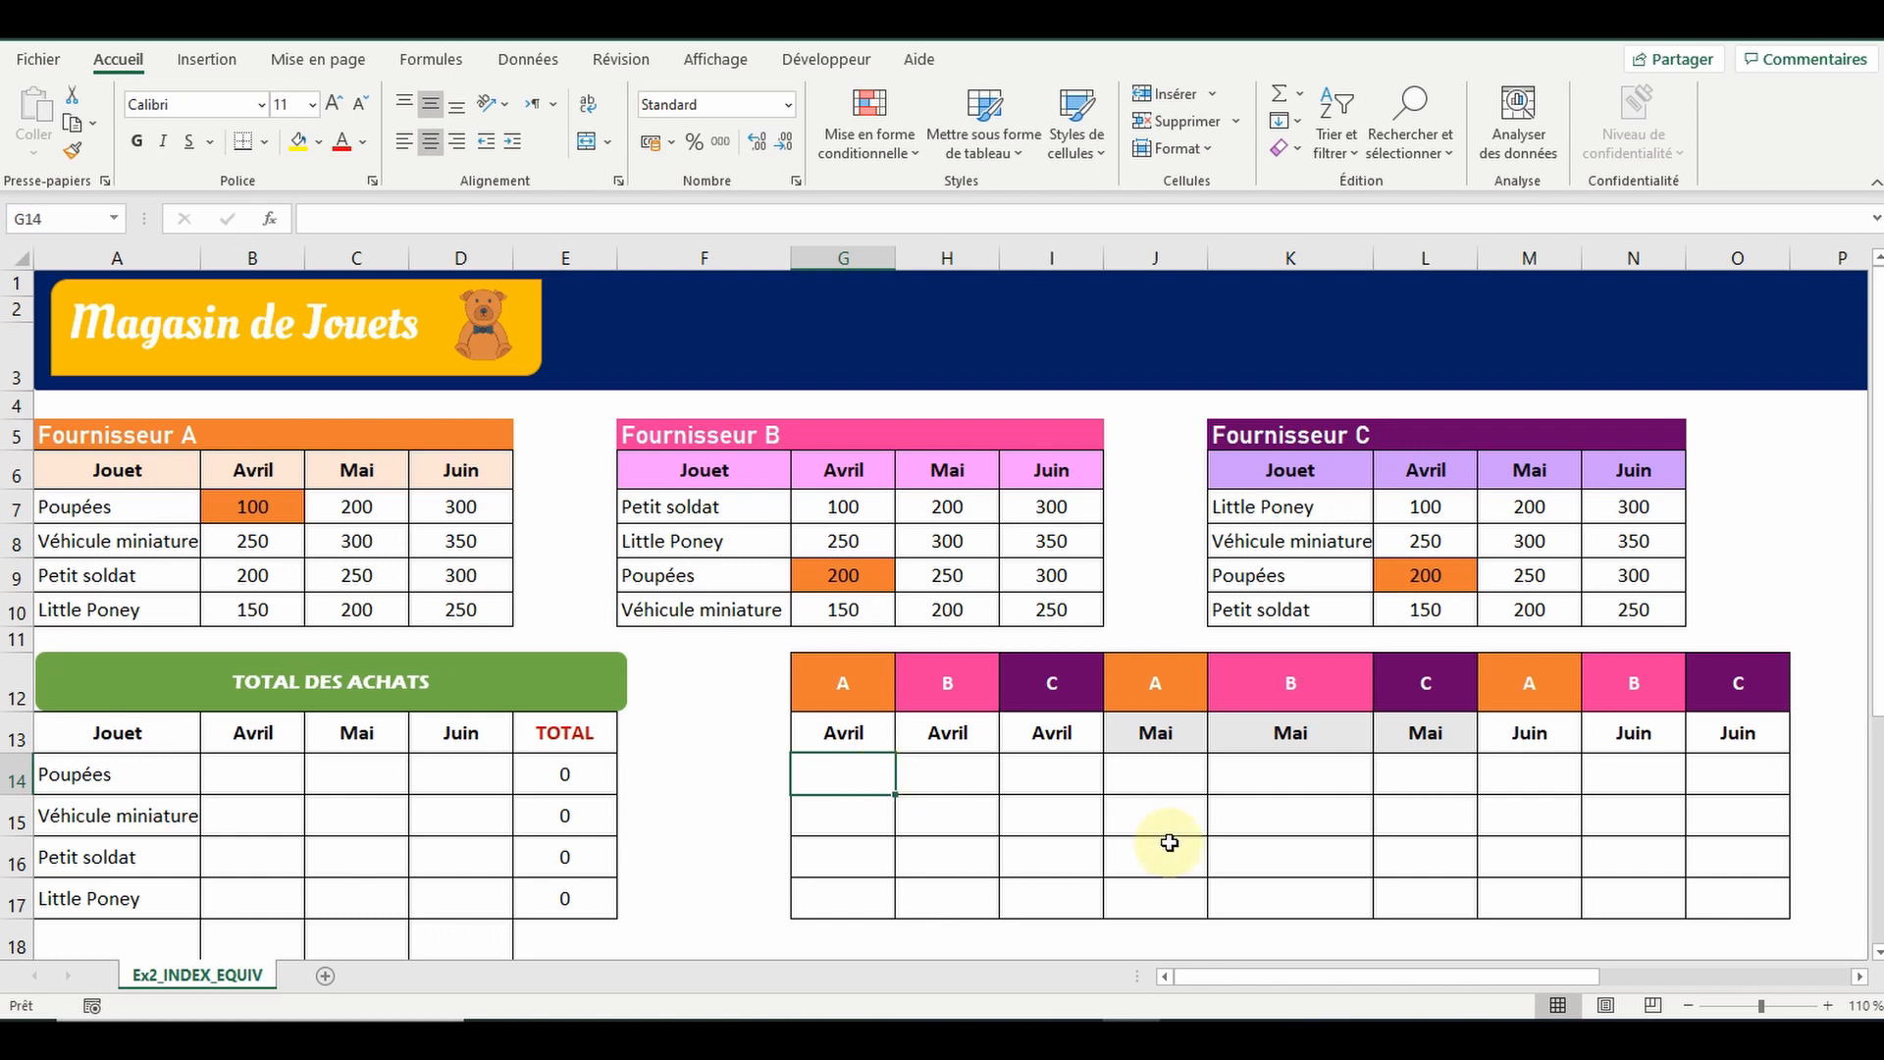
# Enter the formula =INDEX(A7:D10;1;2) in G14 to return the April Poupées quantity from Fournisseur A
pyautogui.write('=index(')
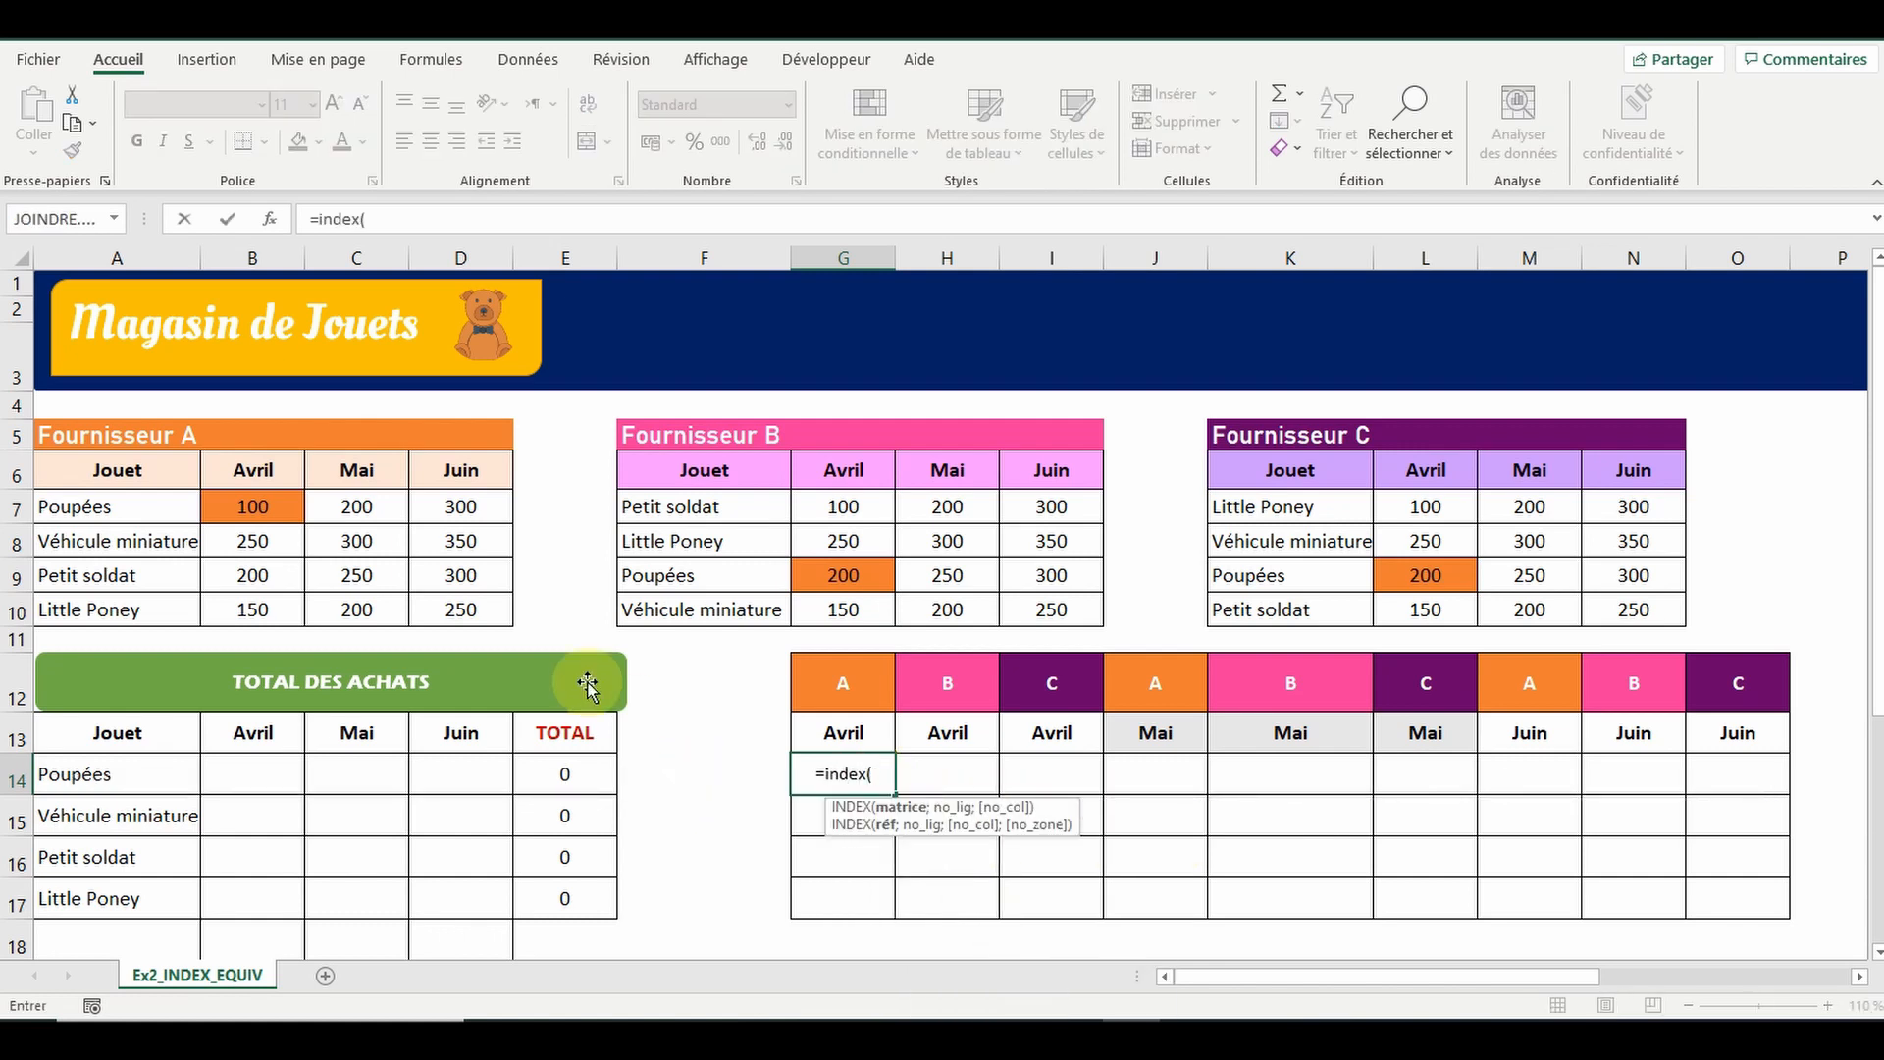
pyautogui.moveTo(110, 506); pyautogui.dragTo(427, 601)
pyautogui.write(';1')
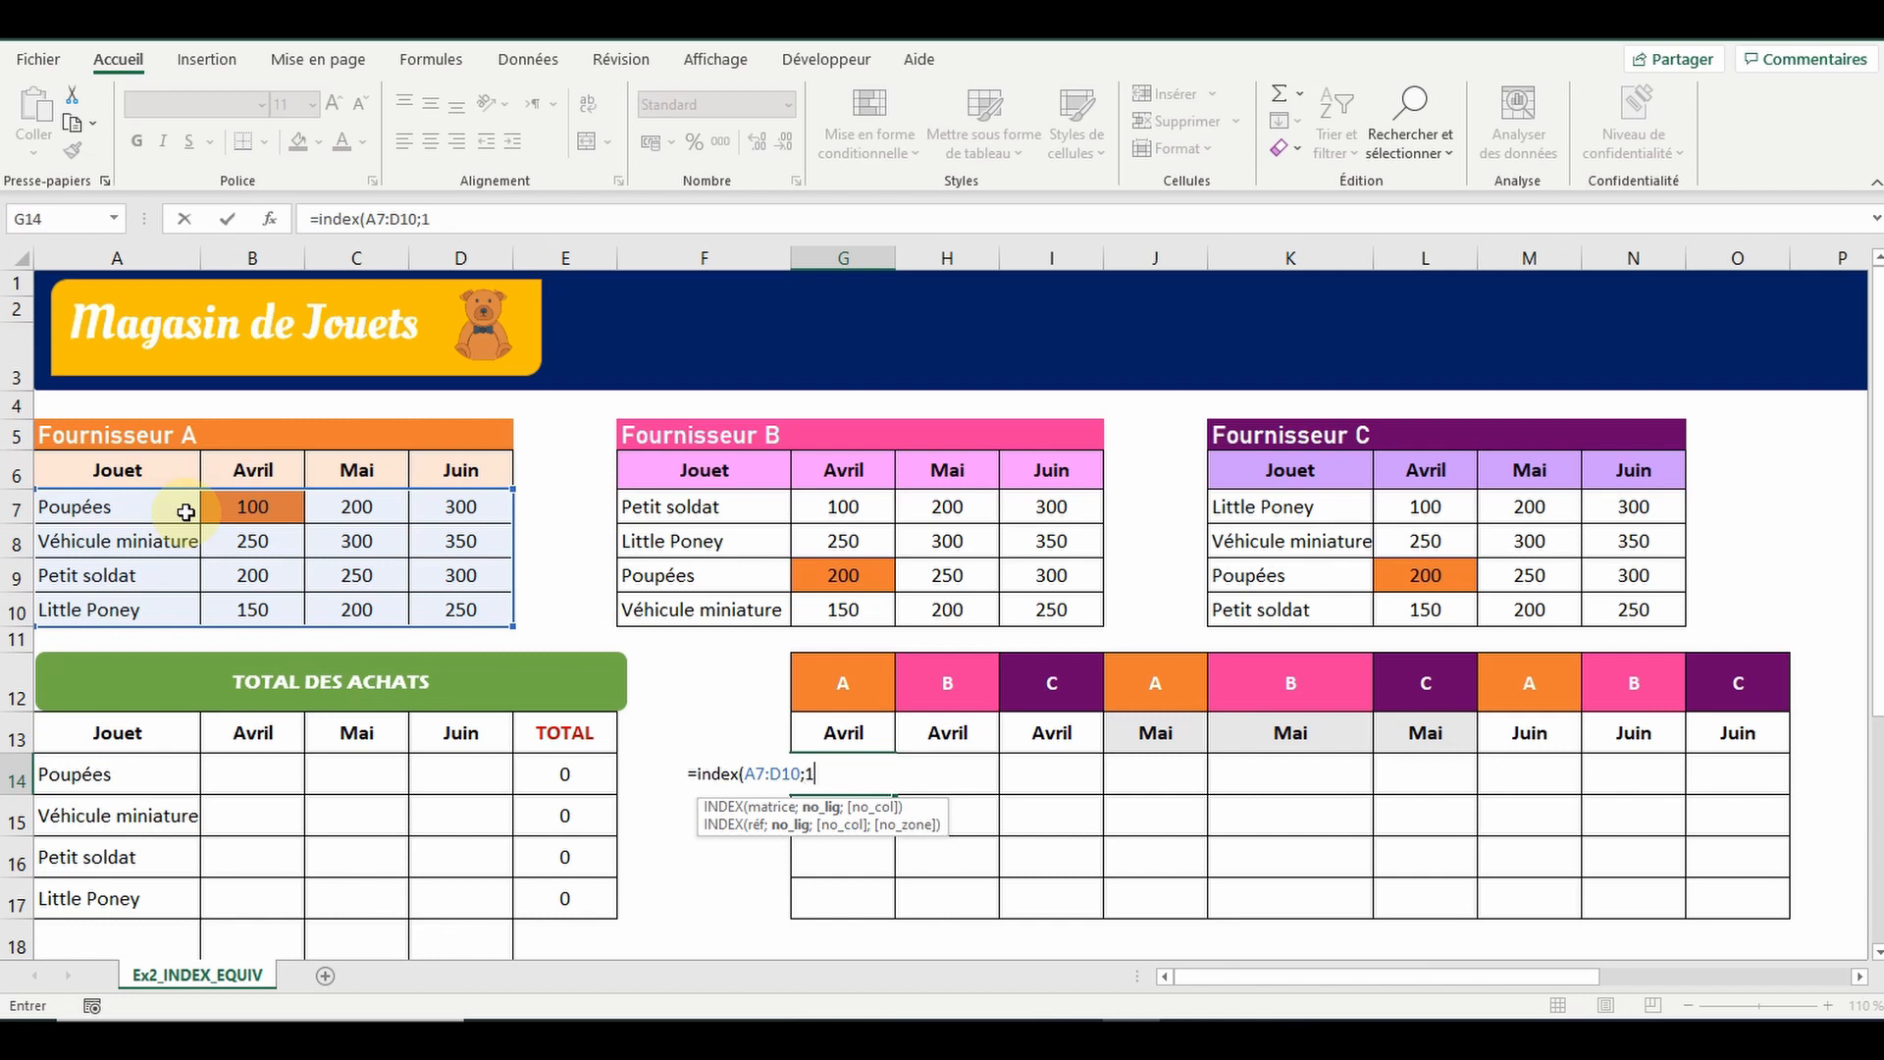
pyautogui.write(';')
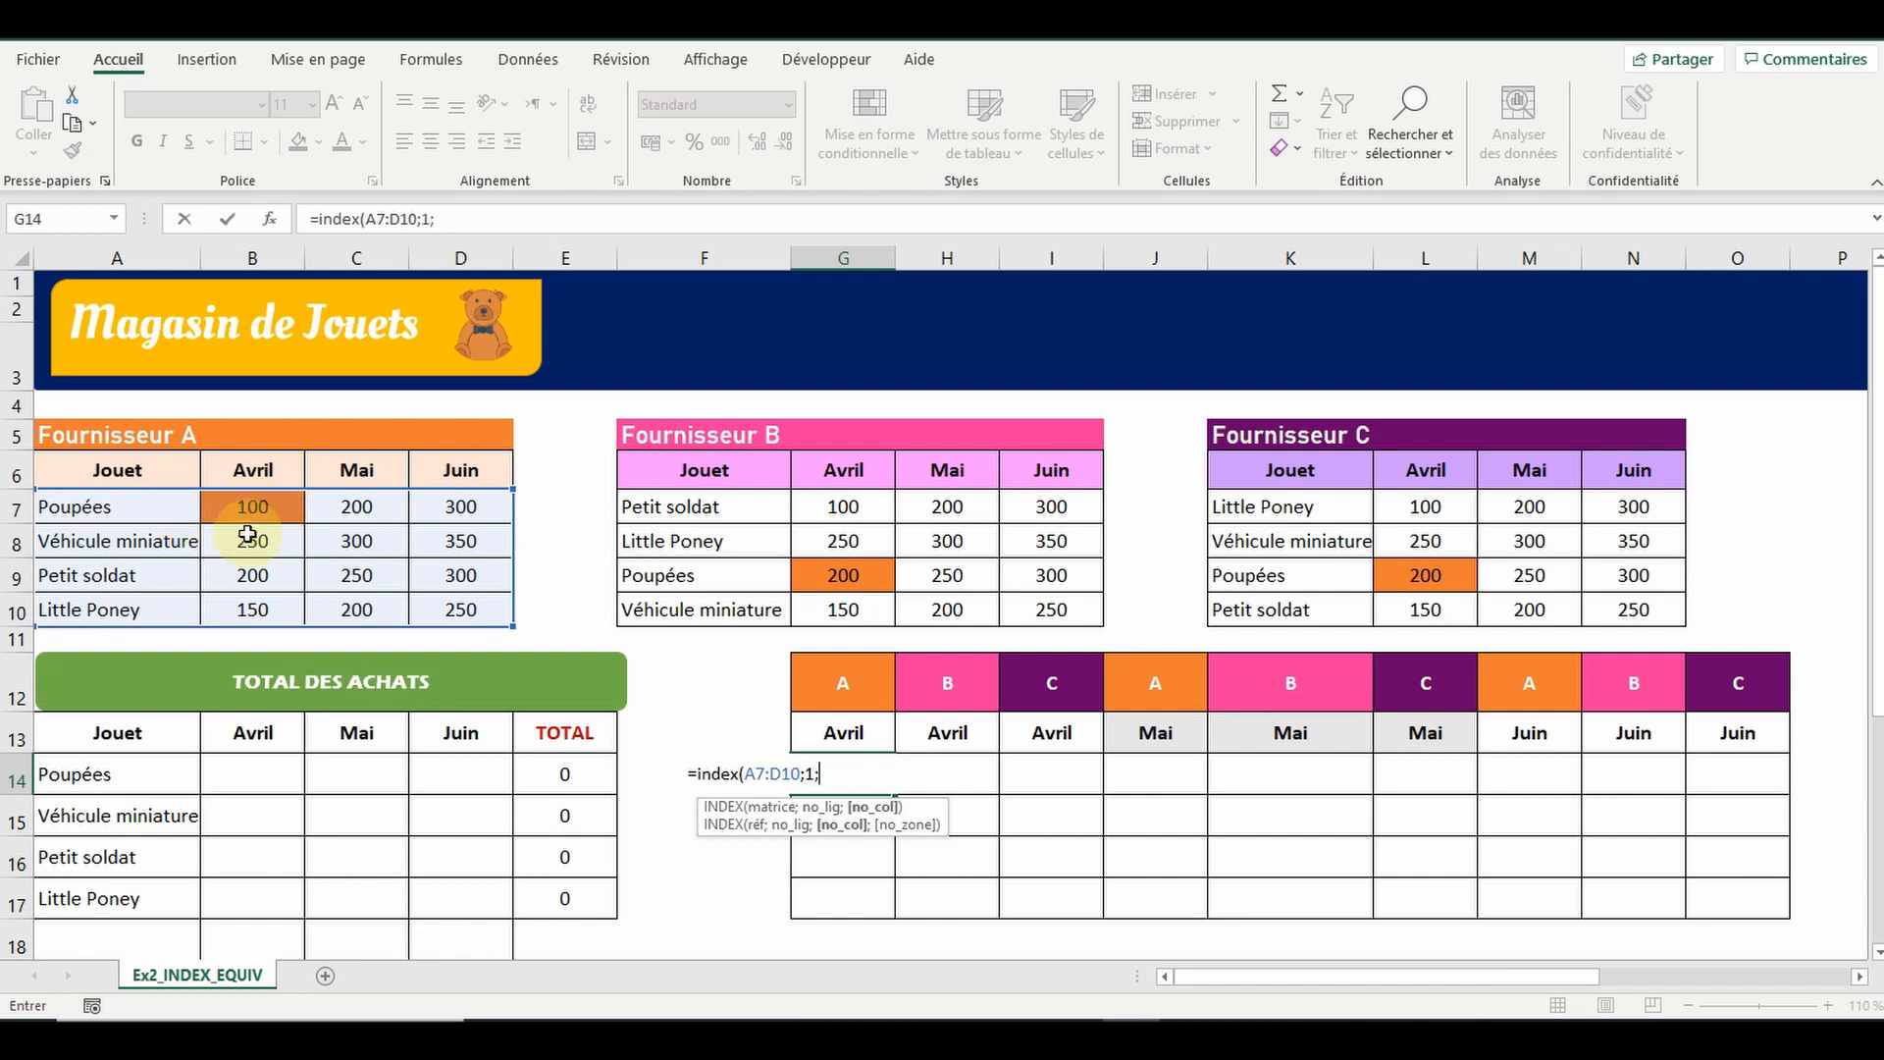
pyautogui.write('2)')
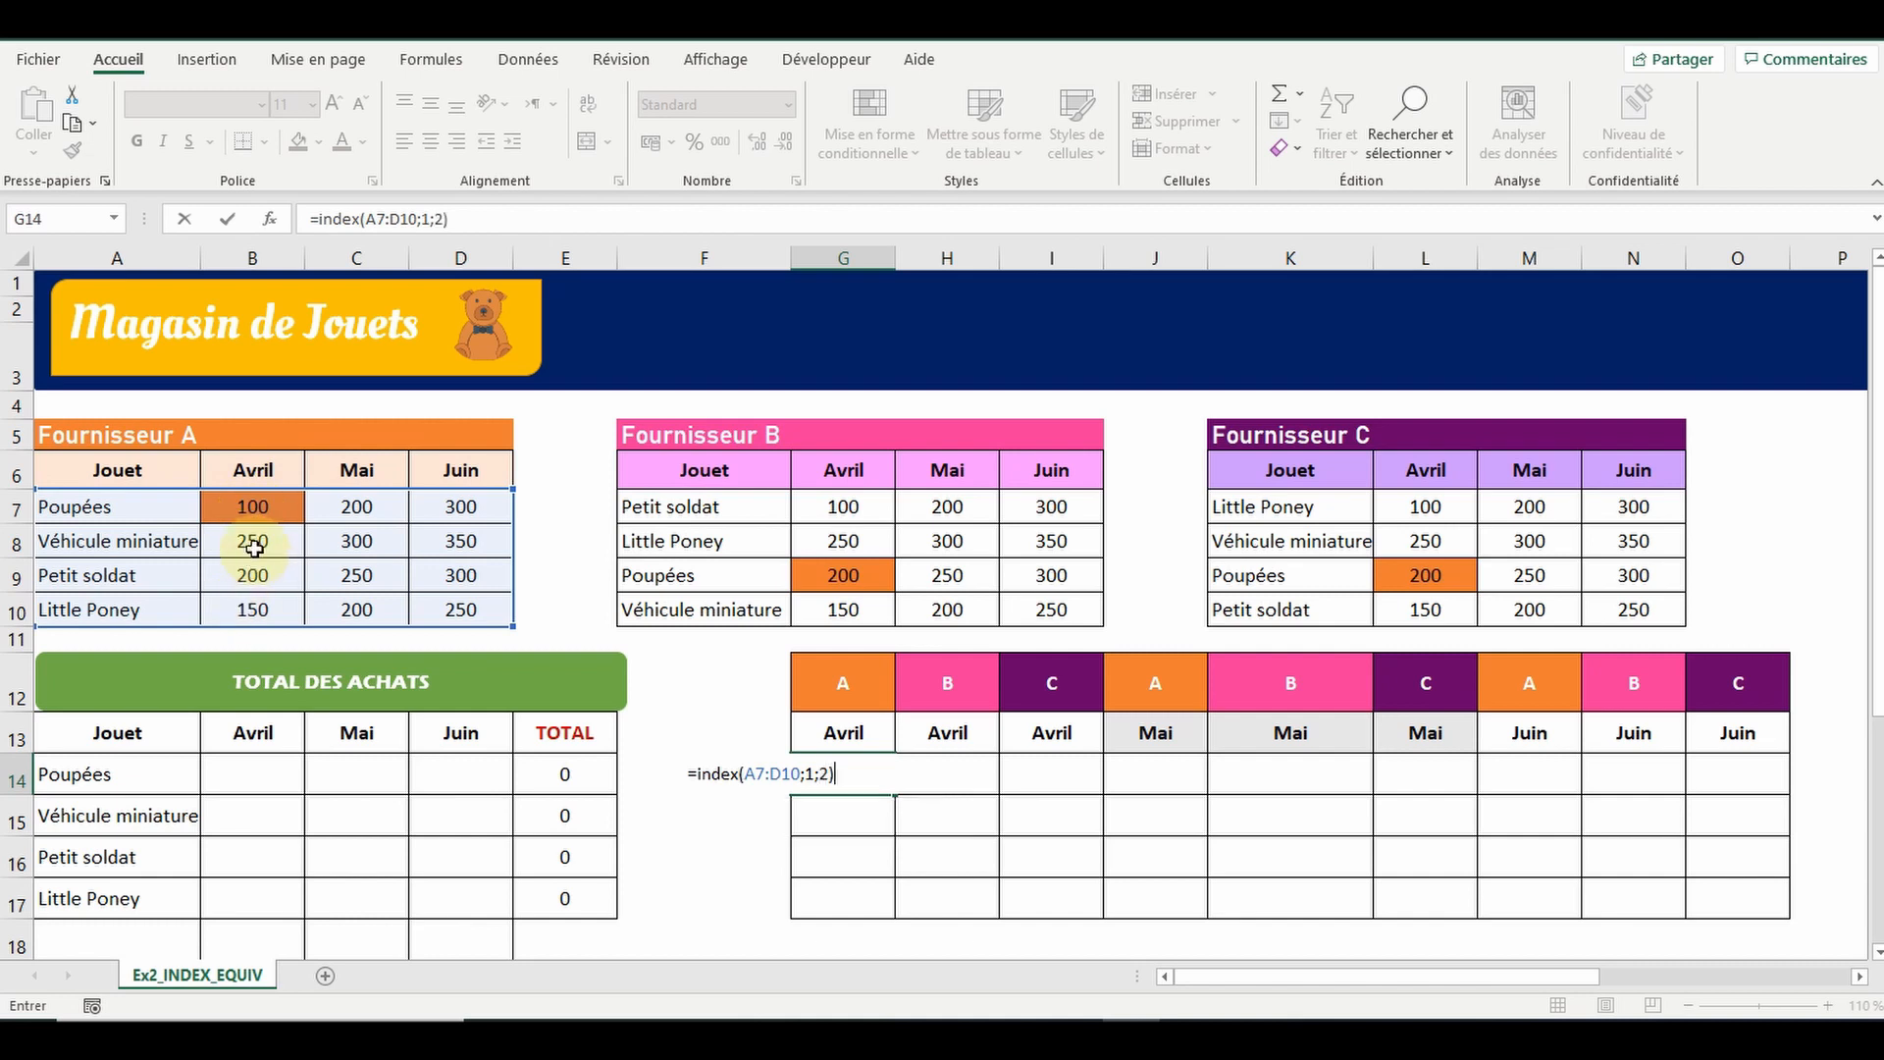
pyautogui.press('Return')
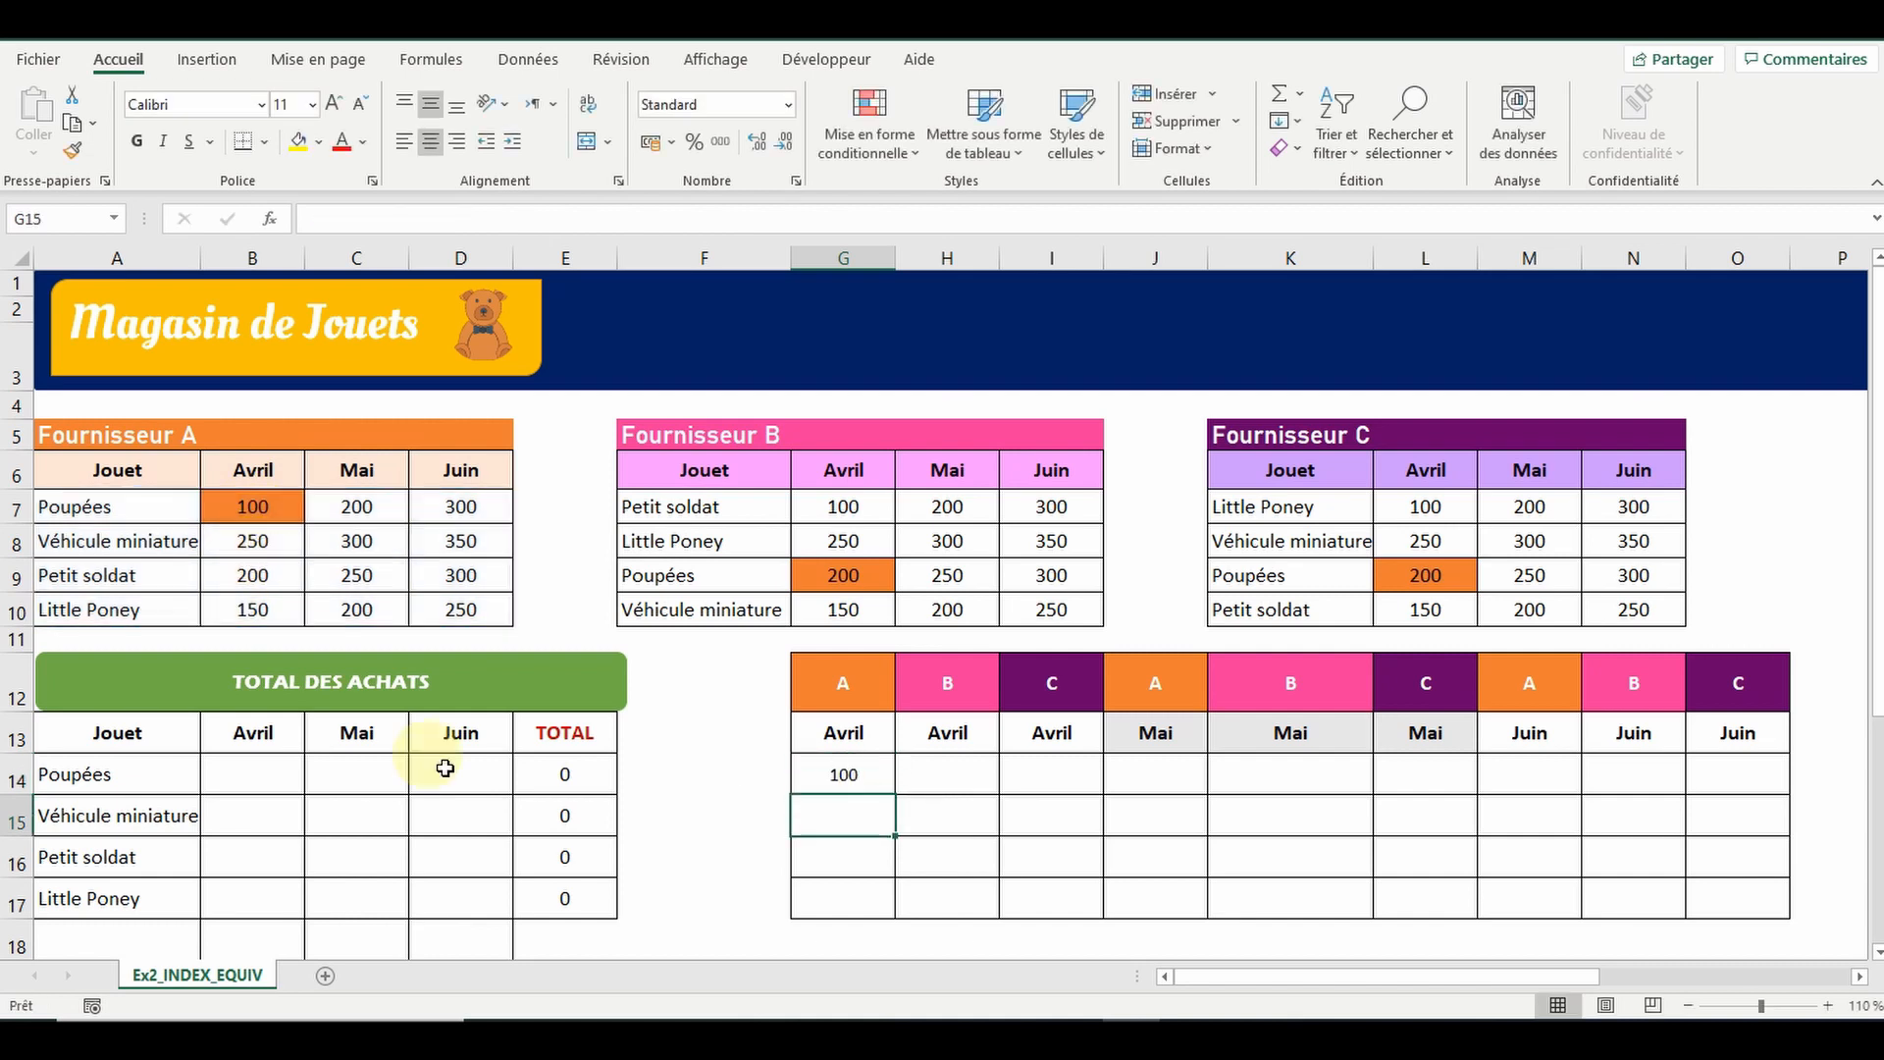
# In the G14 formula, replace the row number with EQUIV(A14;A7:A10;0), using exact match
pyautogui.click(842, 775)
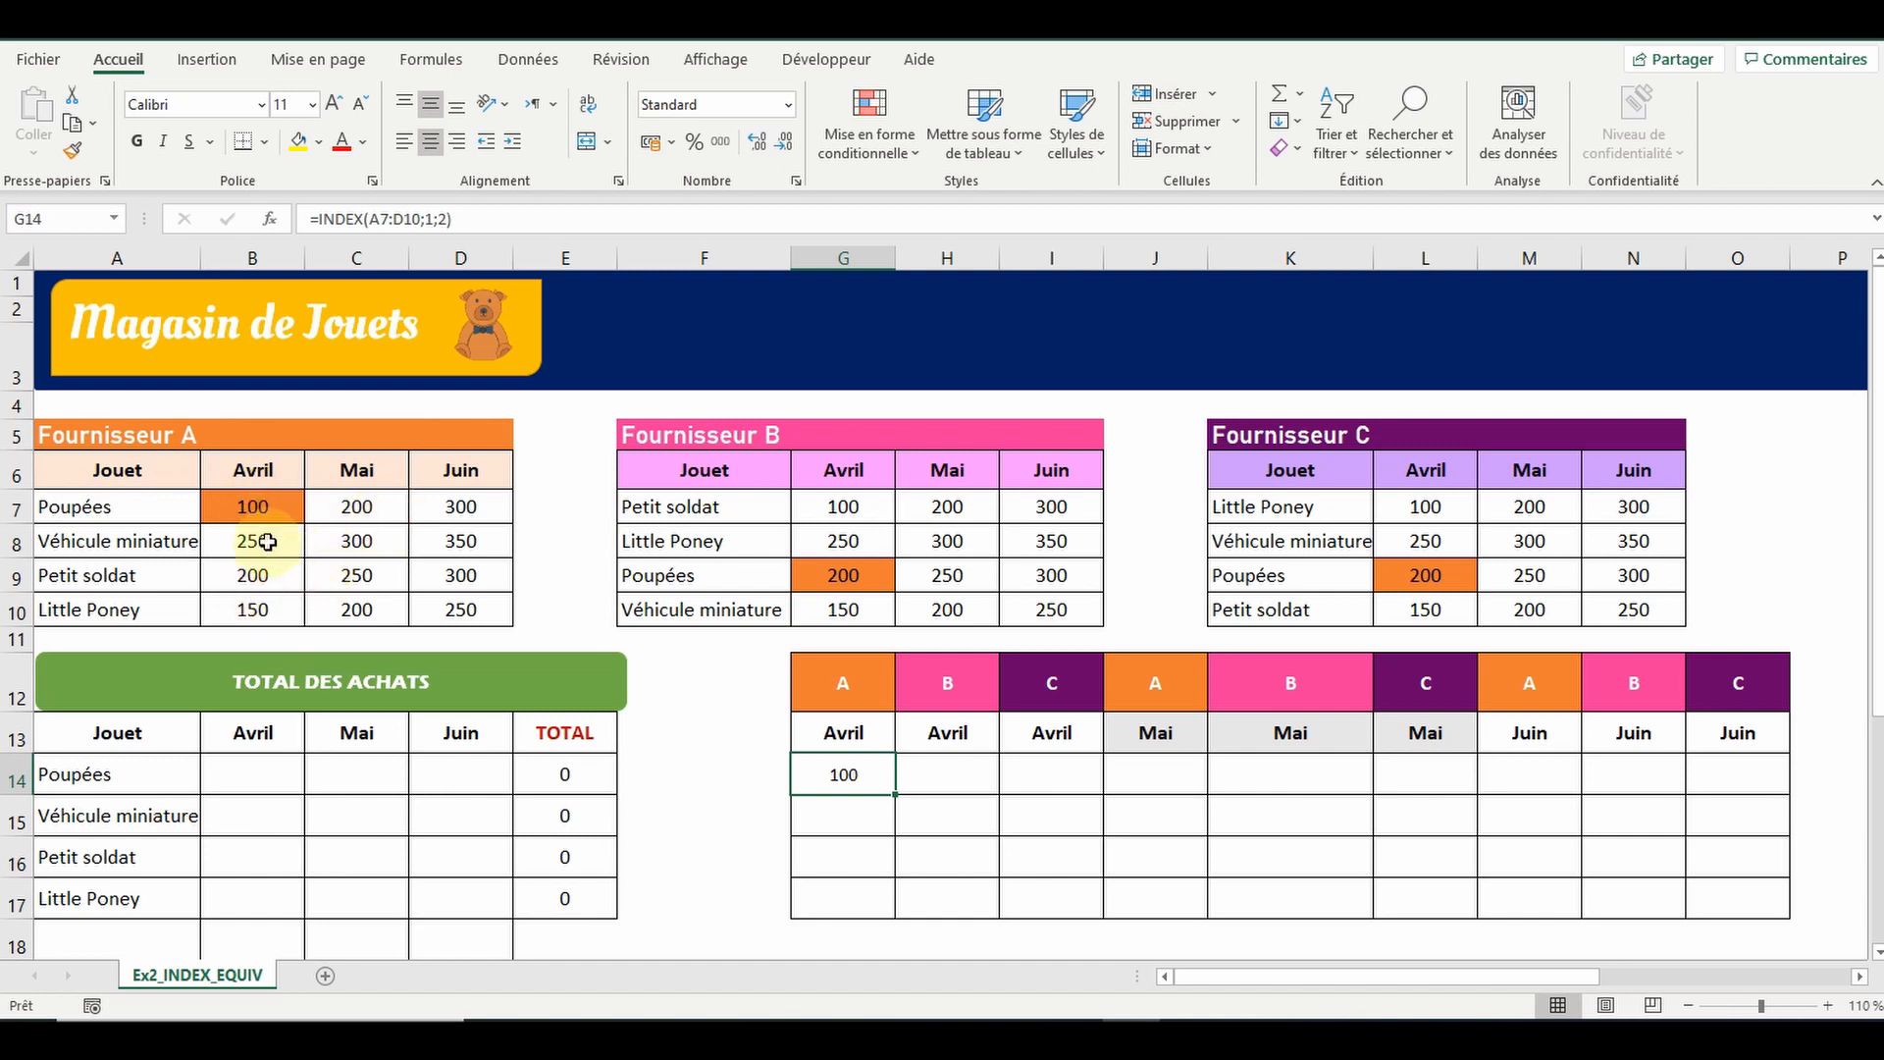
pyautogui.click(426, 220)
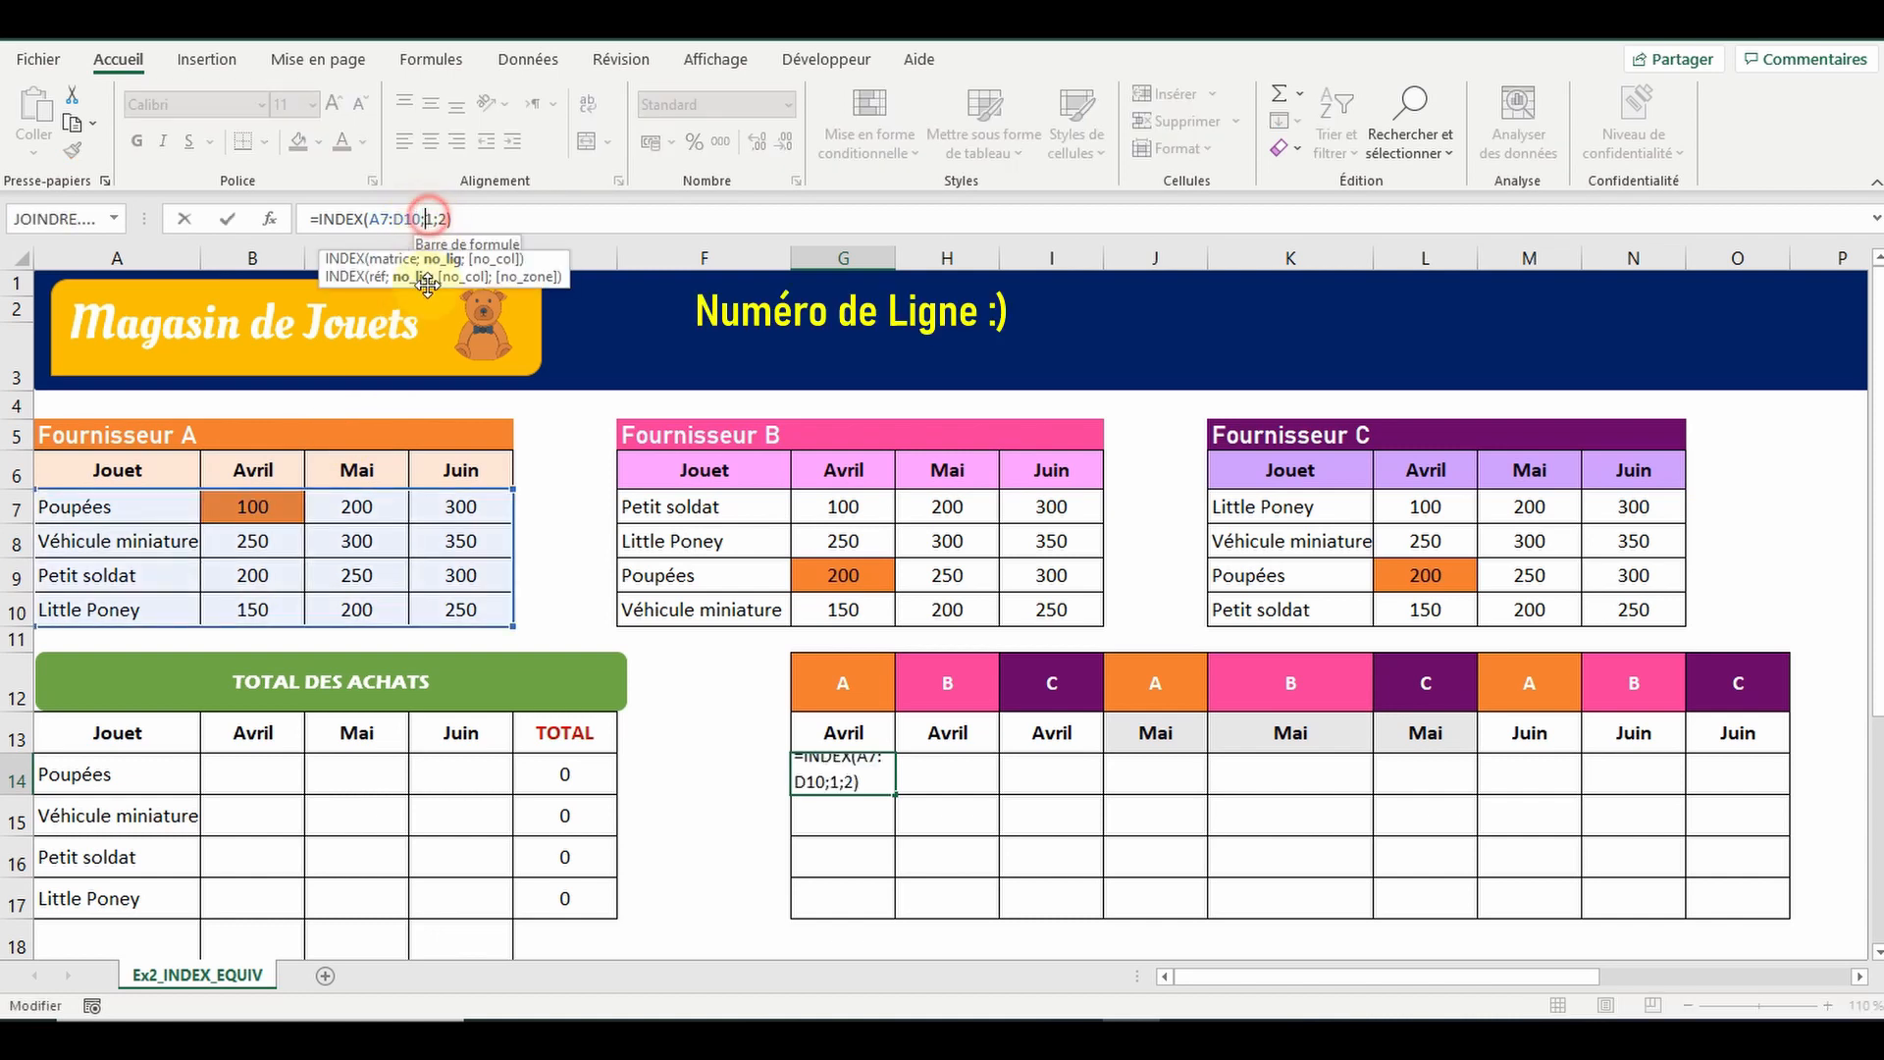
pyautogui.click(441, 220)
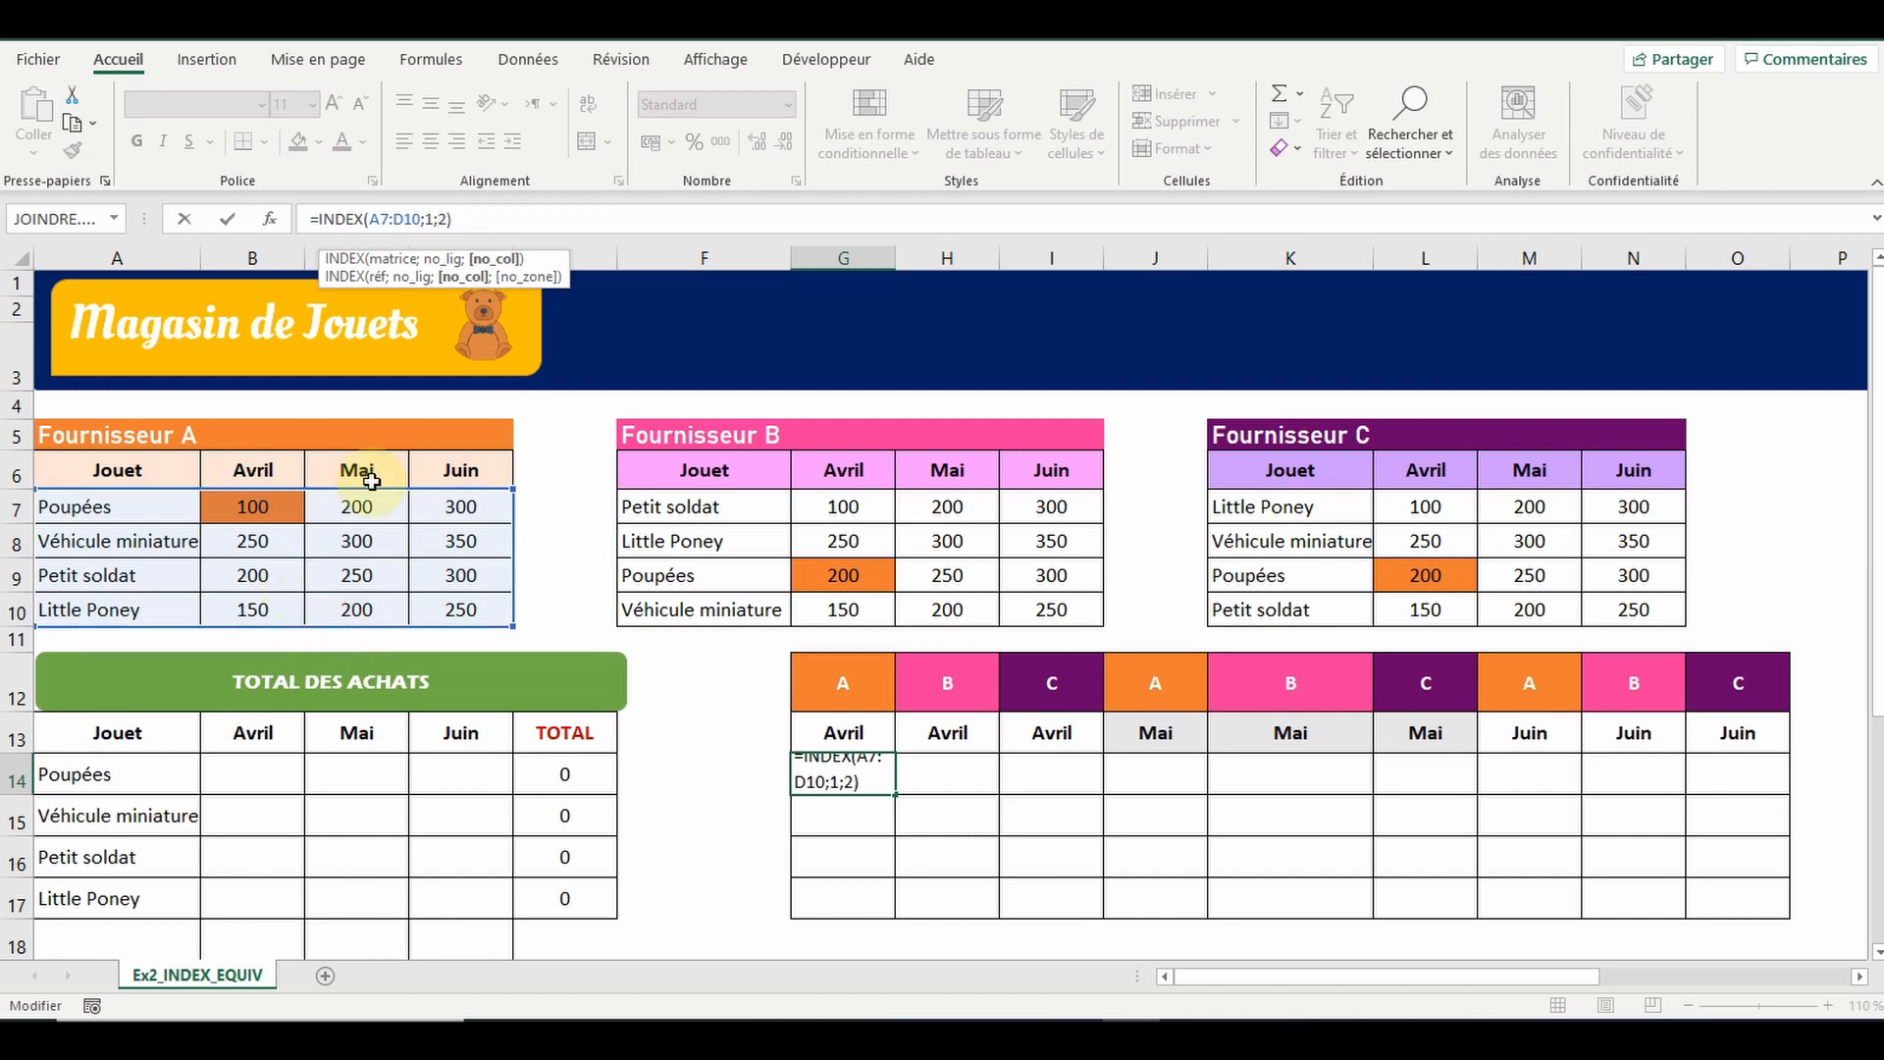
pyautogui.doubleClick(426, 218)
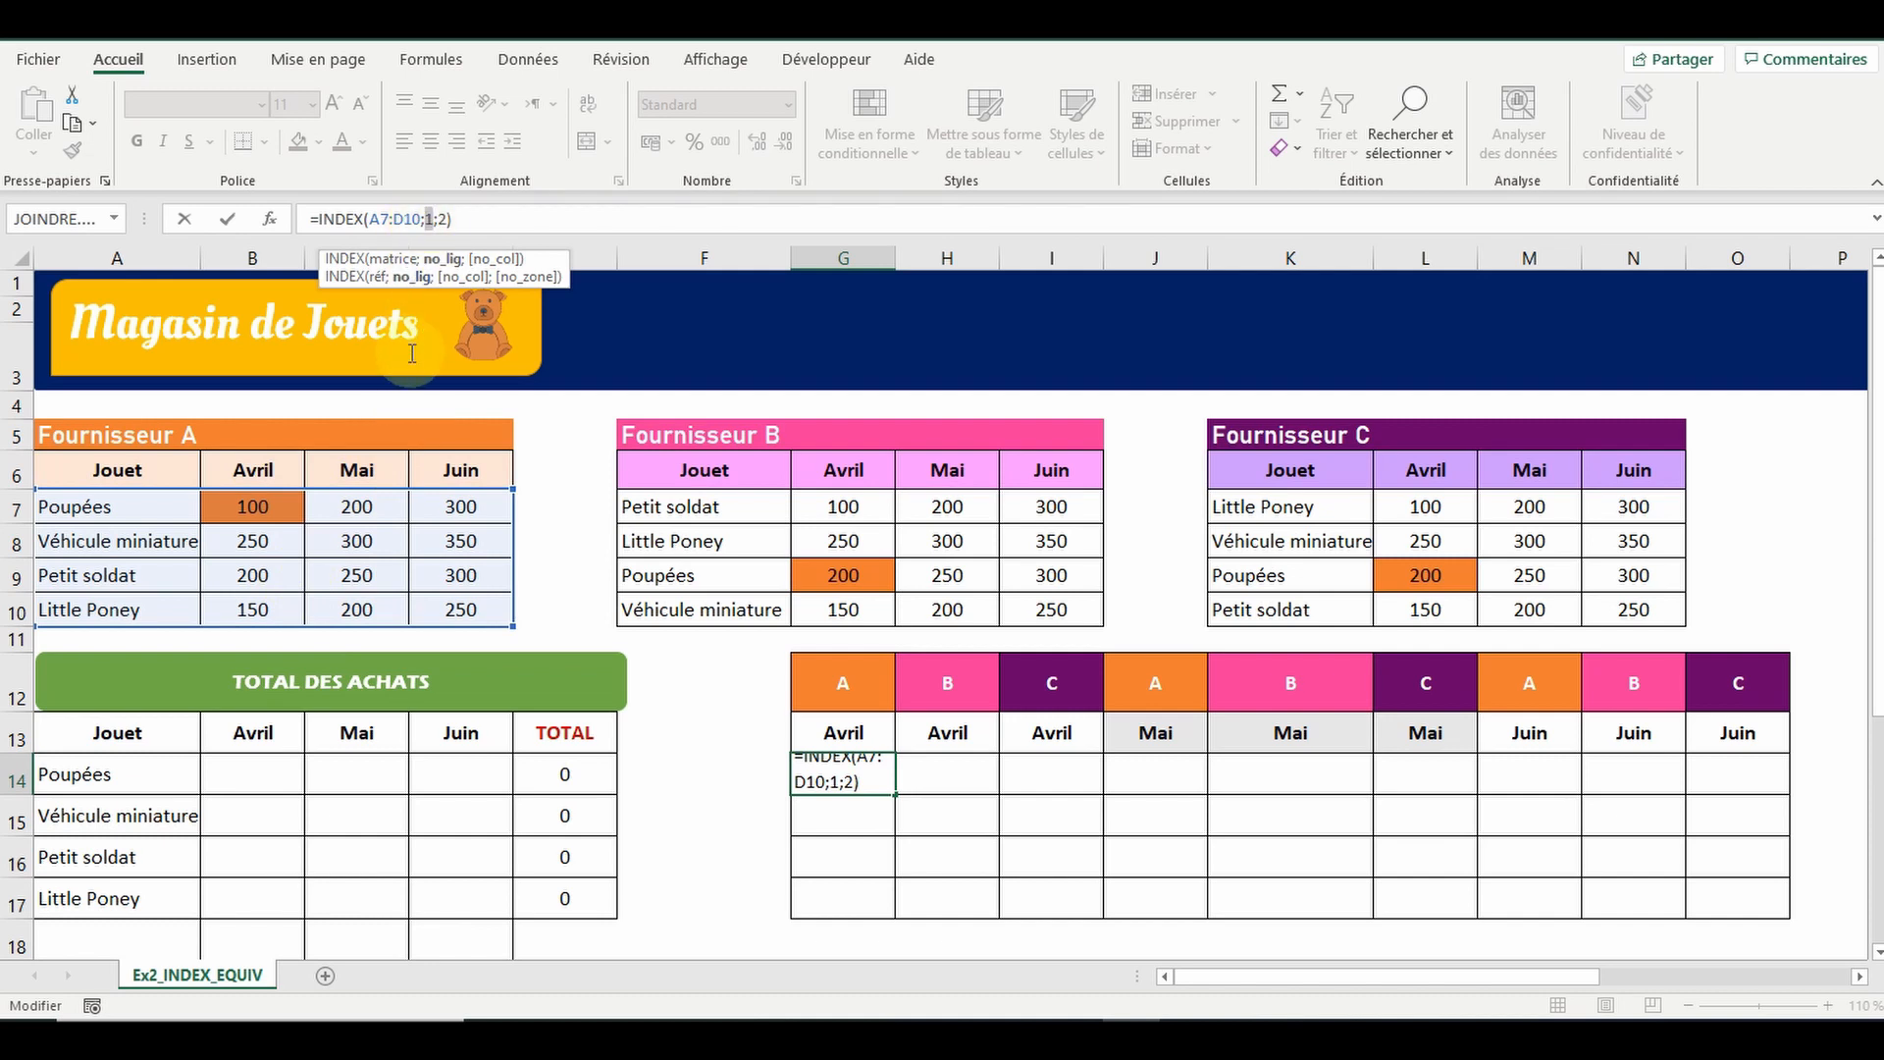
pyautogui.write('equiv')
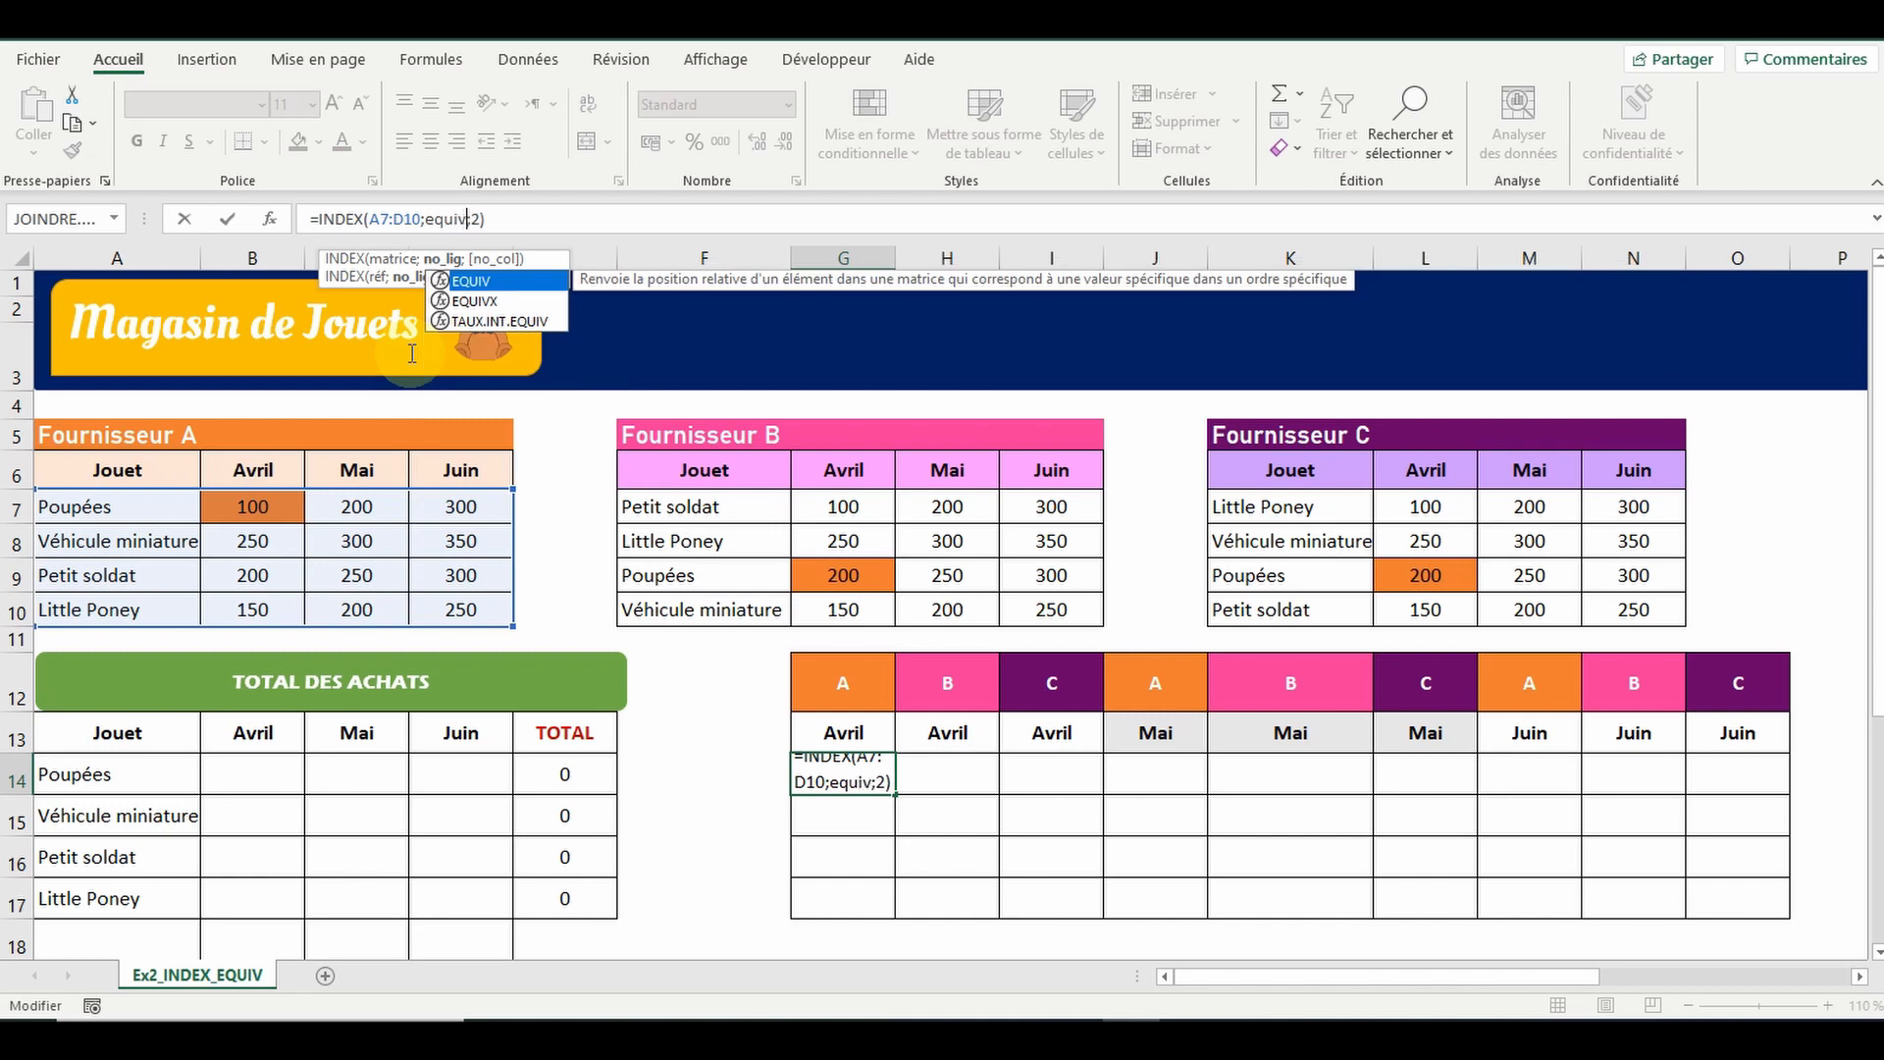
pyautogui.write('(')
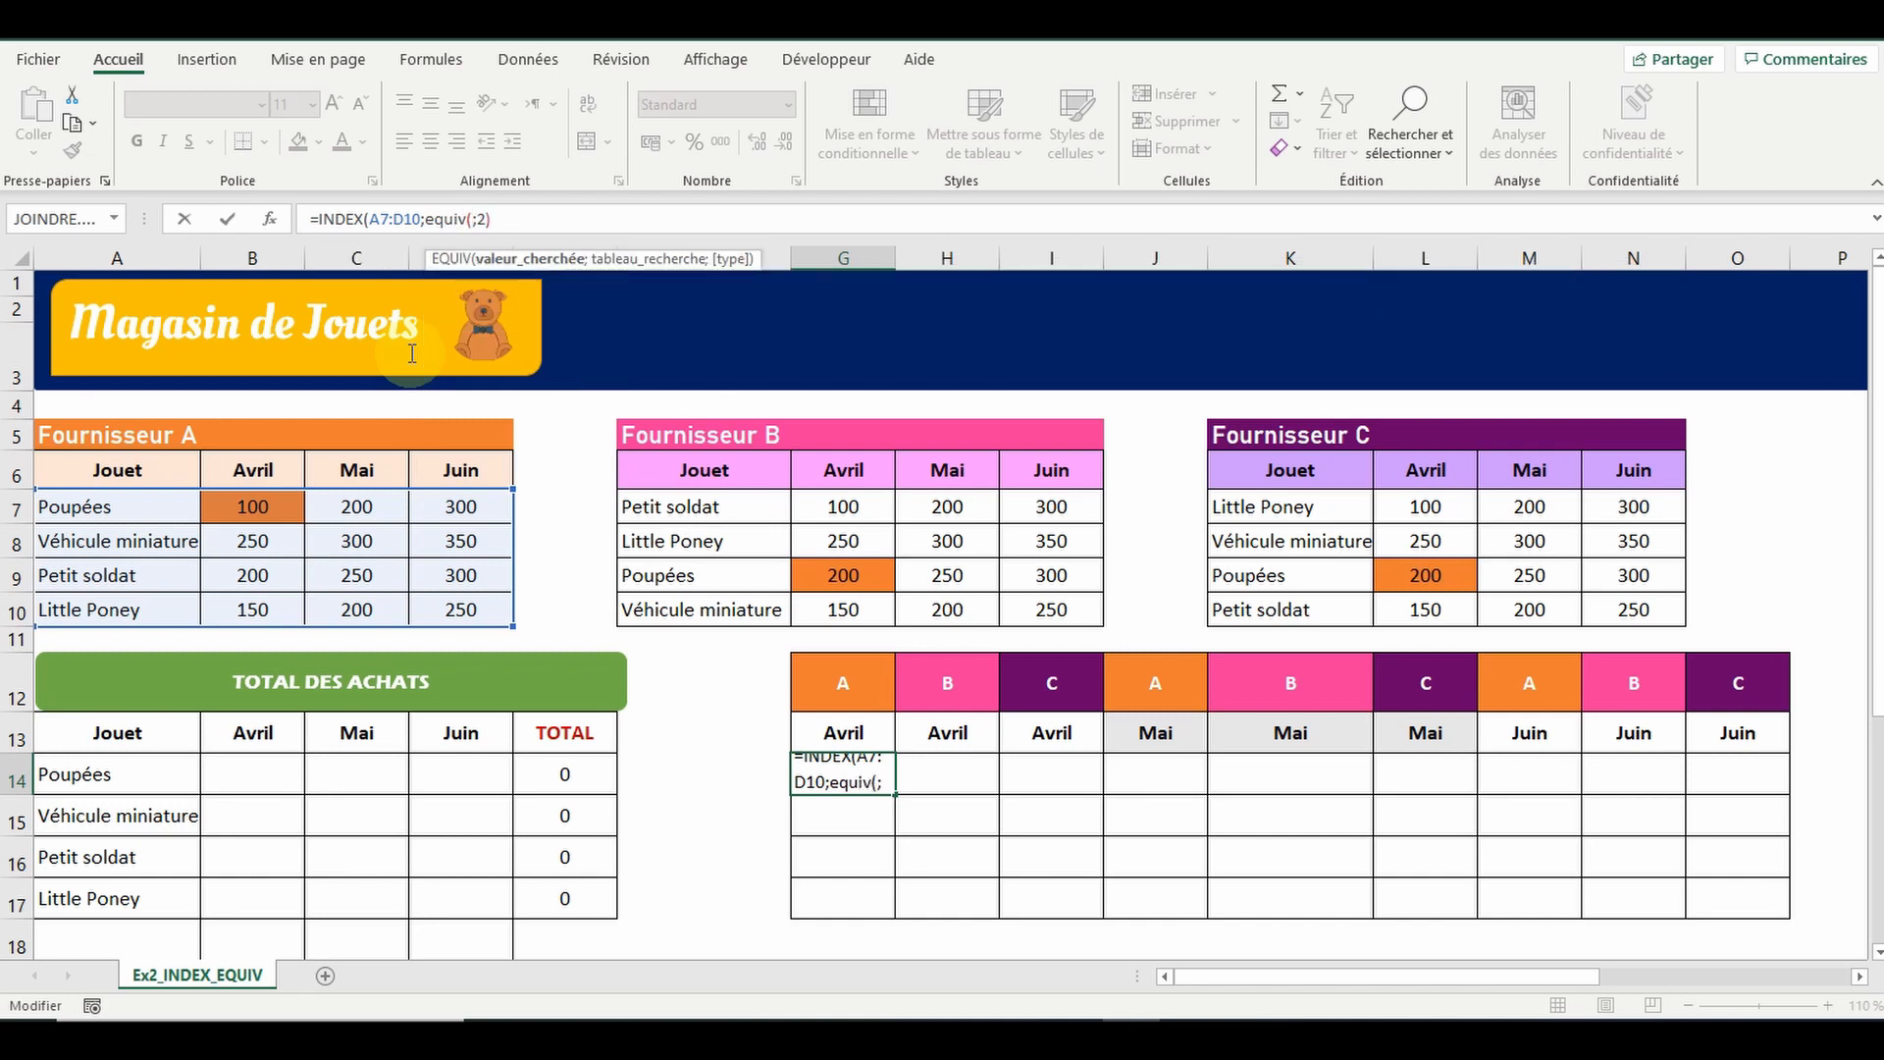
pyautogui.click(120, 782)
pyautogui.write(';')
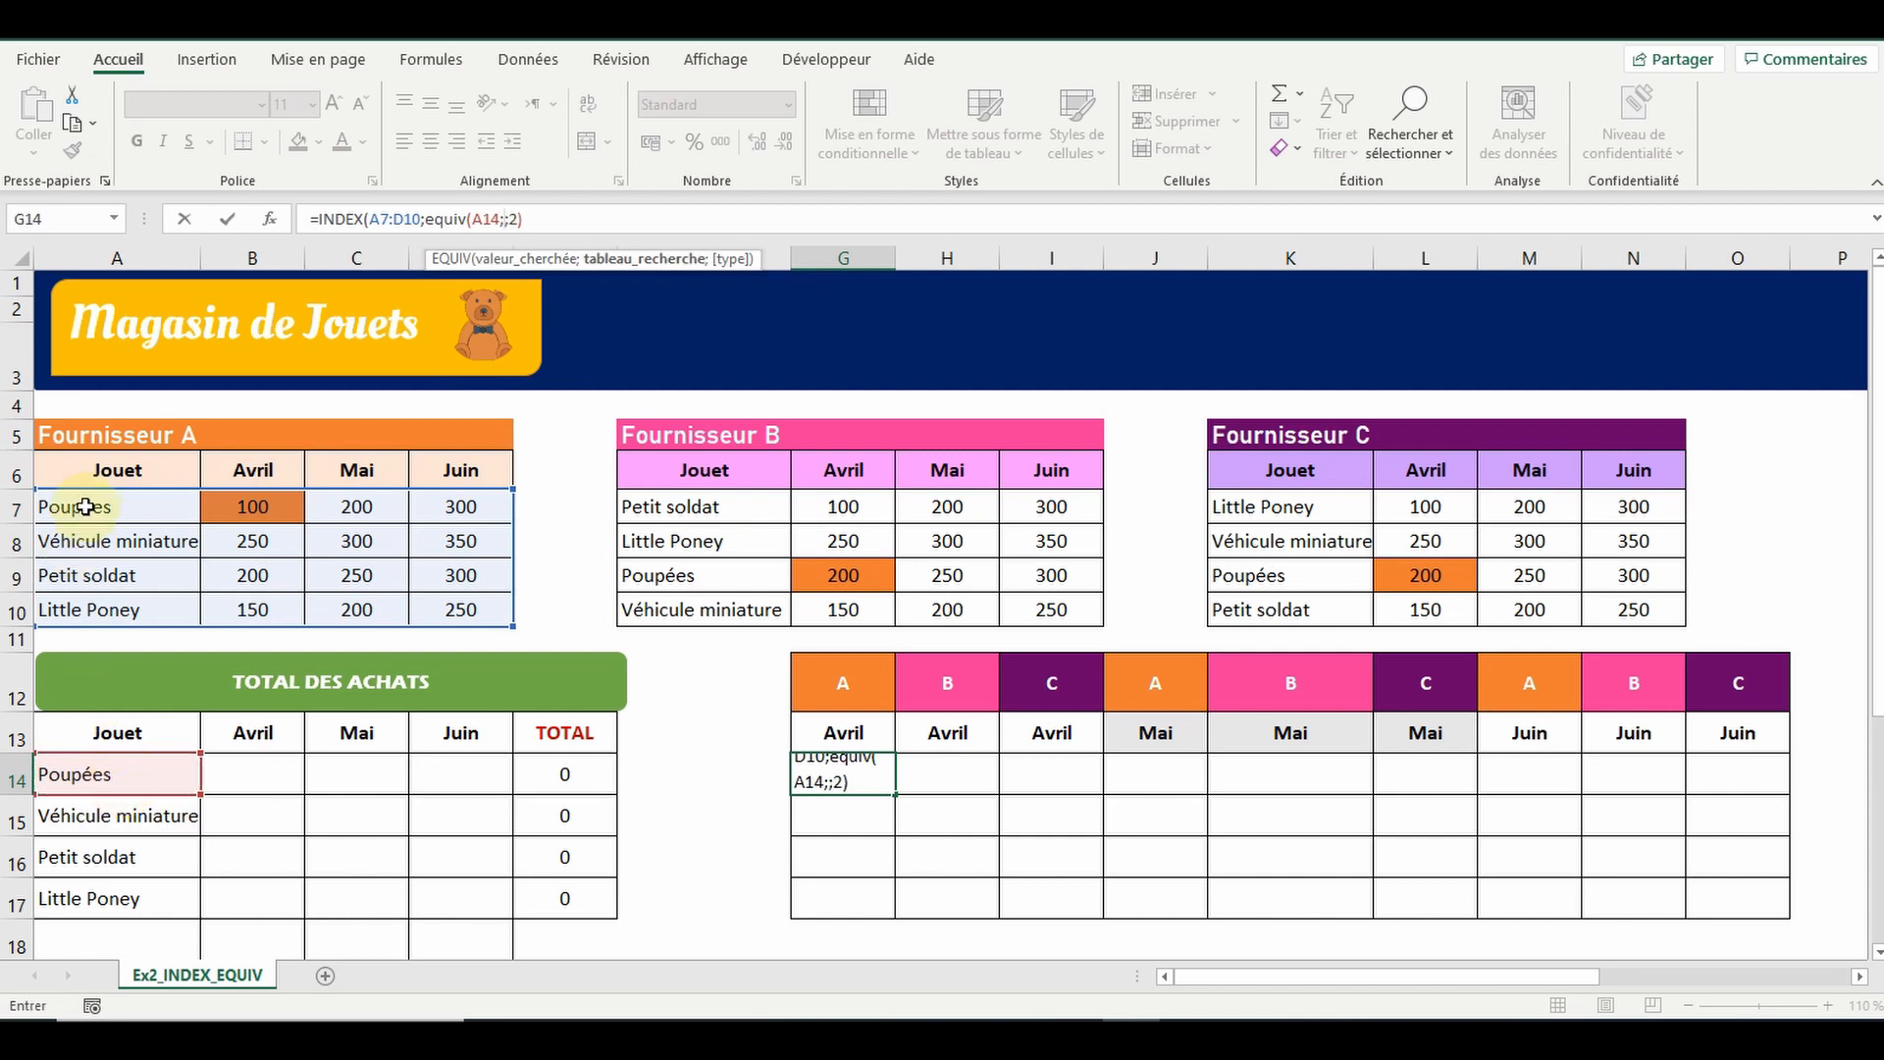
pyautogui.moveTo(84, 506); pyautogui.dragTo(82, 597)
pyautogui.write(';')
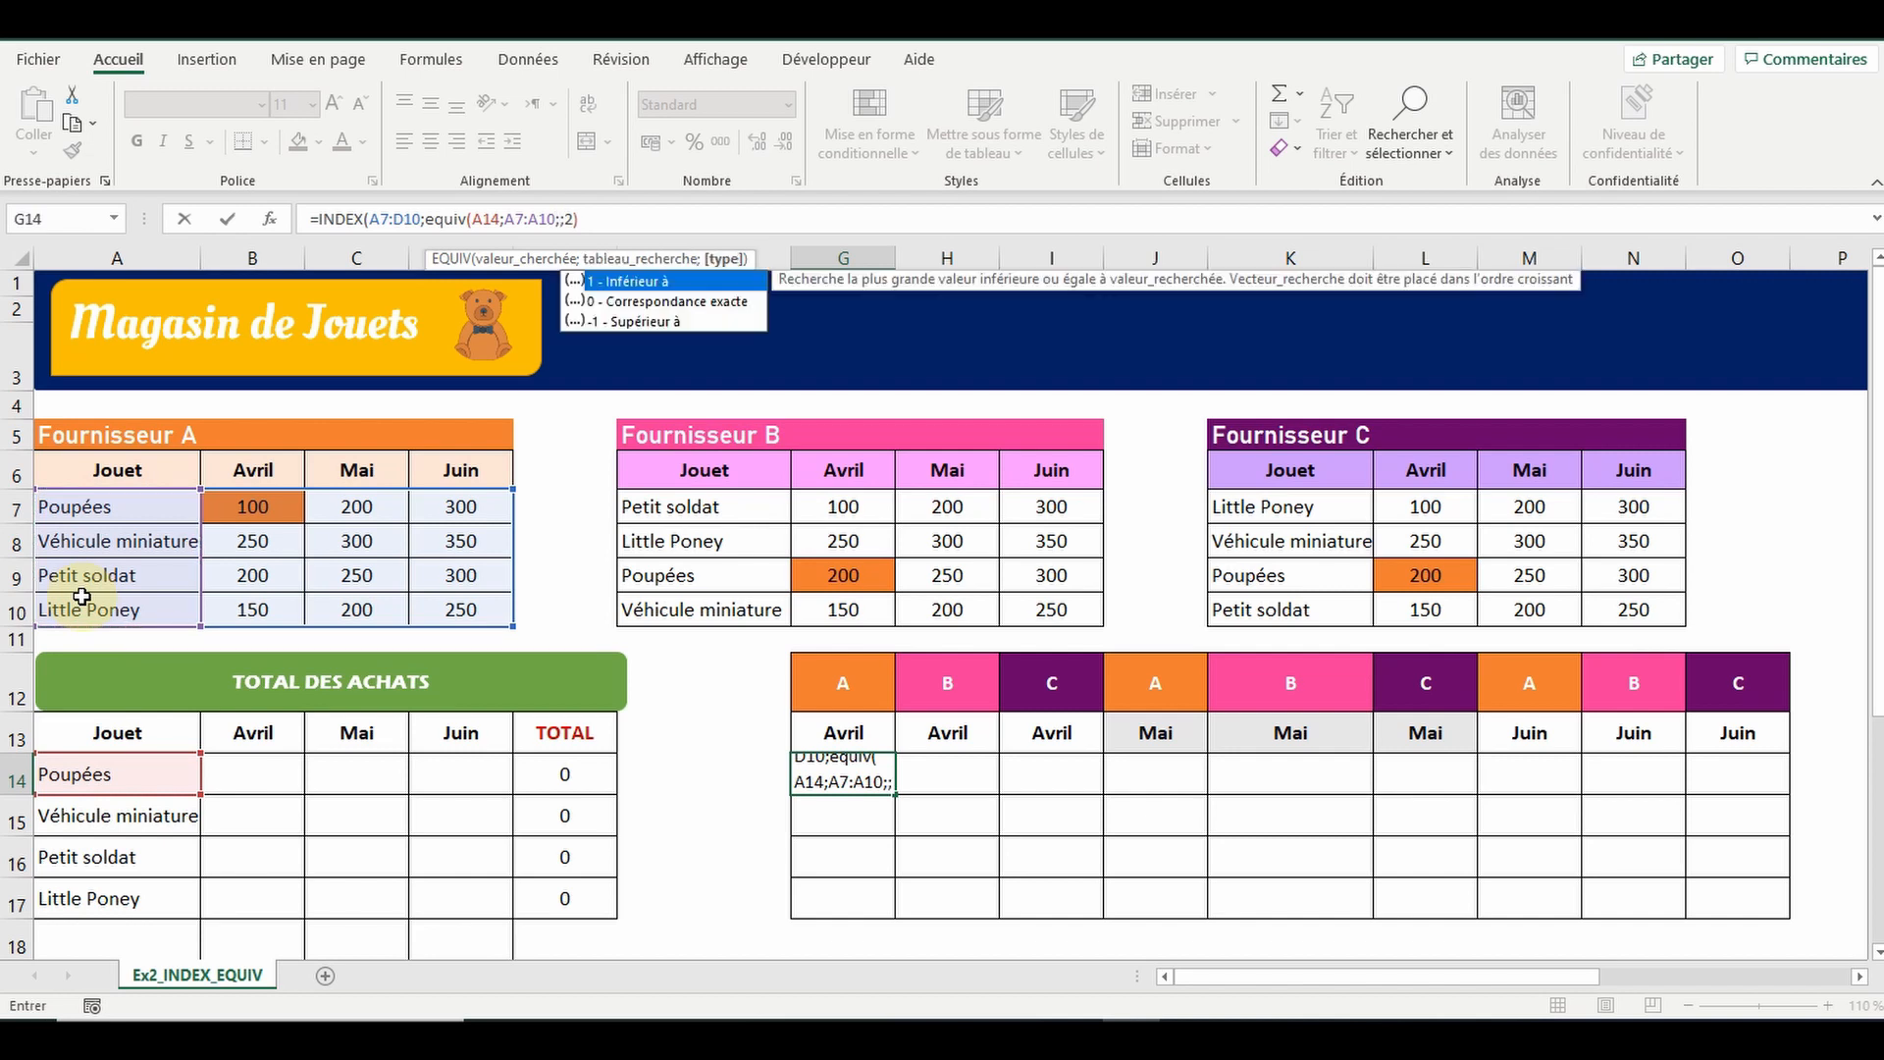
pyautogui.click(638, 305)
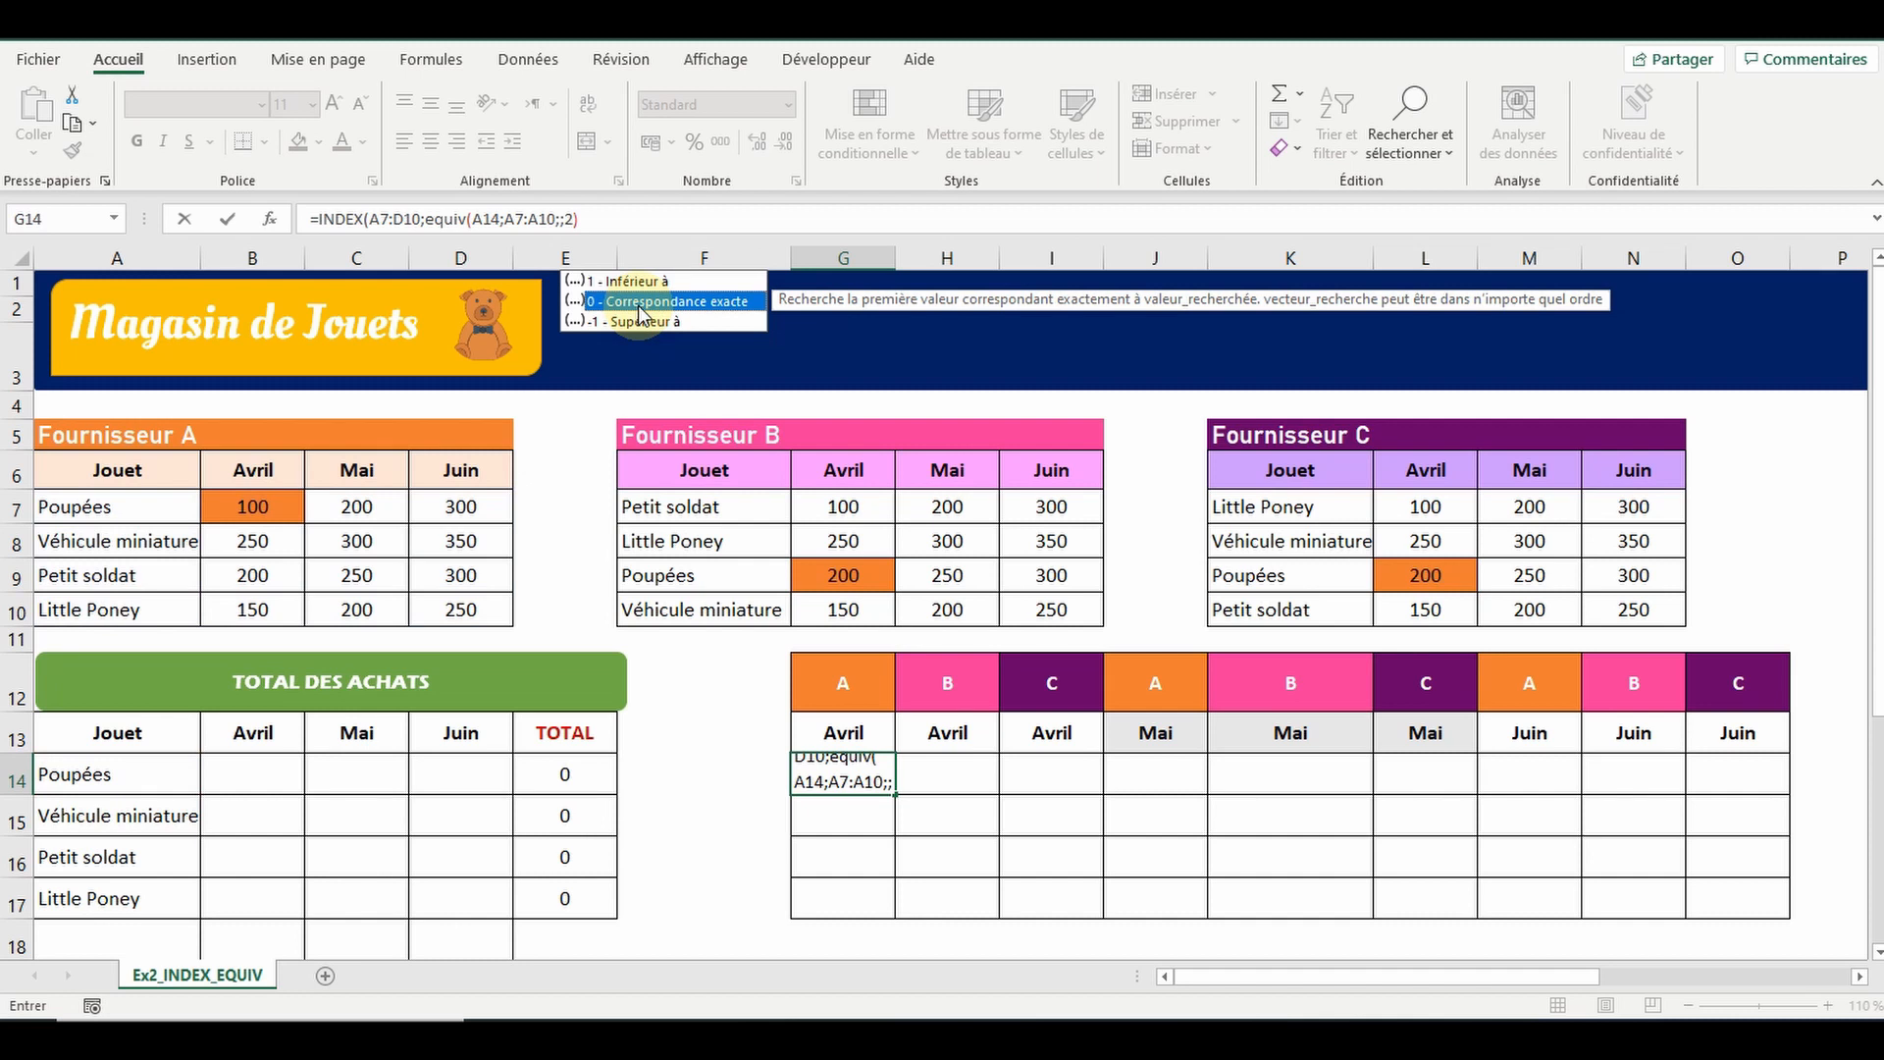
pyautogui.doubleClick(638, 305)
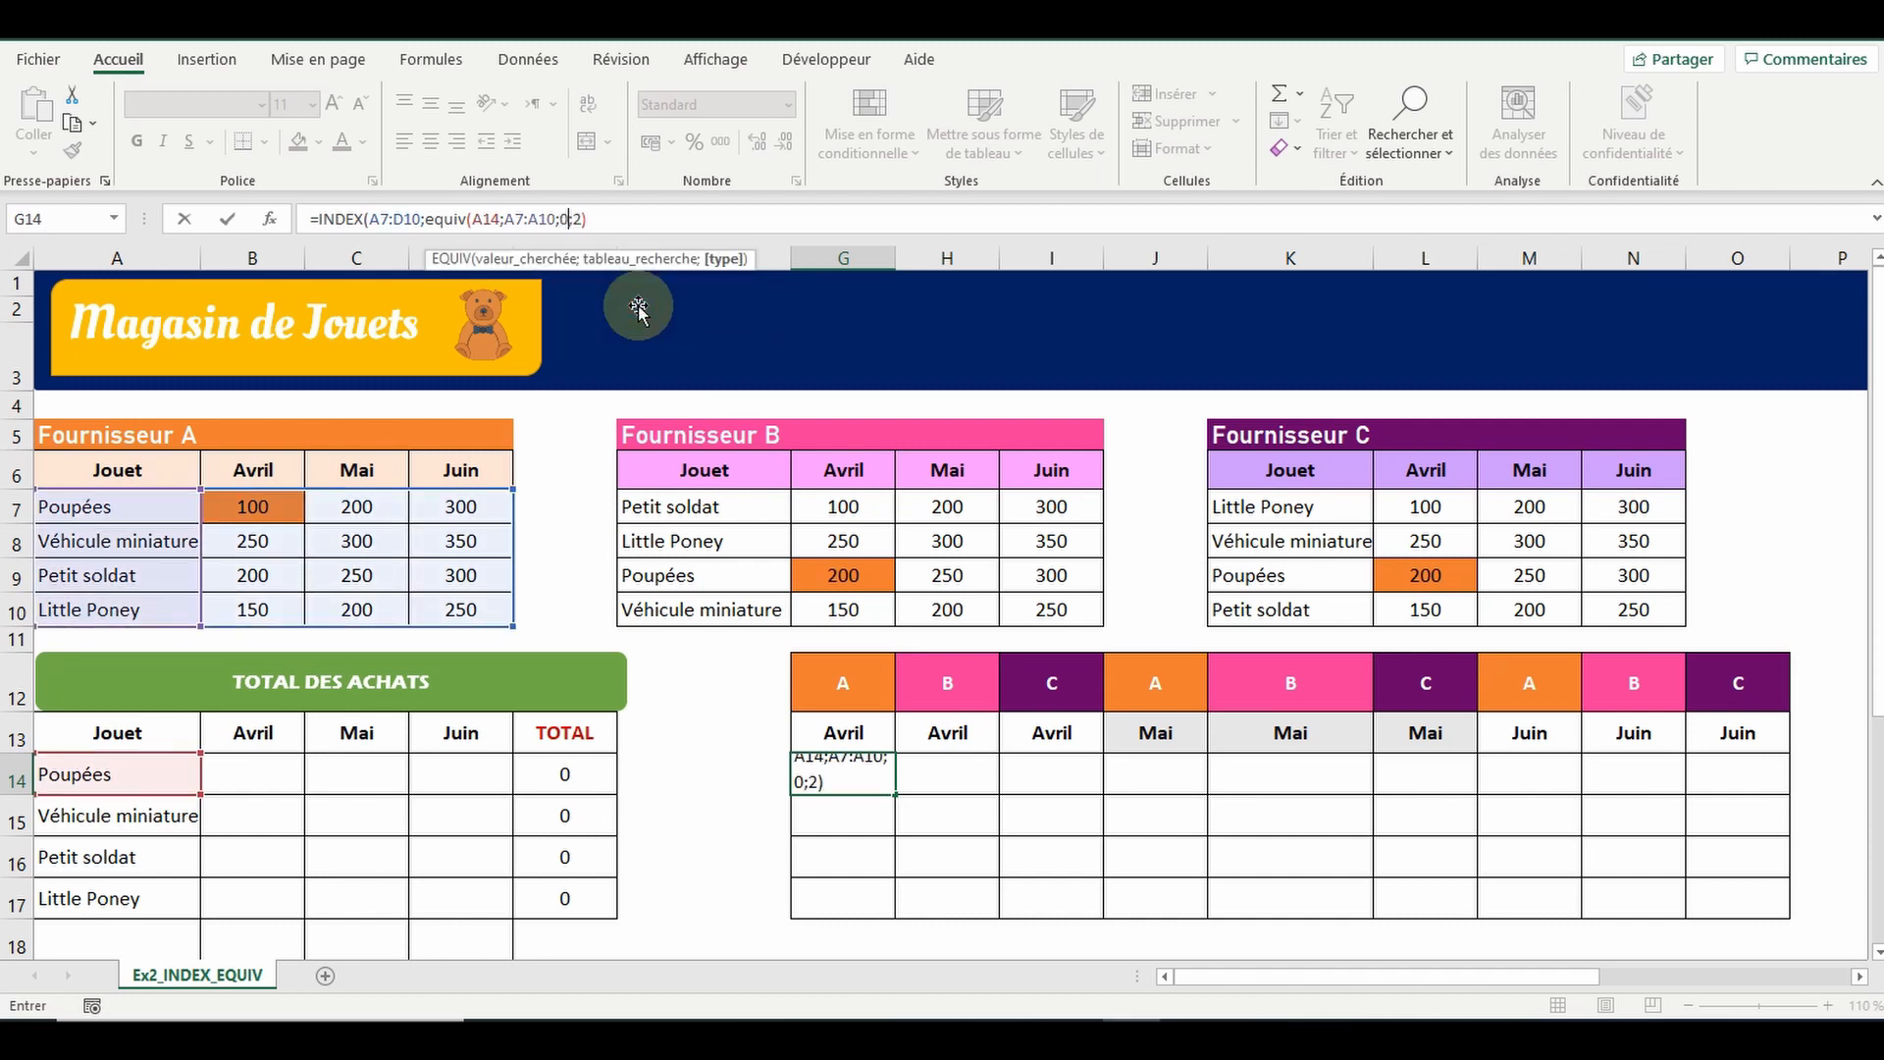
pyautogui.write(')')
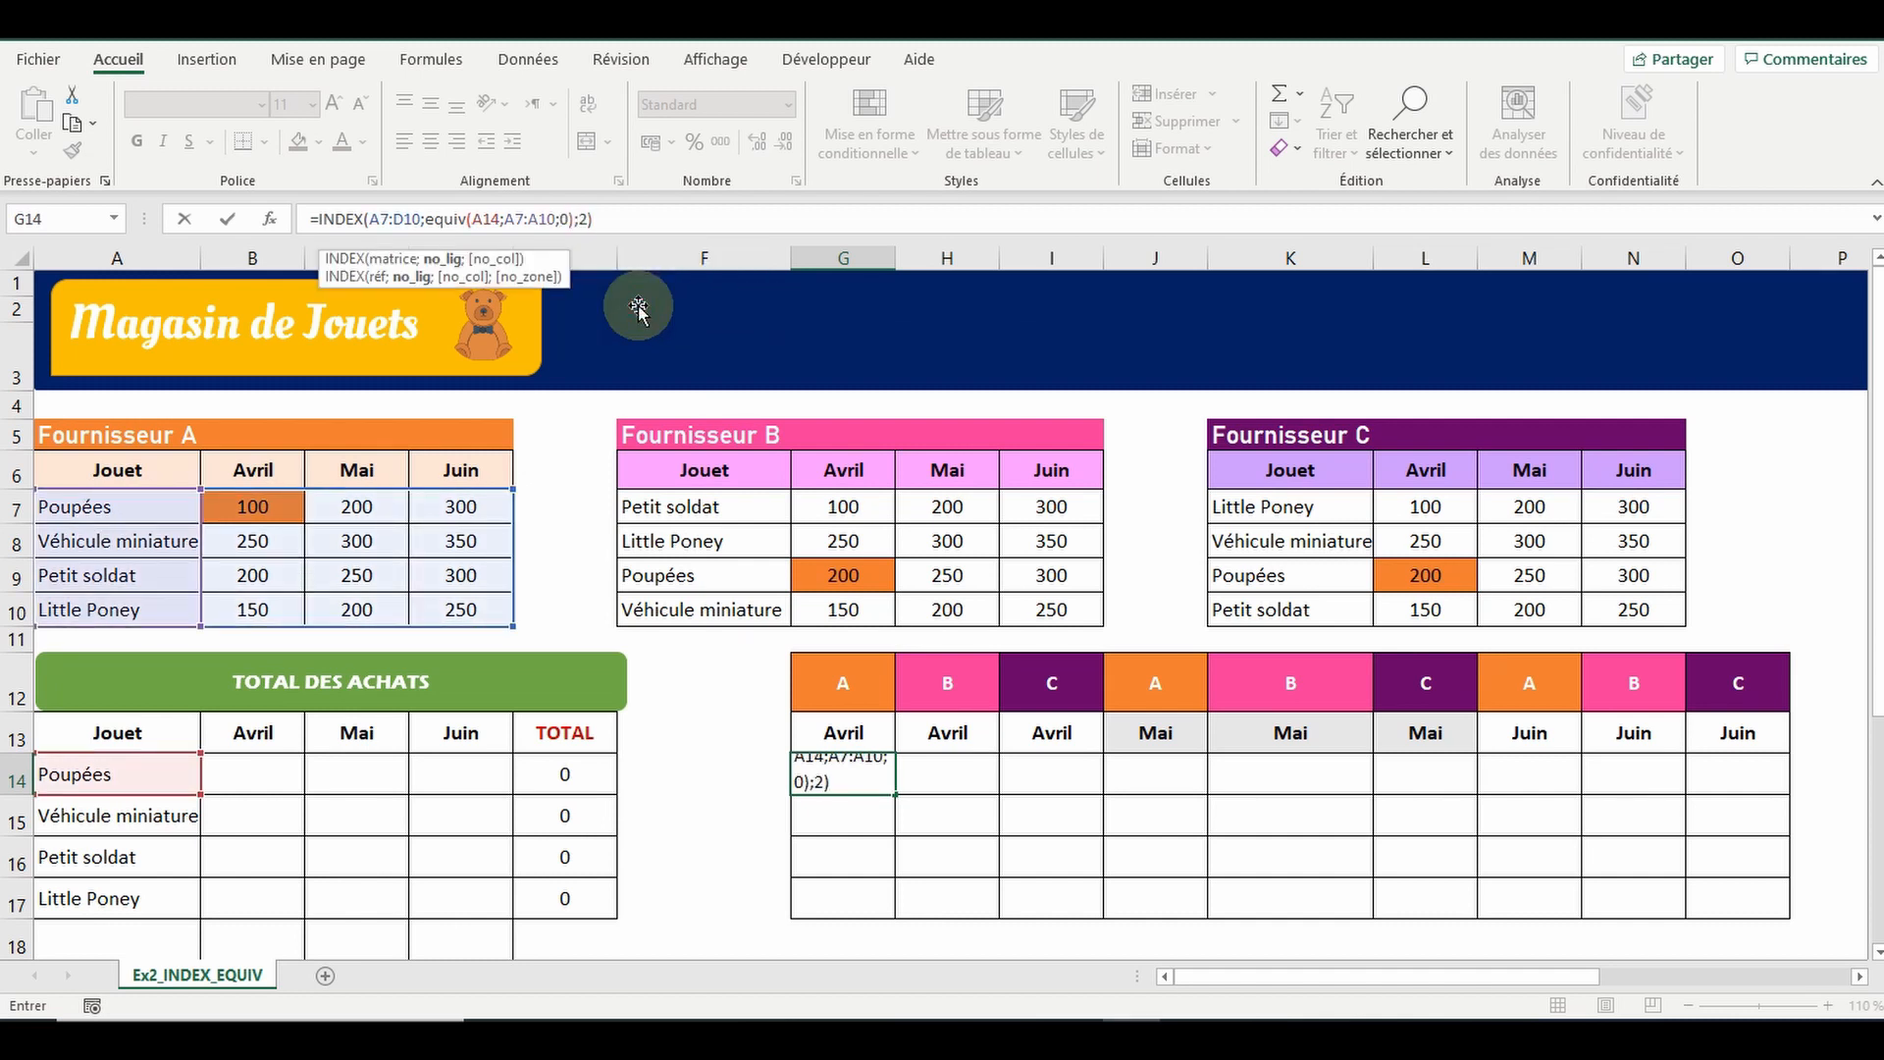
pyautogui.press('Return')
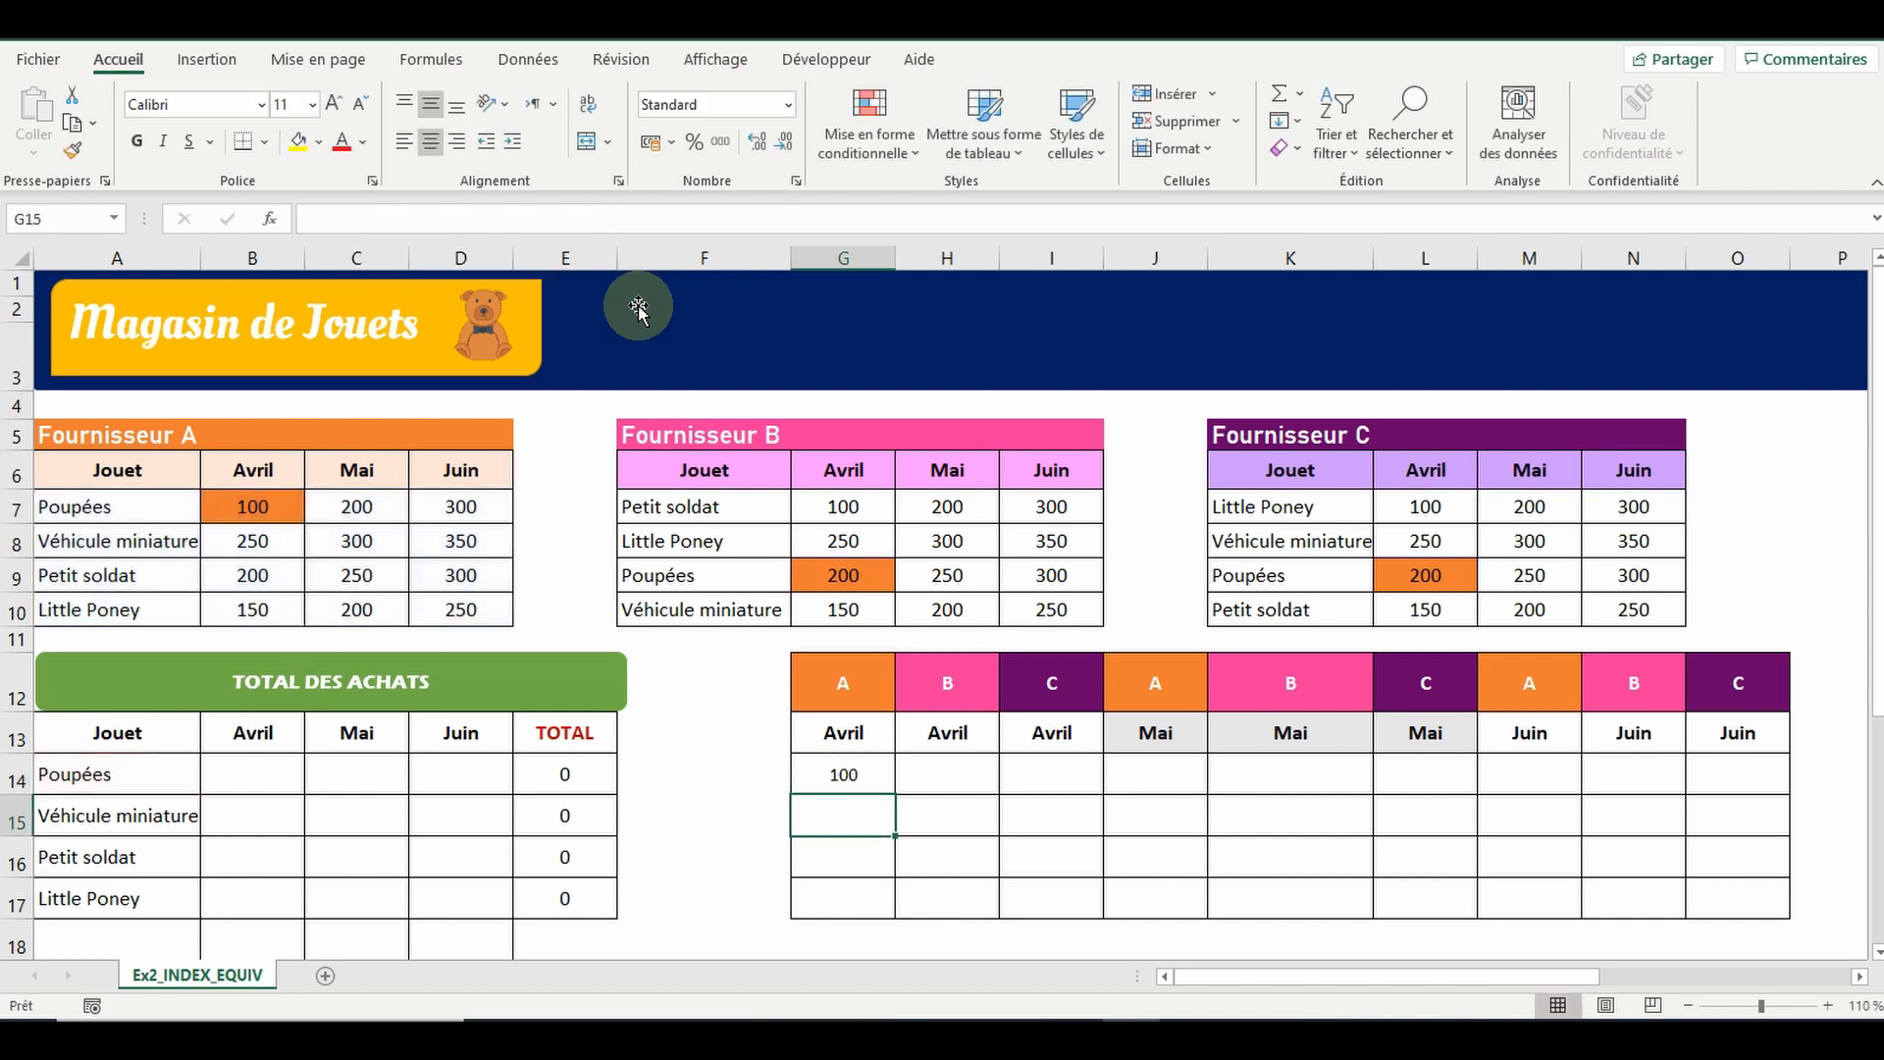
# In the G14 formula, replace the column number with EQUIV(G13;A6:D6;0), using exact match
pyautogui.click(855, 775)
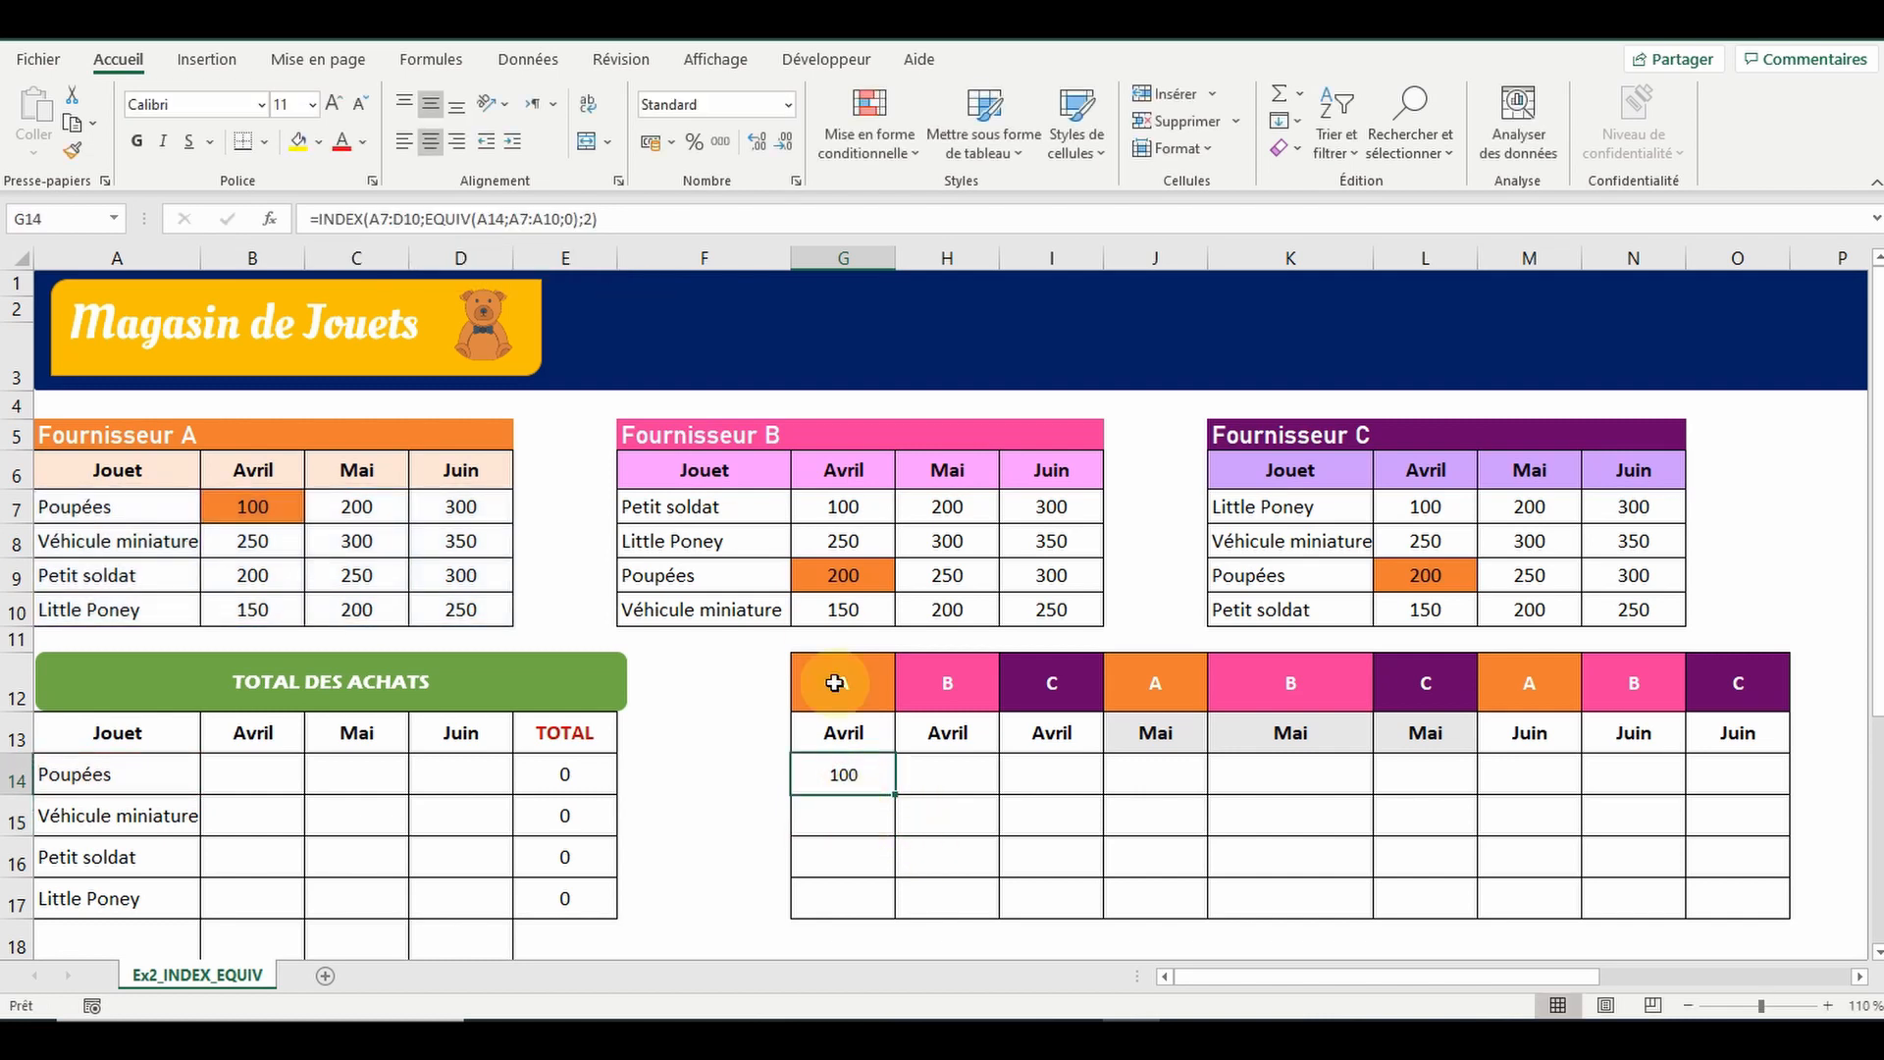
pyautogui.click(586, 218)
pyautogui.doubleClick(587, 218)
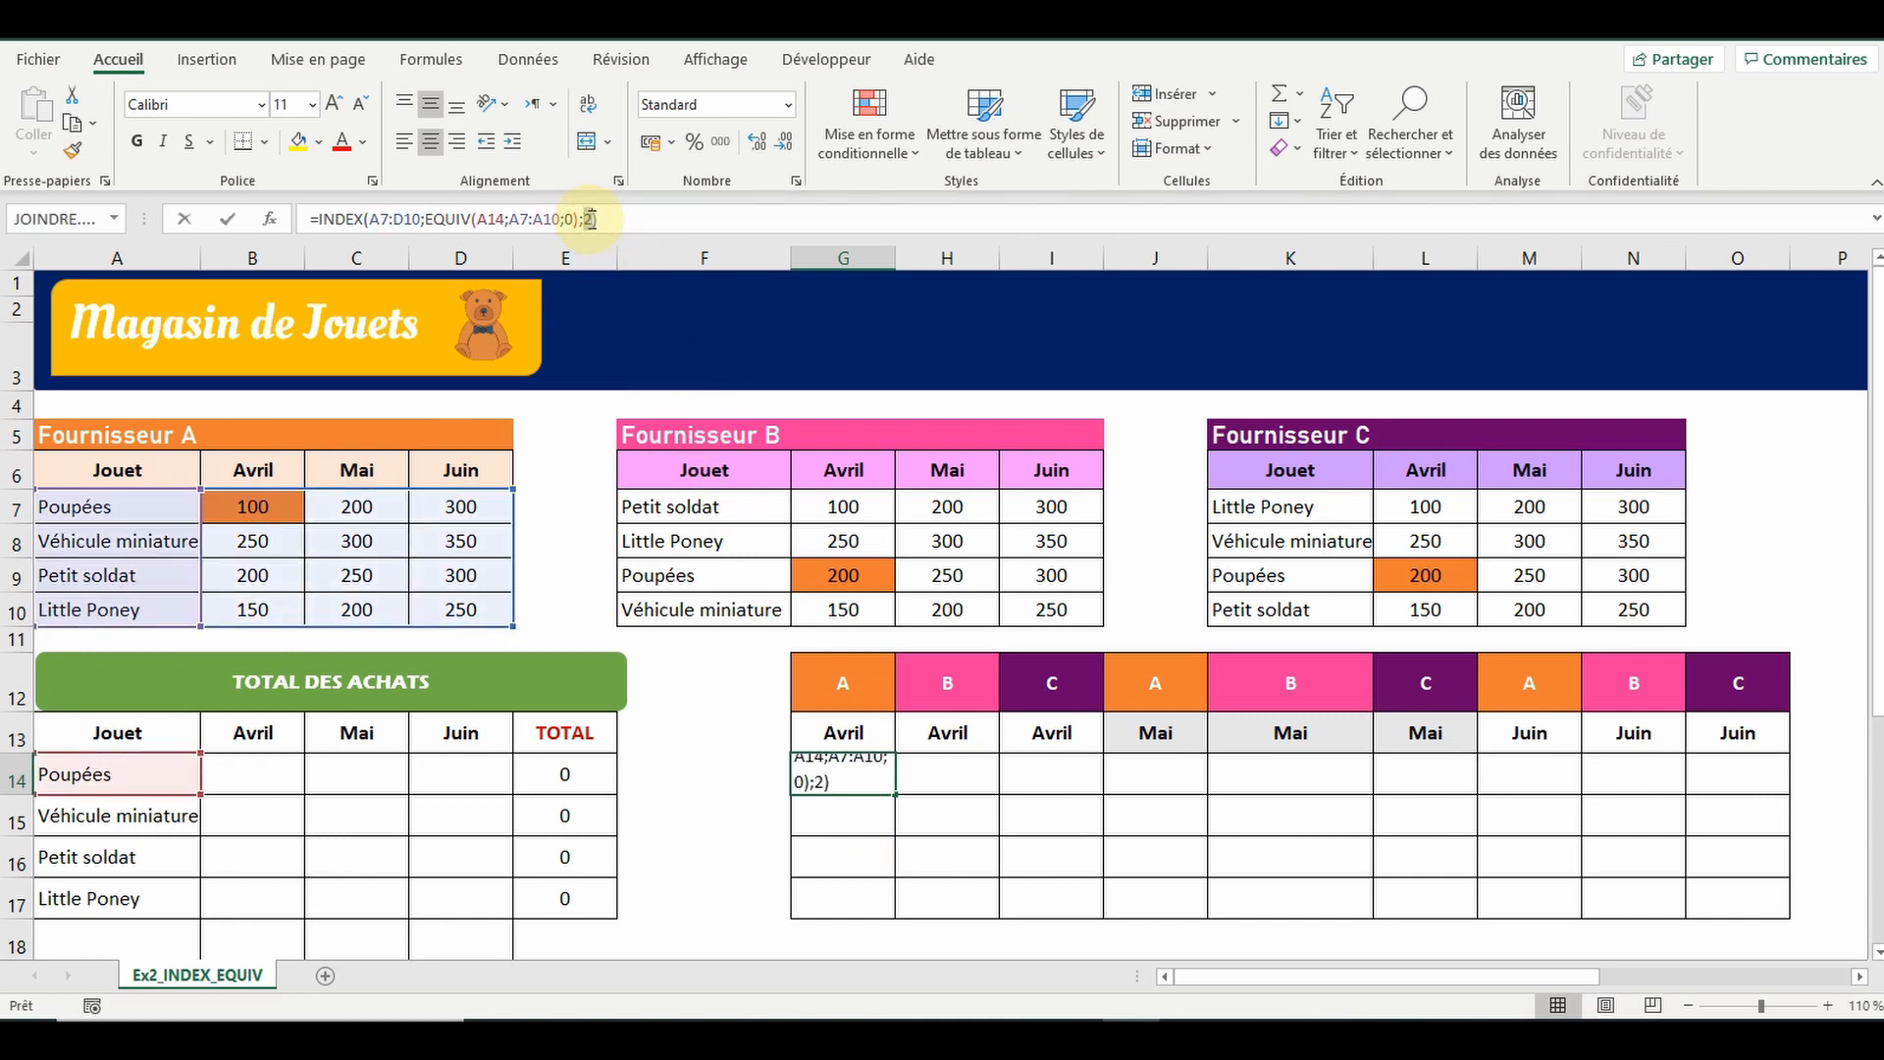
pyautogui.write('equiv')
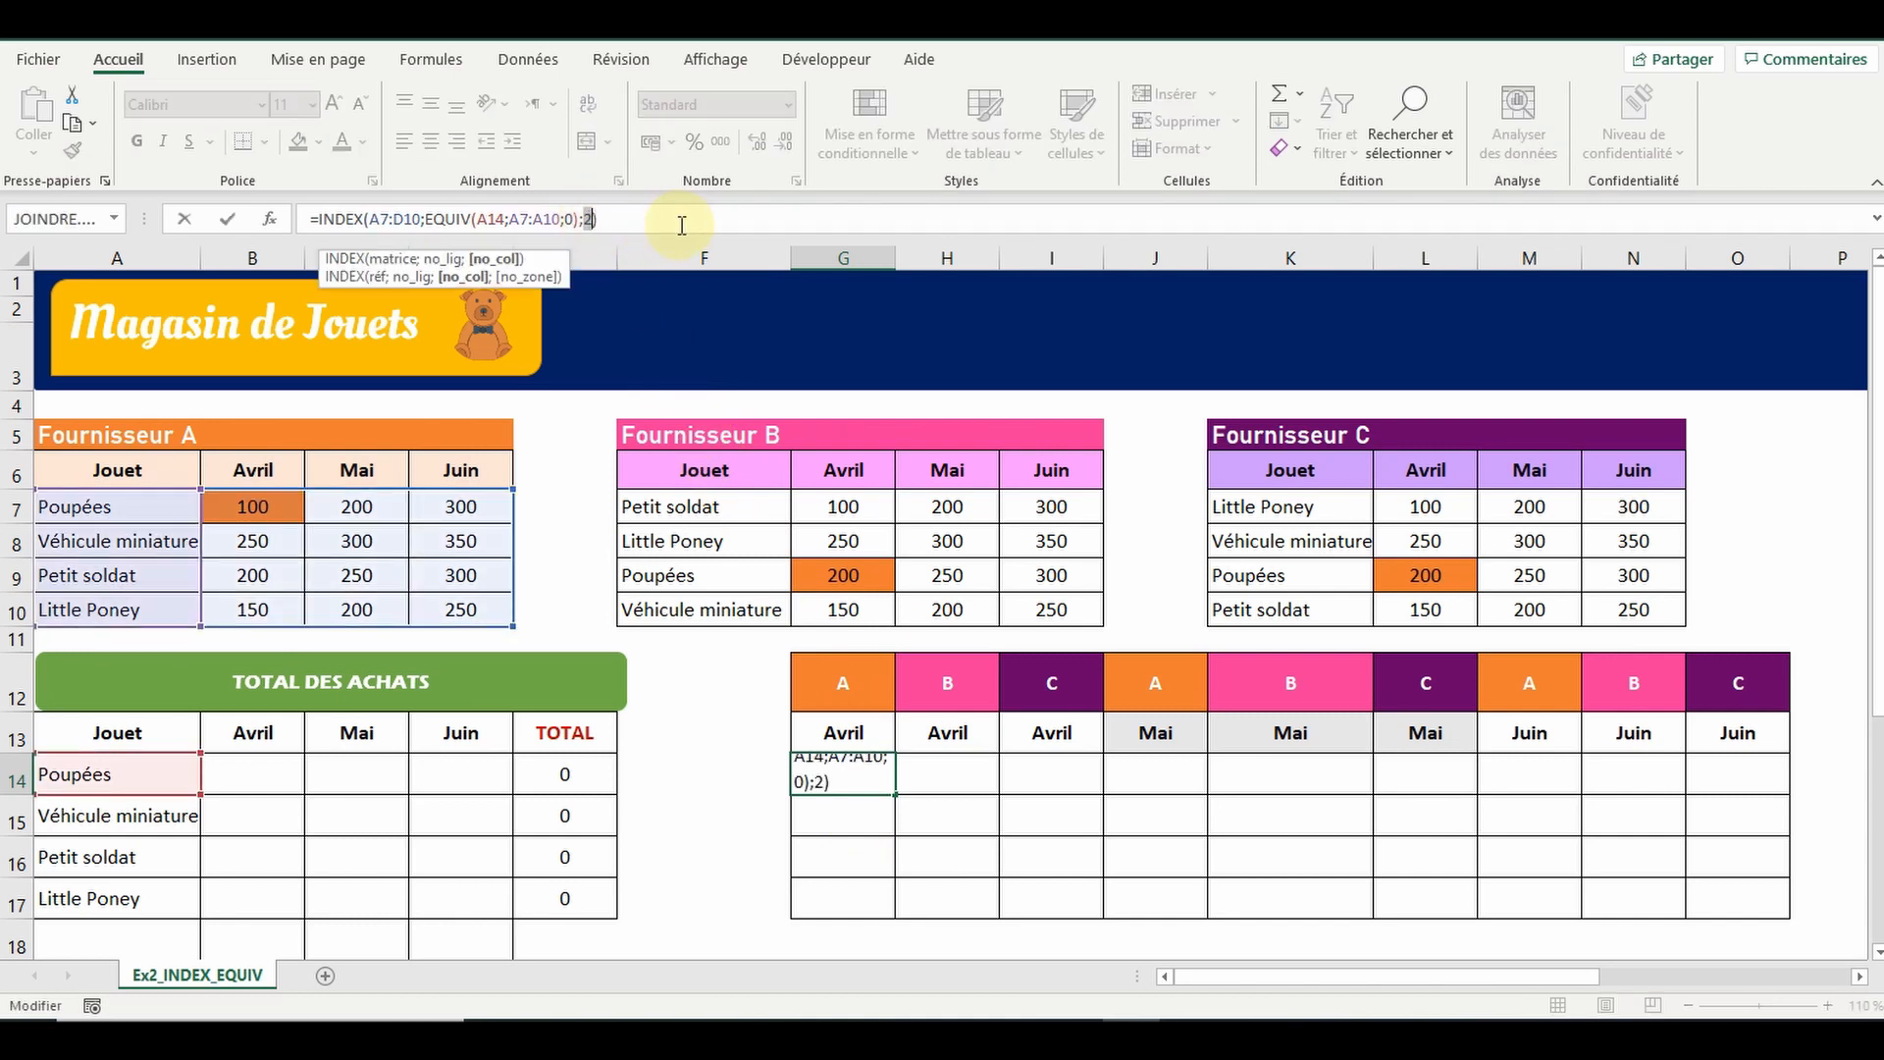
pyautogui.write('(')
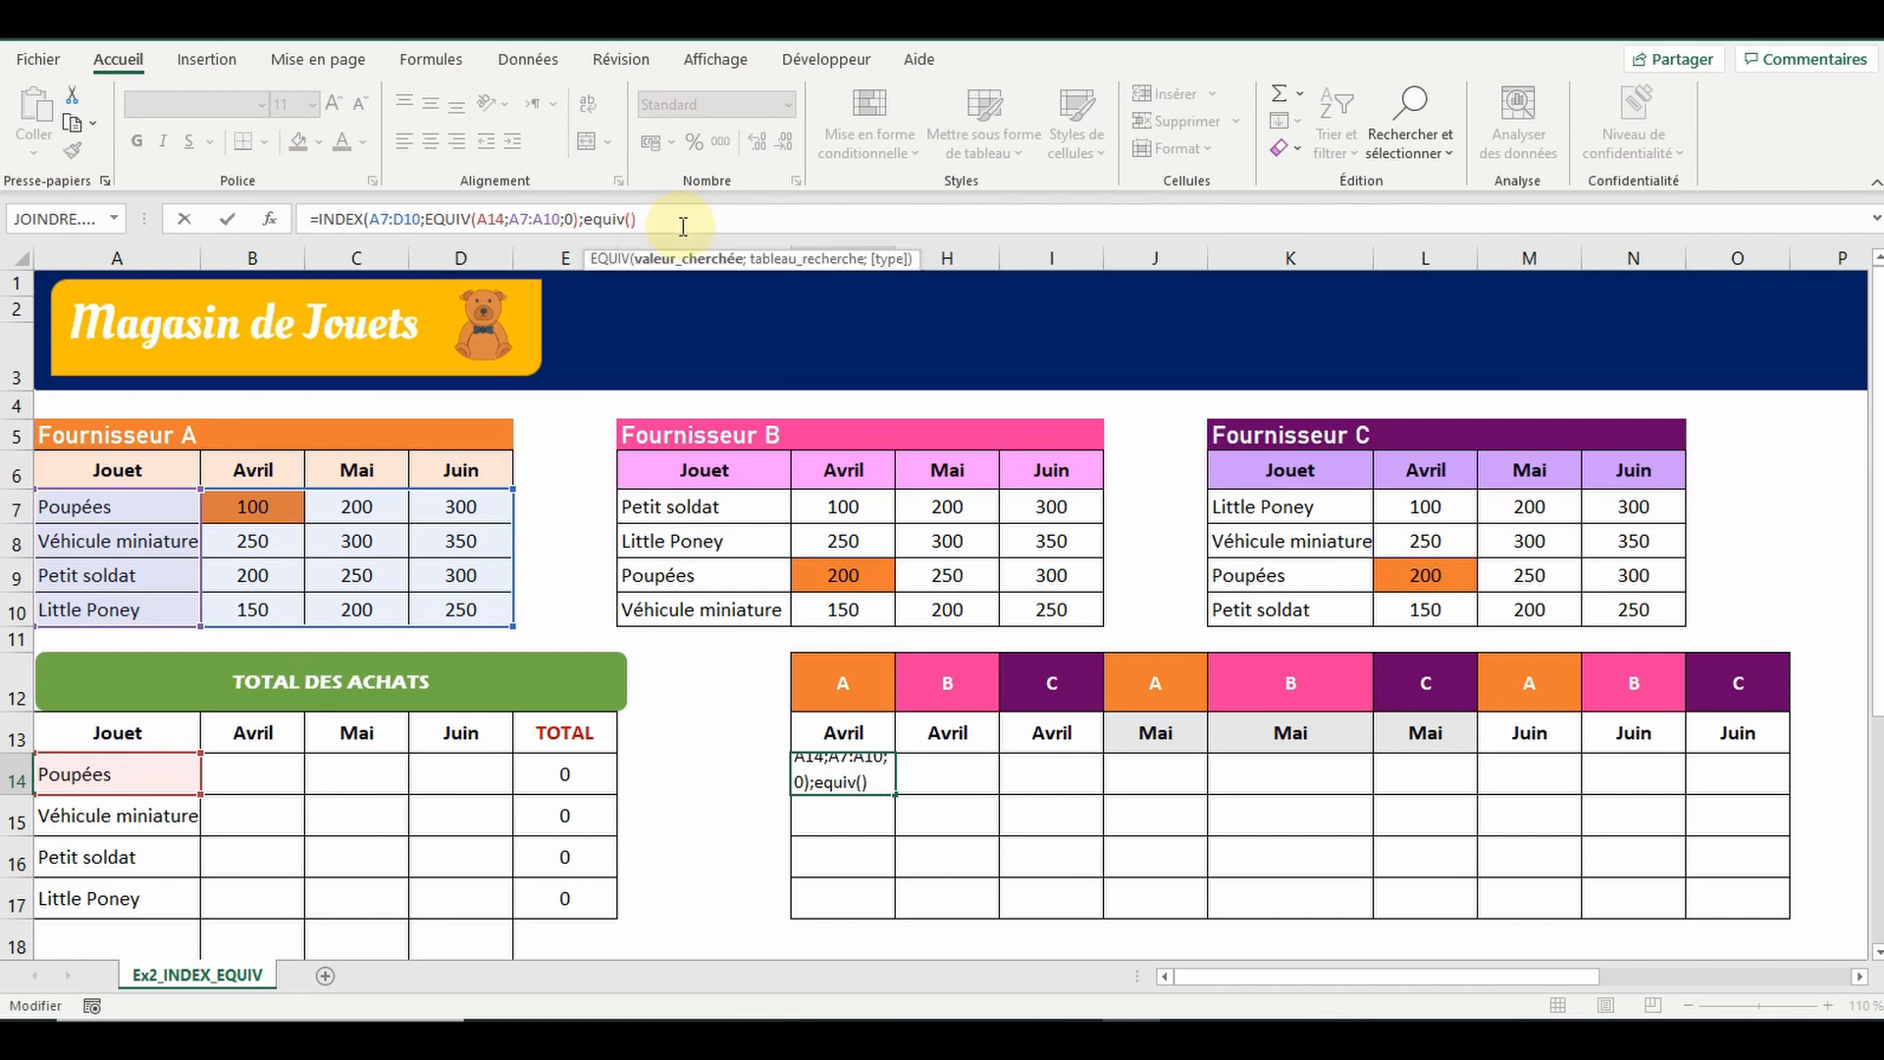
pyautogui.click(847, 736)
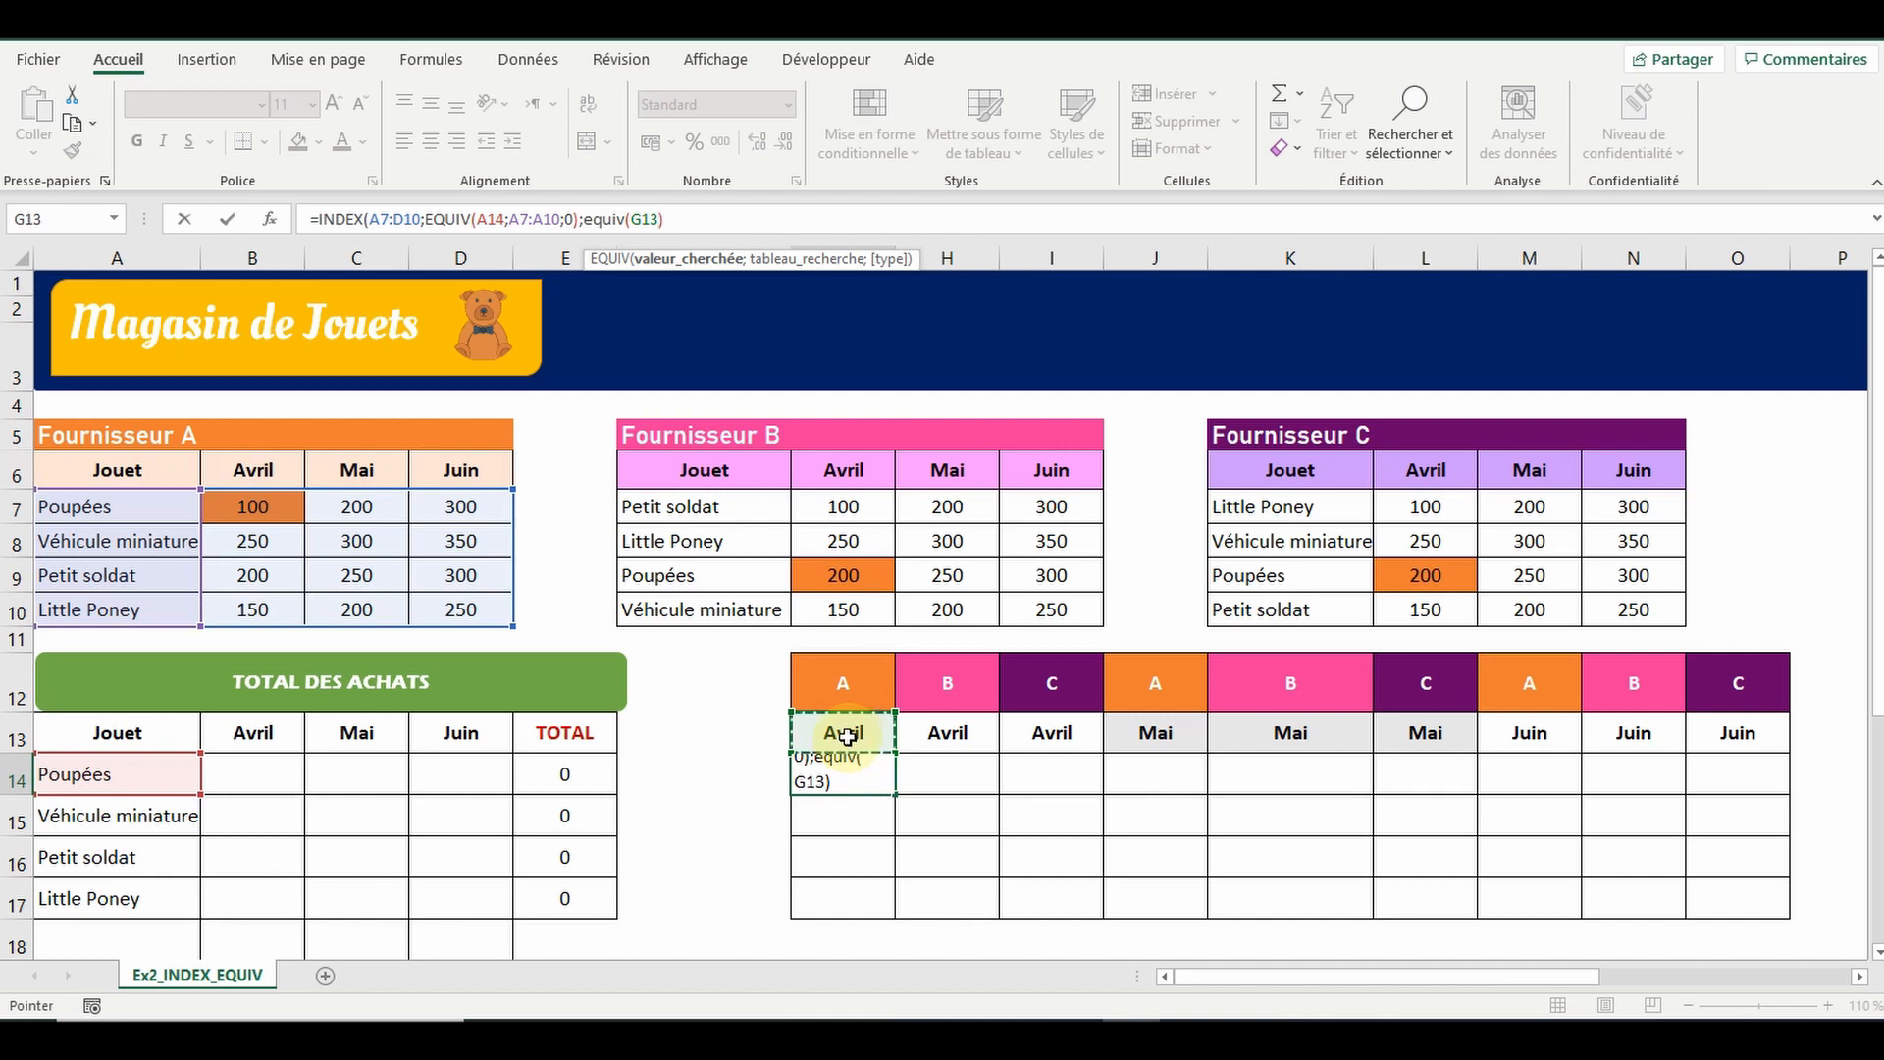
pyautogui.write(';')
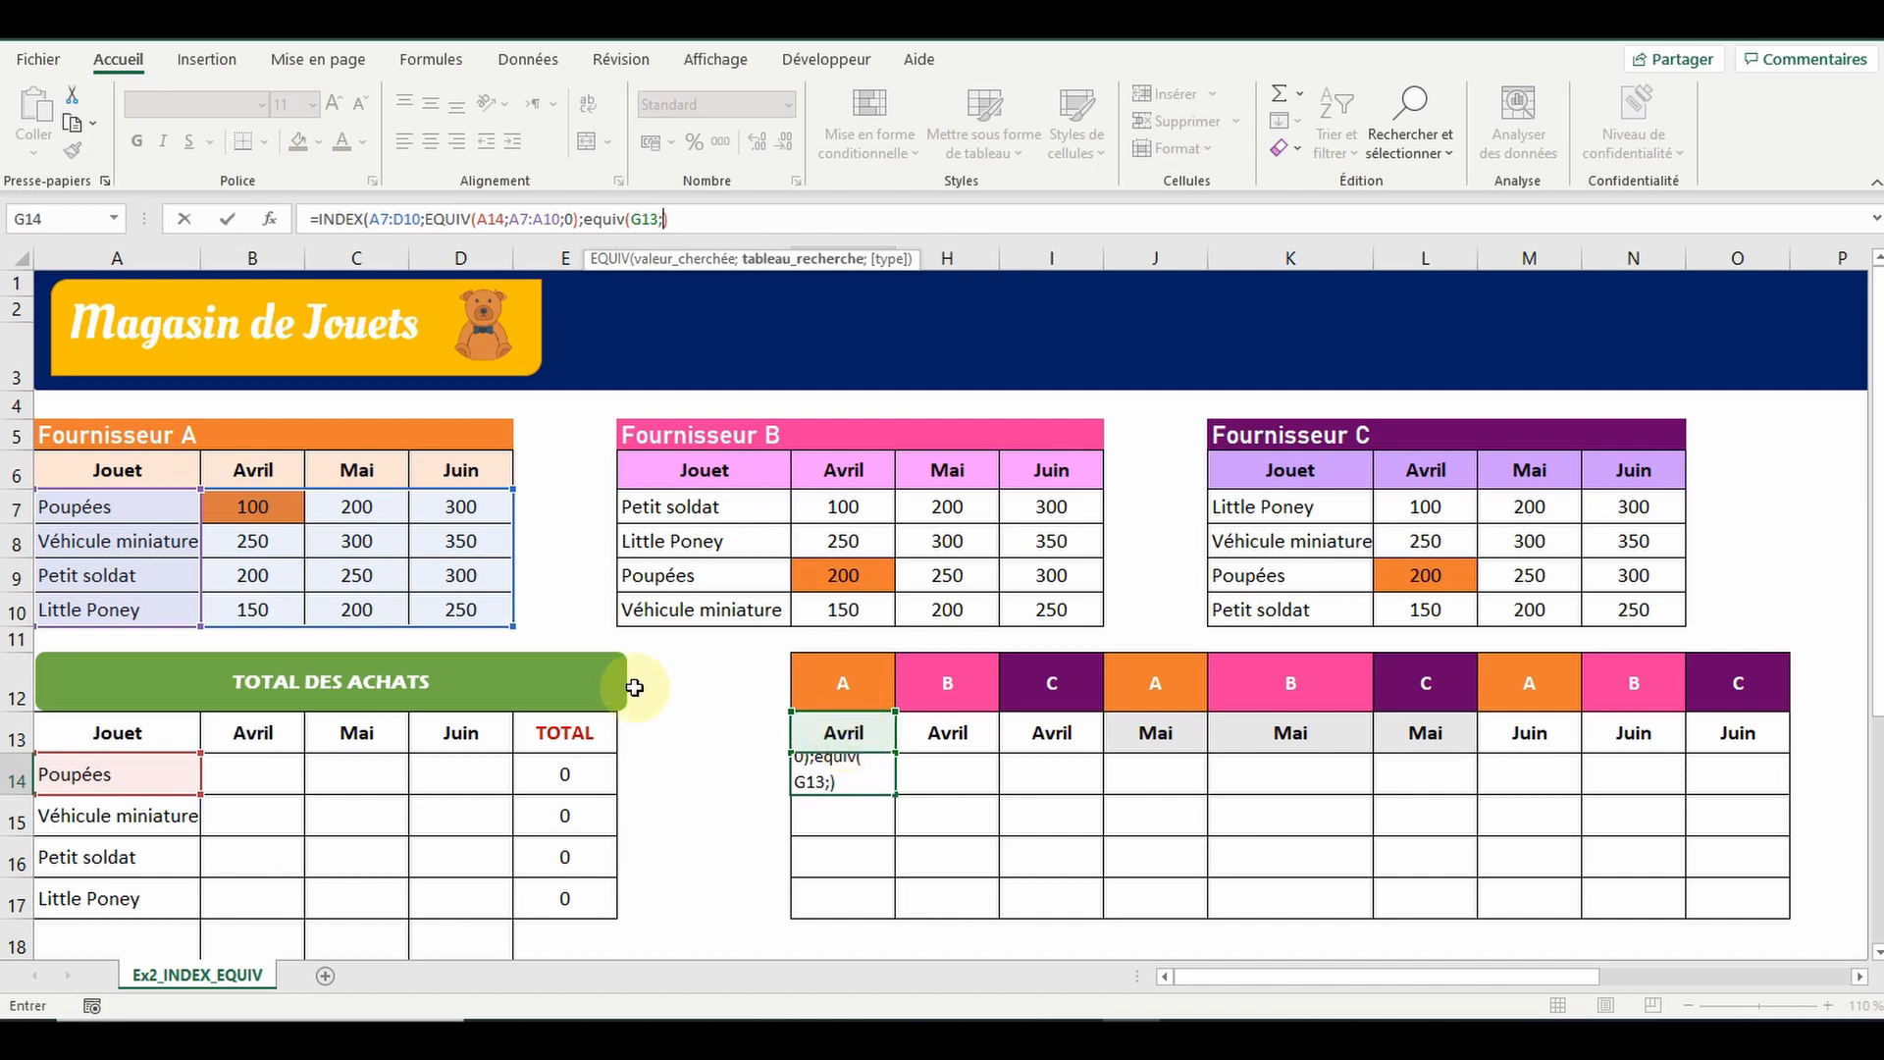
pyautogui.click(131, 468)
pyautogui.moveTo(130, 468); pyautogui.dragTo(422, 469)
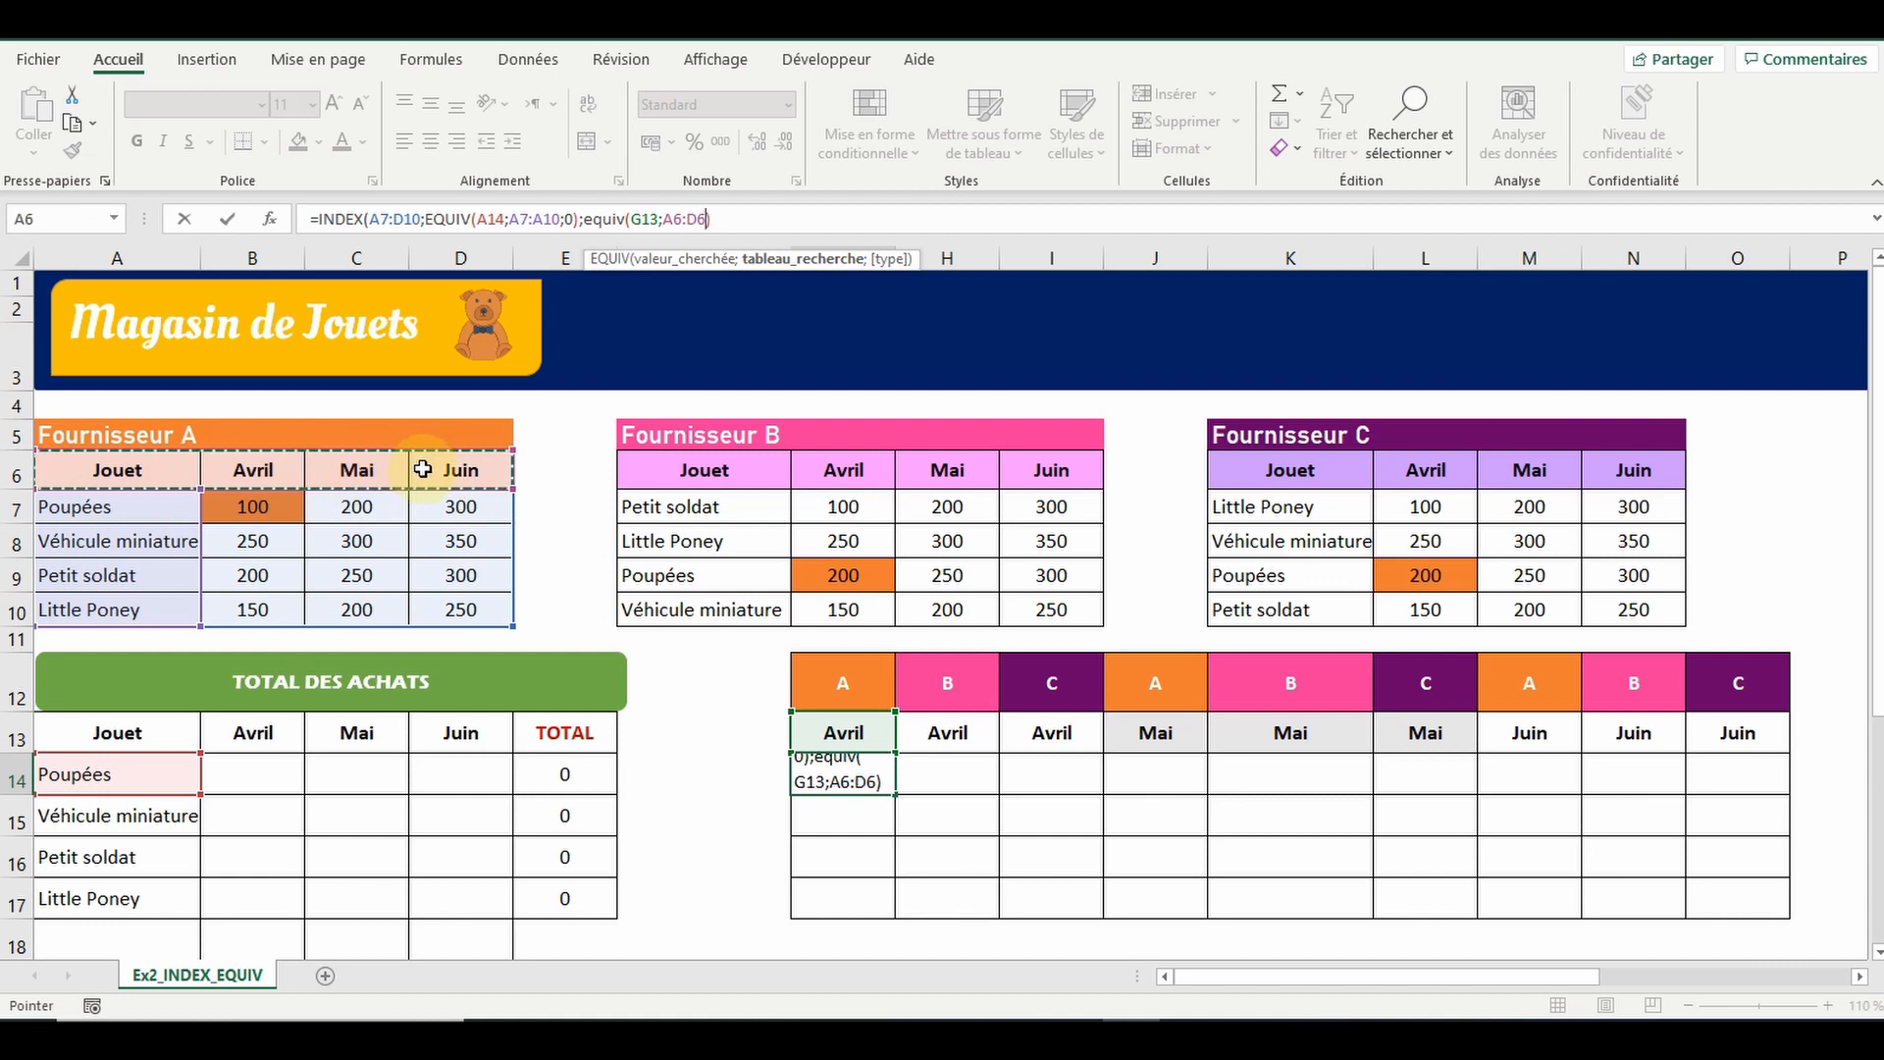
pyautogui.write(';')
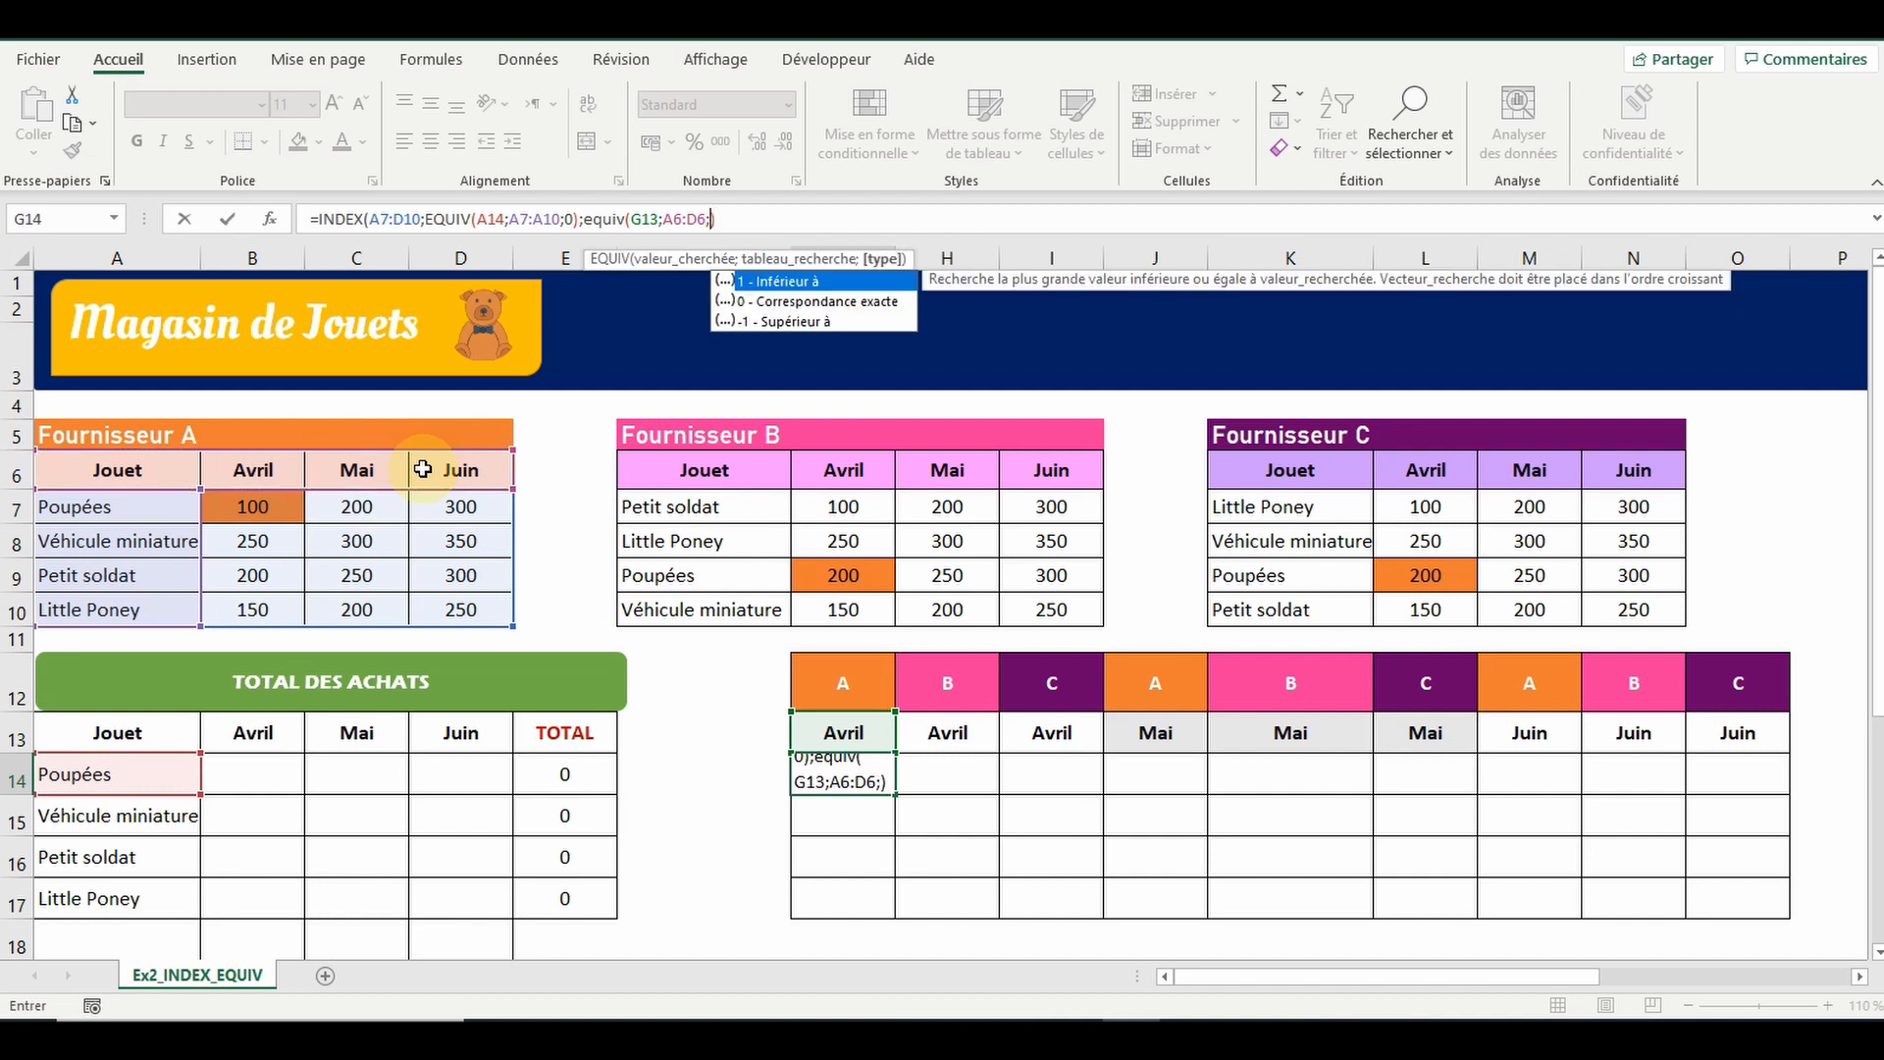
pyautogui.doubleClick(802, 303)
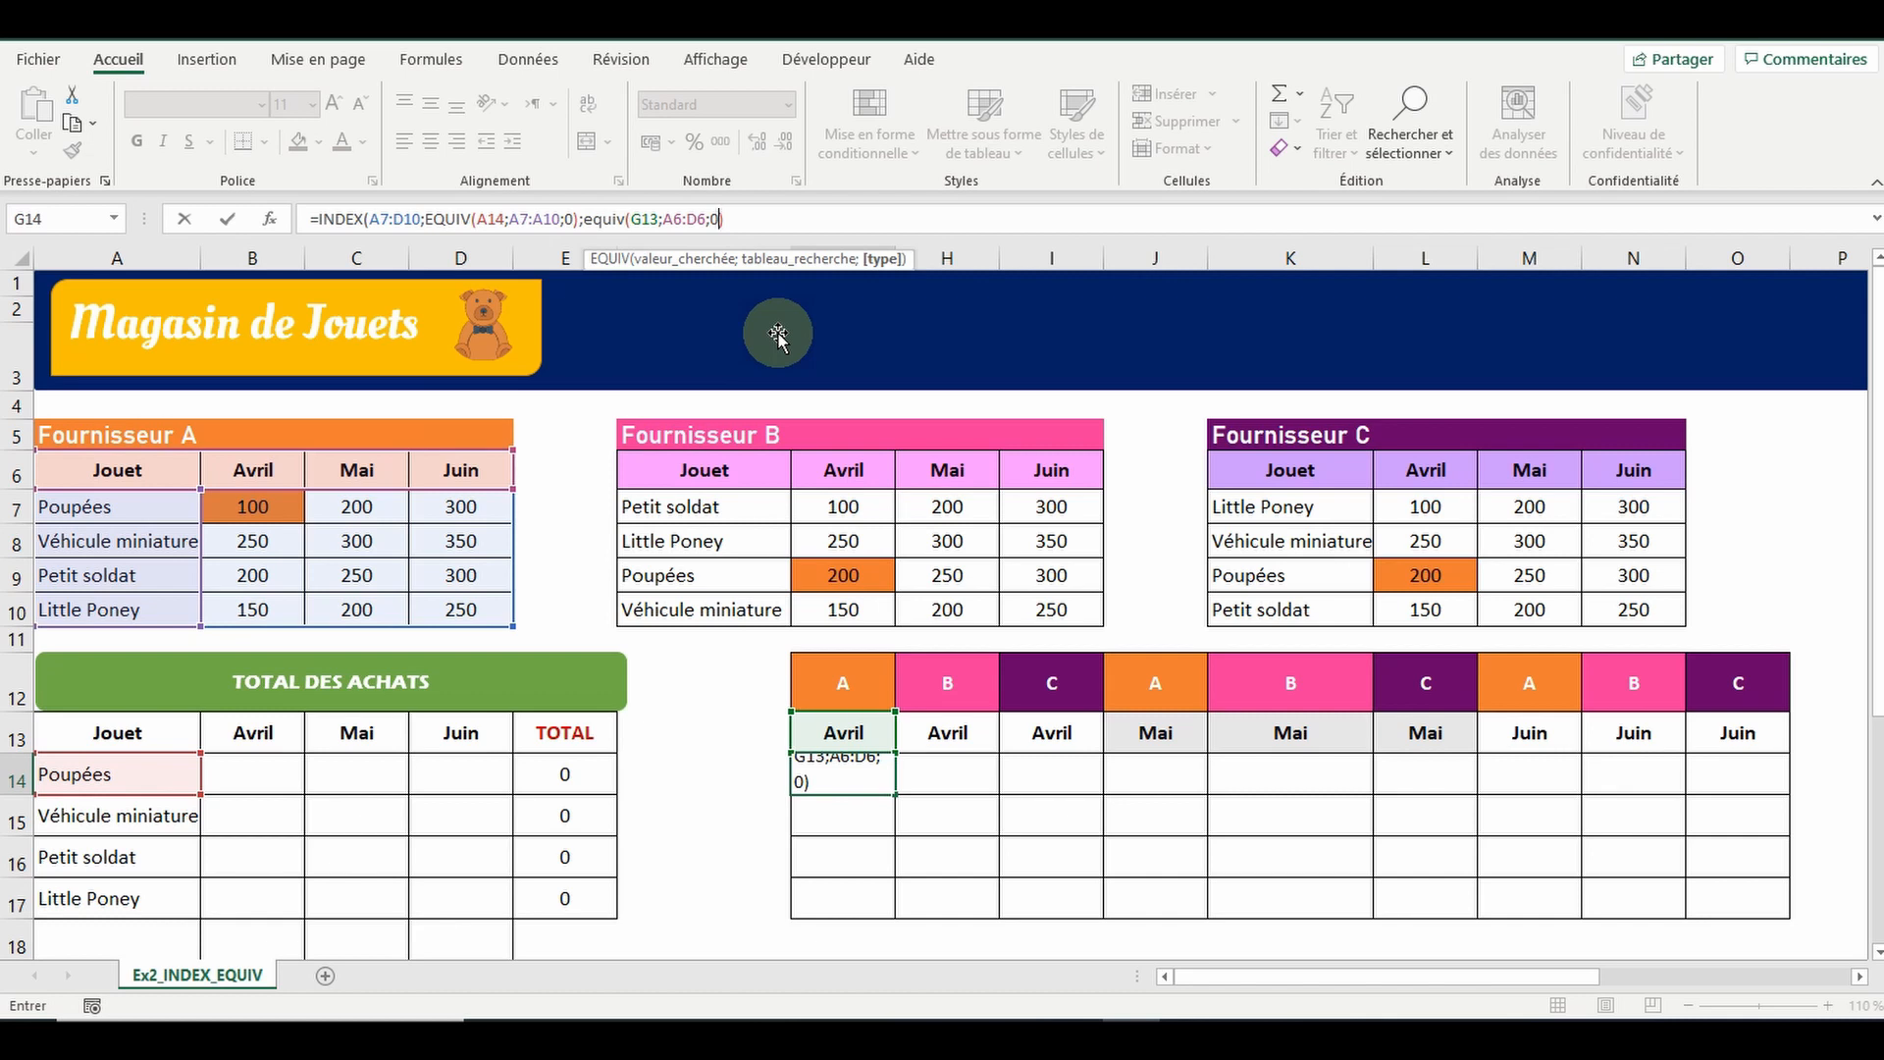
pyautogui.write(')')
pyautogui.press('Return')
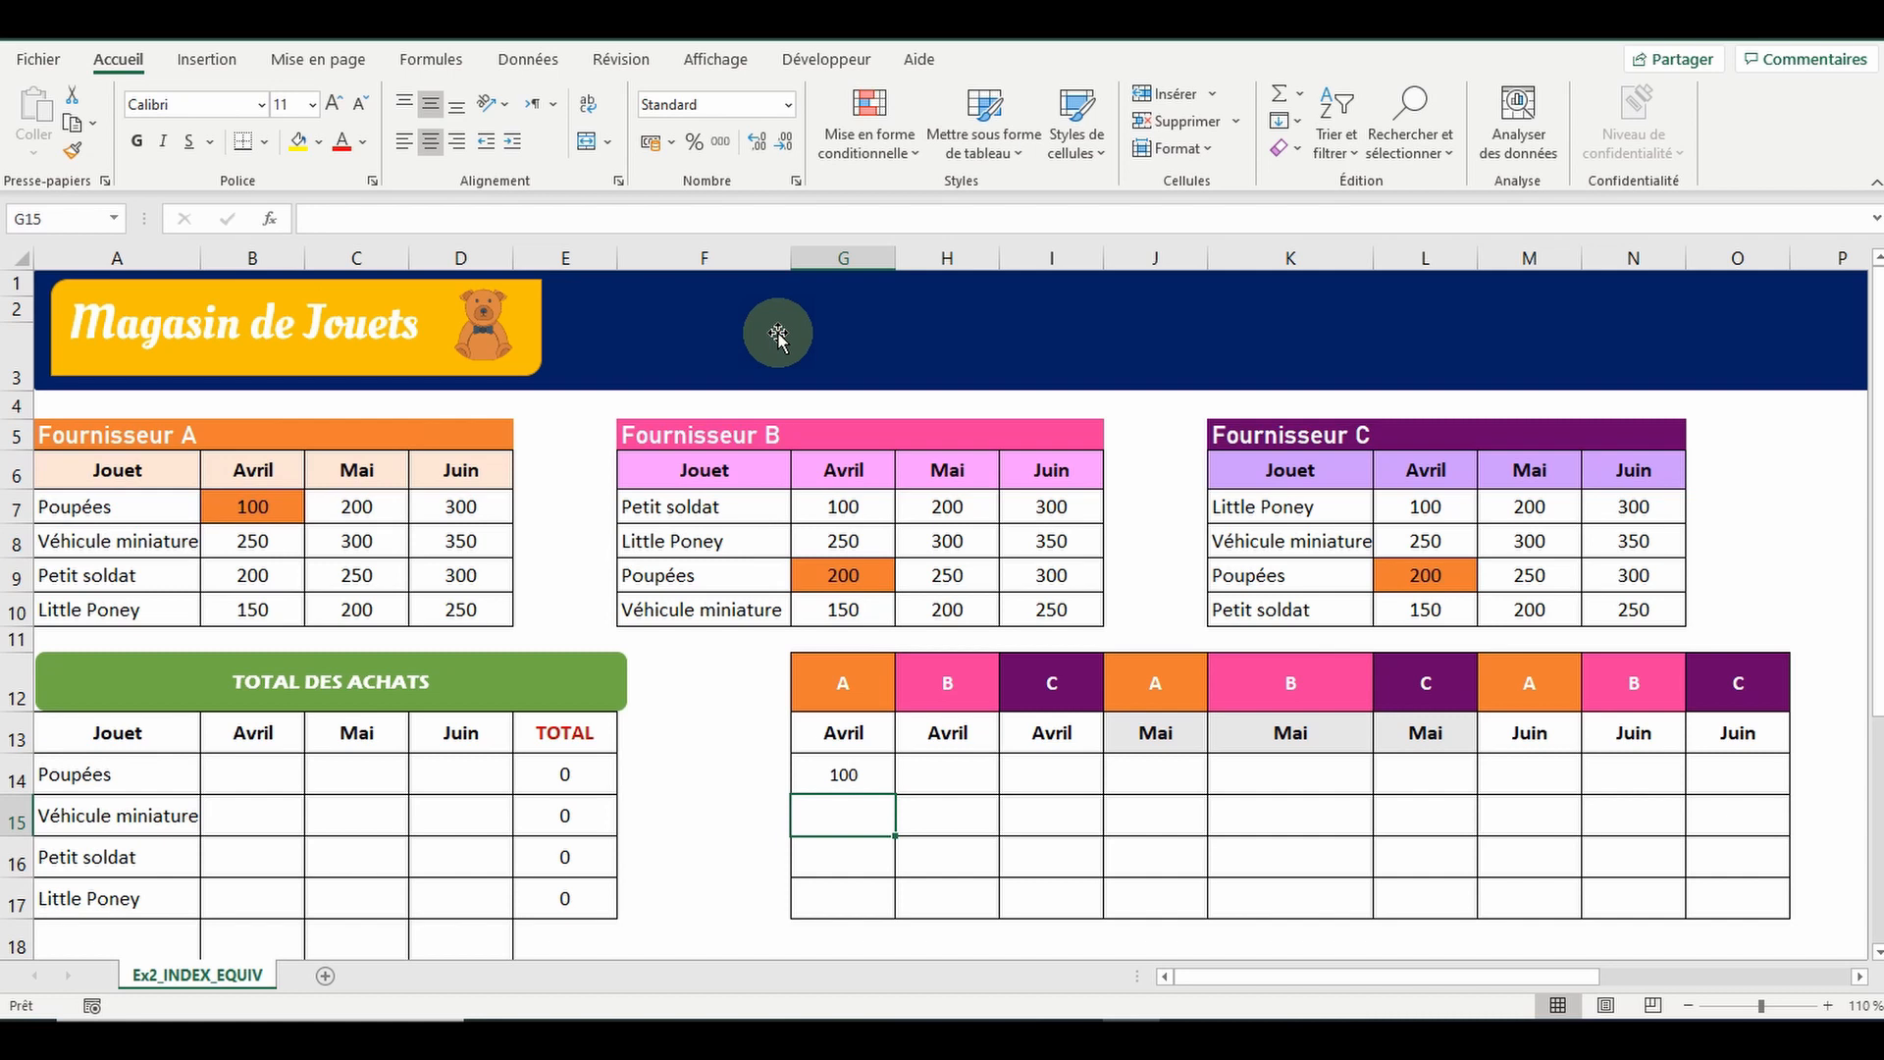
pyautogui.click(844, 777)
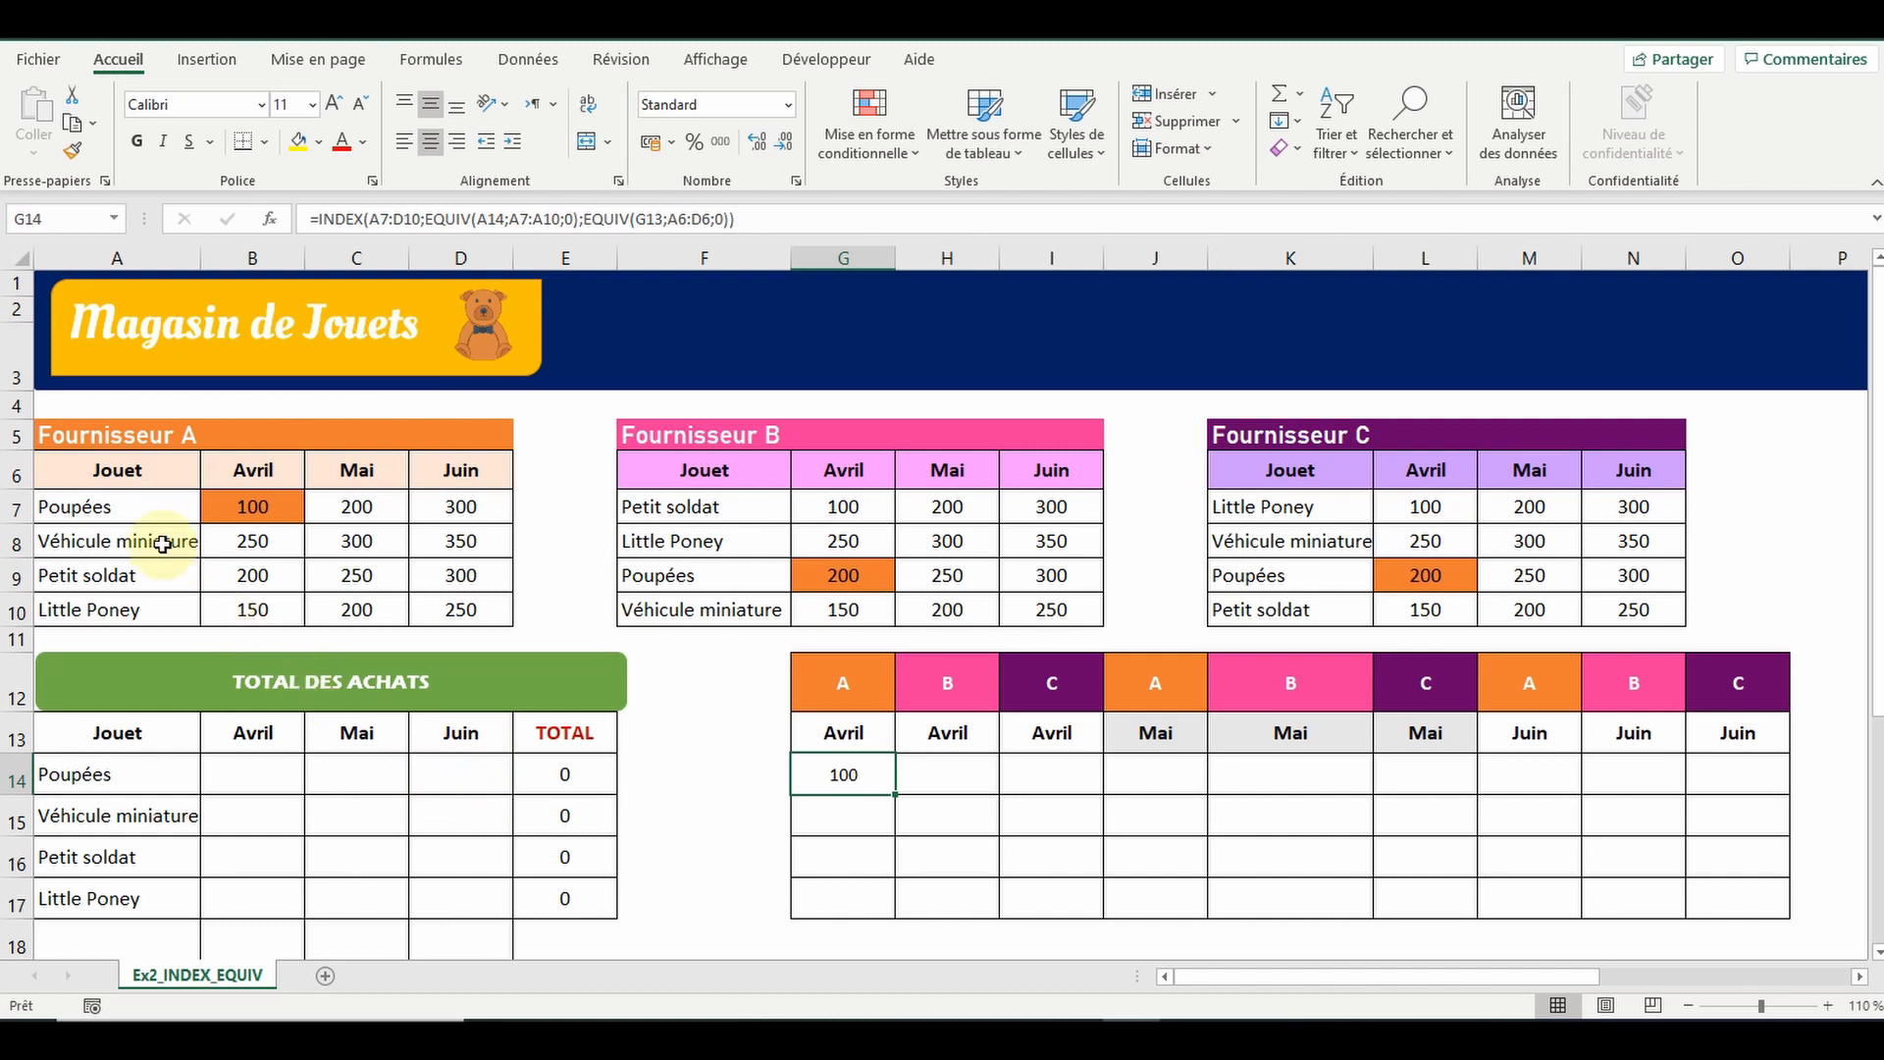
# Name the Fournisseur A data range A7:D10 as TI_FA
pyautogui.moveTo(126, 508); pyautogui.dragTo(439, 606)
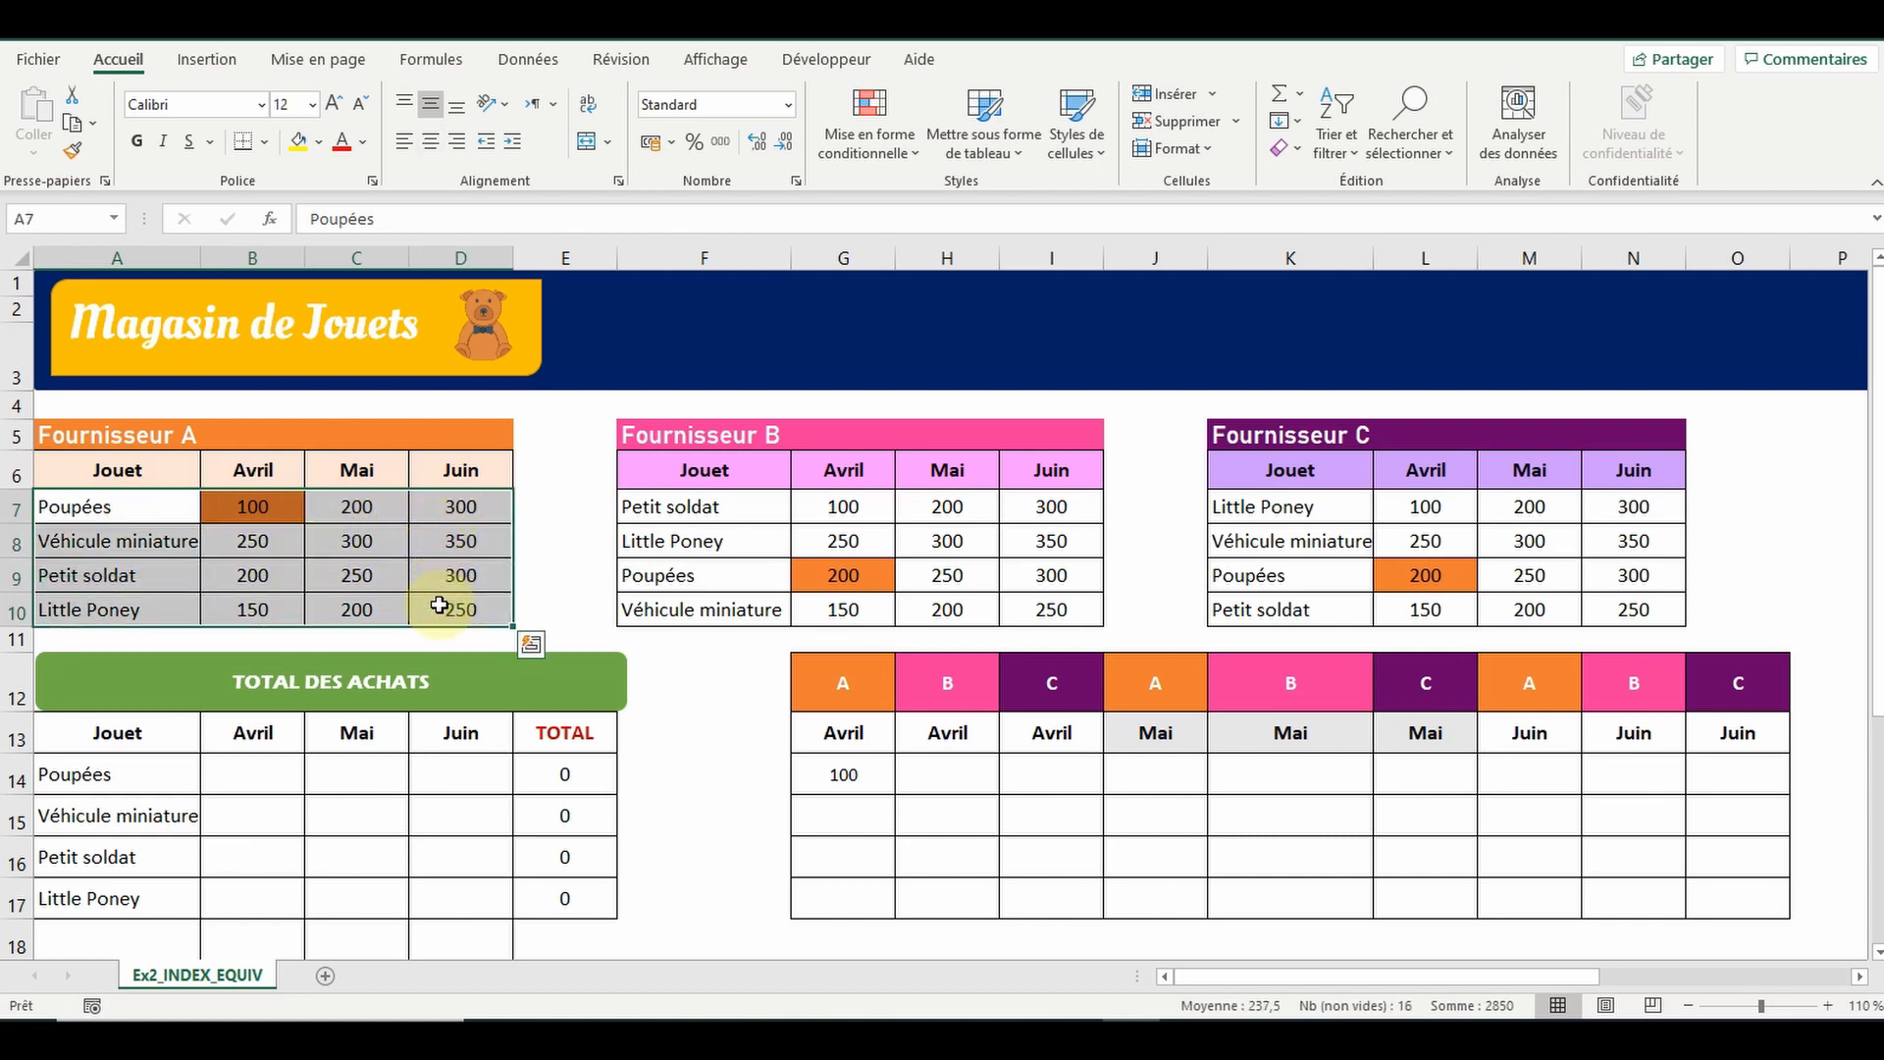
pyautogui.click(53, 224)
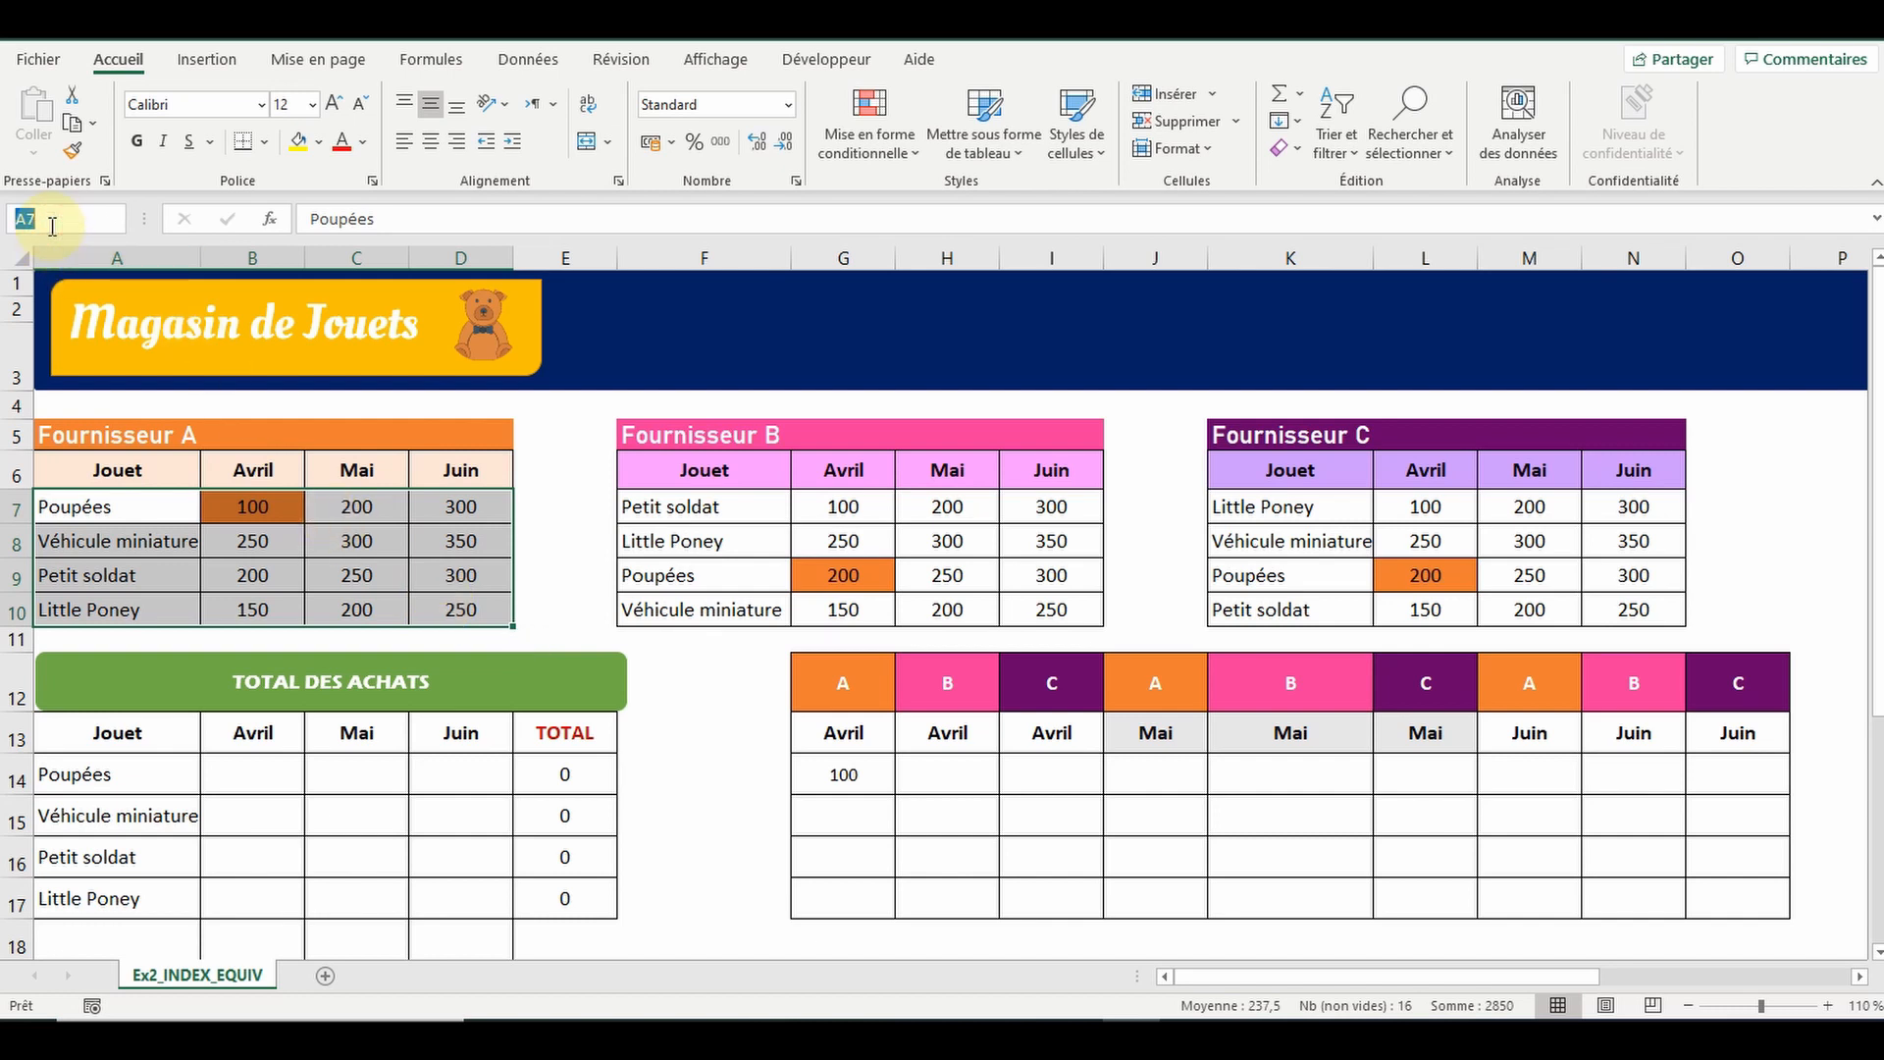
pyautogui.write('Tl_FA')
pyautogui.press('Return')
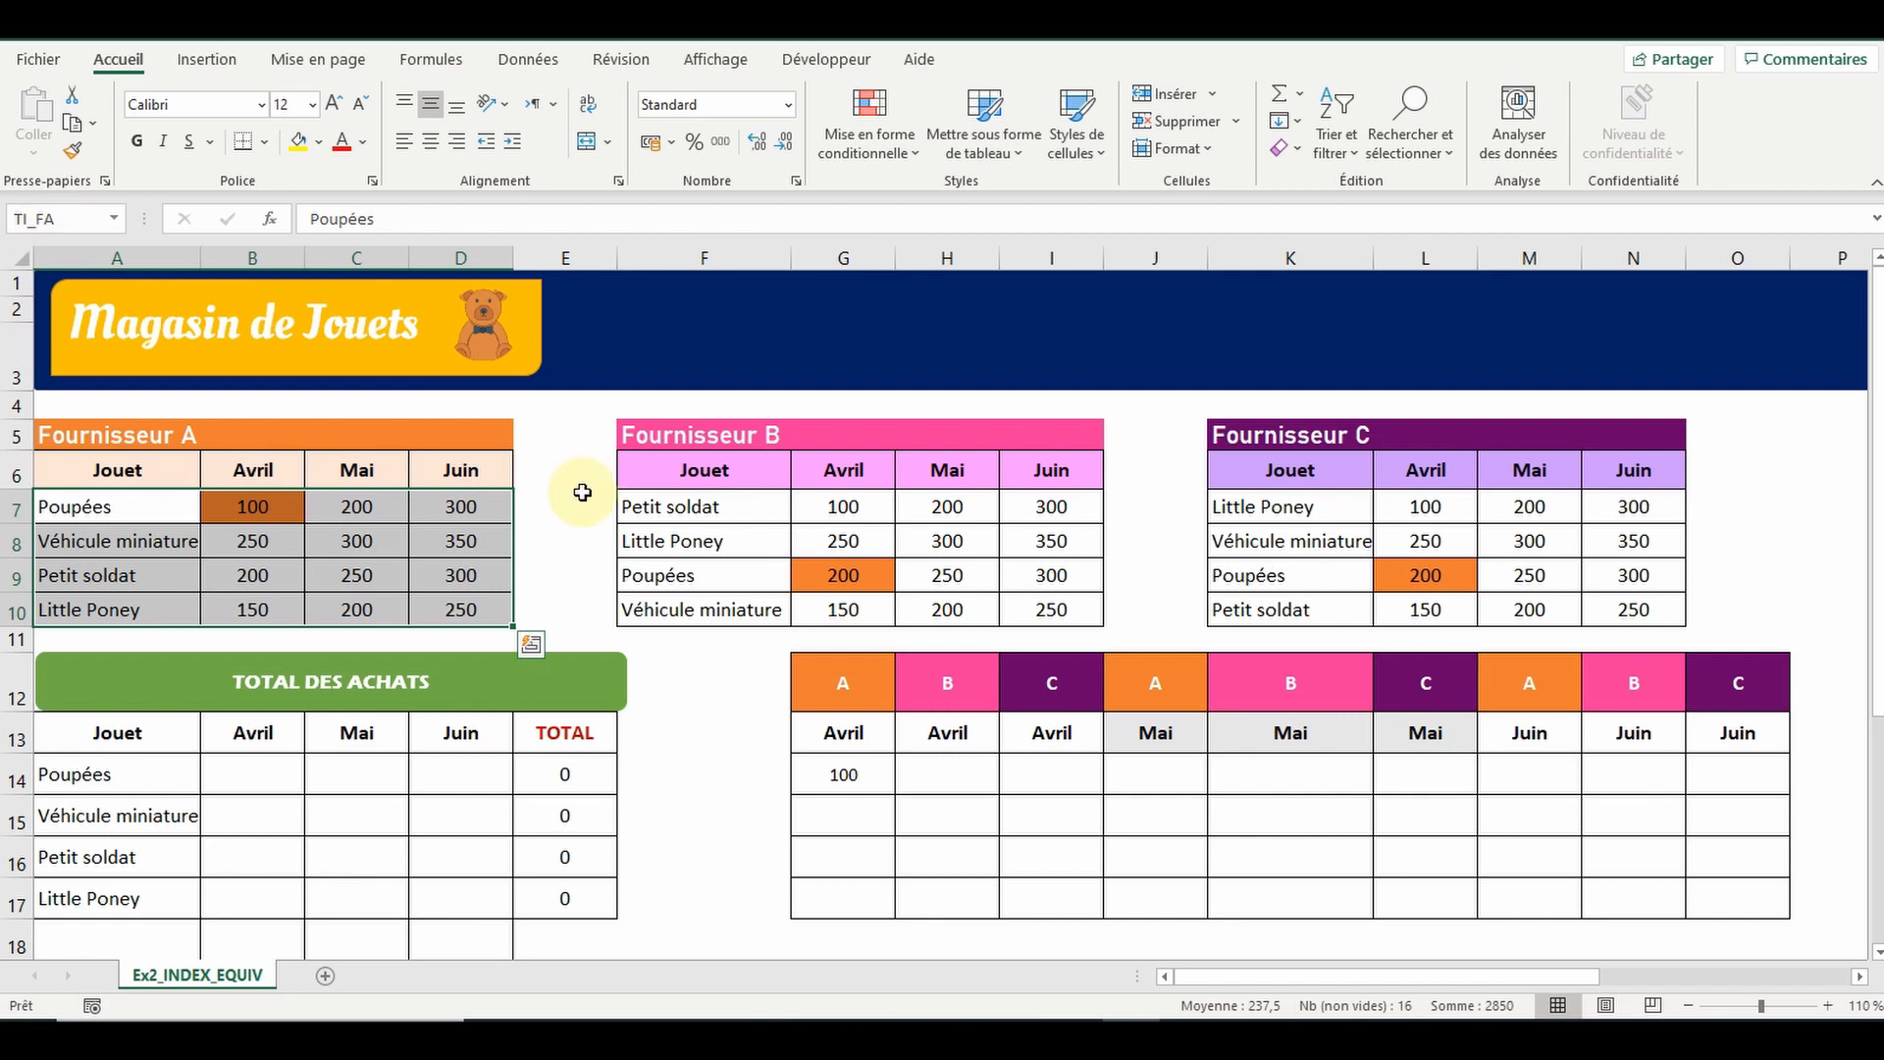
# Name the Fournisseur B data range F7:I10 as TI_FB
pyautogui.moveTo(665, 507); pyautogui.dragTo(1018, 609)
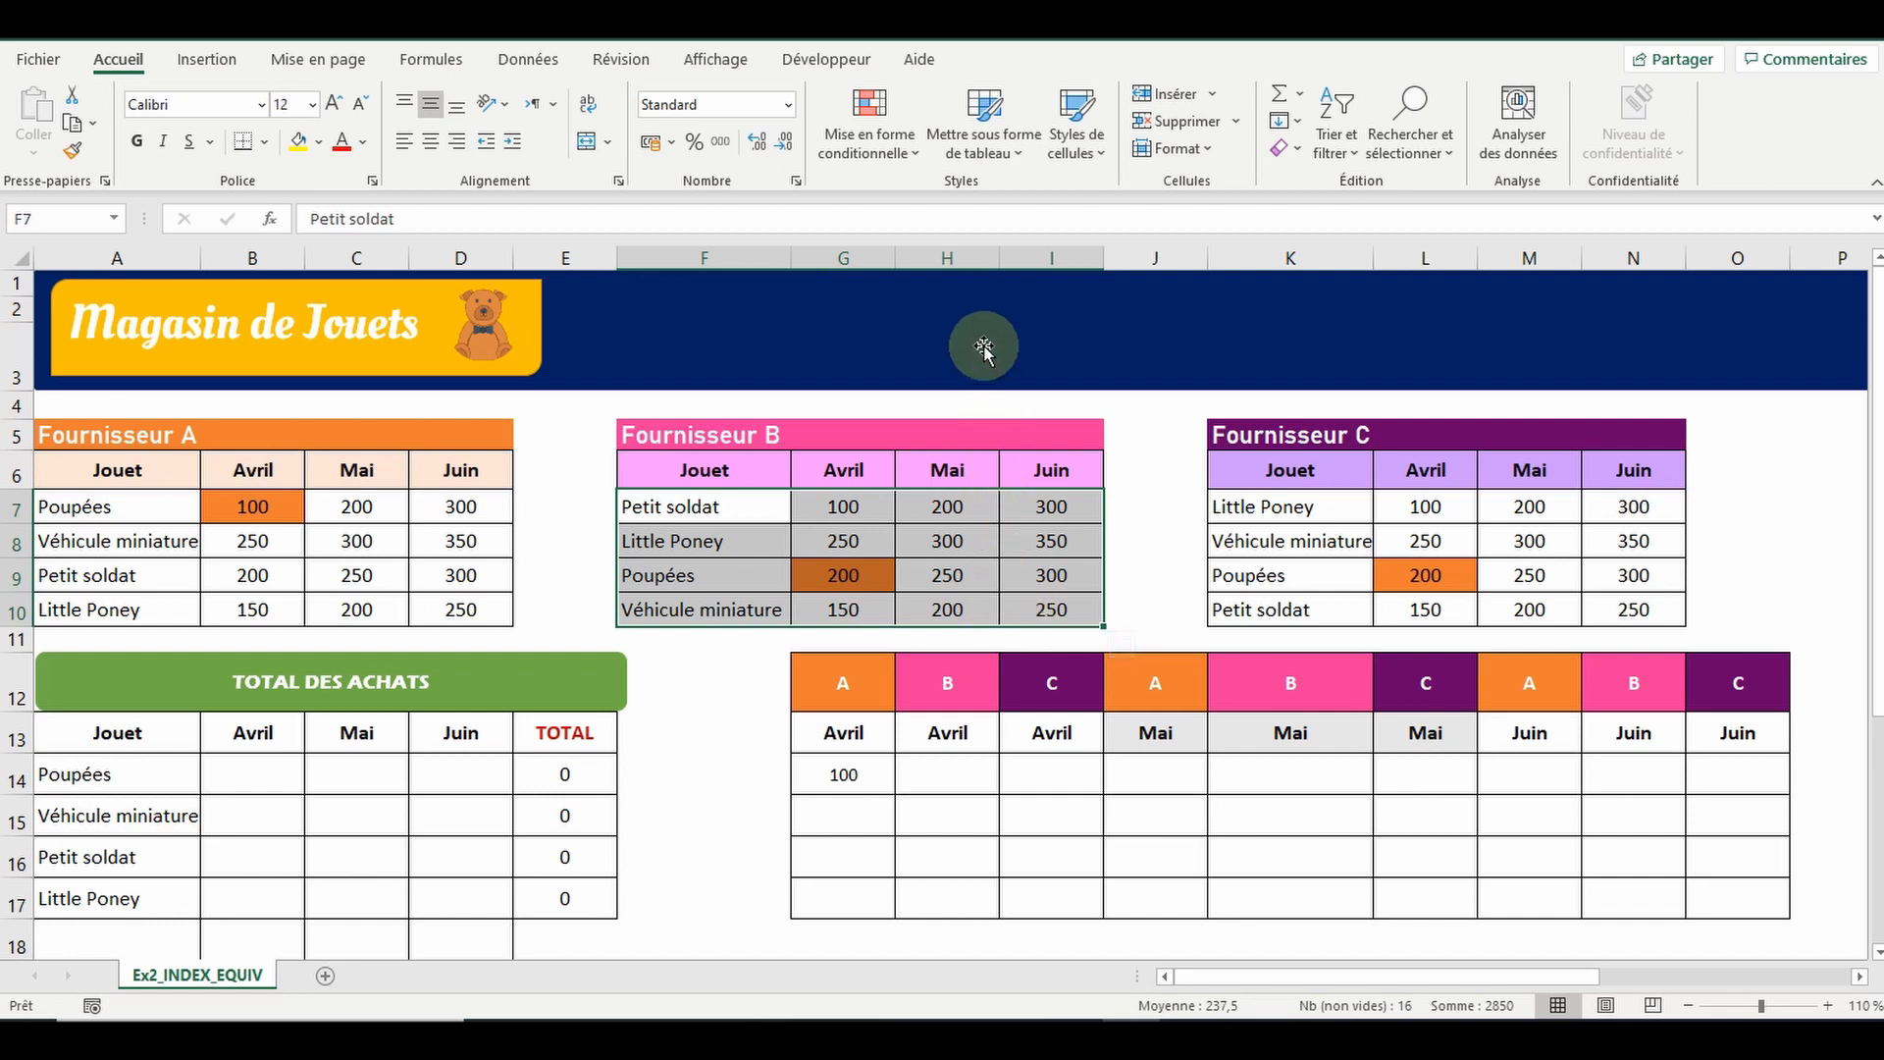
pyautogui.click(67, 223)
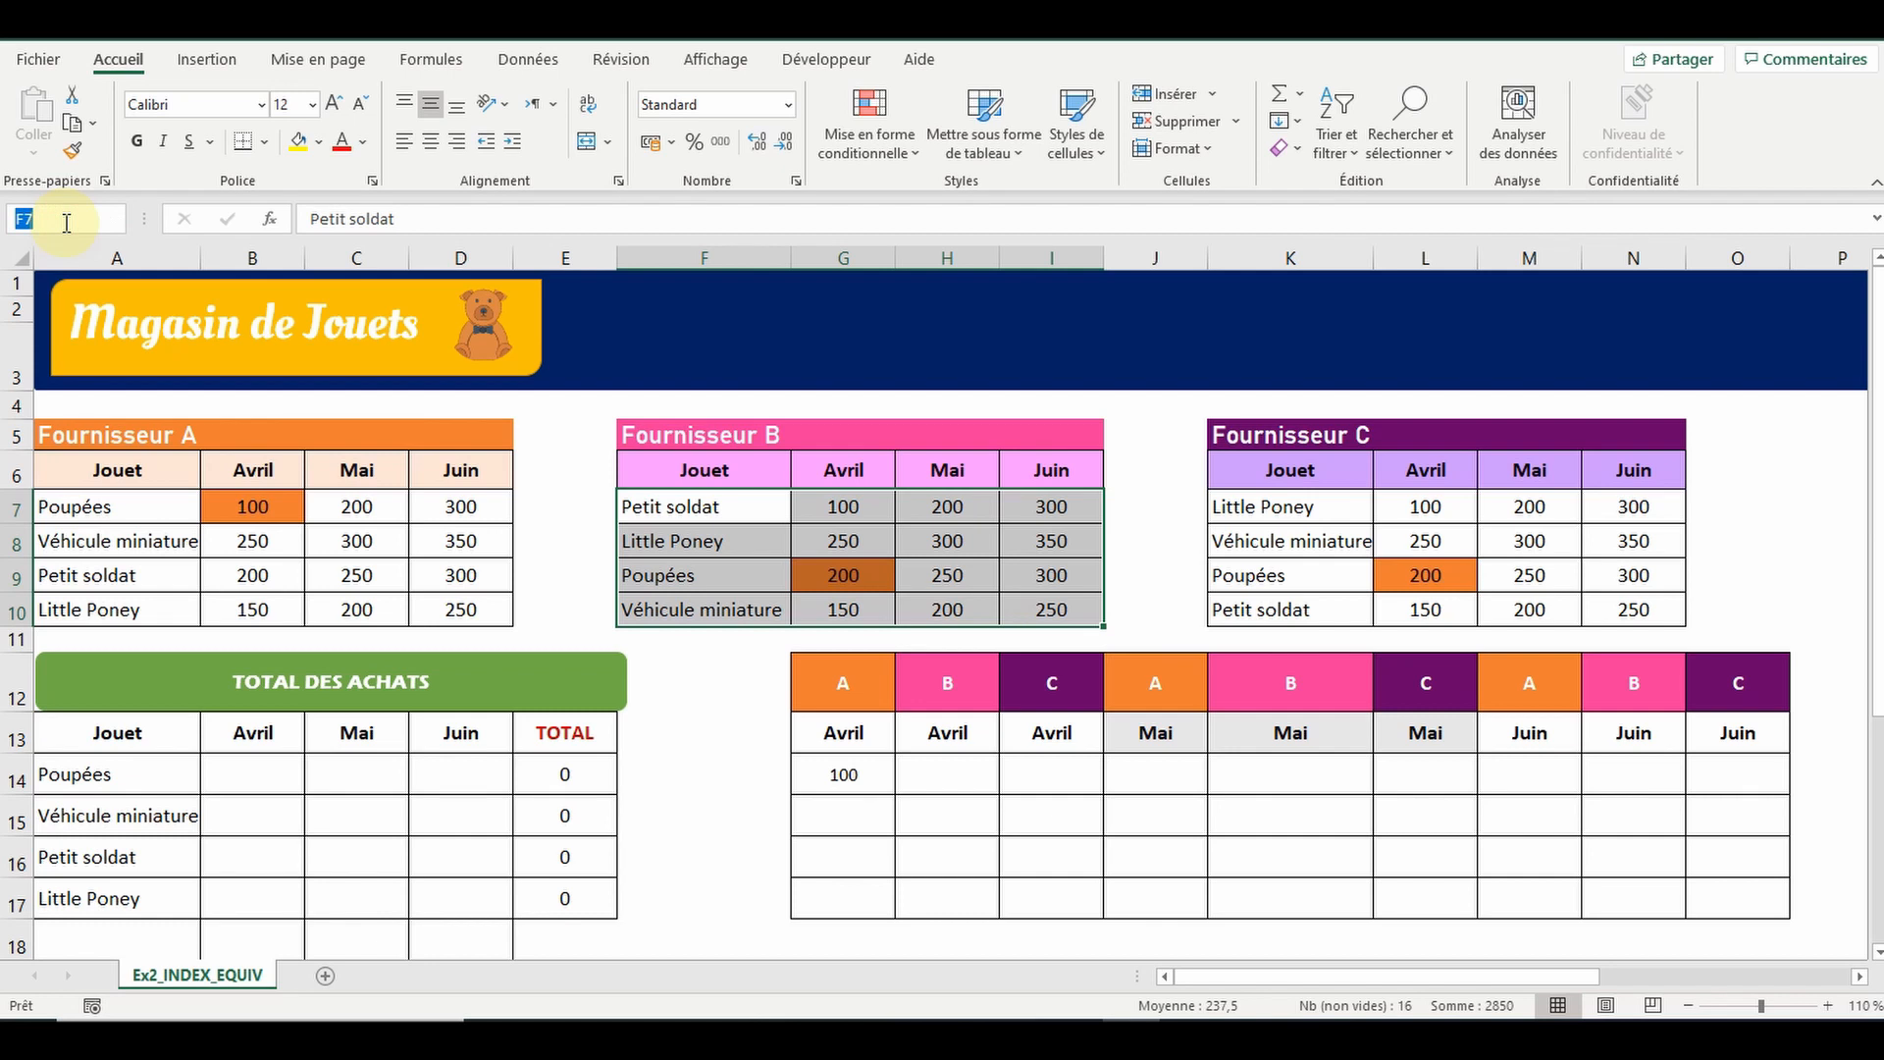
pyautogui.write('TI_FB')
pyautogui.press('Return')
# Name the Fournisseur C data range K7:N10 as TI_FC
pyautogui.moveTo(1315, 506); pyautogui.dragTo(1621, 602)
pyautogui.click(40, 220)
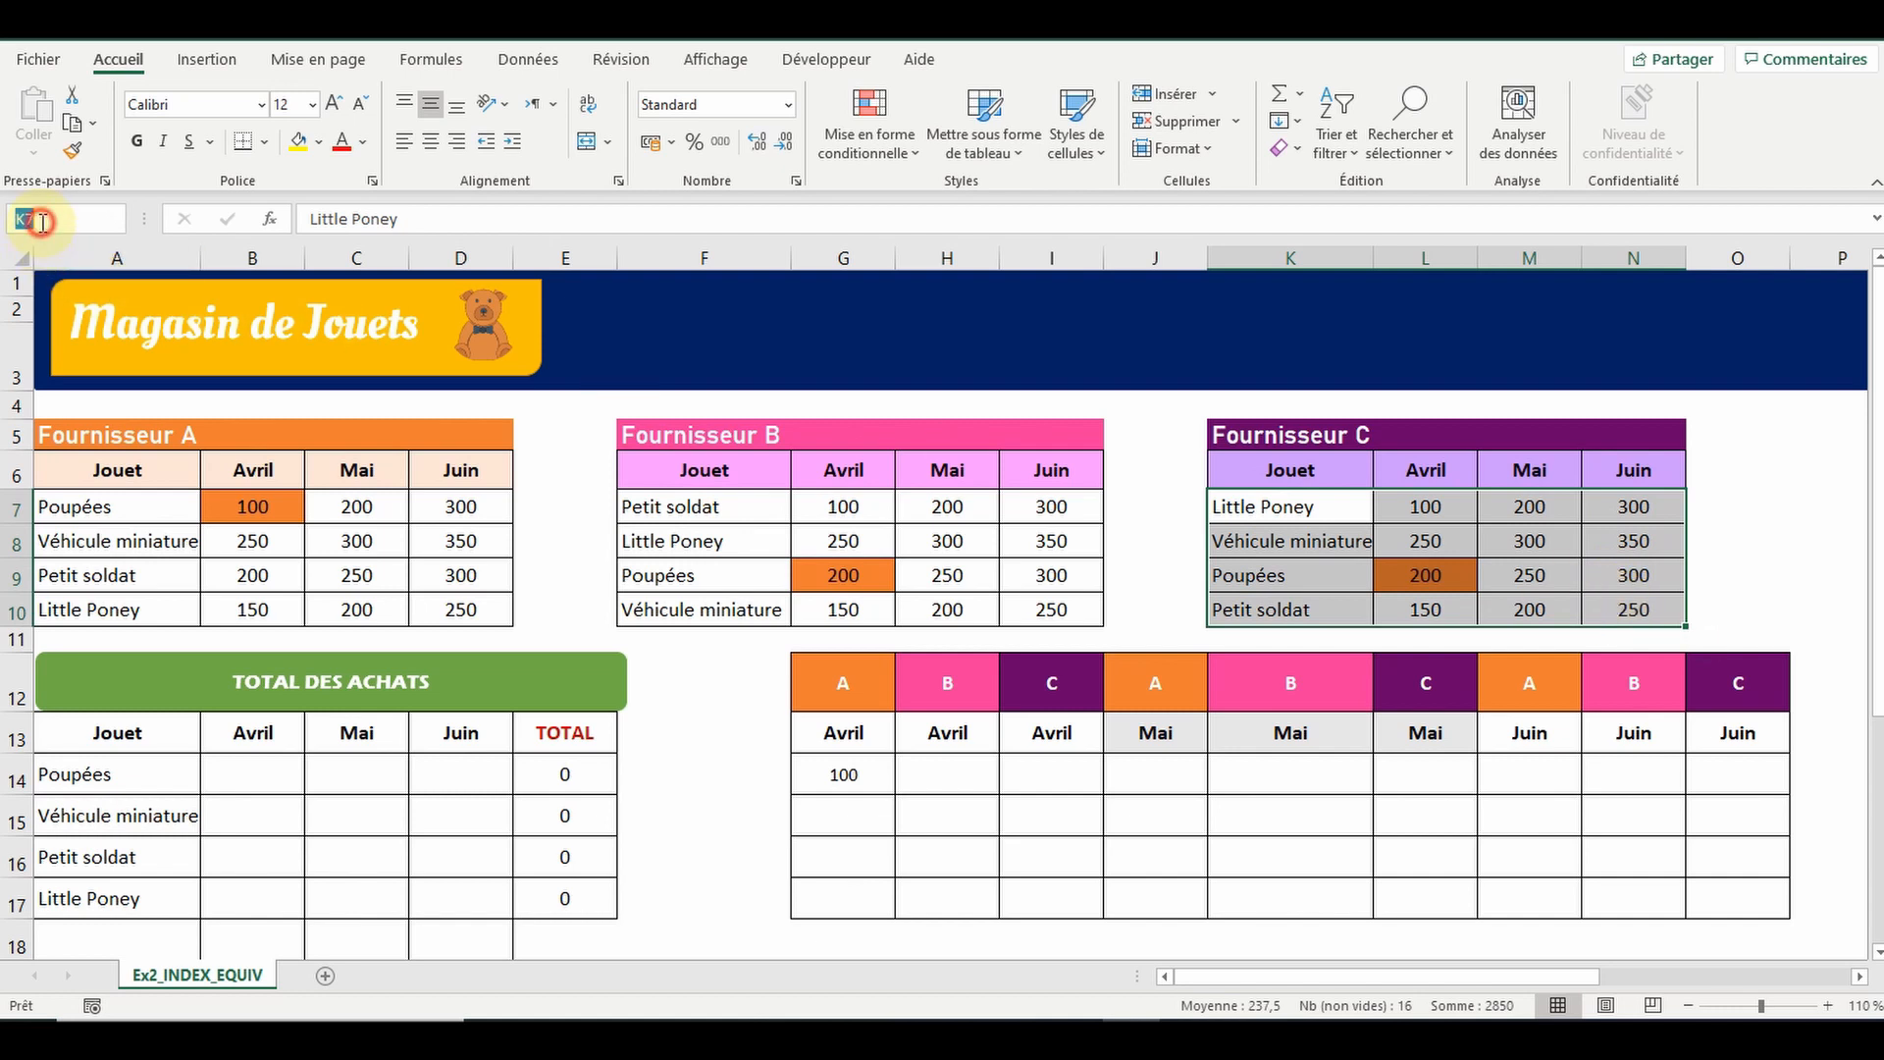
pyautogui.write('Tl_FC')
pyautogui.press('Return')
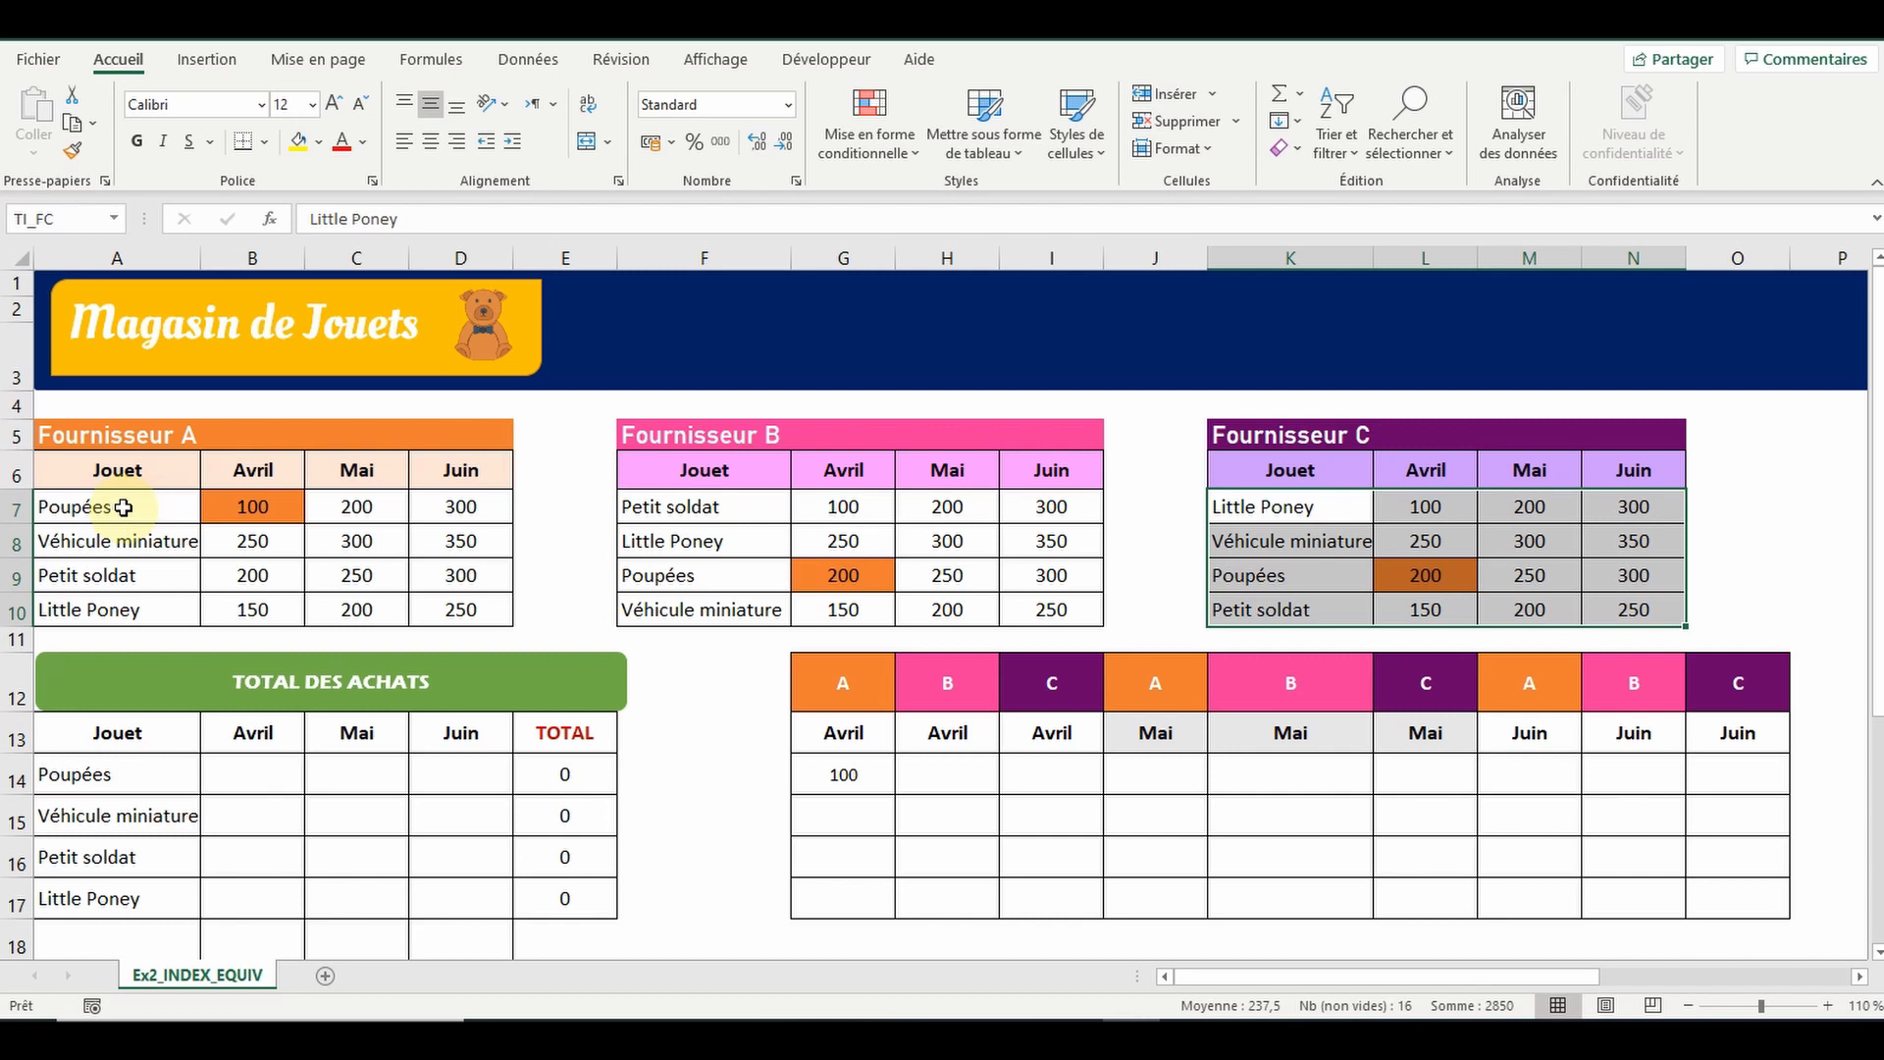
# Name the Fournisseur A toy list A7:A10 as TE_JA
pyautogui.moveTo(122, 507); pyautogui.dragTo(116, 601)
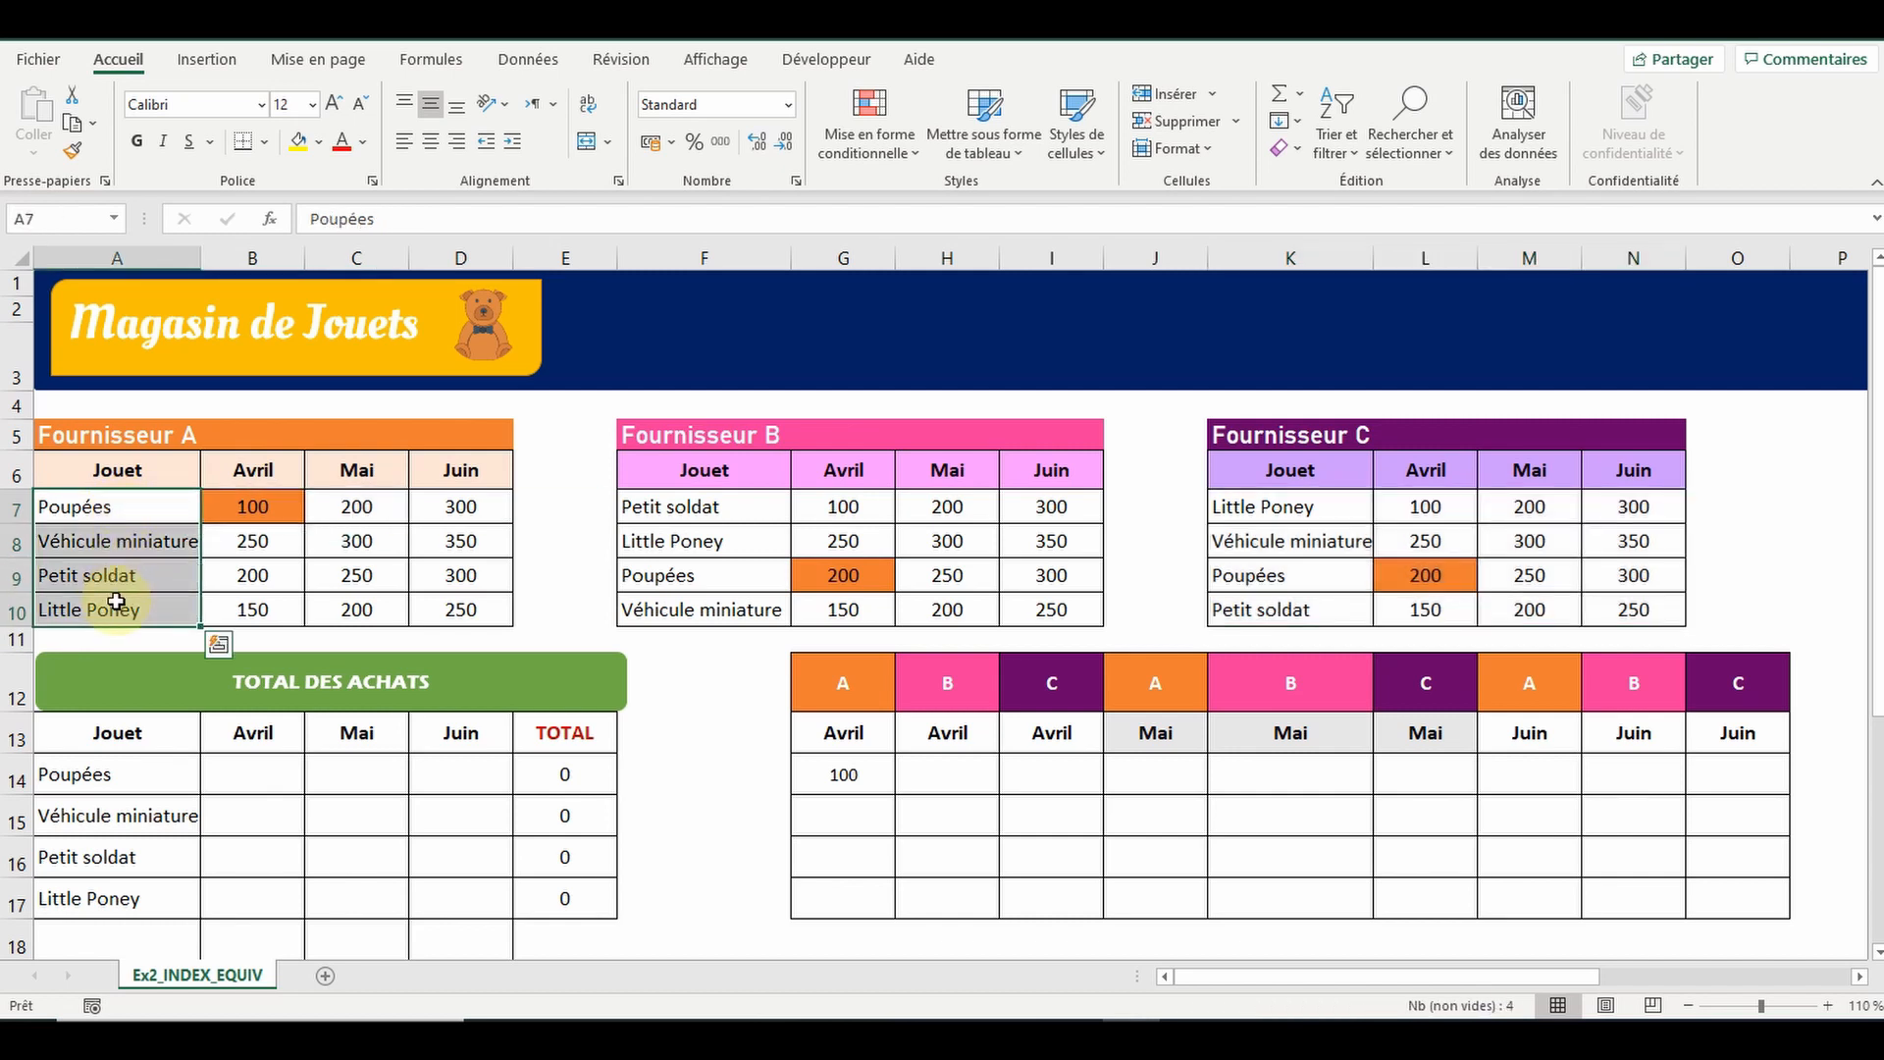
pyautogui.click(57, 222)
pyautogui.write('TE_')
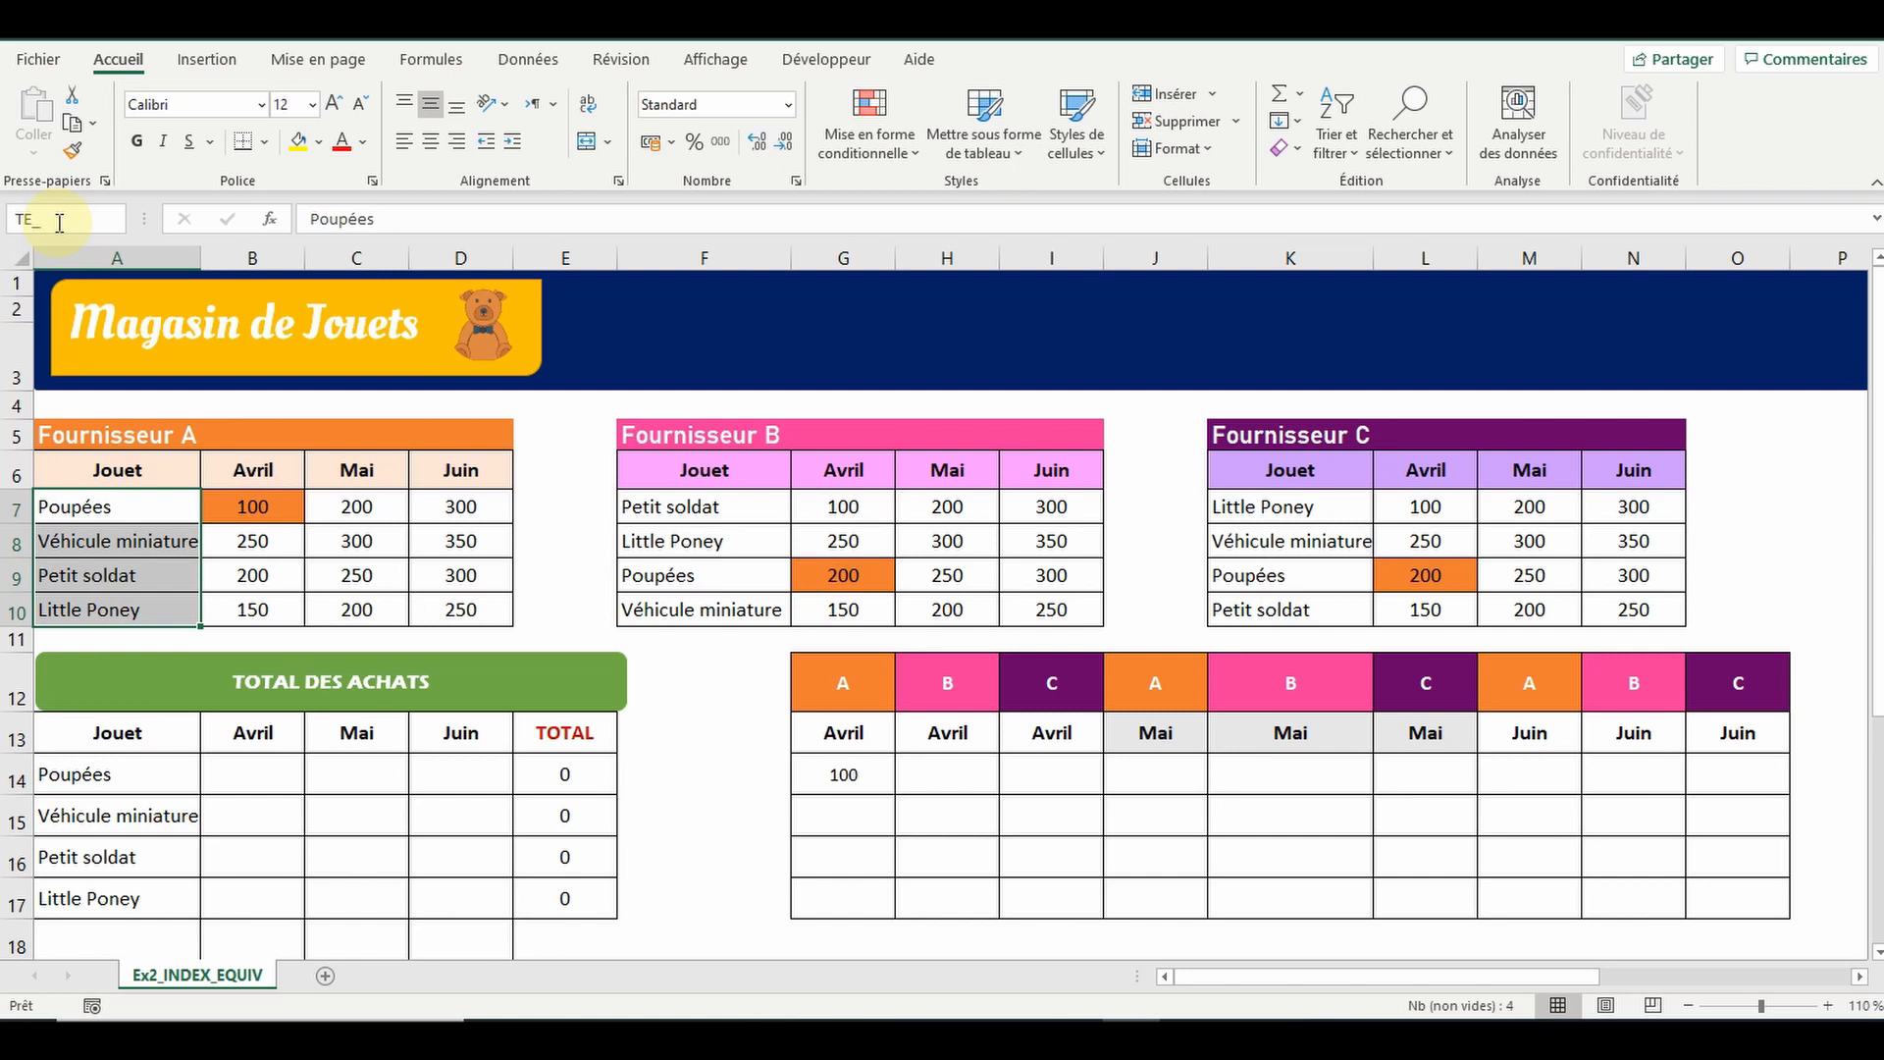
pyautogui.write('JA')
# Name the Fournisseur B toy list F7:F10 as TE_JB
pyautogui.moveTo(686, 504); pyautogui.dragTo(686, 602)
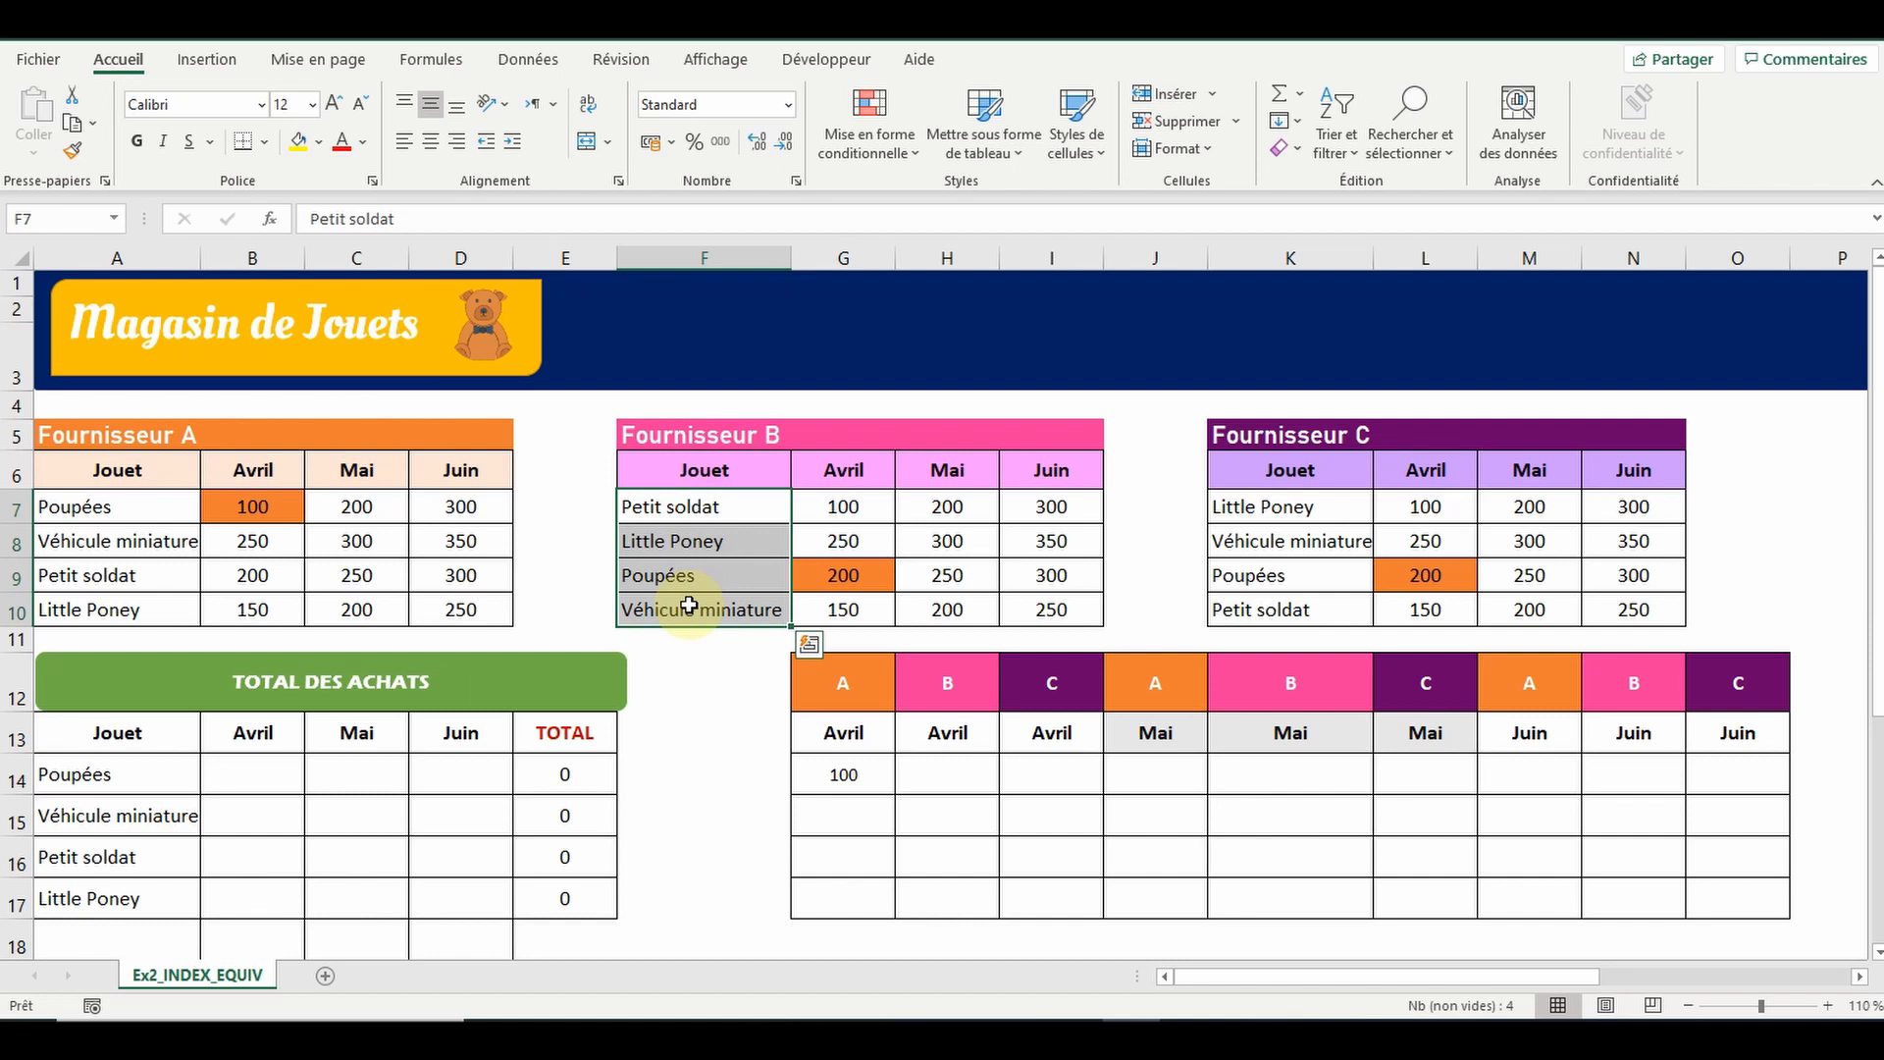
pyautogui.click(61, 226)
pyautogui.write('T')
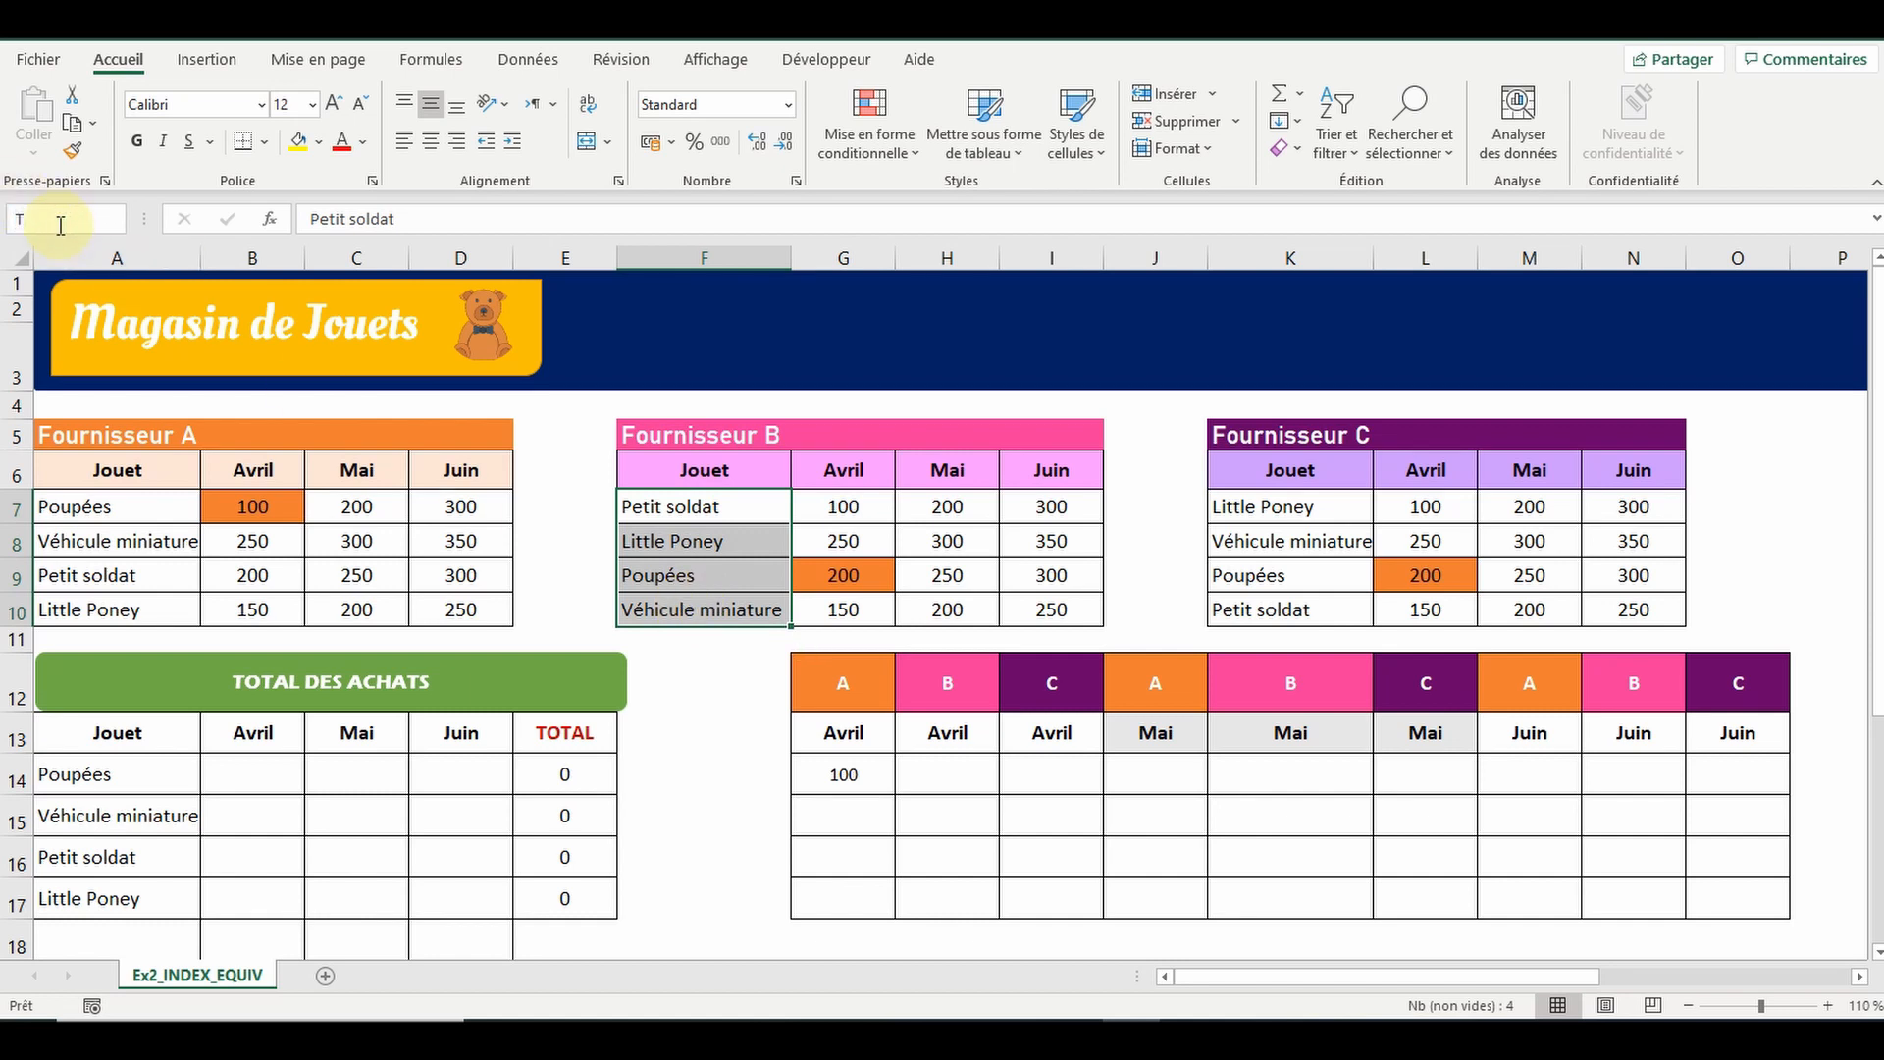
pyautogui.write('E_FB')
pyautogui.press('BackSpace')
pyautogui.press('BackSpace')
pyautogui.write('JB')
pyautogui.press('Return')
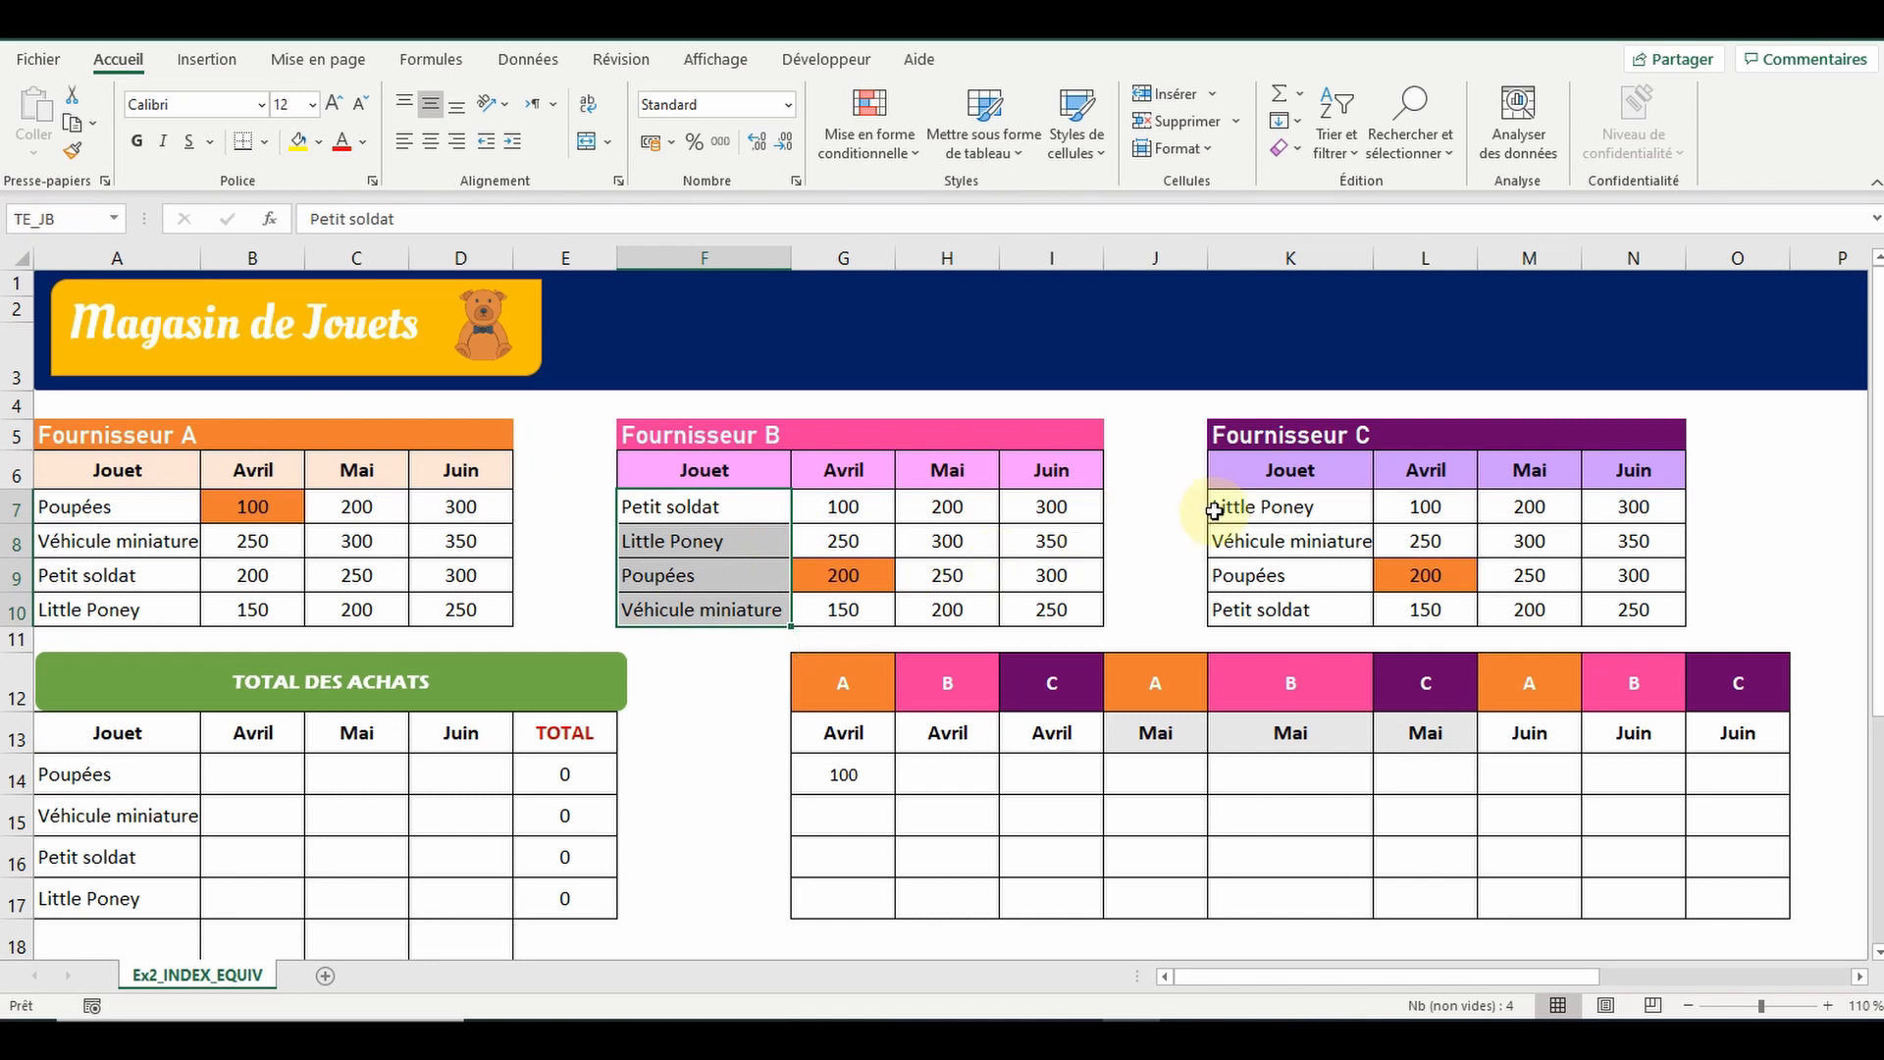
# Name the Fournisseur C toy list K7:K10 as TE_JC
pyautogui.moveTo(1216, 506); pyautogui.dragTo(1258, 607)
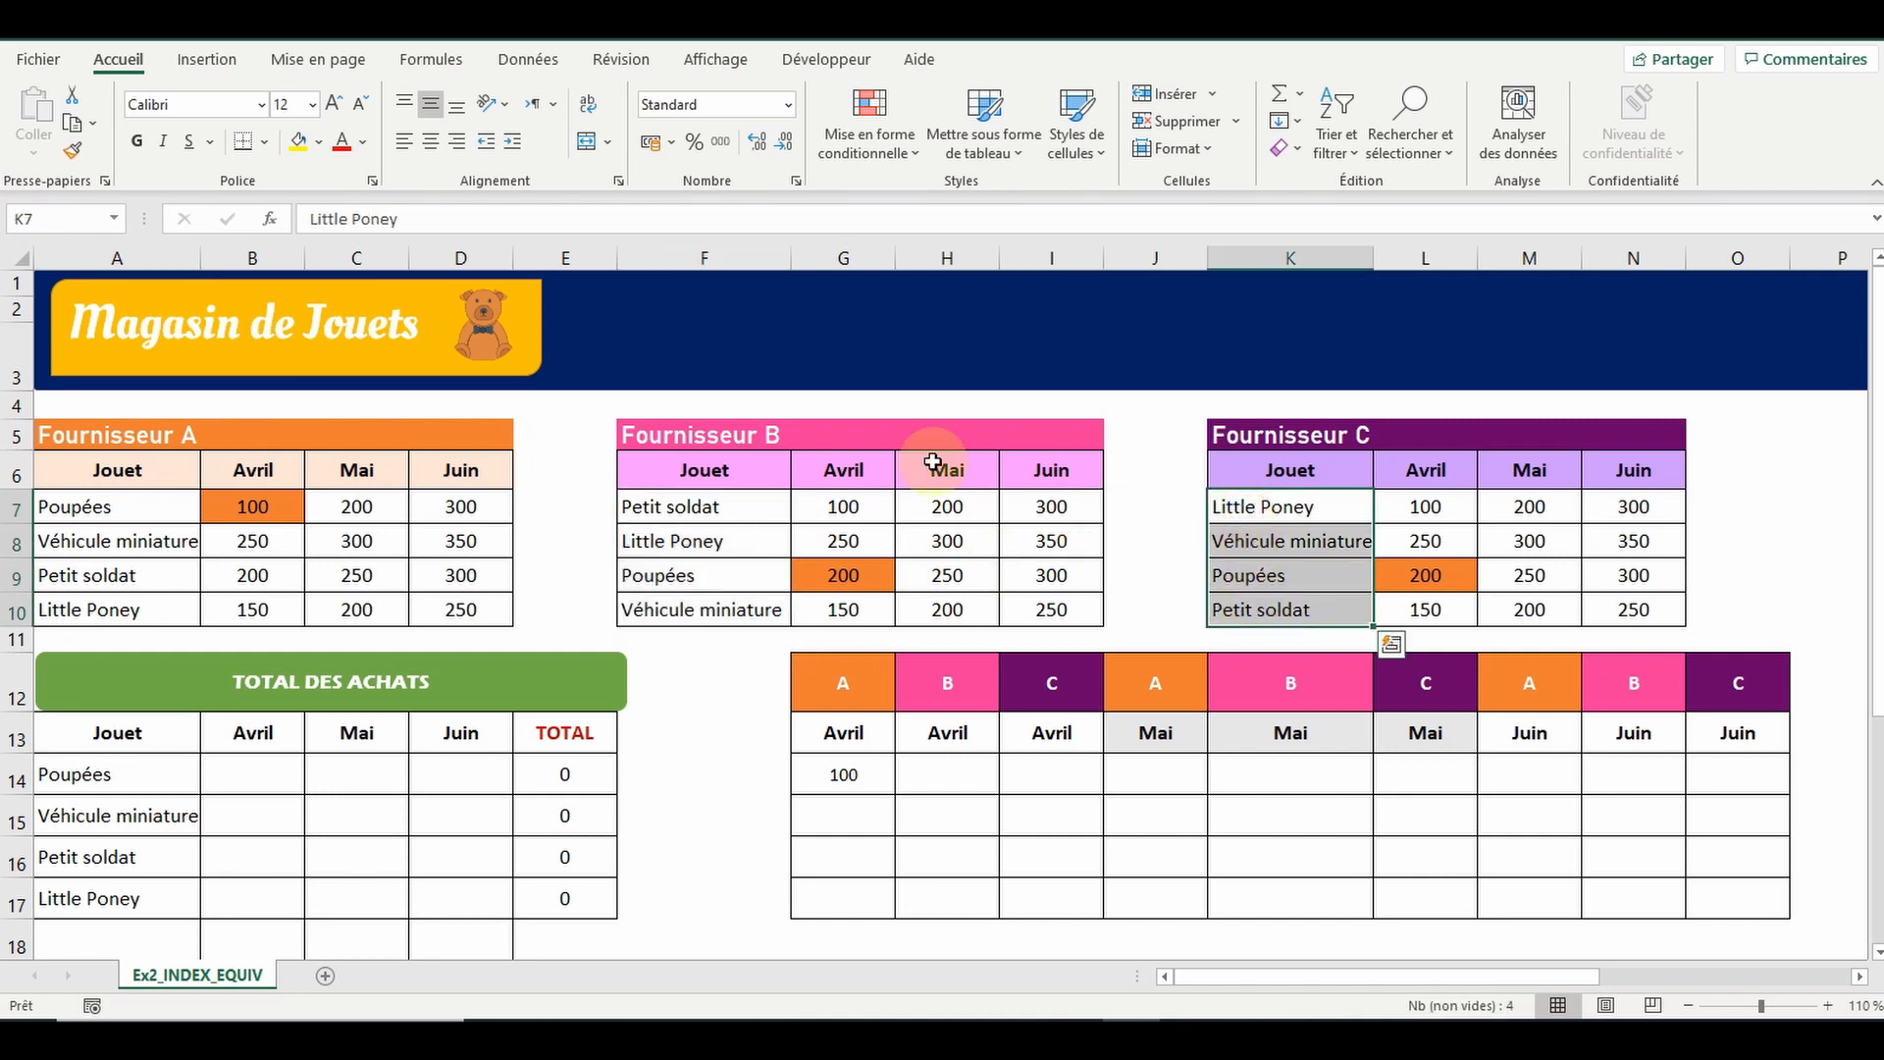
pyautogui.click(58, 217)
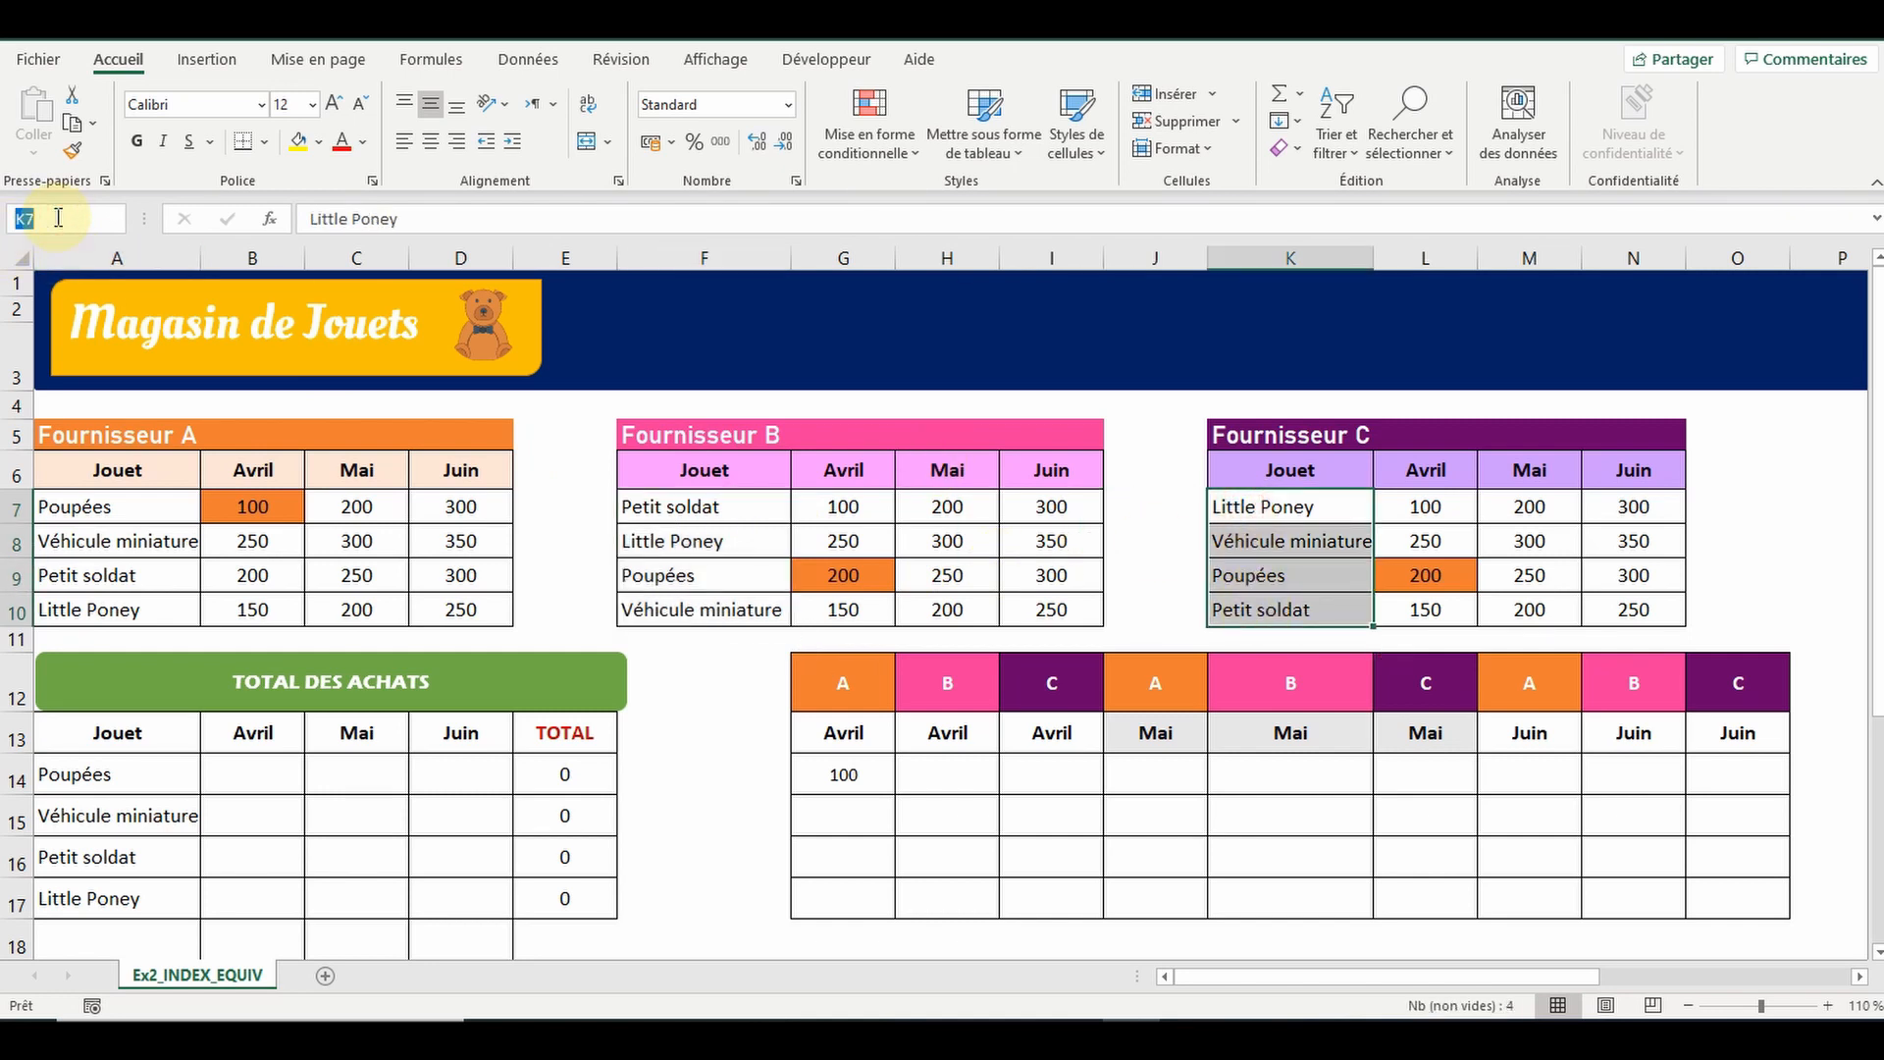
pyautogui.write('TE_JC')
pyautogui.press('Return')
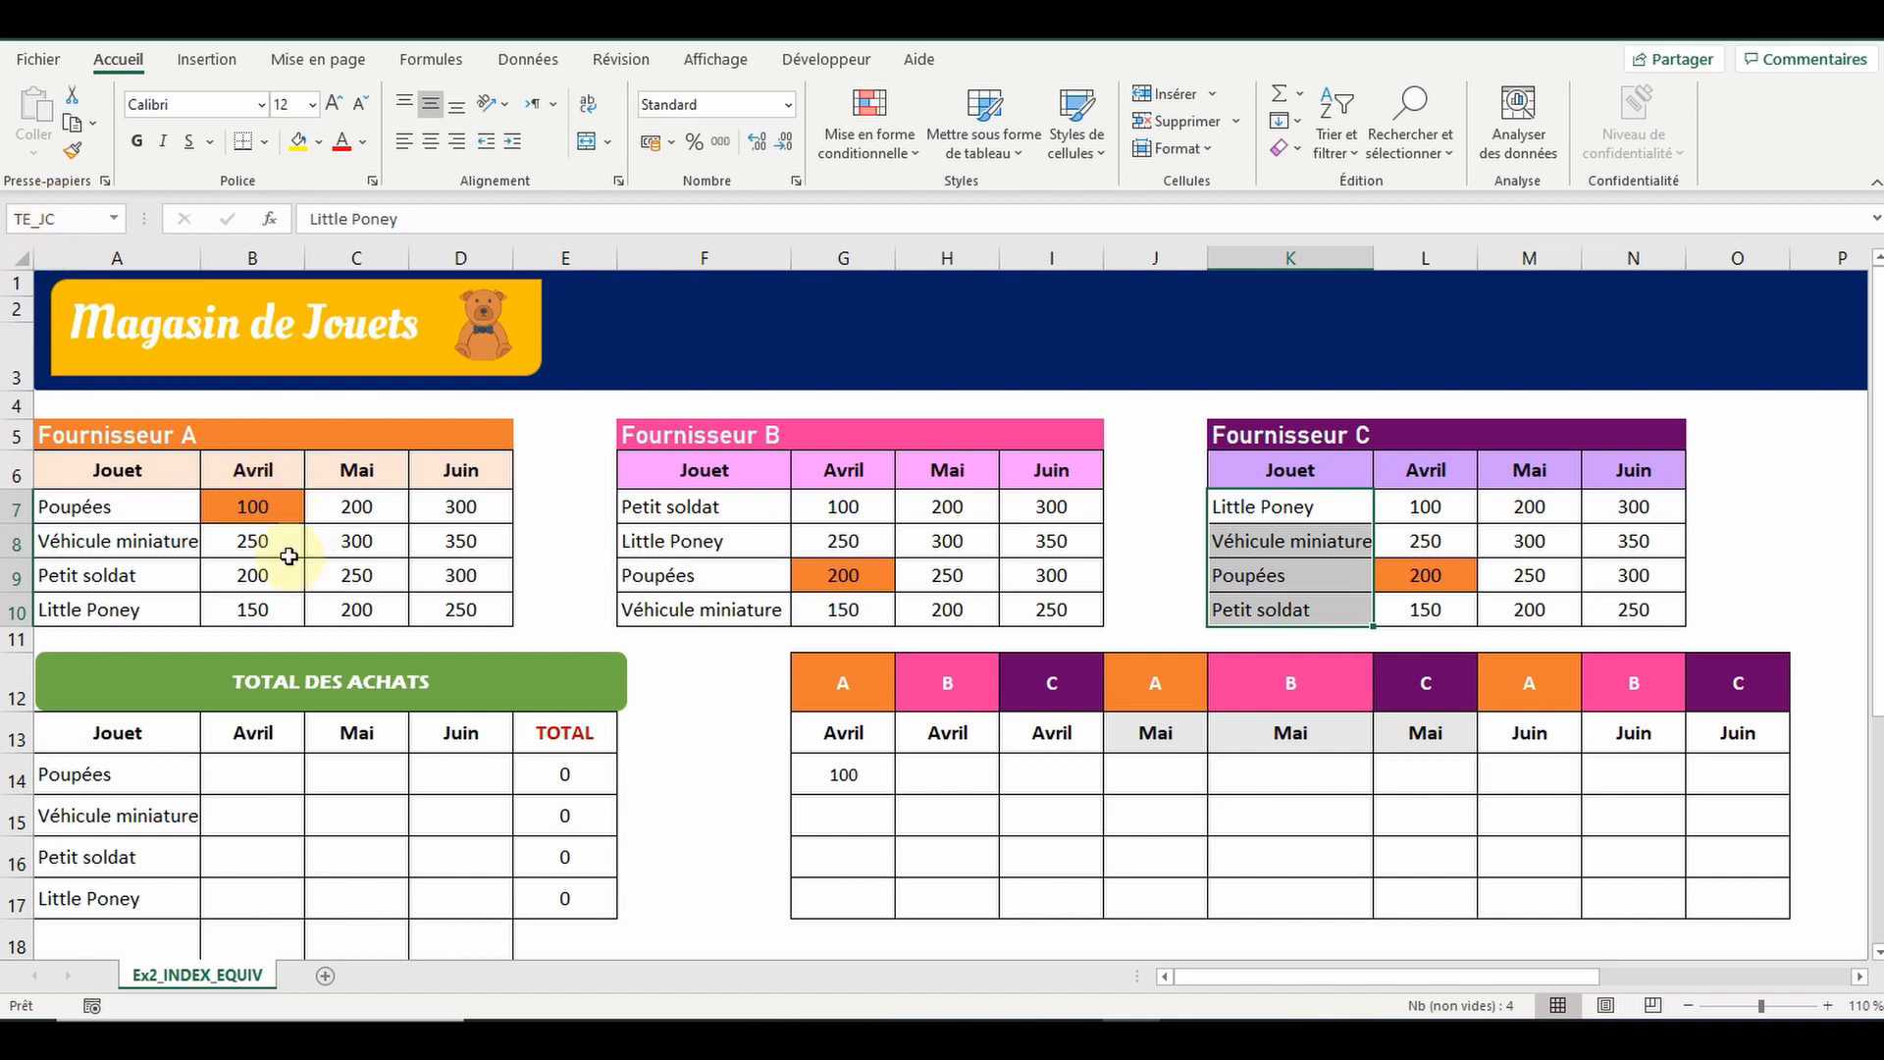
# Name the Fournisseur A header row A6:D6 as T_Mois
pyautogui.moveTo(117, 469); pyautogui.dragTo(453, 472)
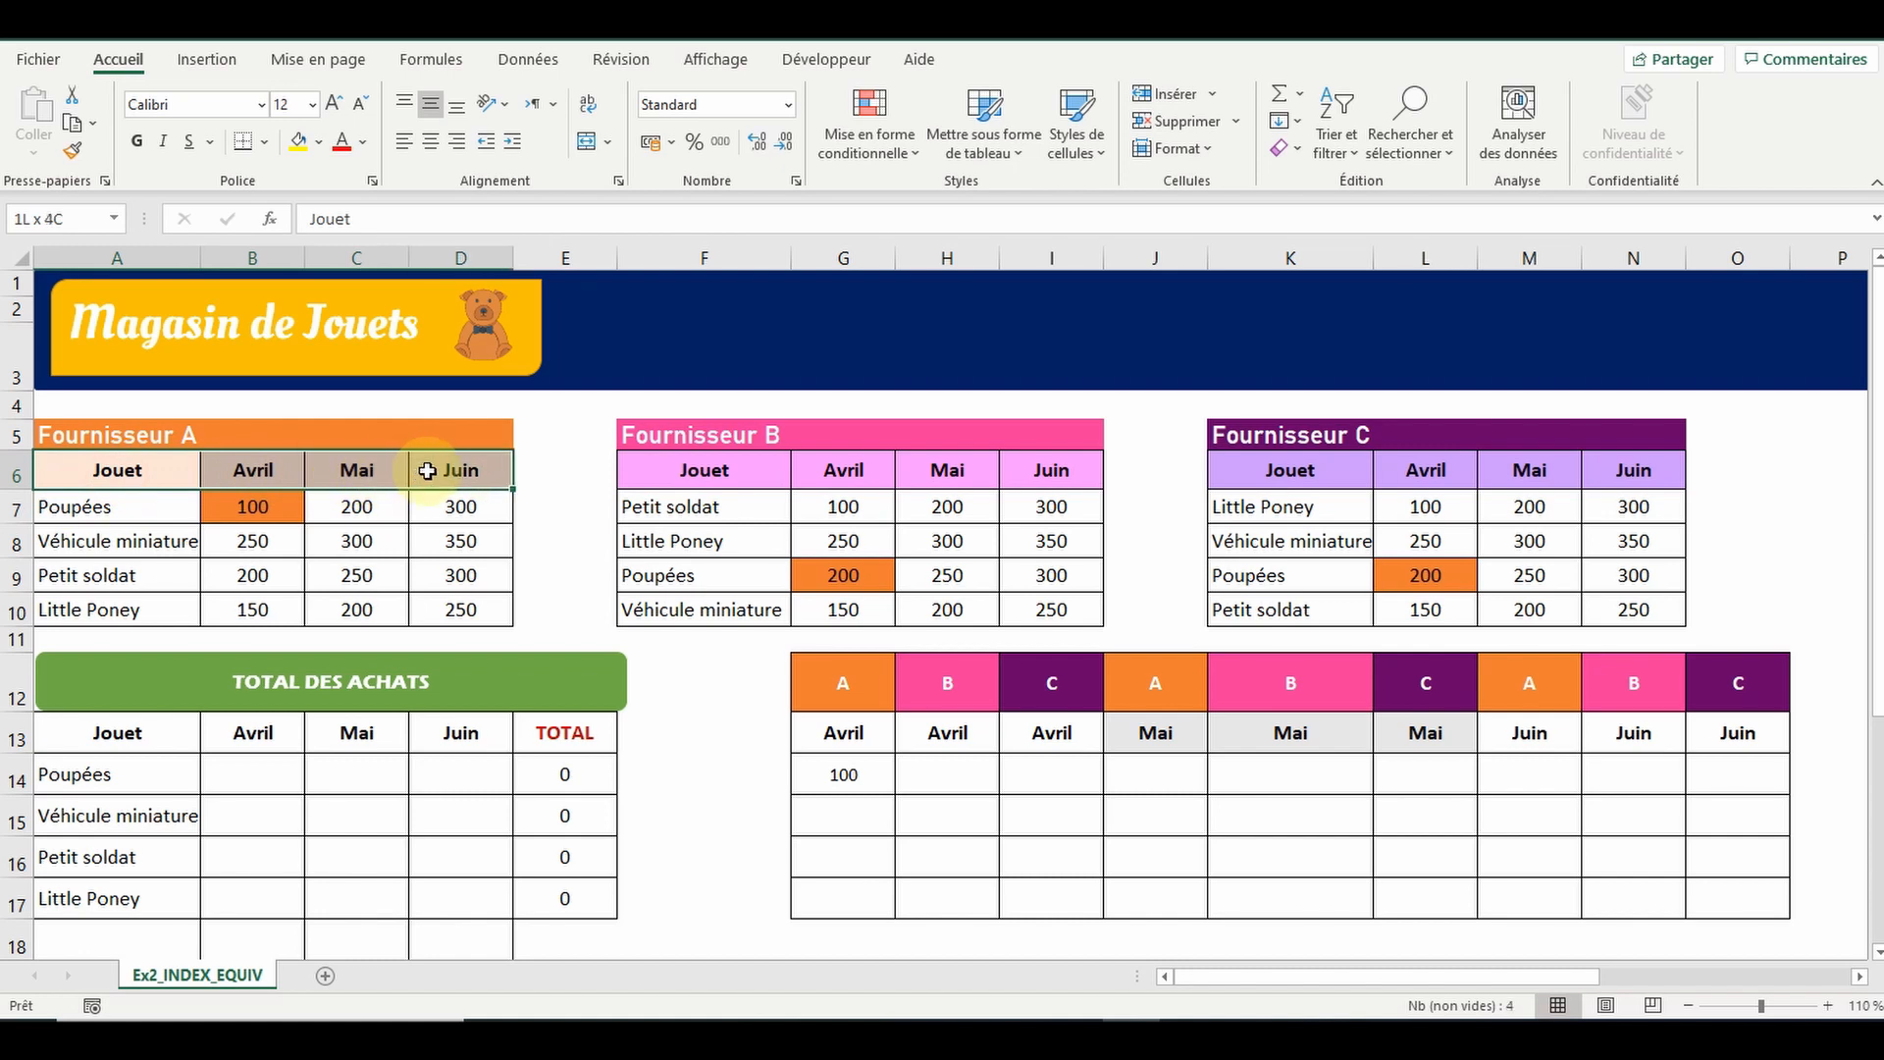
pyautogui.click(62, 224)
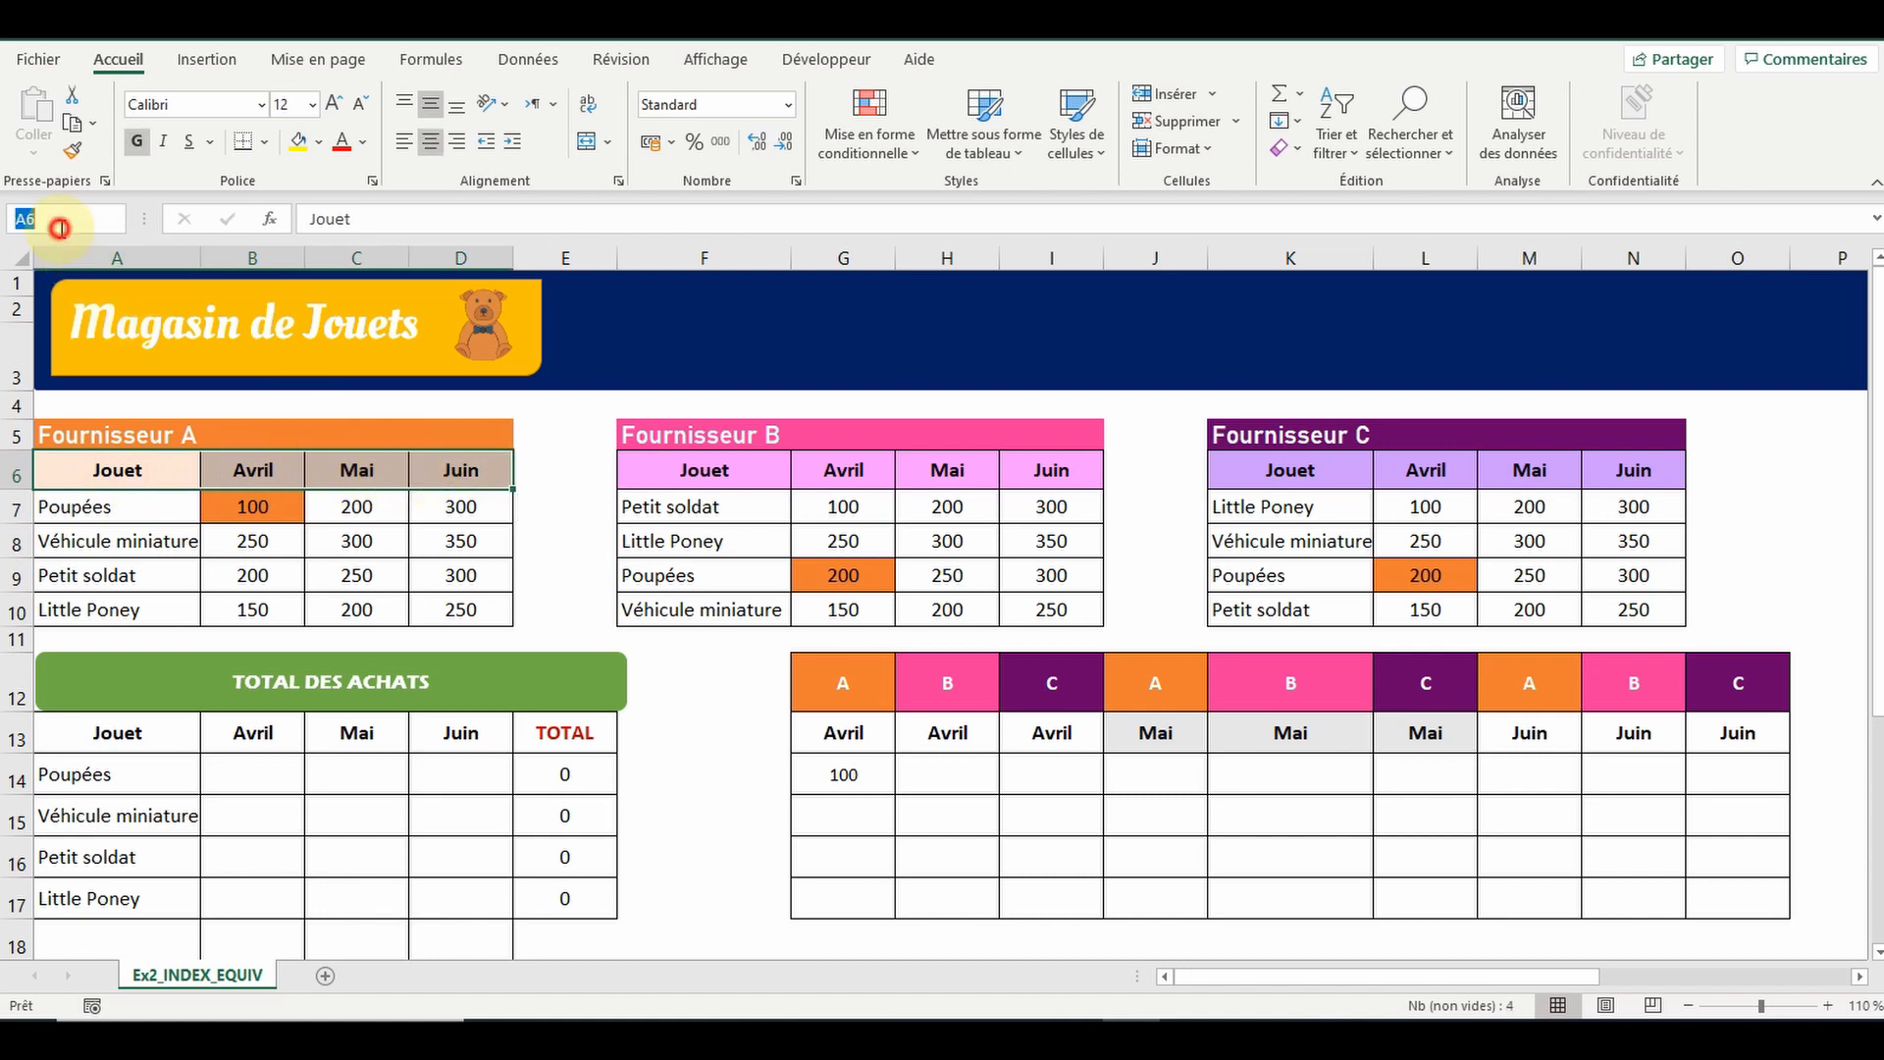
pyautogui.write('T_Mois')
pyautogui.press('Return')
# In the G14 formula, replace the INDEX array A7:D10 with the named range TI_FA
pyautogui.click(843, 775)
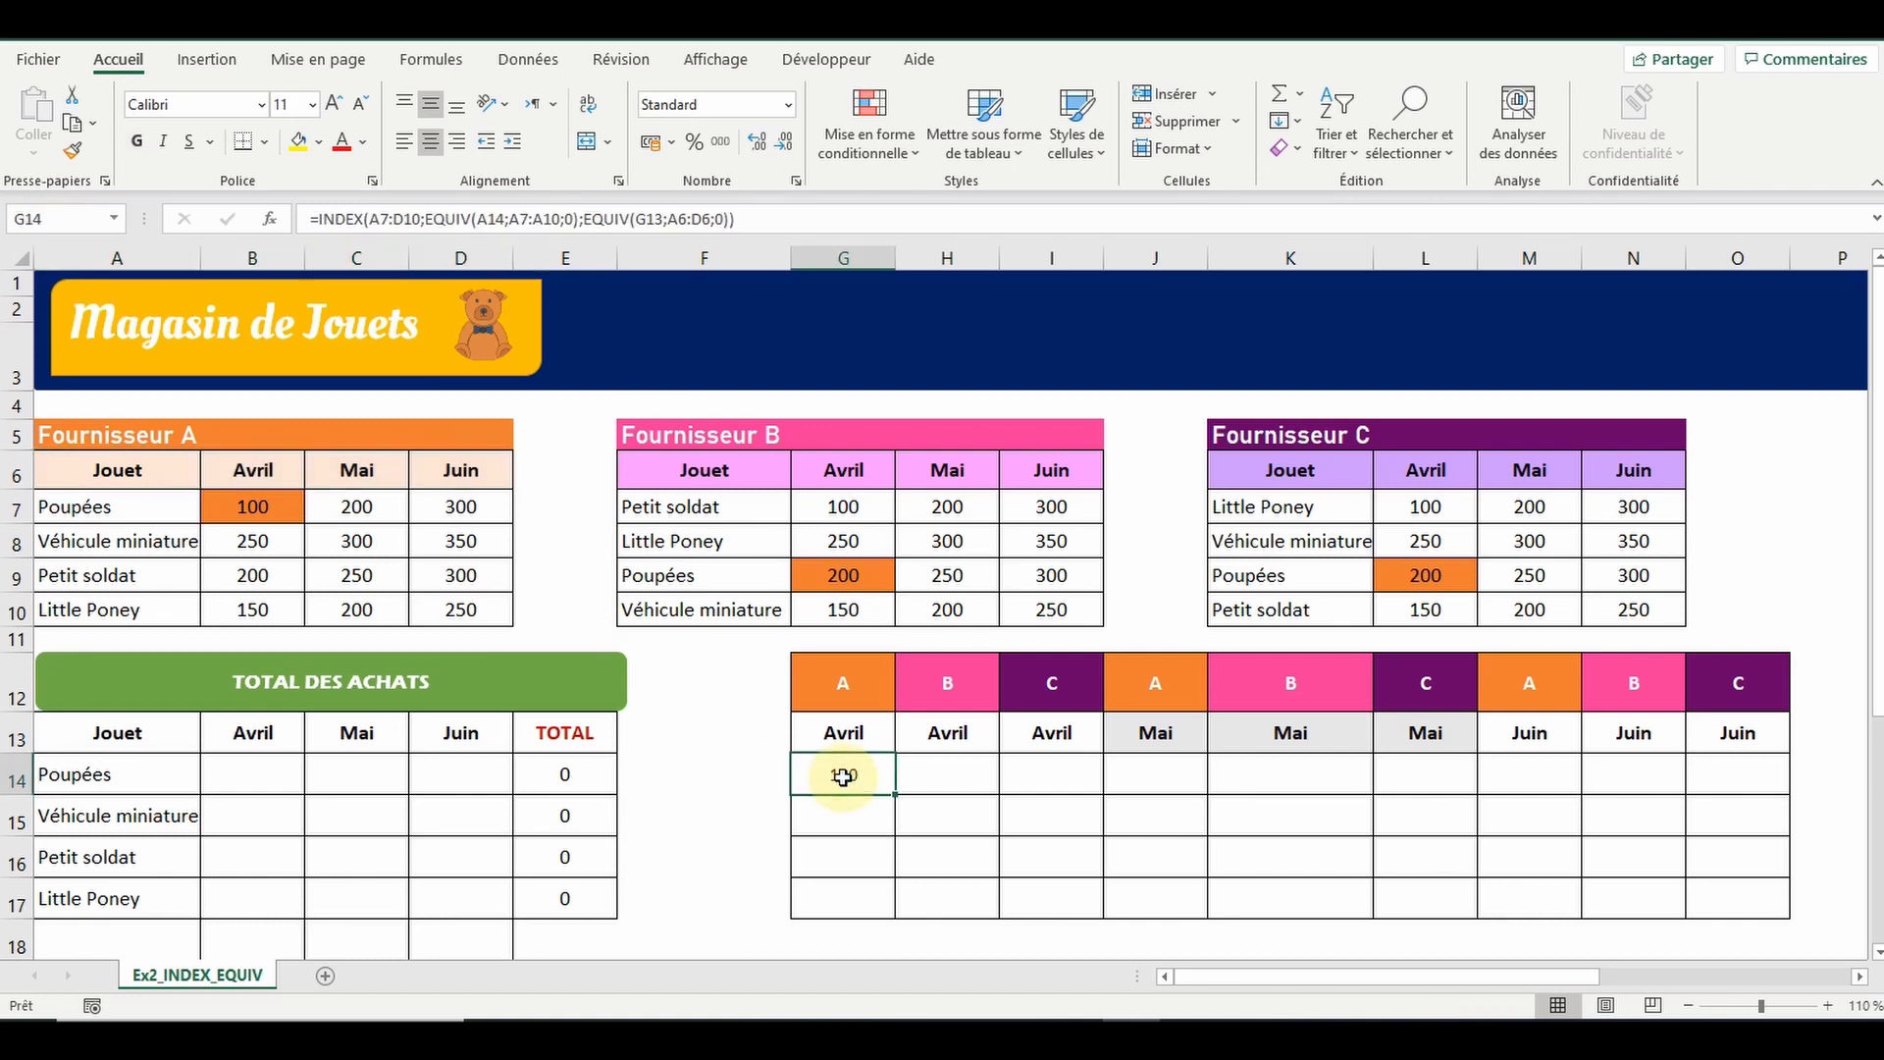
pyautogui.click(395, 220)
pyautogui.moveTo(395, 220); pyautogui.dragTo(419, 221)
pyautogui.press('BackSpace')
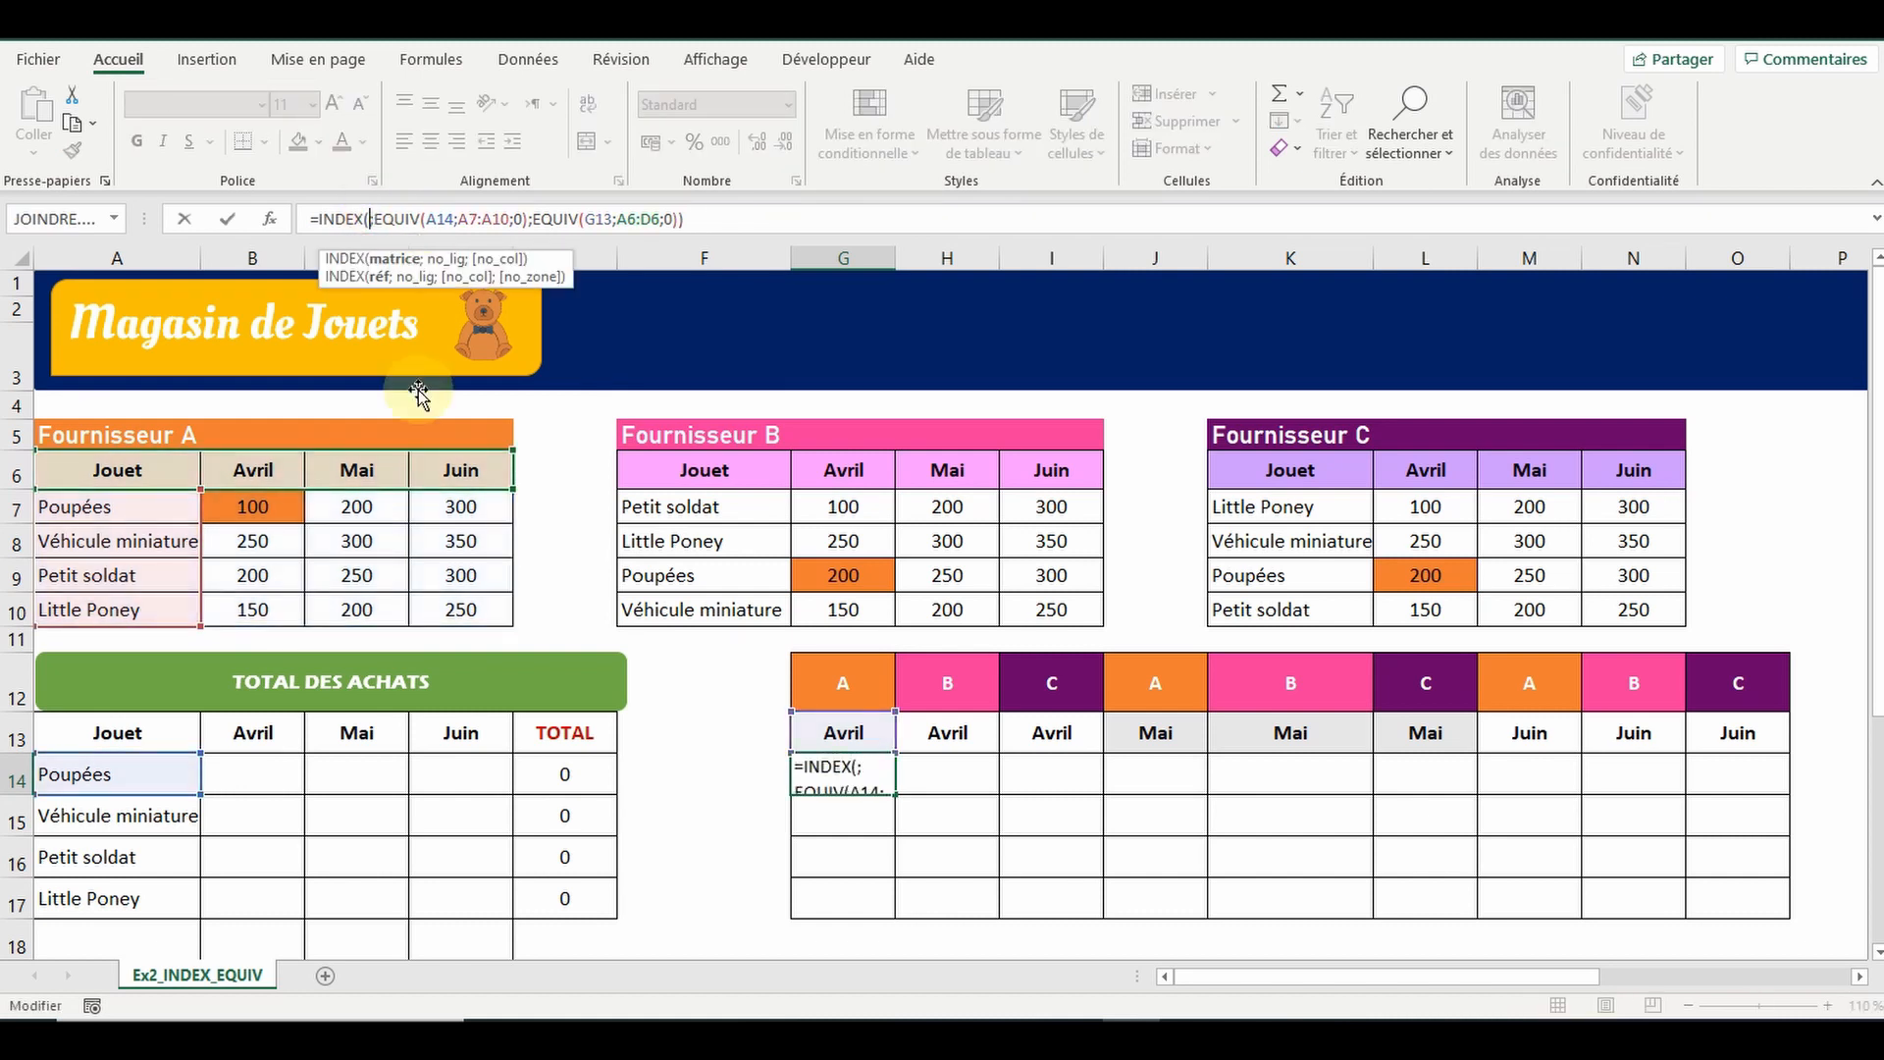
pyautogui.write('ti')
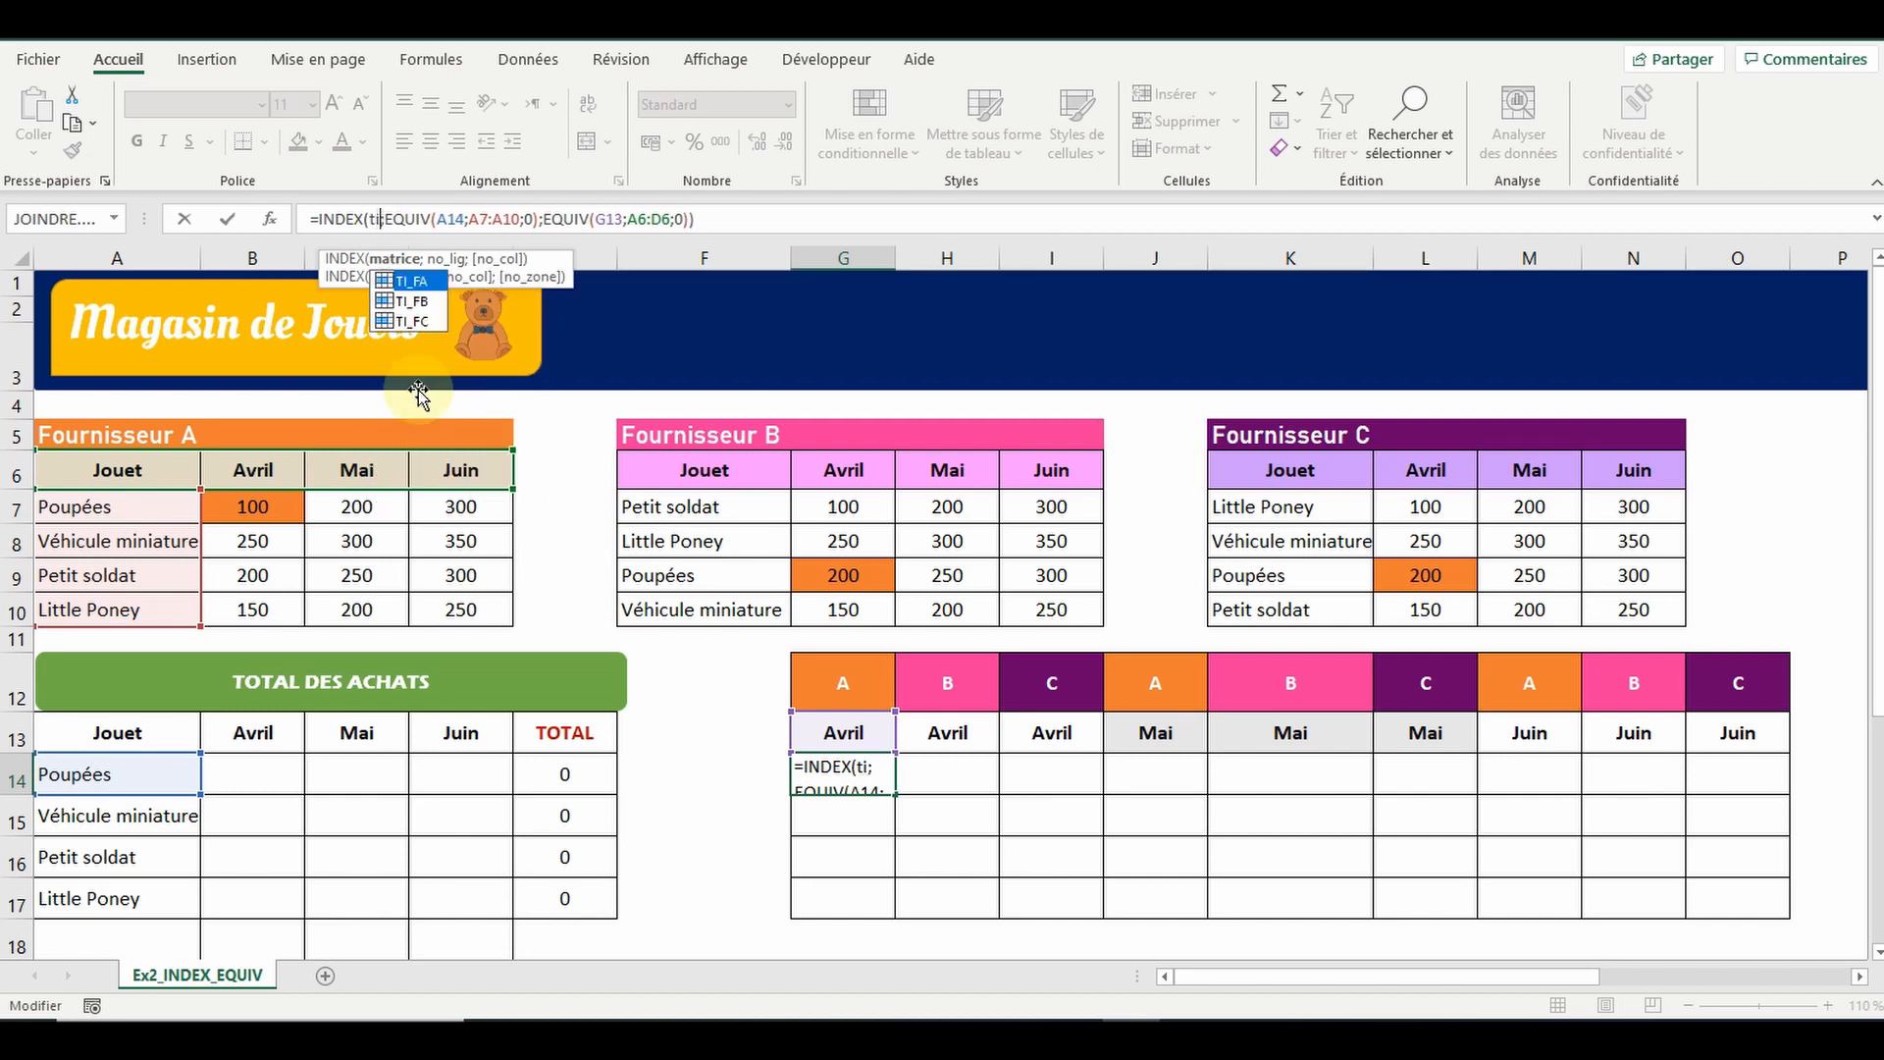
pyautogui.doubleClick(402, 281)
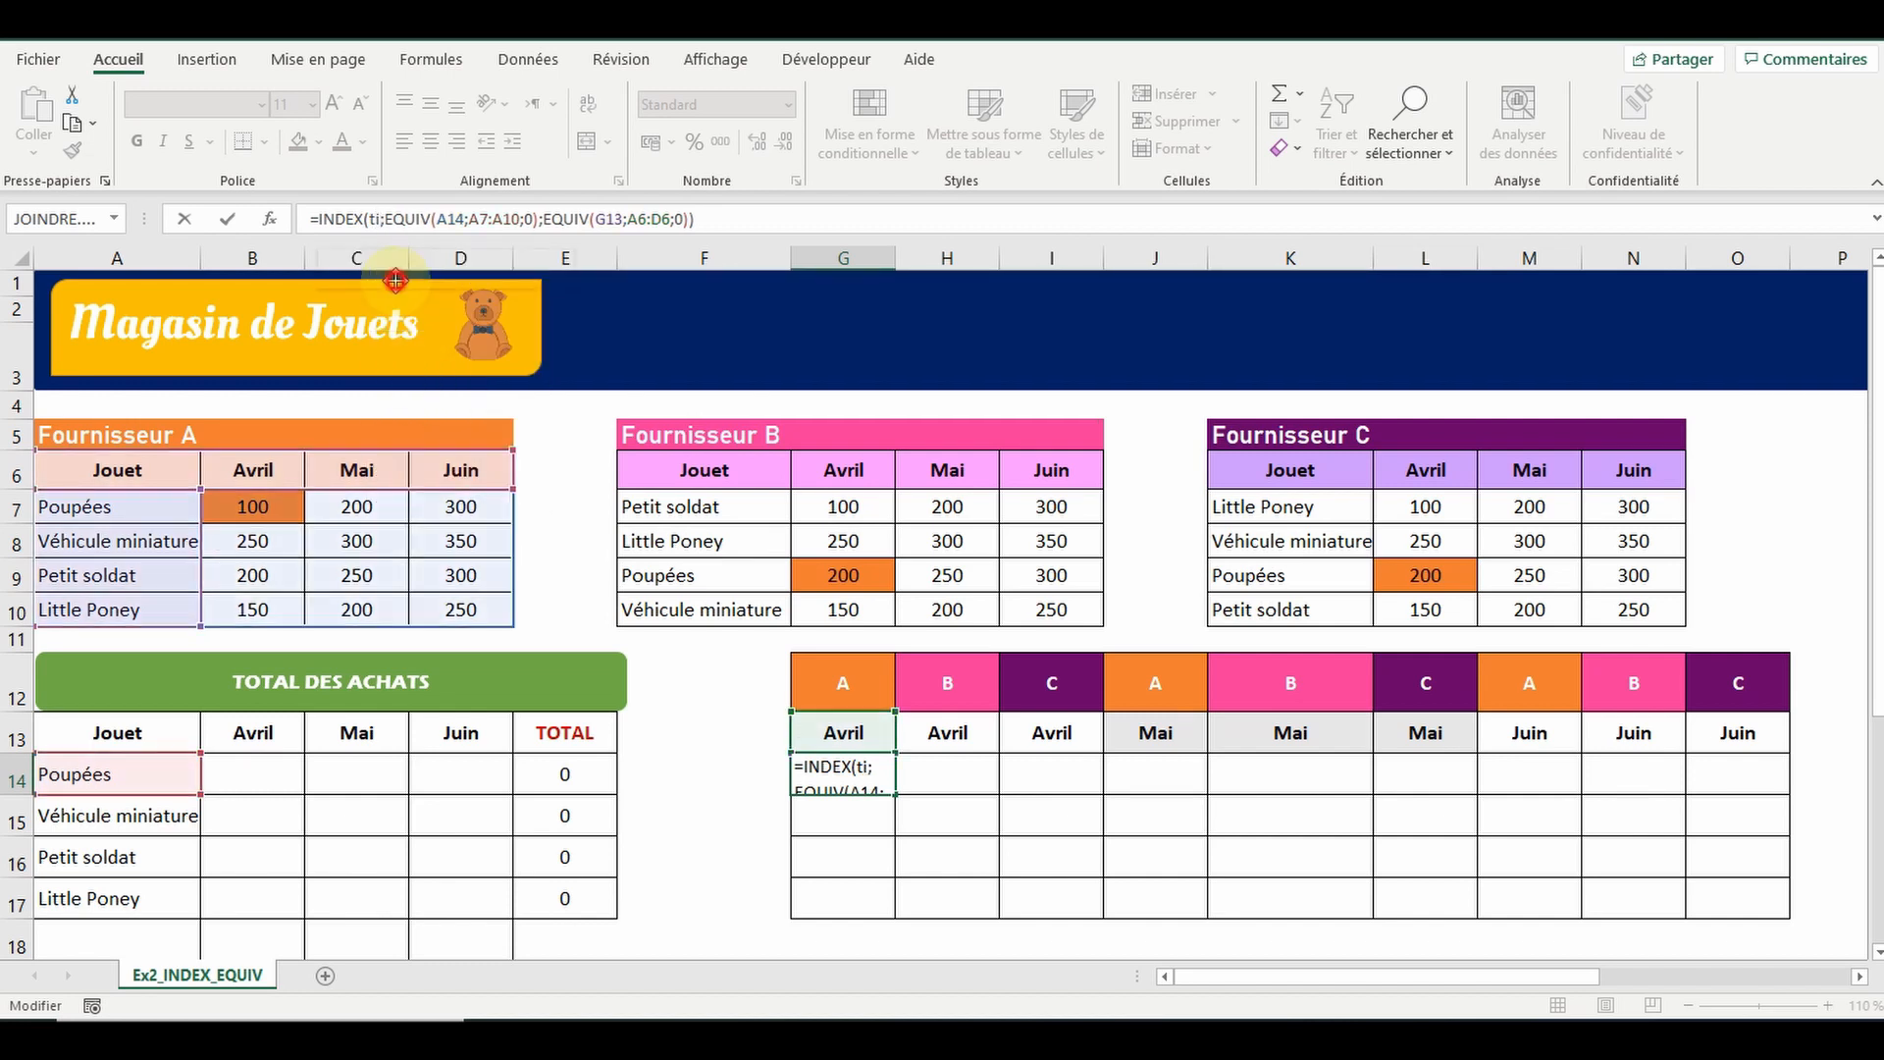
# In G14's EQUIV functions, replace the lookup range A7:A10 with TE_JA and A6:D6 with T_Mois
pyautogui.click(500, 218)
pyautogui.moveTo(501, 218); pyautogui.dragTo(546, 217)
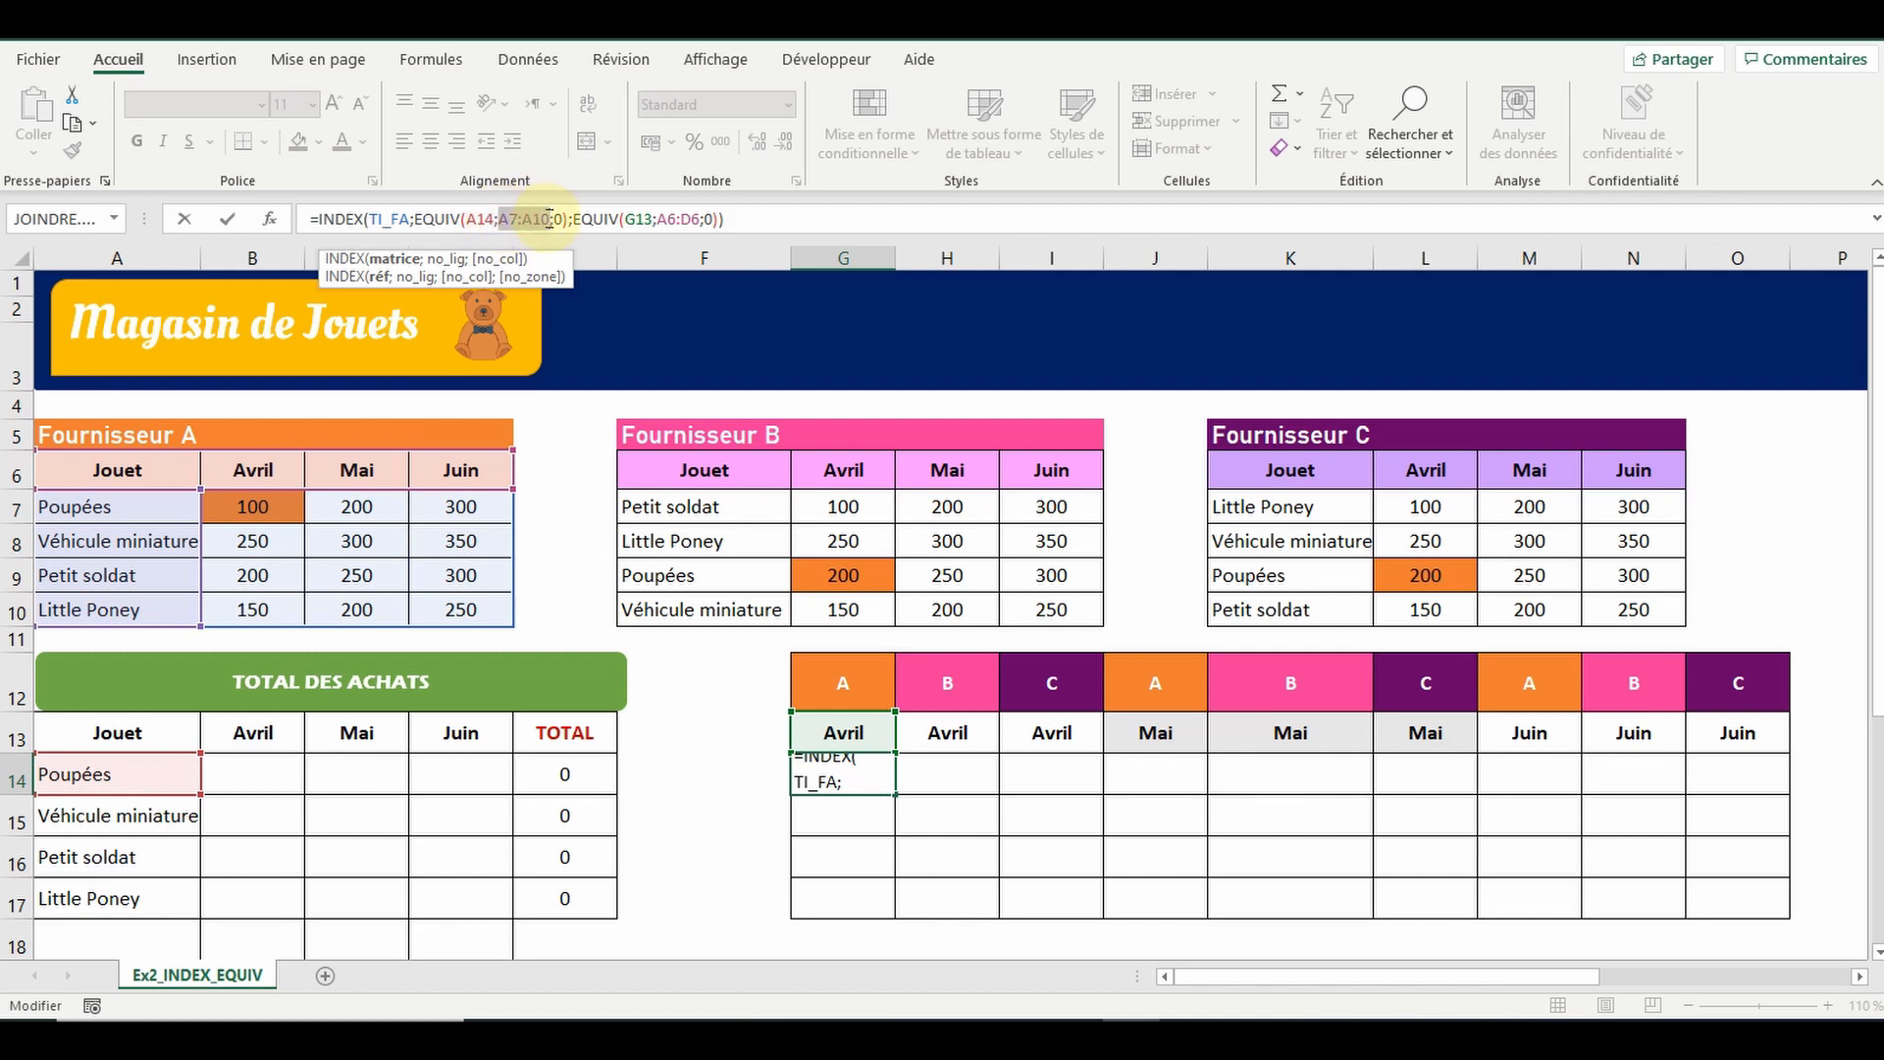
pyautogui.write('te')
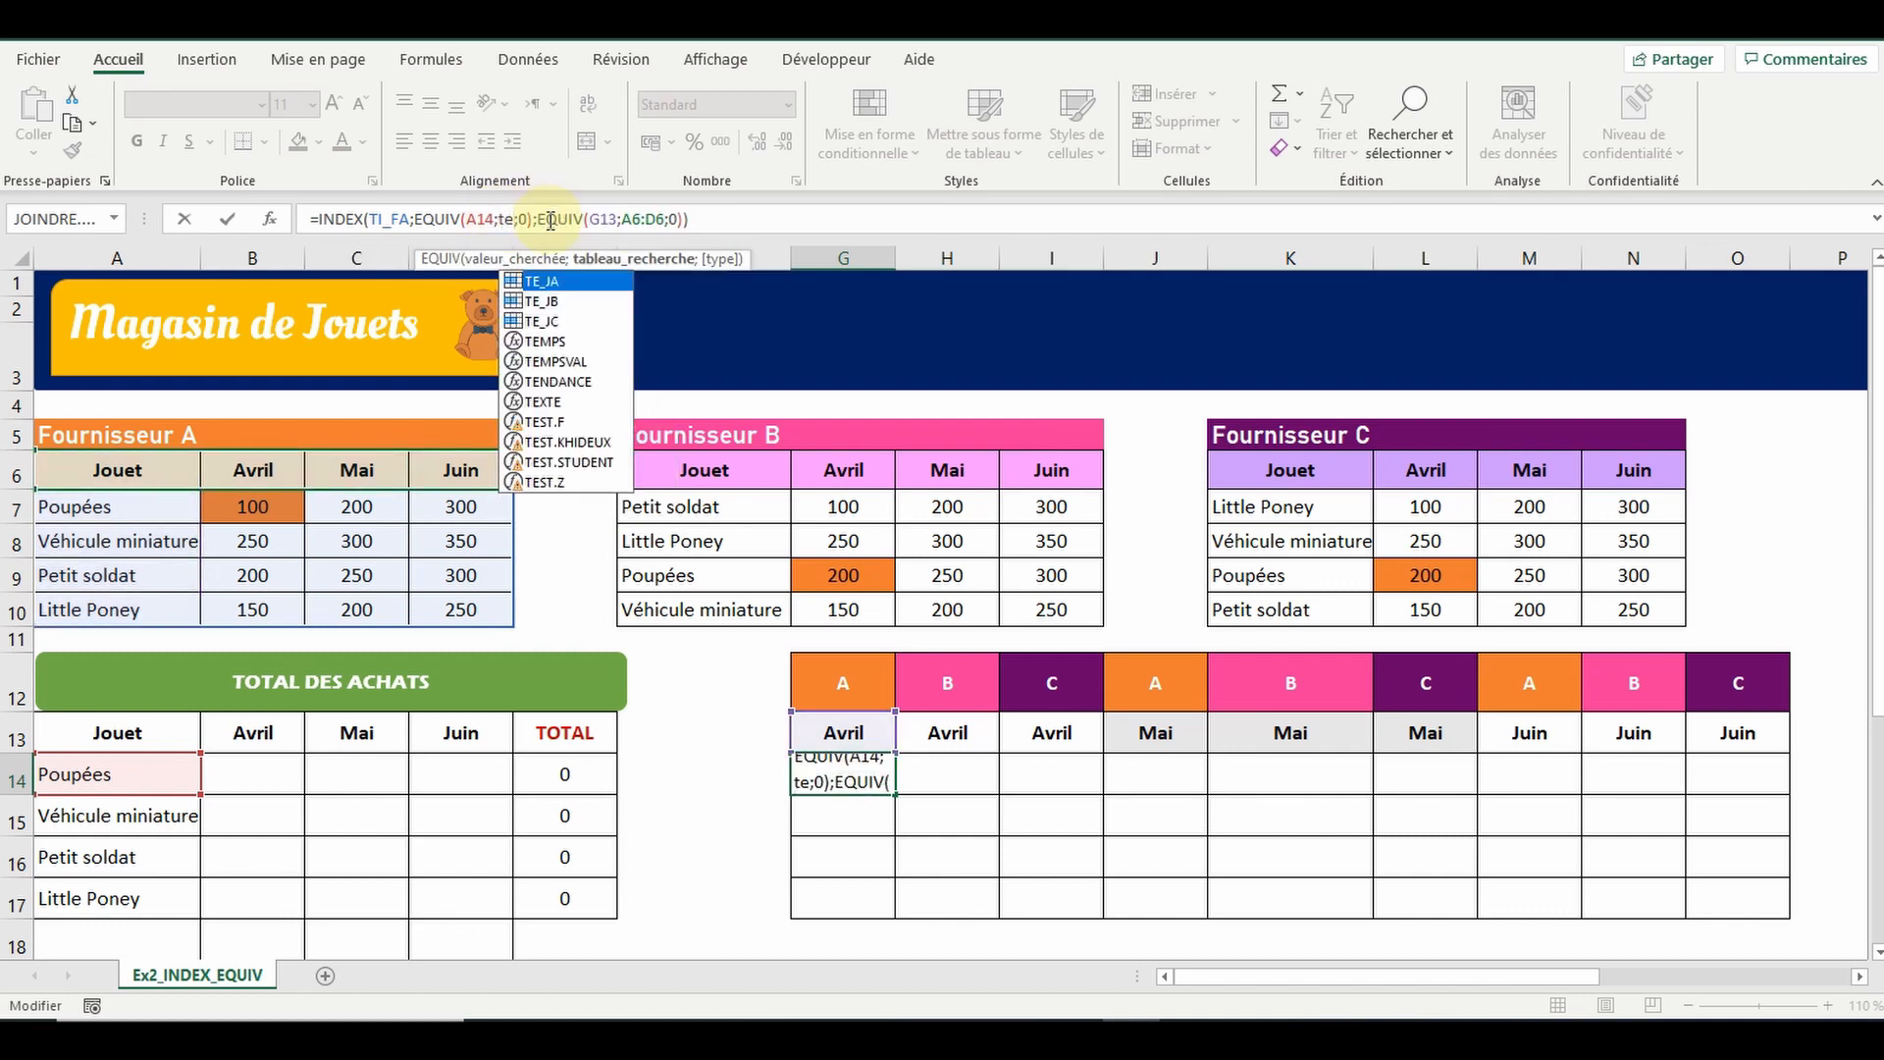
pyautogui.doubleClick(550, 282)
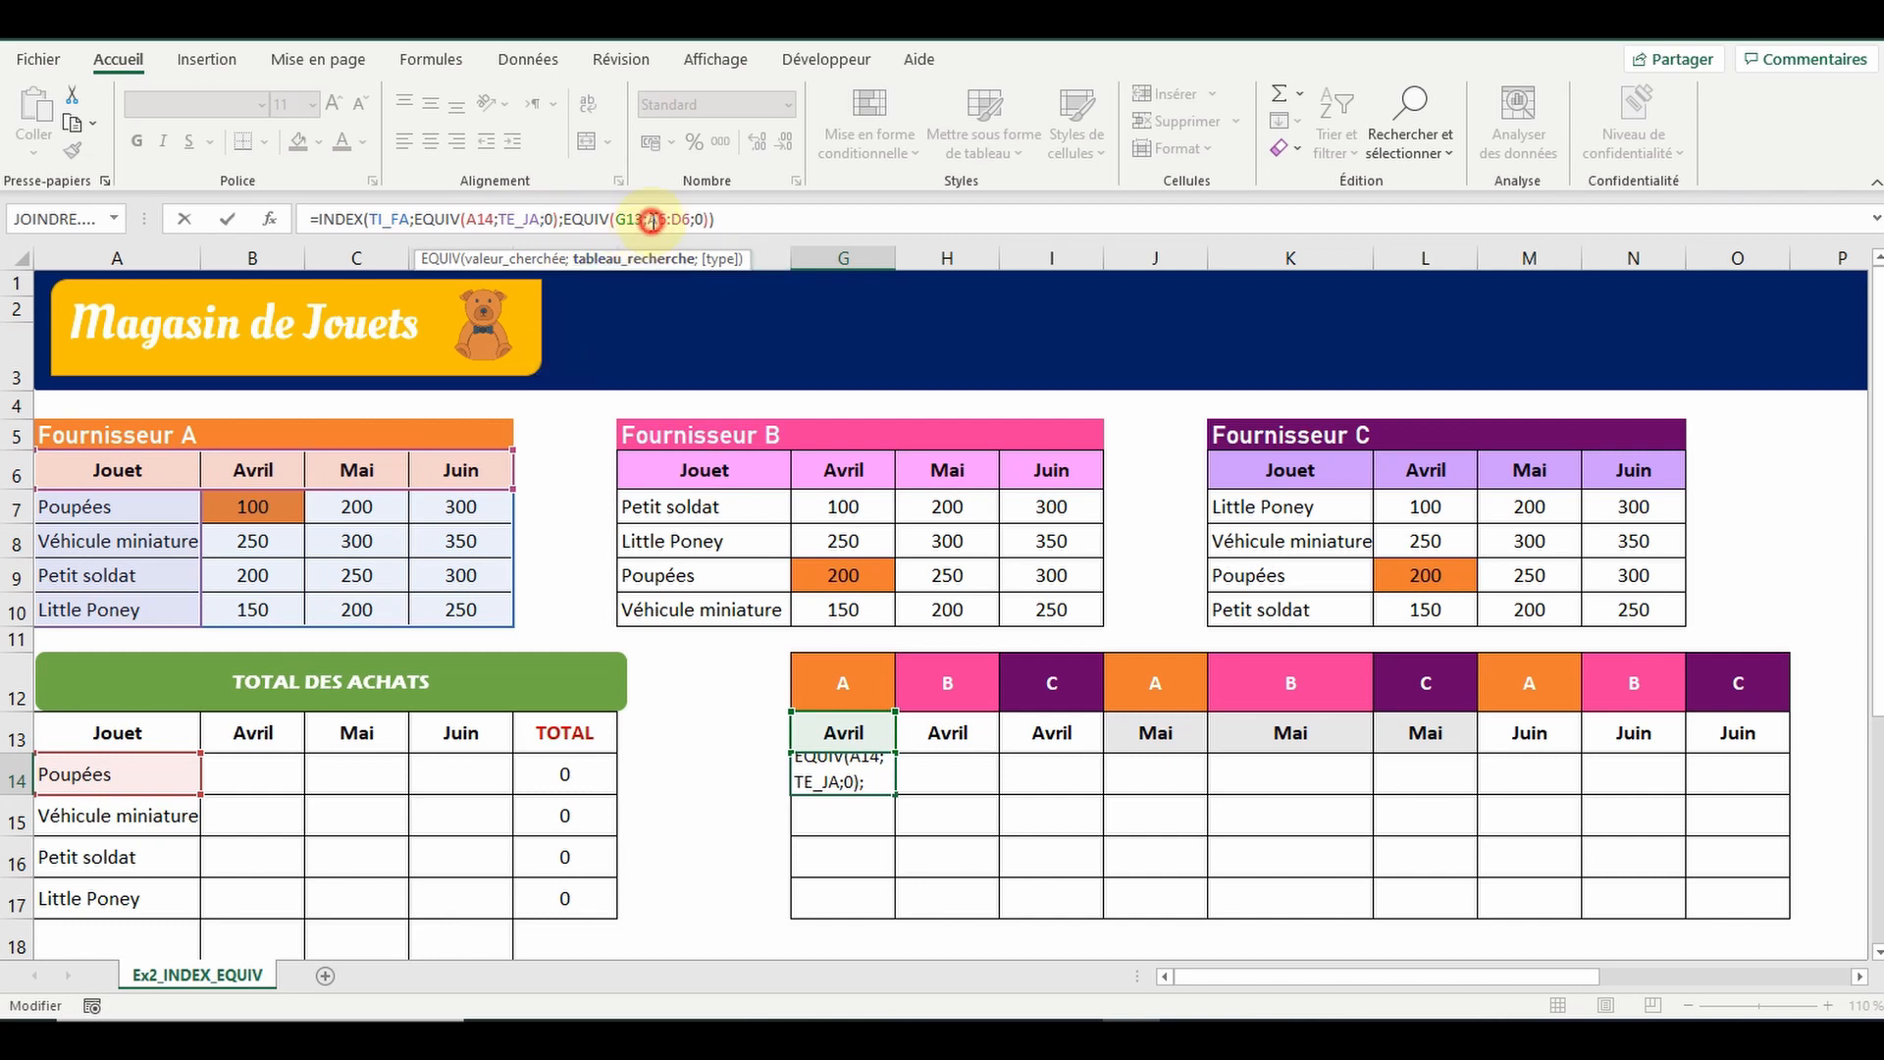
pyautogui.moveTo(647, 217); pyautogui.dragTo(691, 218)
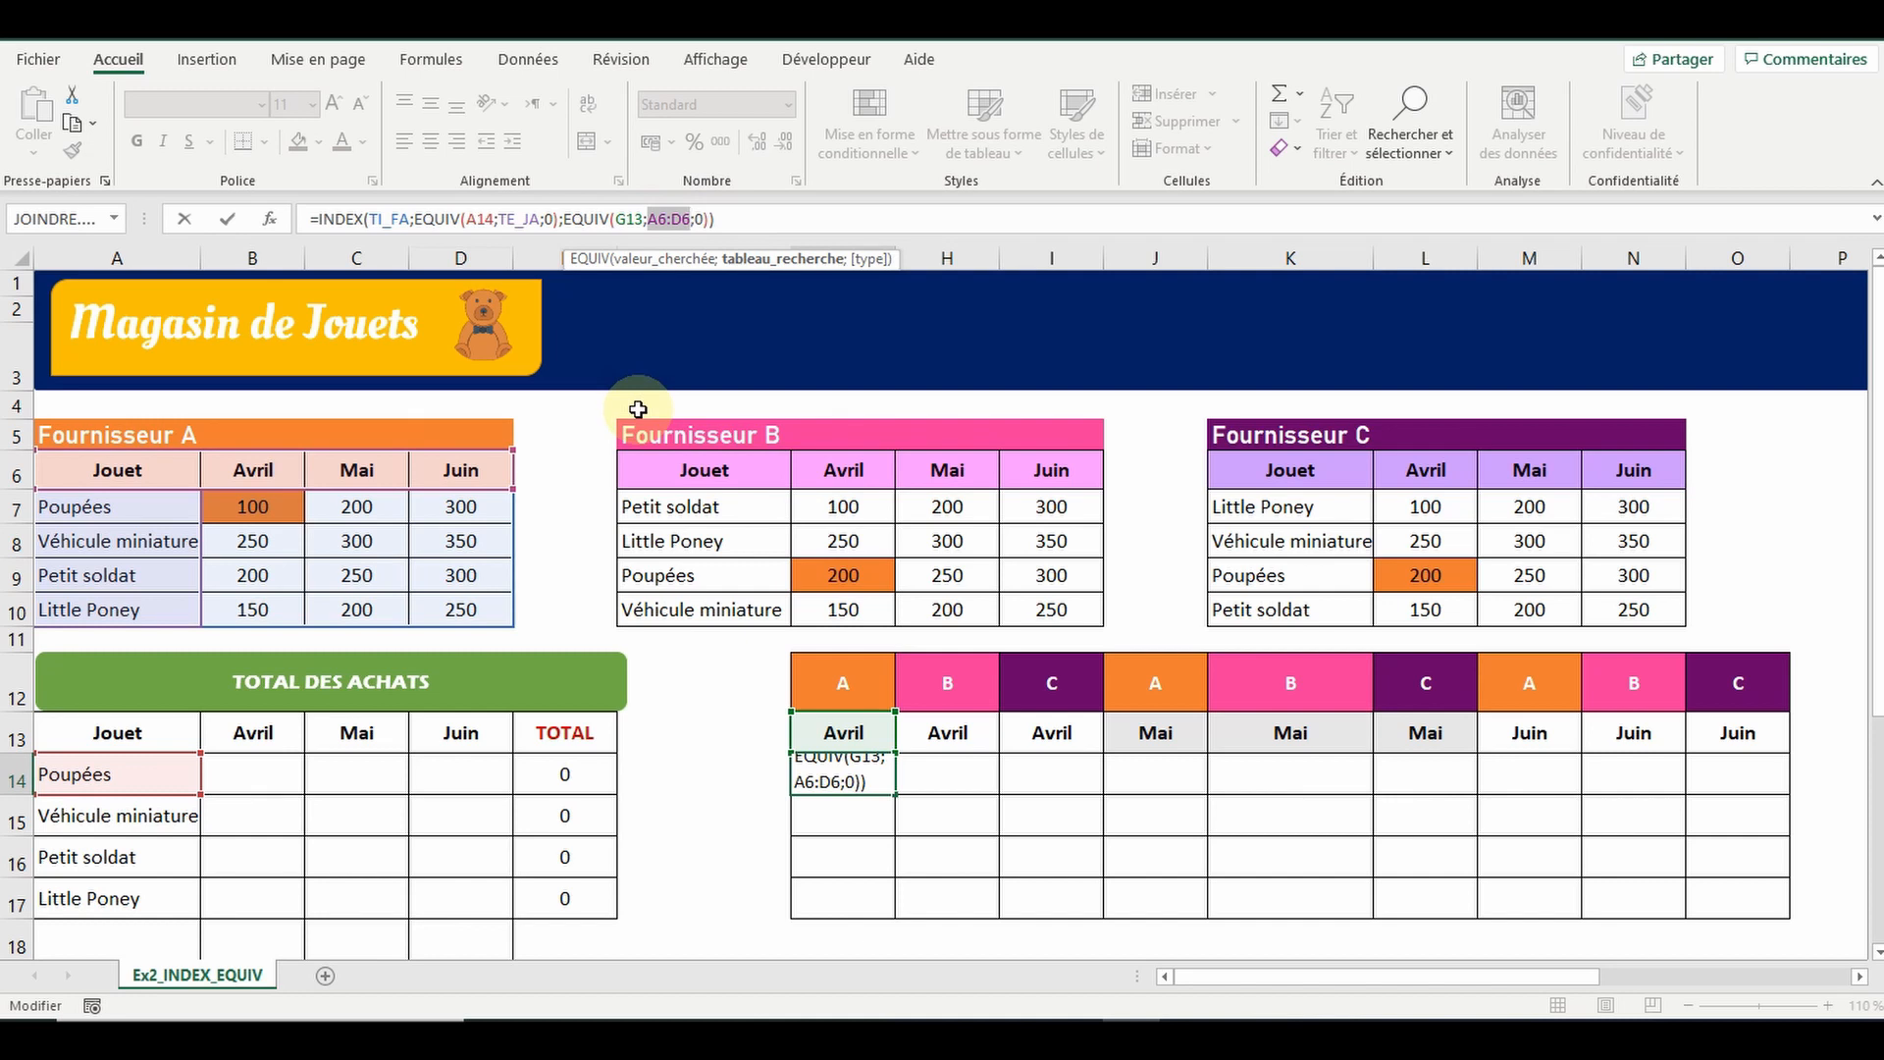
pyautogui.write('t_')
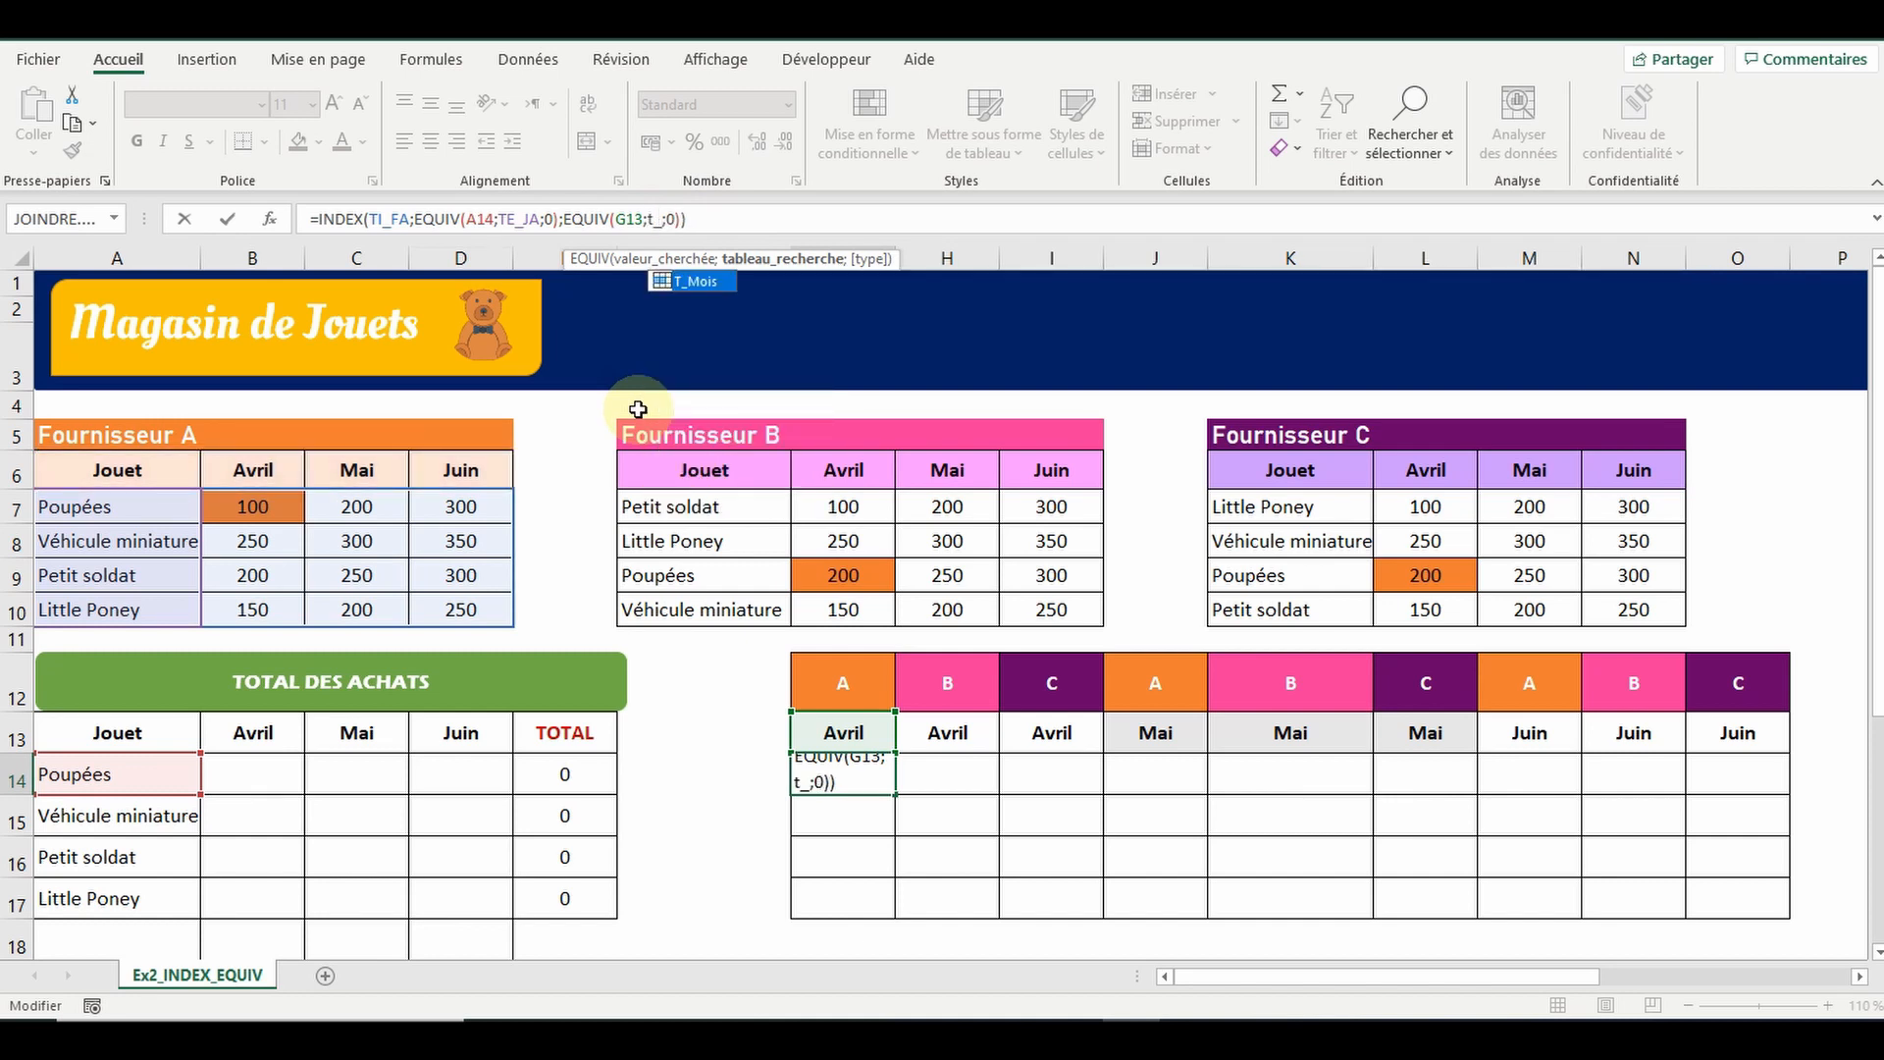
pyautogui.doubleClick(691, 281)
# Lock the column of A14 as $A14 and the row of G13 as G$13 in the G14 formula, and validate it
pyautogui.click(478, 217)
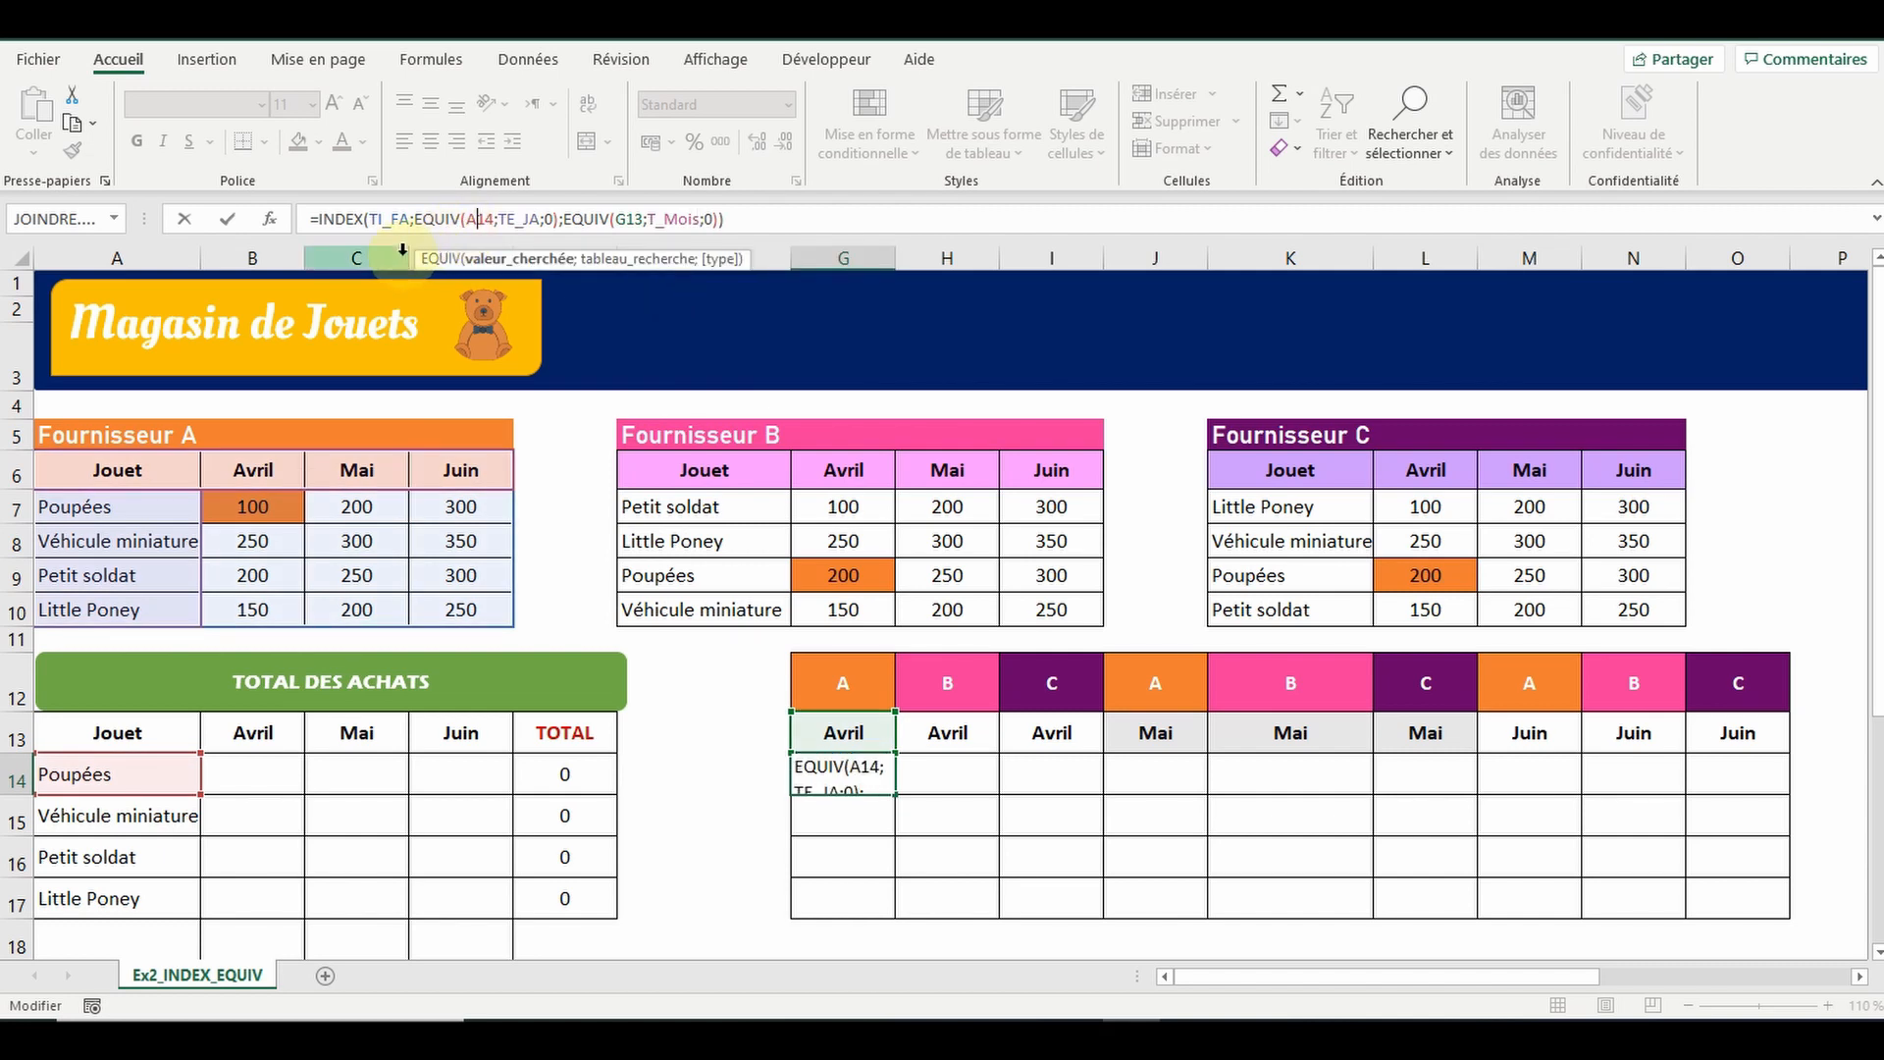
pyautogui.press('F4')
pyautogui.press('F4')
pyautogui.press('F4')
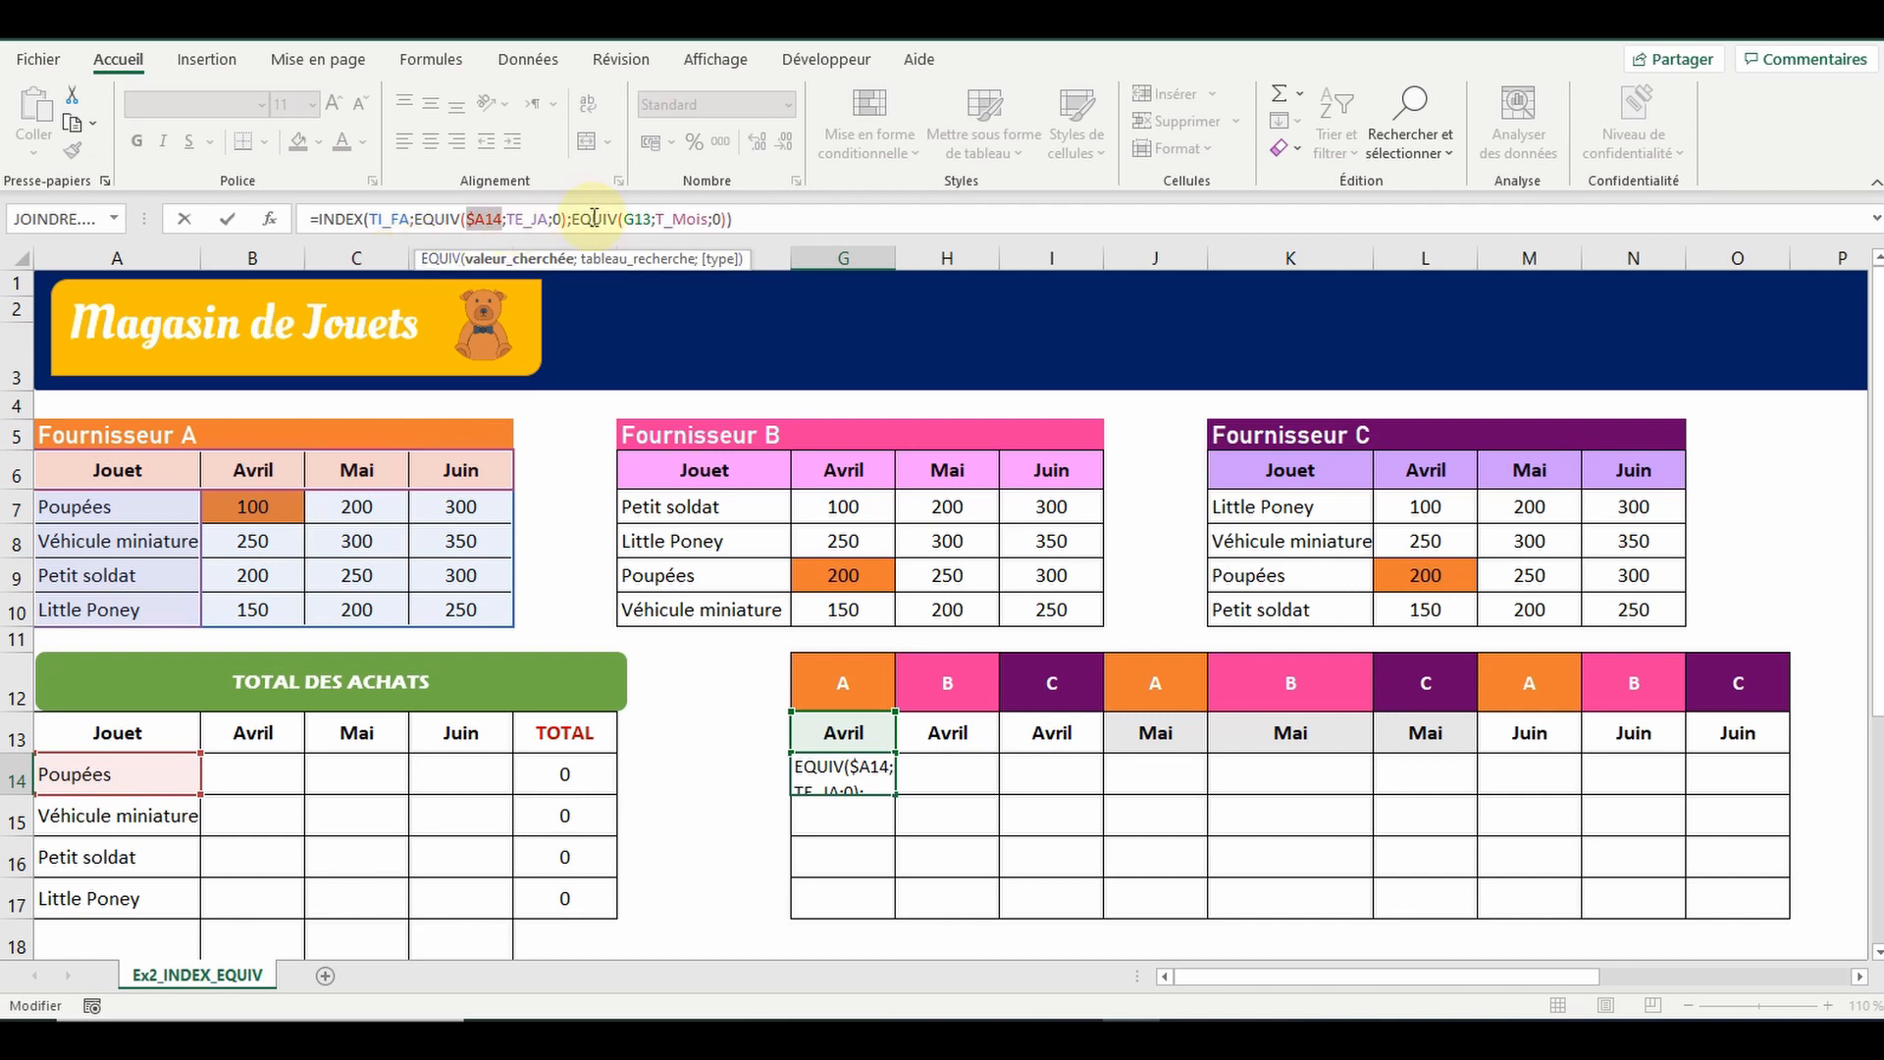
pyautogui.click(634, 218)
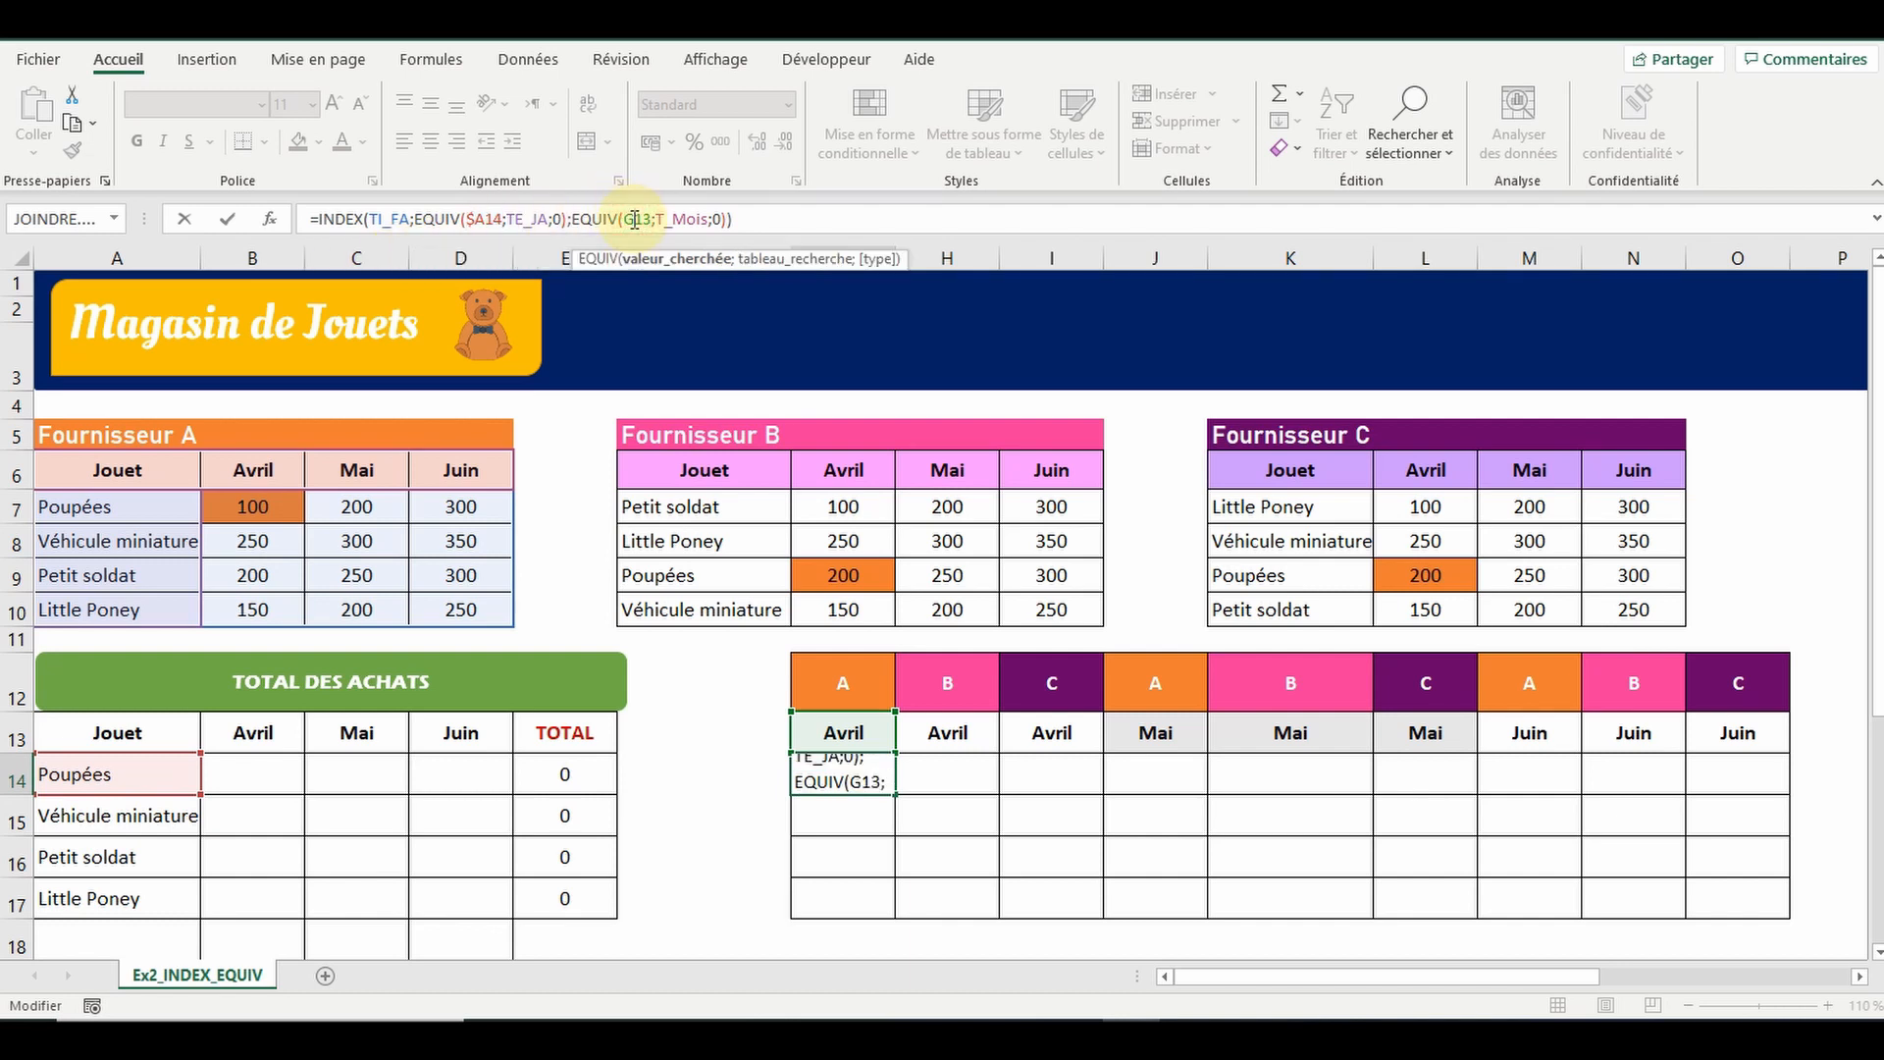
pyautogui.press('F4')
pyautogui.press('F4')
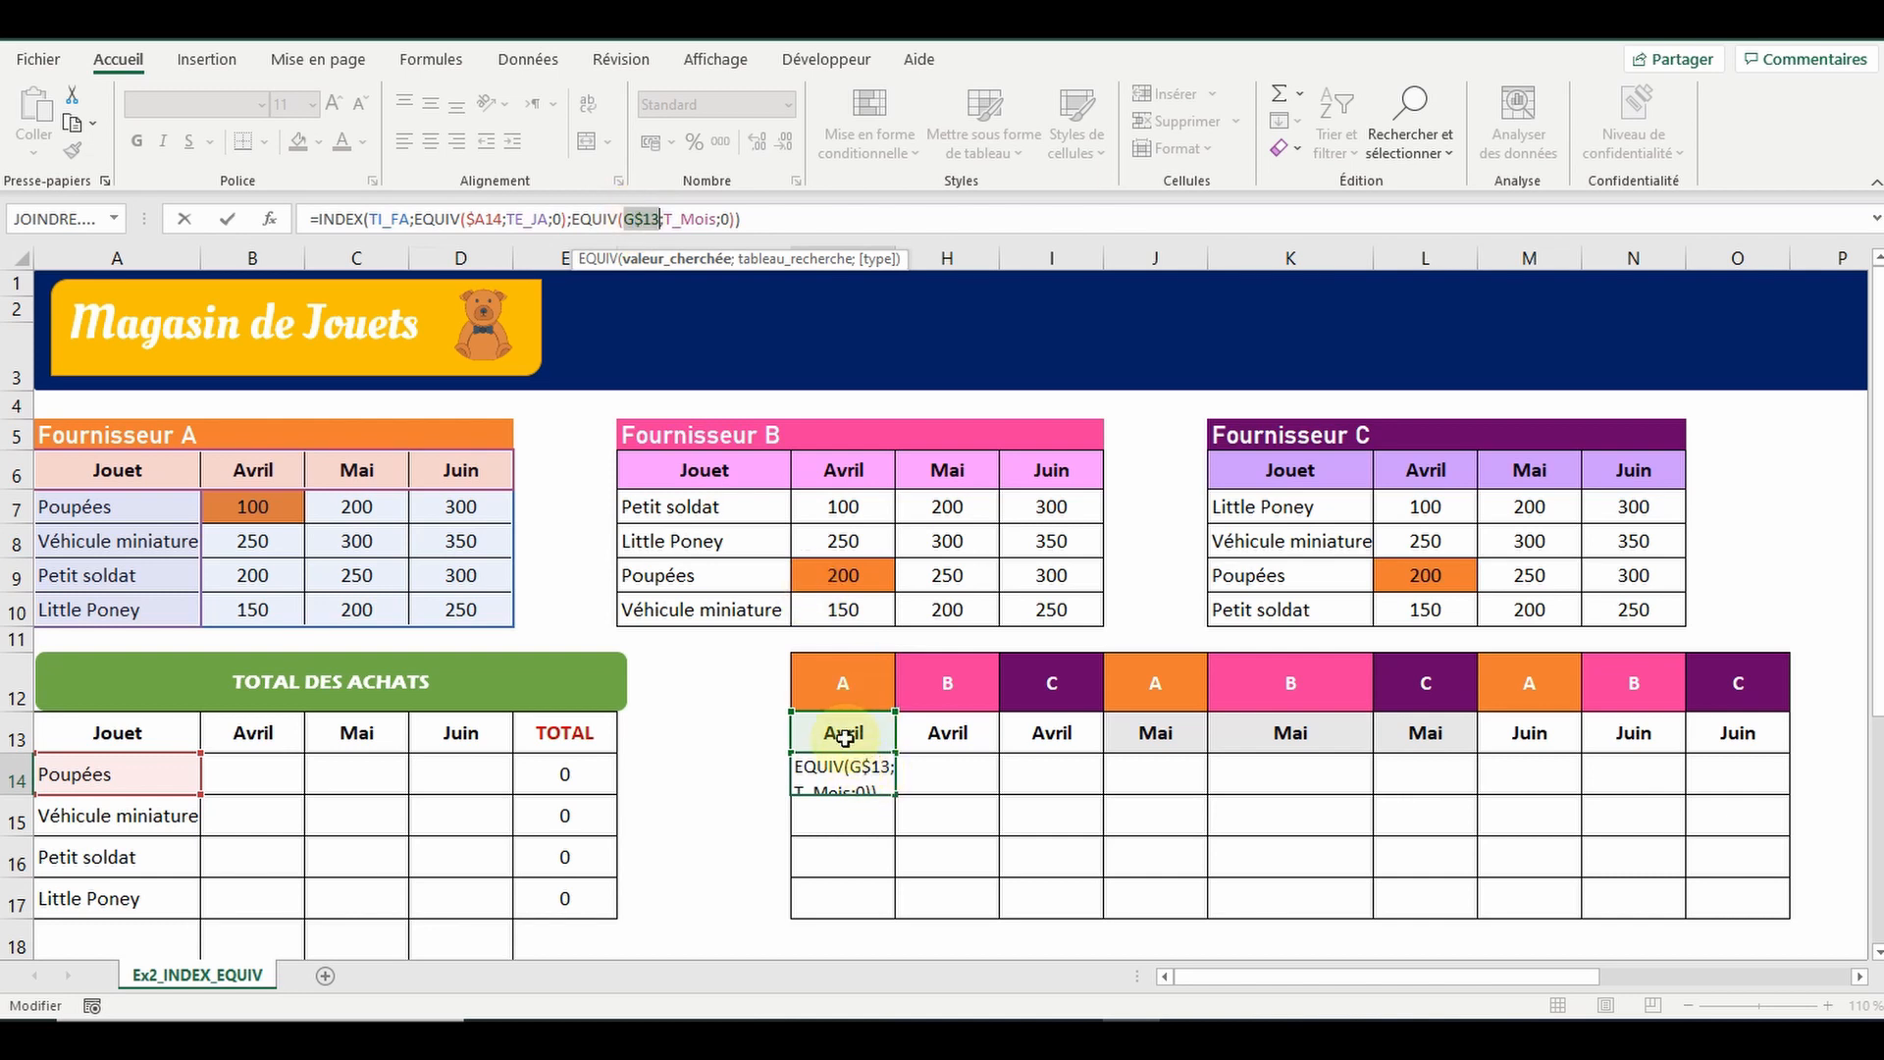
pyautogui.press('Return')
# Copy the G14 formula down to G17 and across the April columns to I17
pyautogui.press('Up')
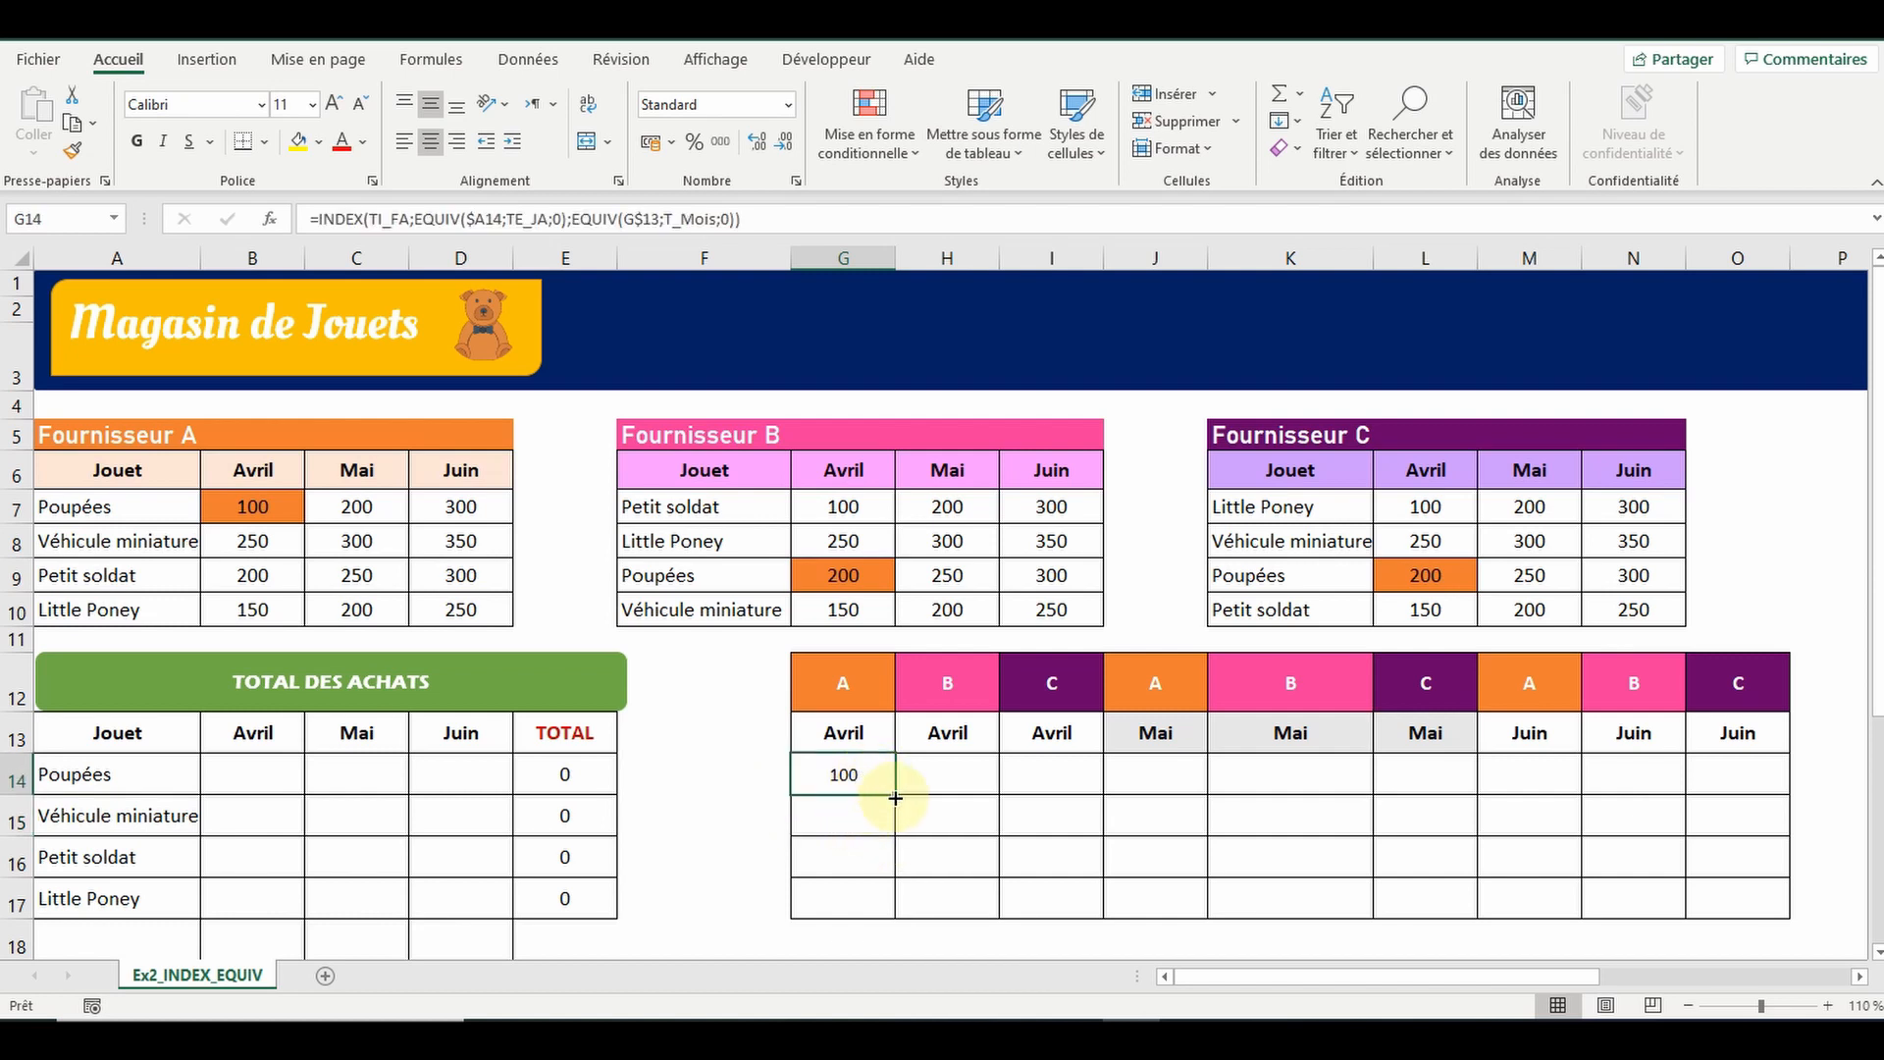
pyautogui.moveTo(891, 790); pyautogui.dragTo(885, 913)
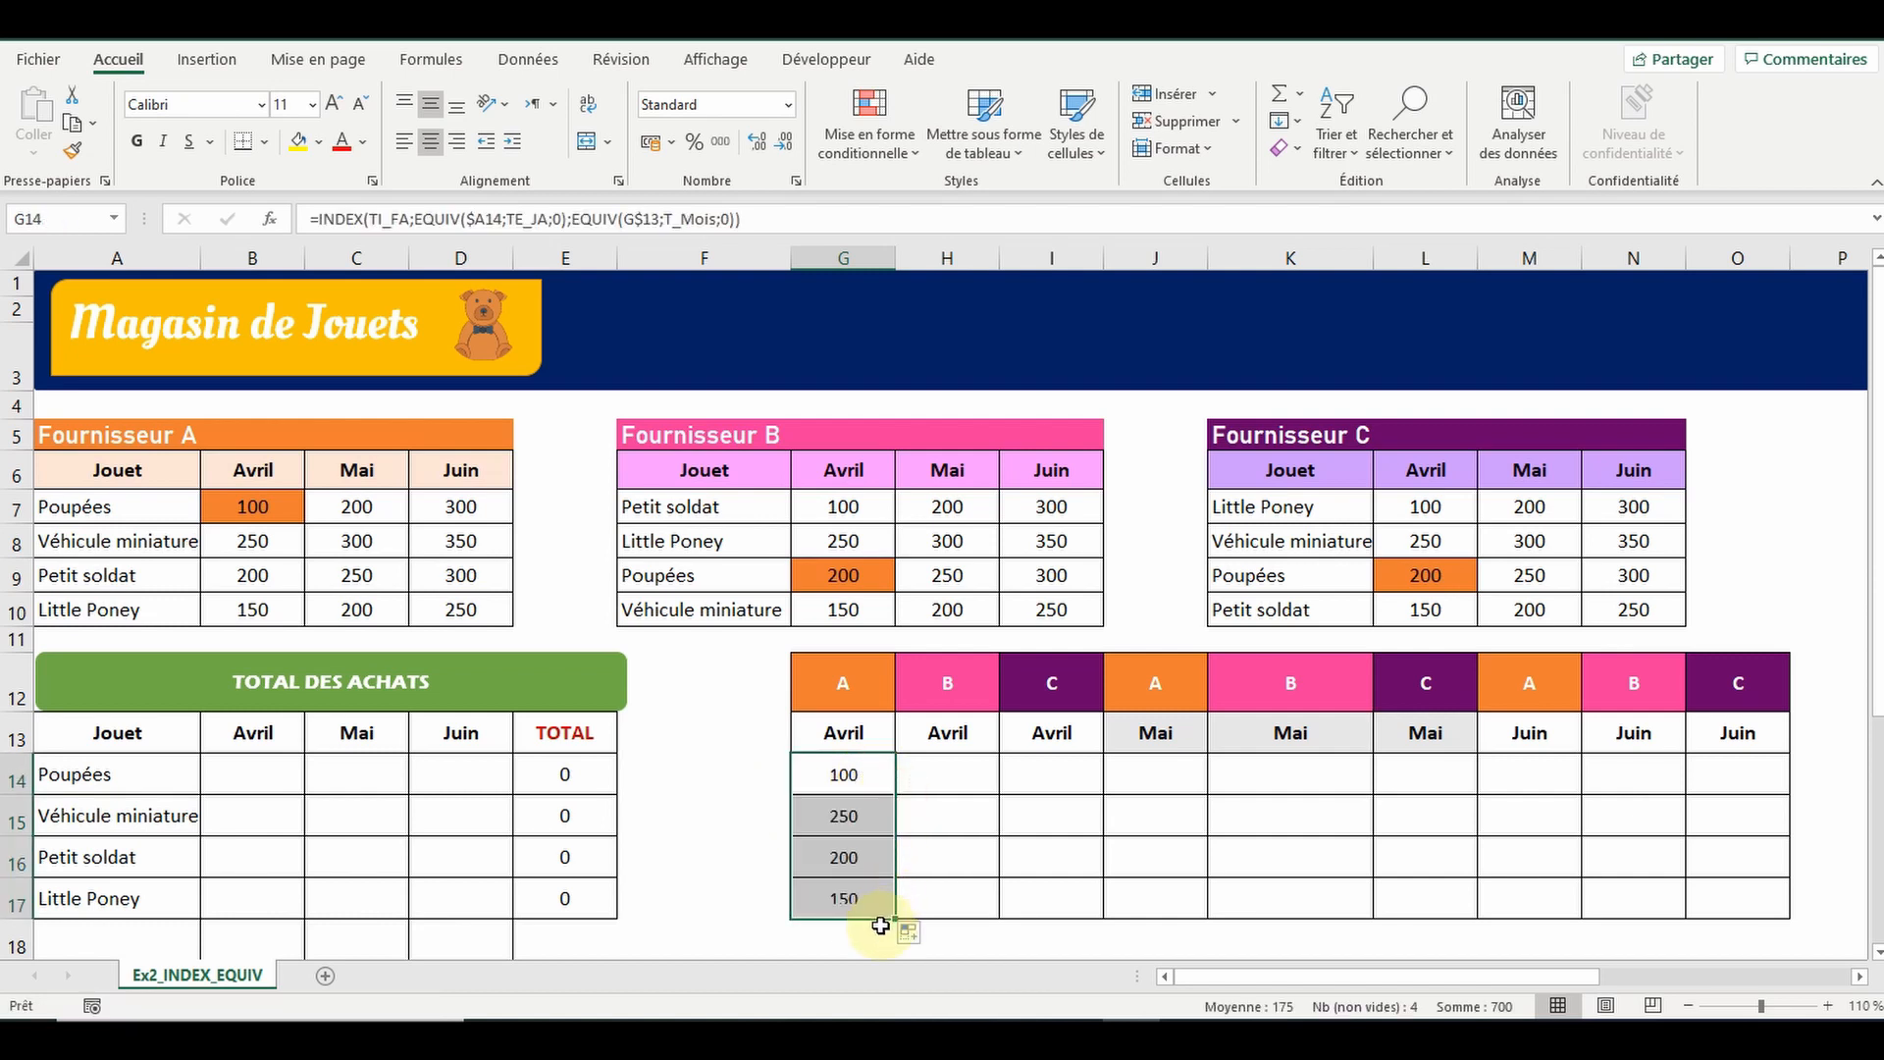
pyautogui.press('Down')
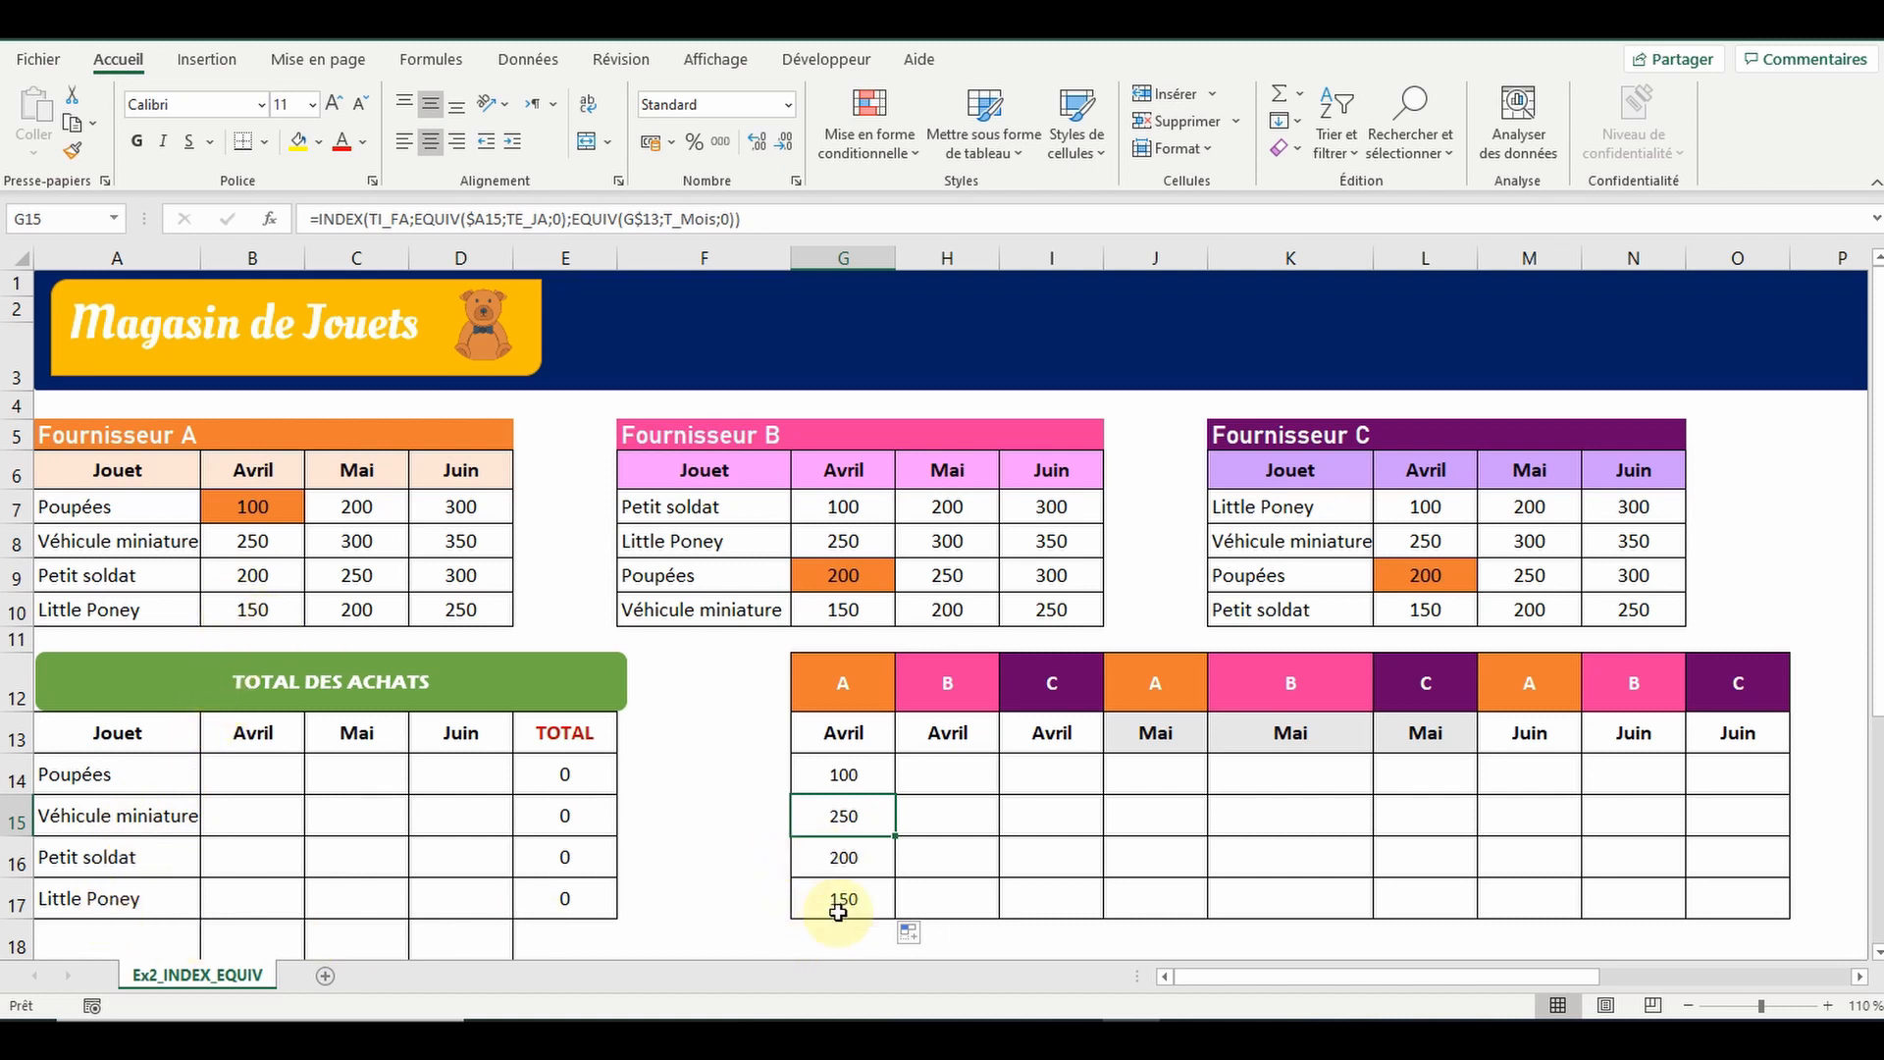
pyautogui.moveTo(850, 775); pyautogui.dragTo(1101, 922)
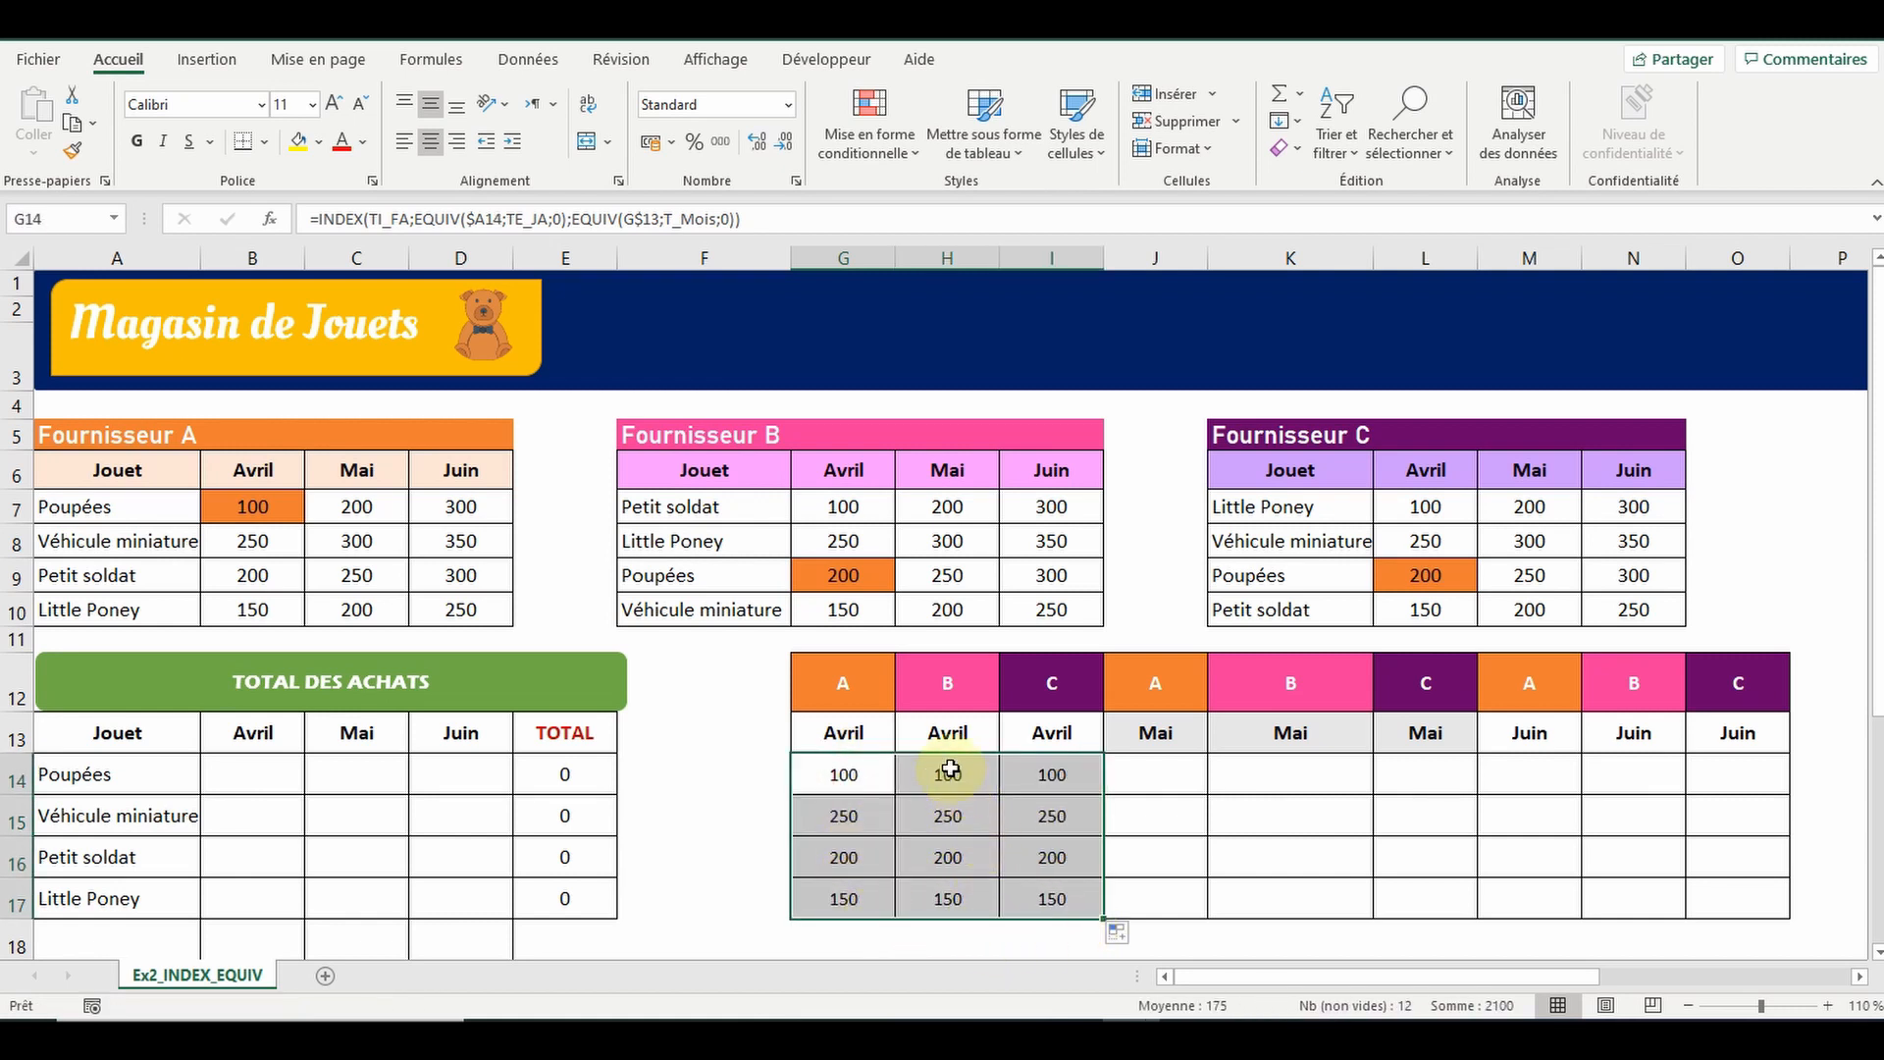
# In H14:H17, change the formula's named ranges to TI_FB and TE_JB, applying the edit to all selected cells
pyautogui.moveTo(949, 768); pyautogui.dragTo(940, 891)
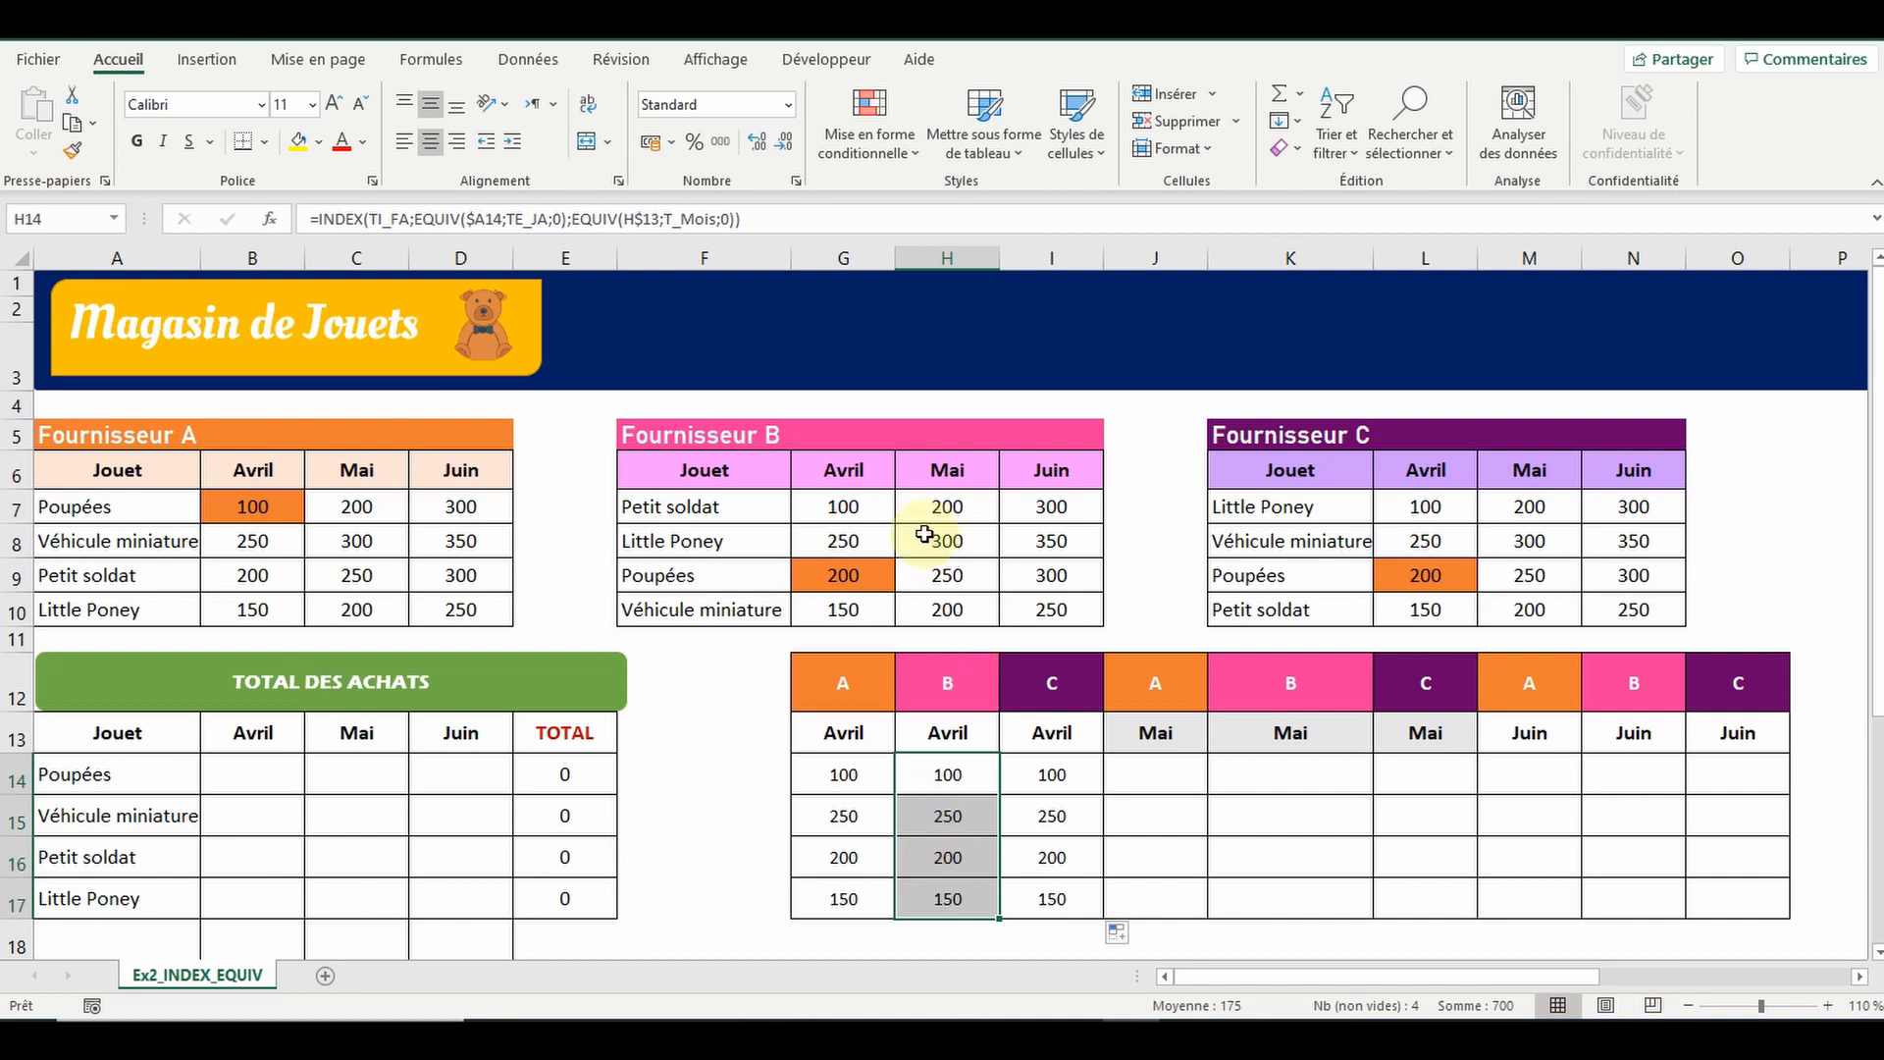
pyautogui.click(404, 218)
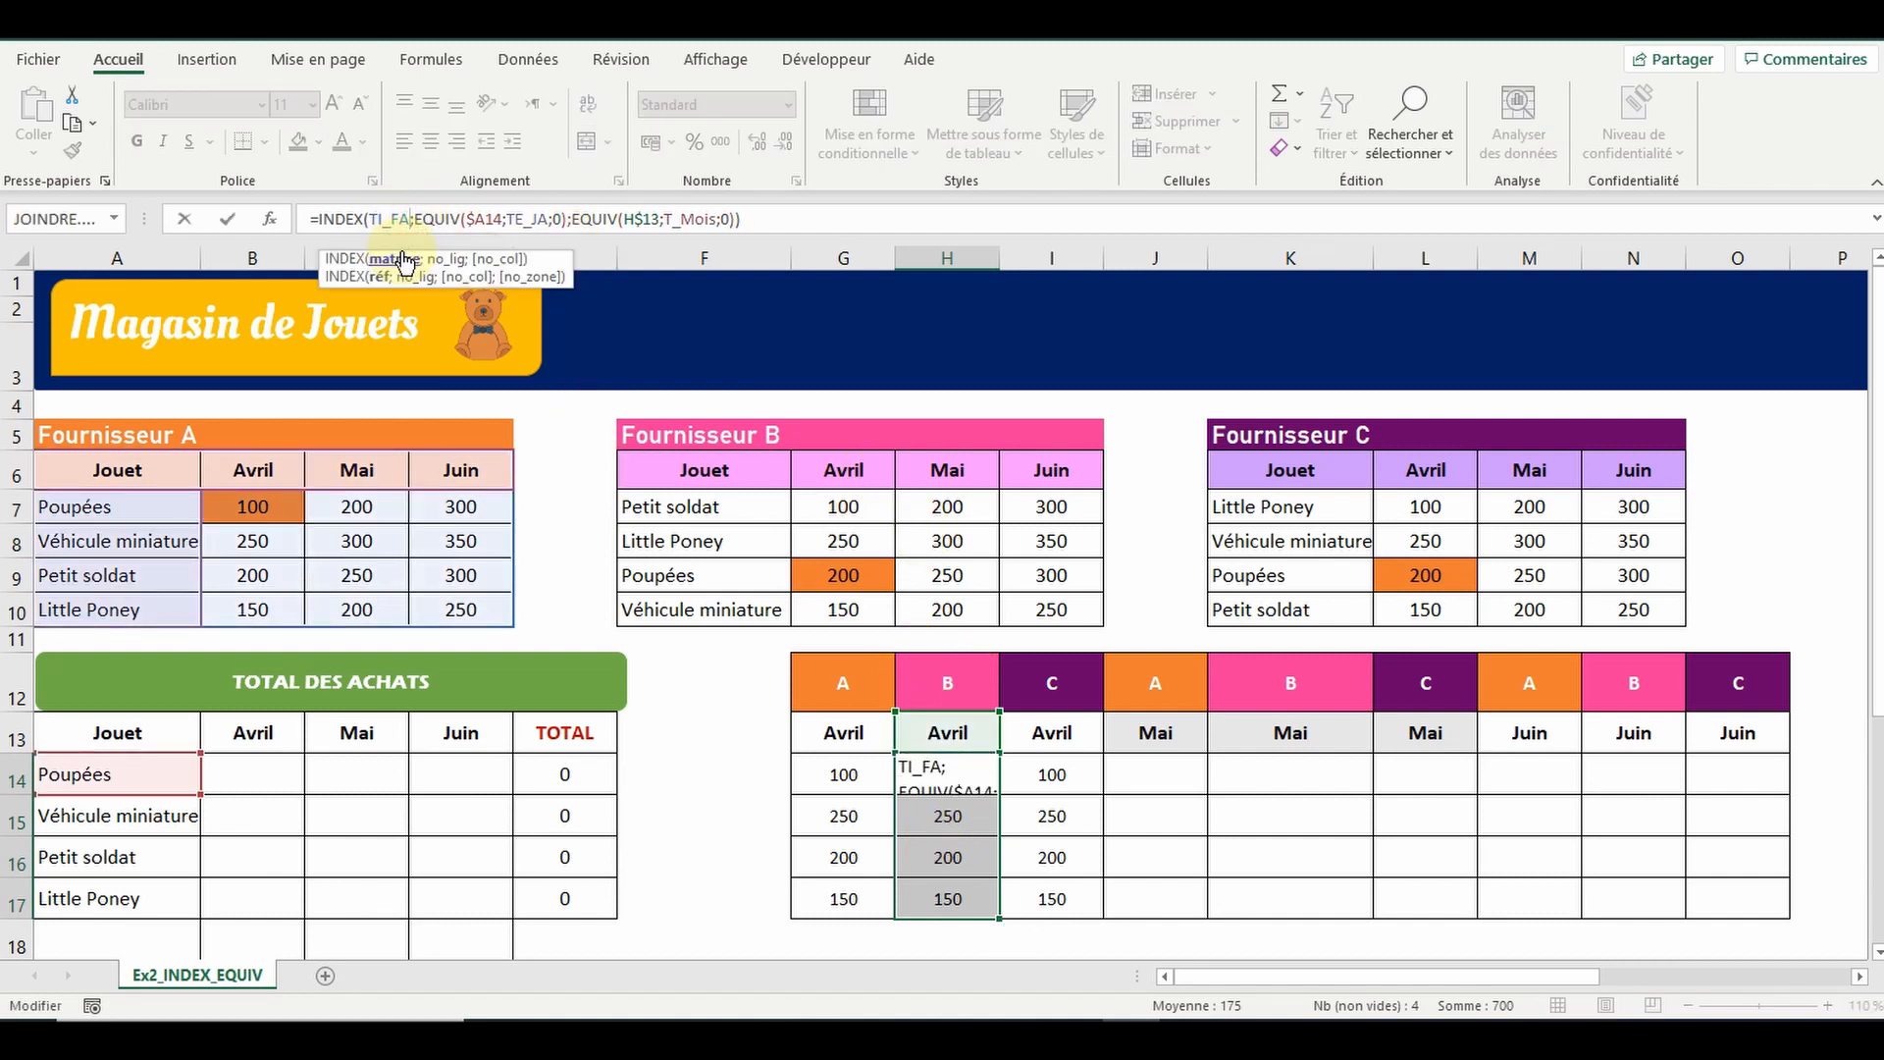
pyautogui.press('BackSpace')
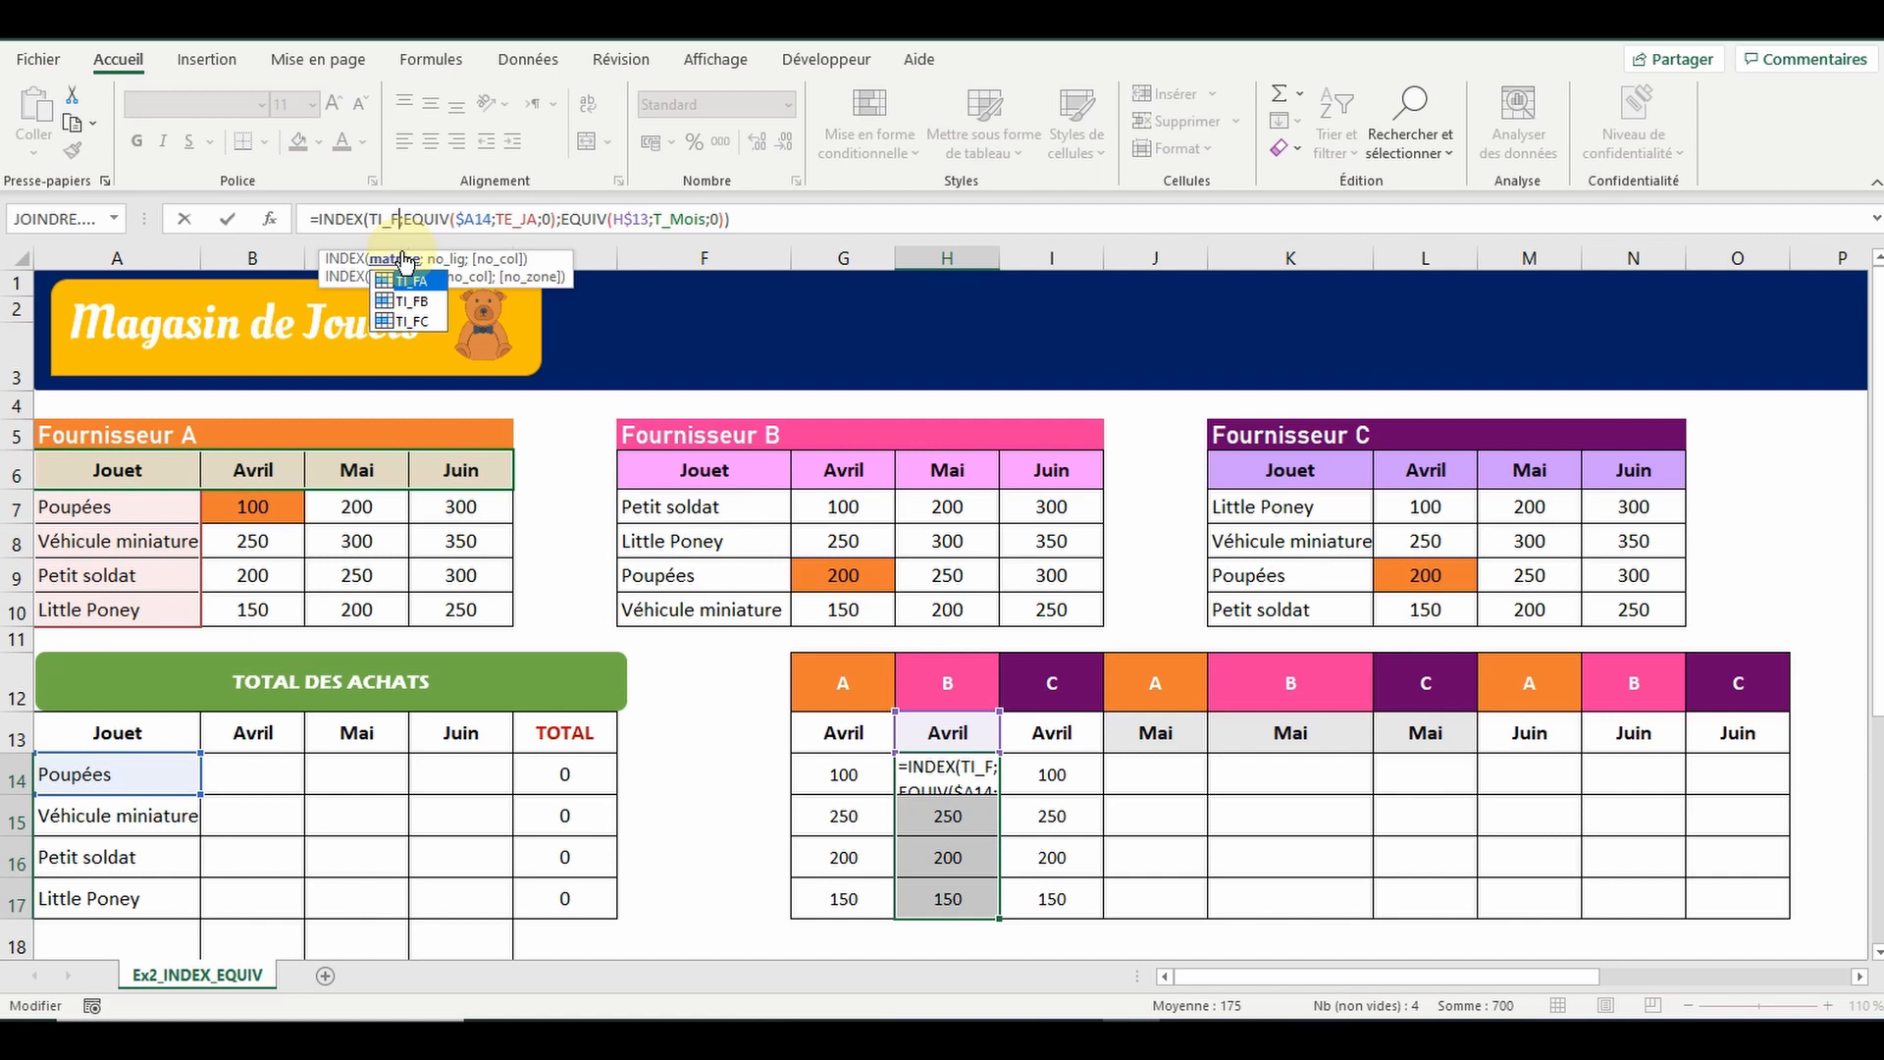
pyautogui.write('B')
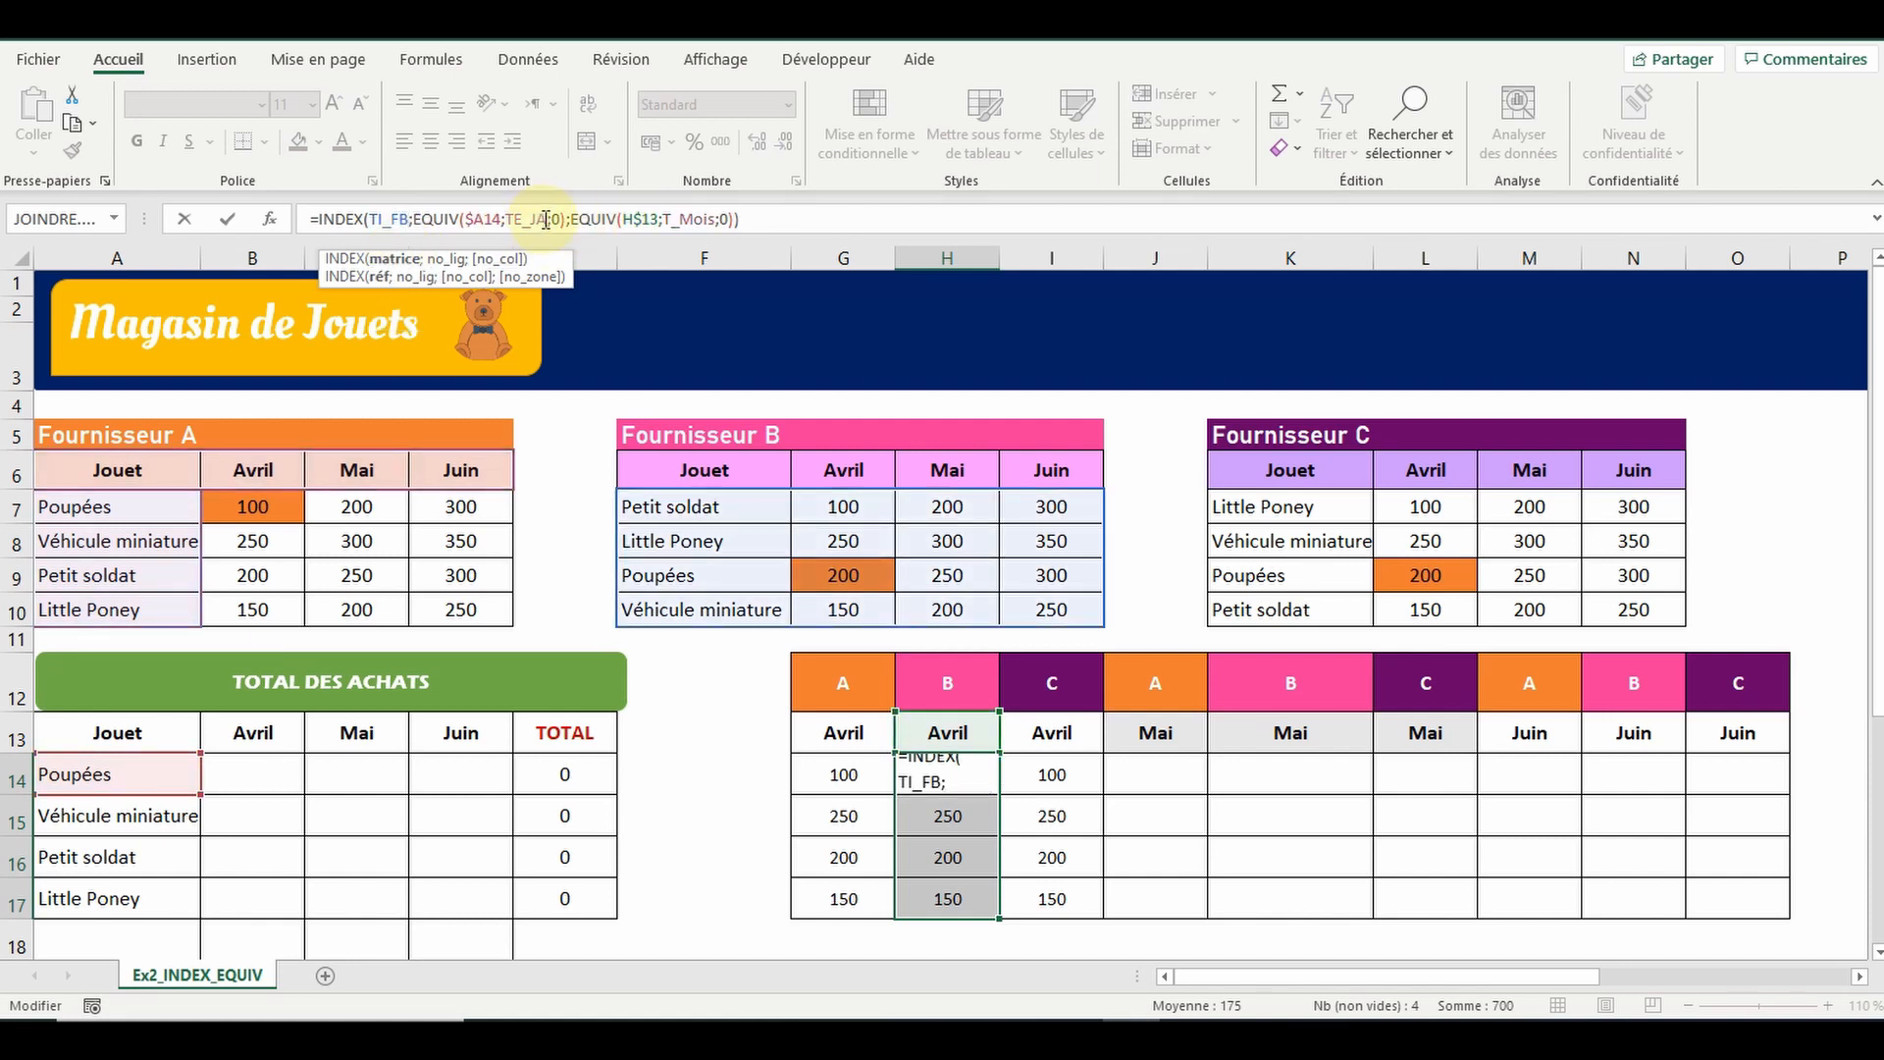
pyautogui.click(545, 219)
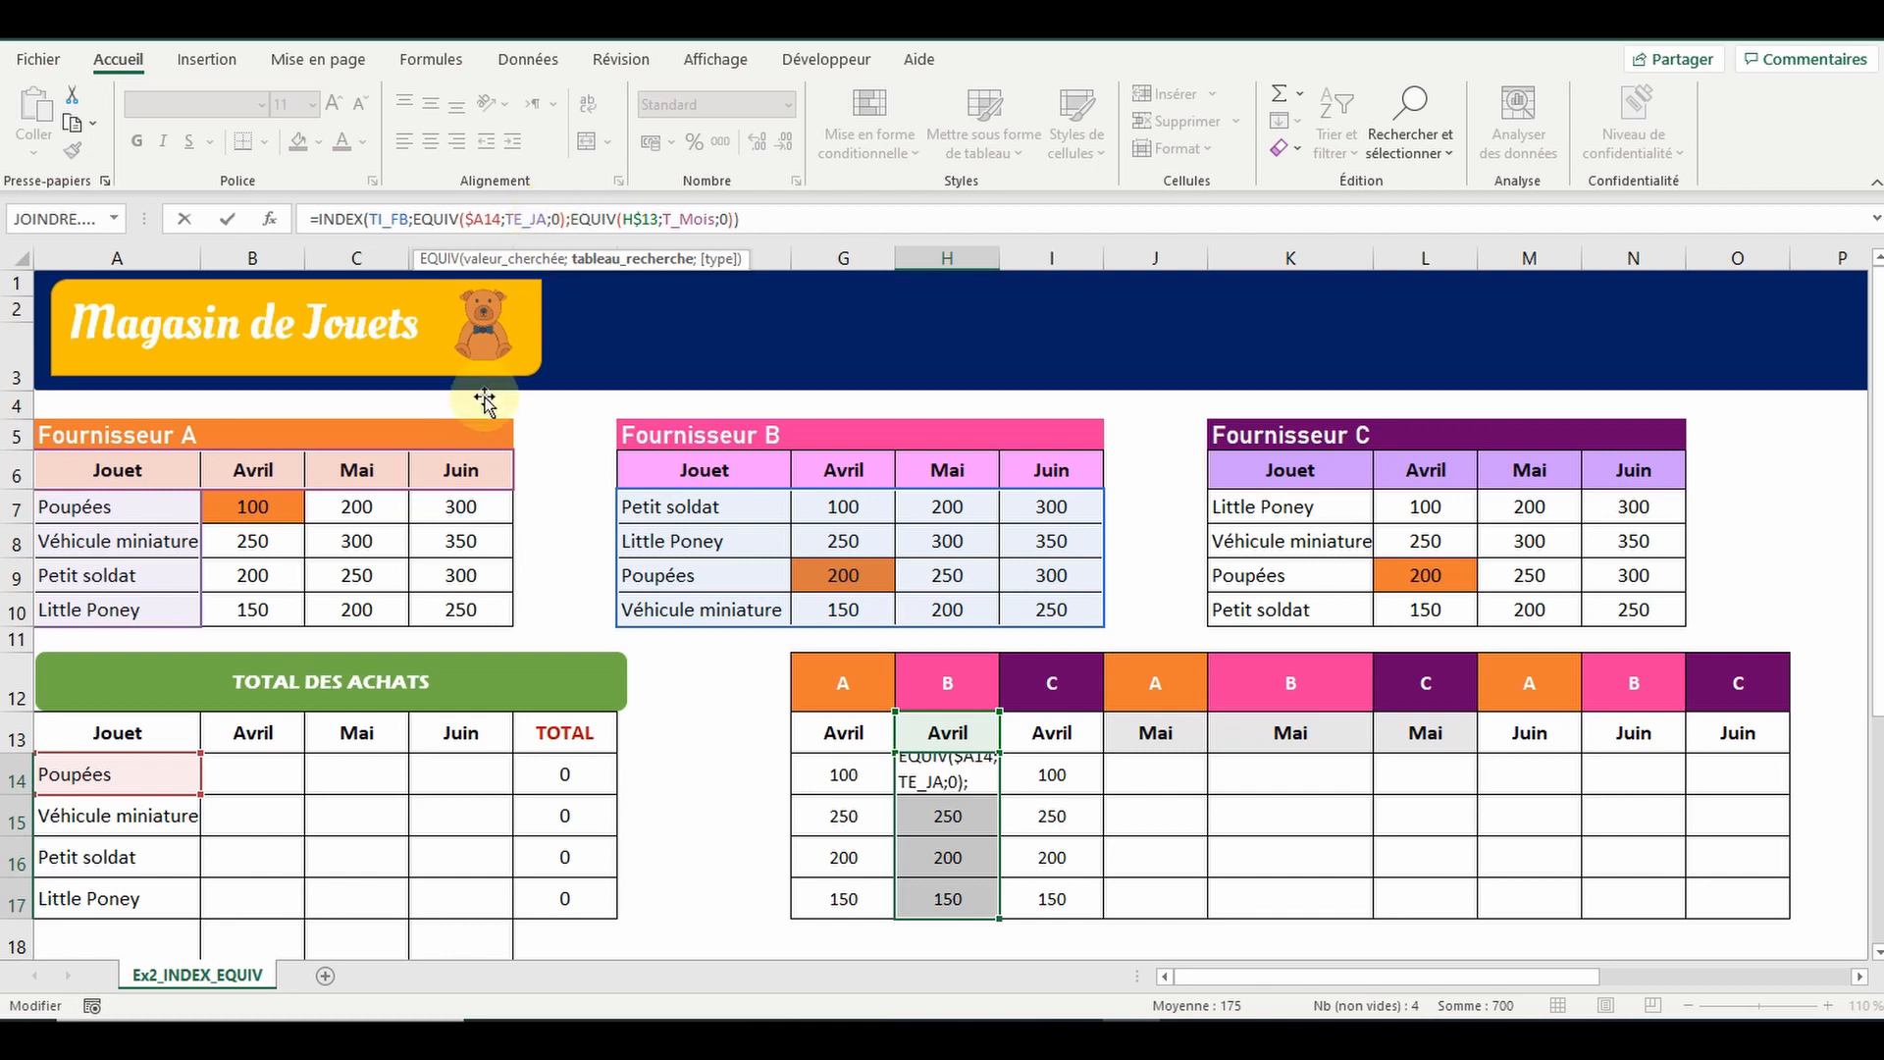
pyautogui.press('BackSpace')
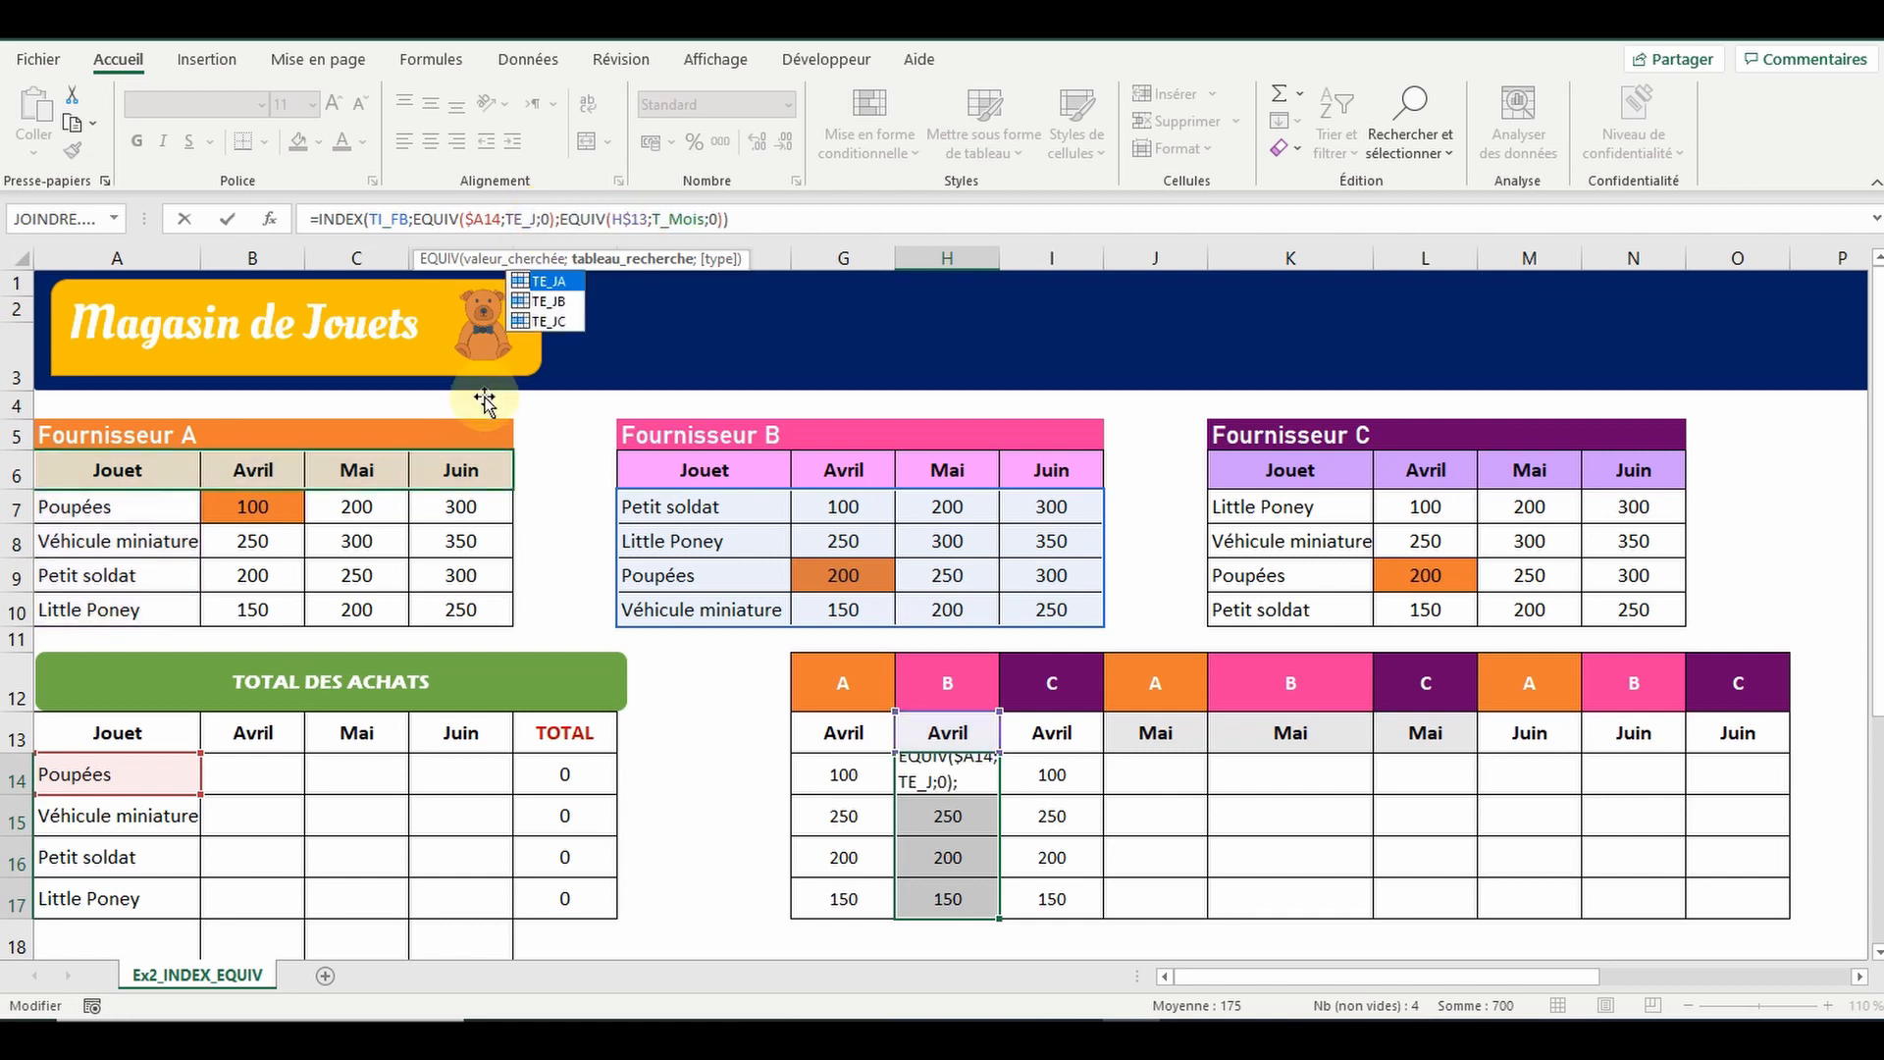
pyautogui.click(546, 303)
pyautogui.click(546, 303)
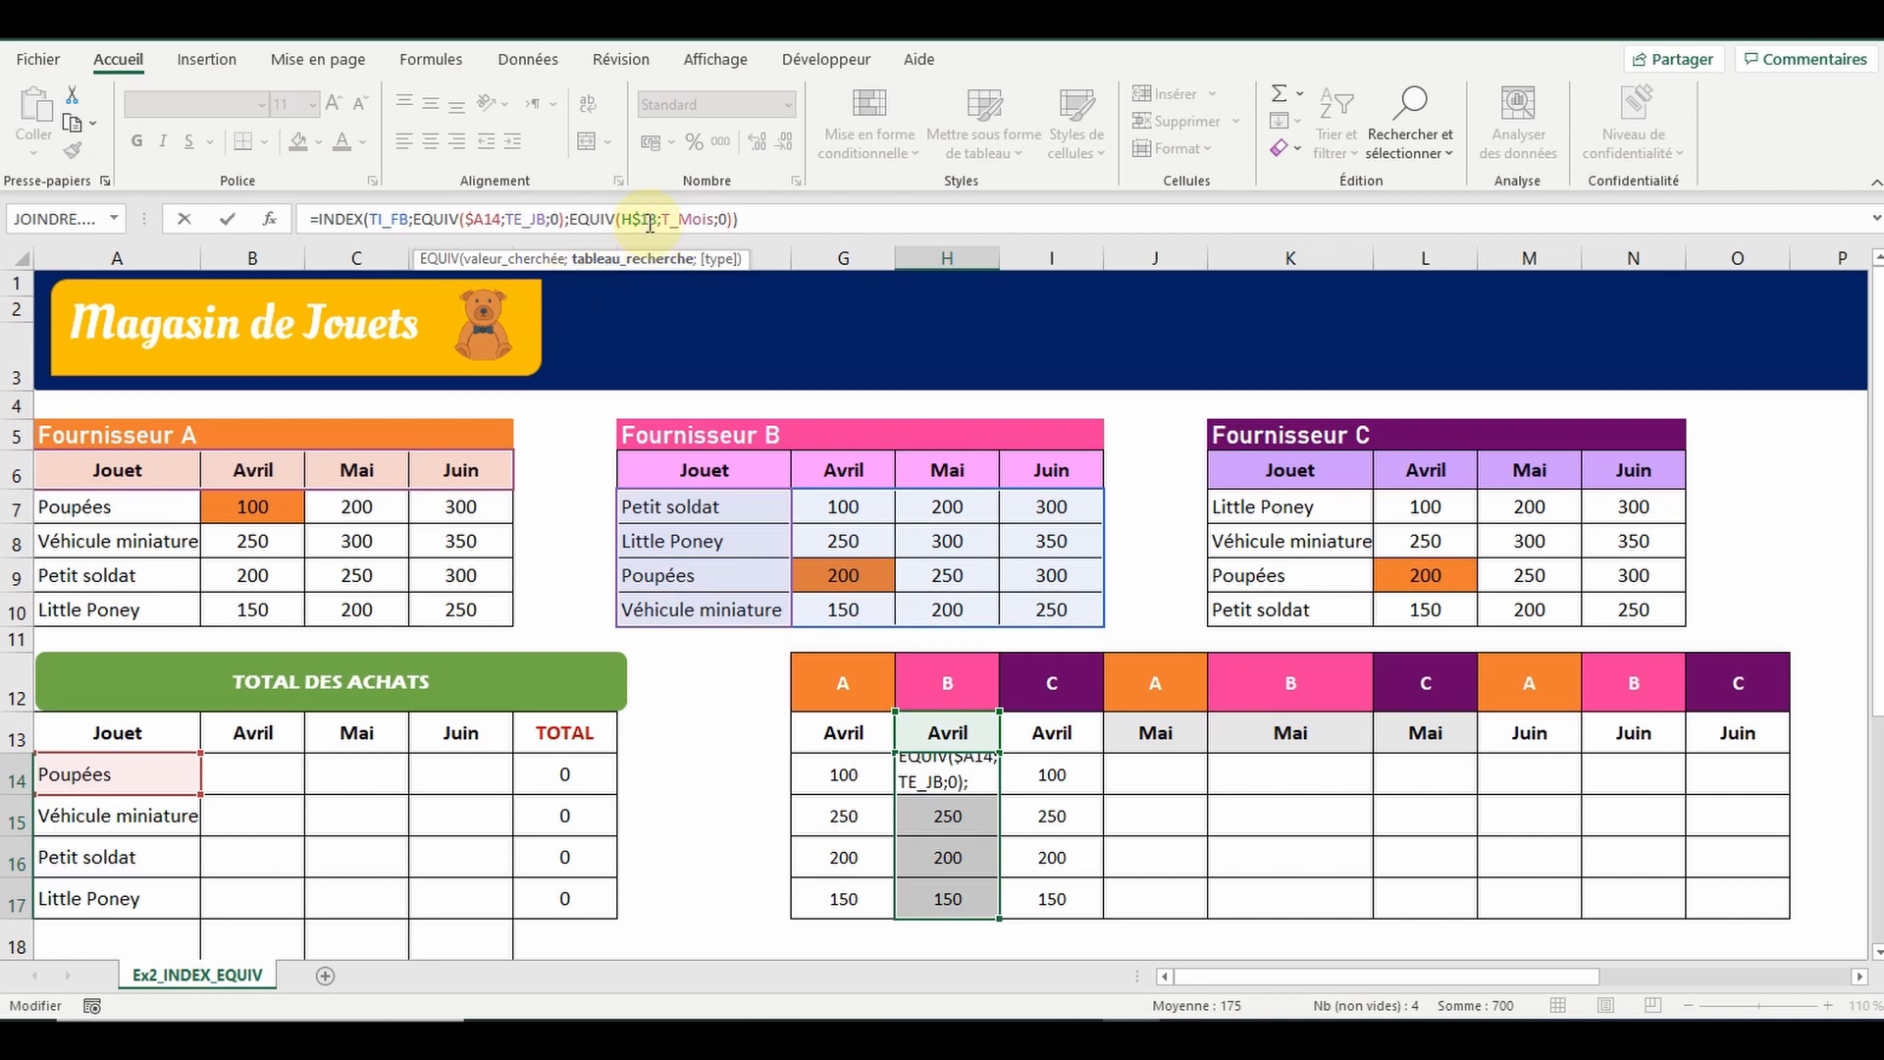
pyautogui.hotkey('ctrl', 'Return')
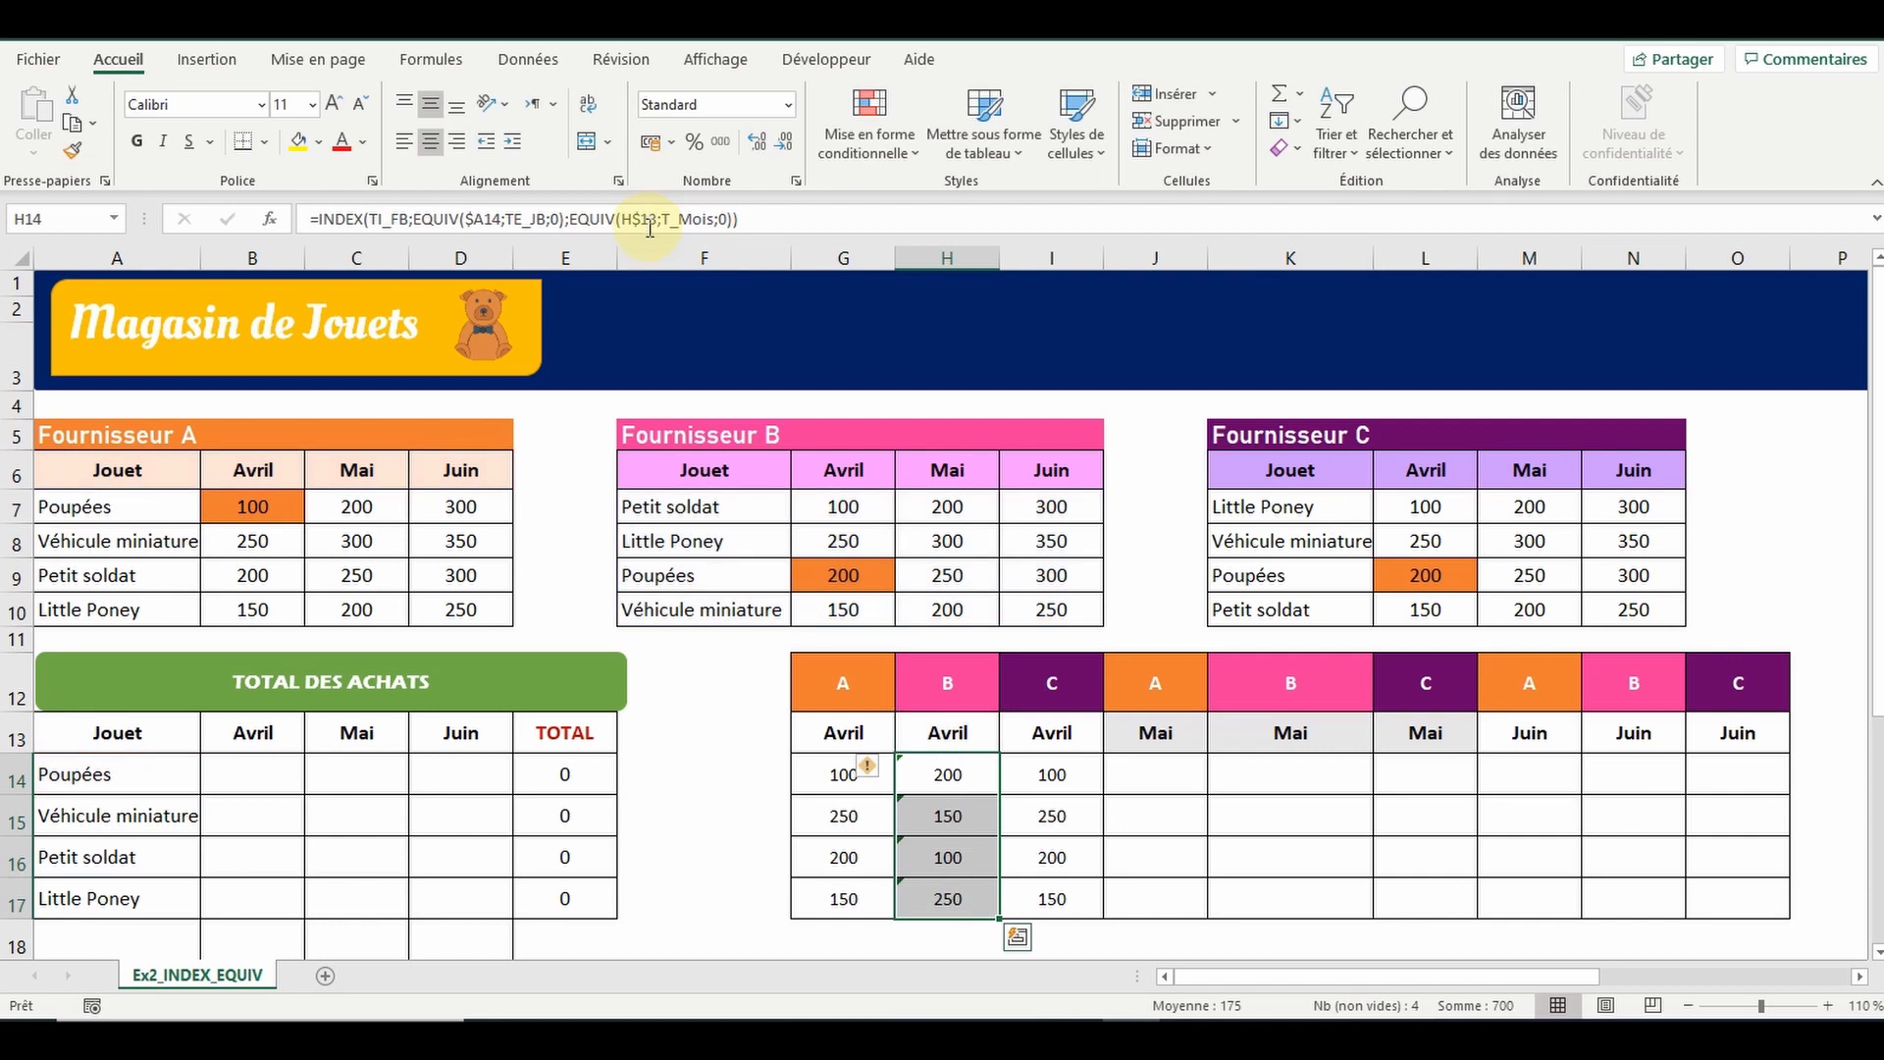
# In I14:I17, change the formula's named ranges to TI_FC and TE_JC, applying the edit to all selected cells
pyautogui.click(951, 772)
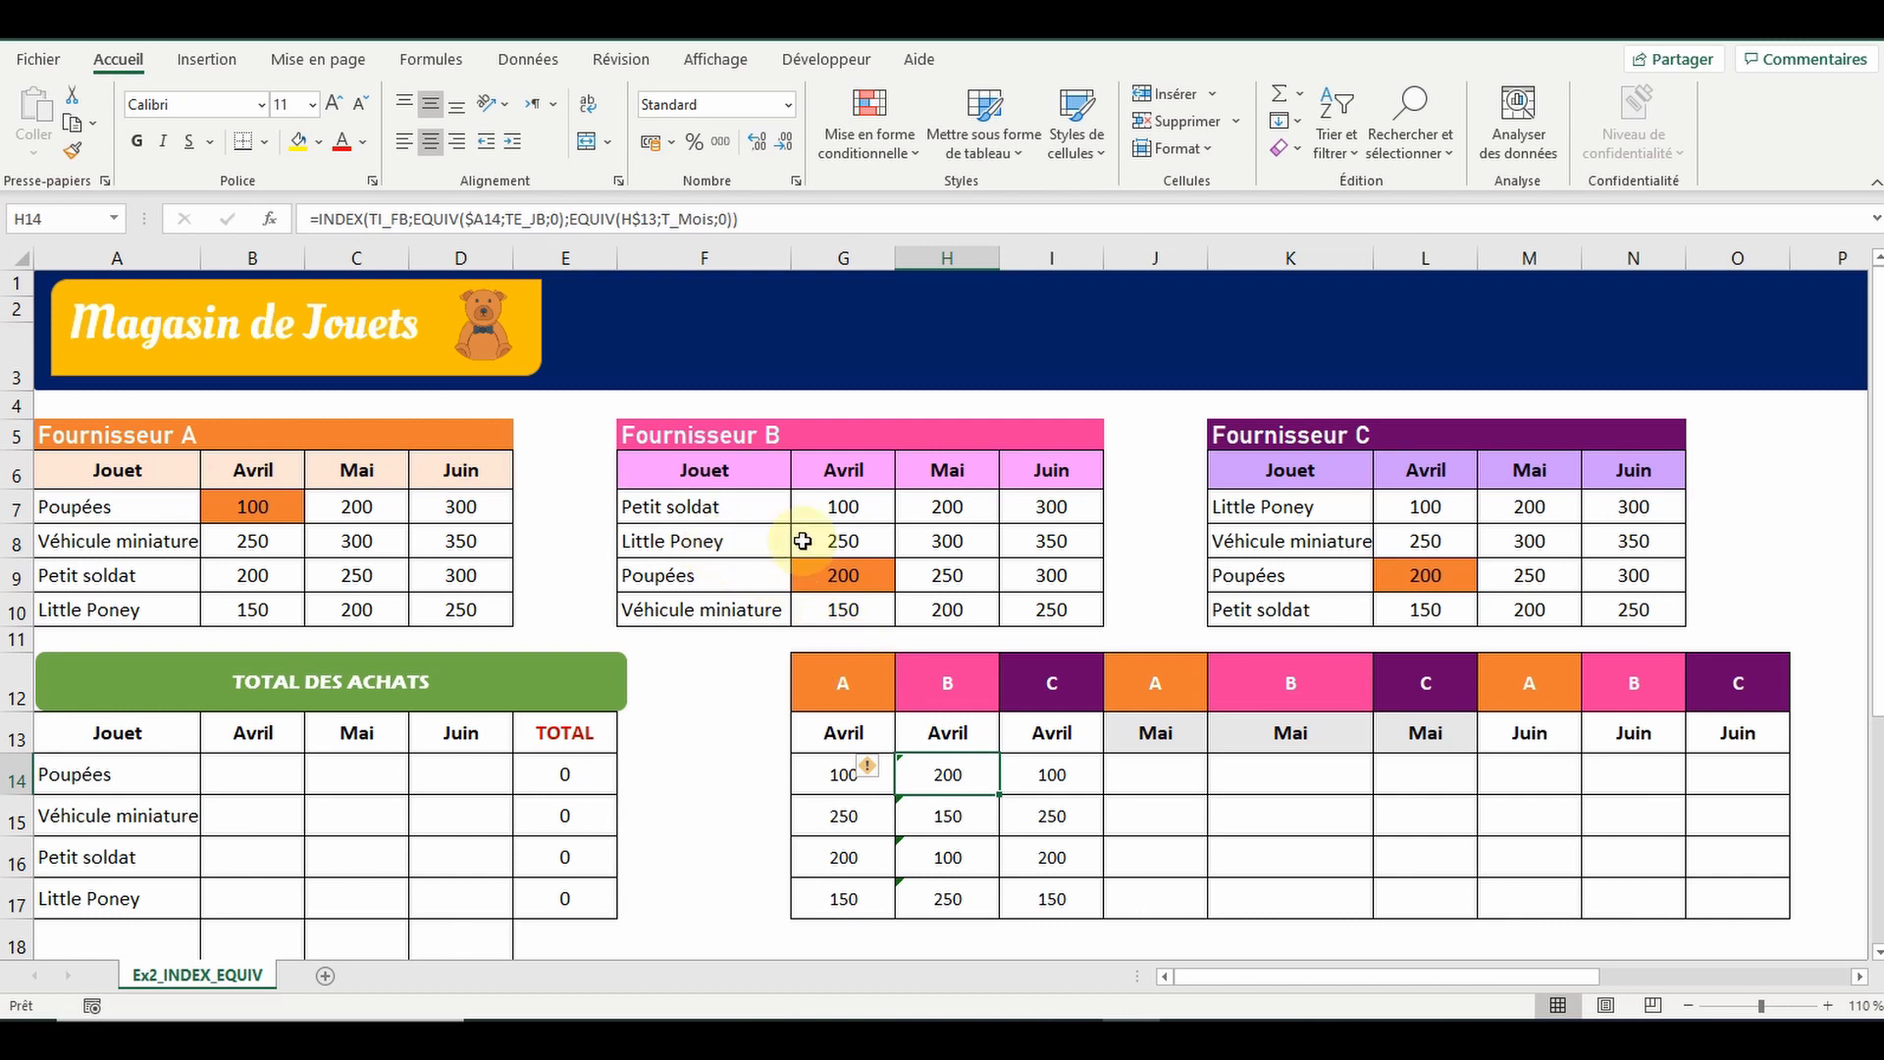
pyautogui.moveTo(1048, 774); pyautogui.dragTo(1045, 904)
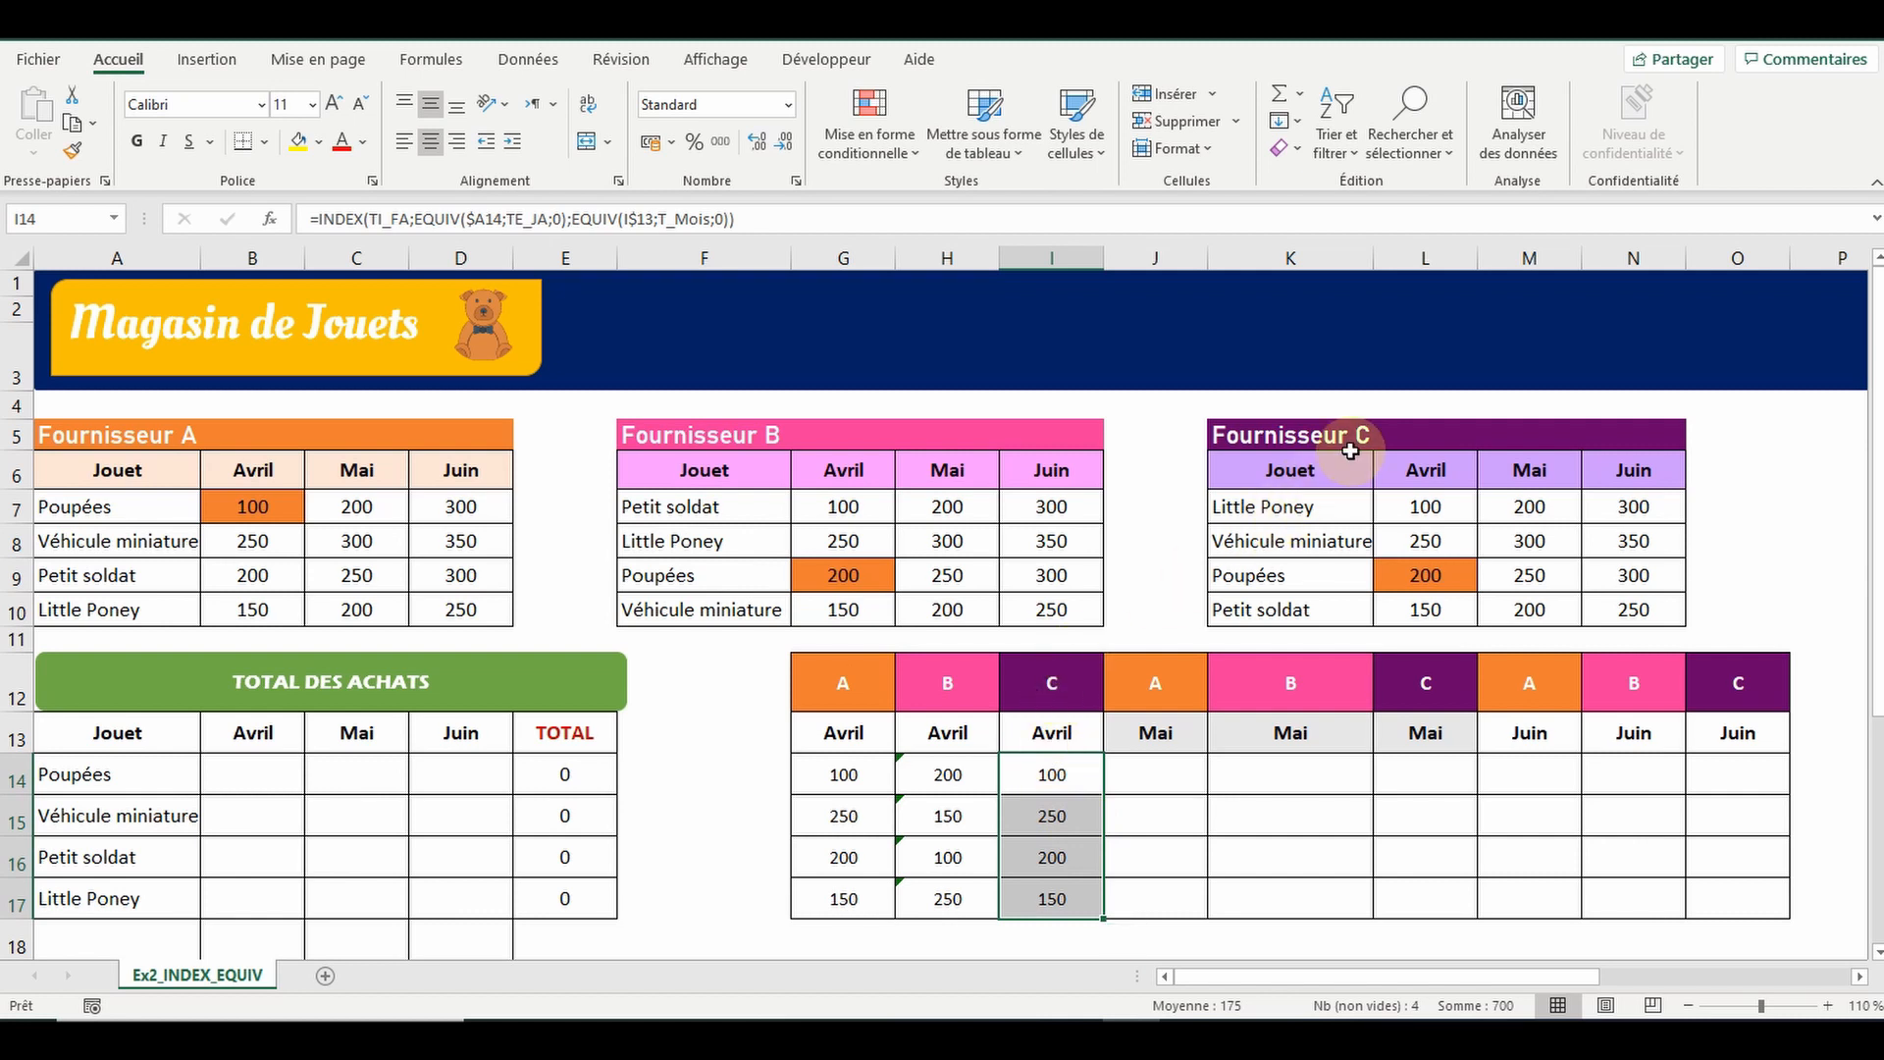
pyautogui.click(410, 218)
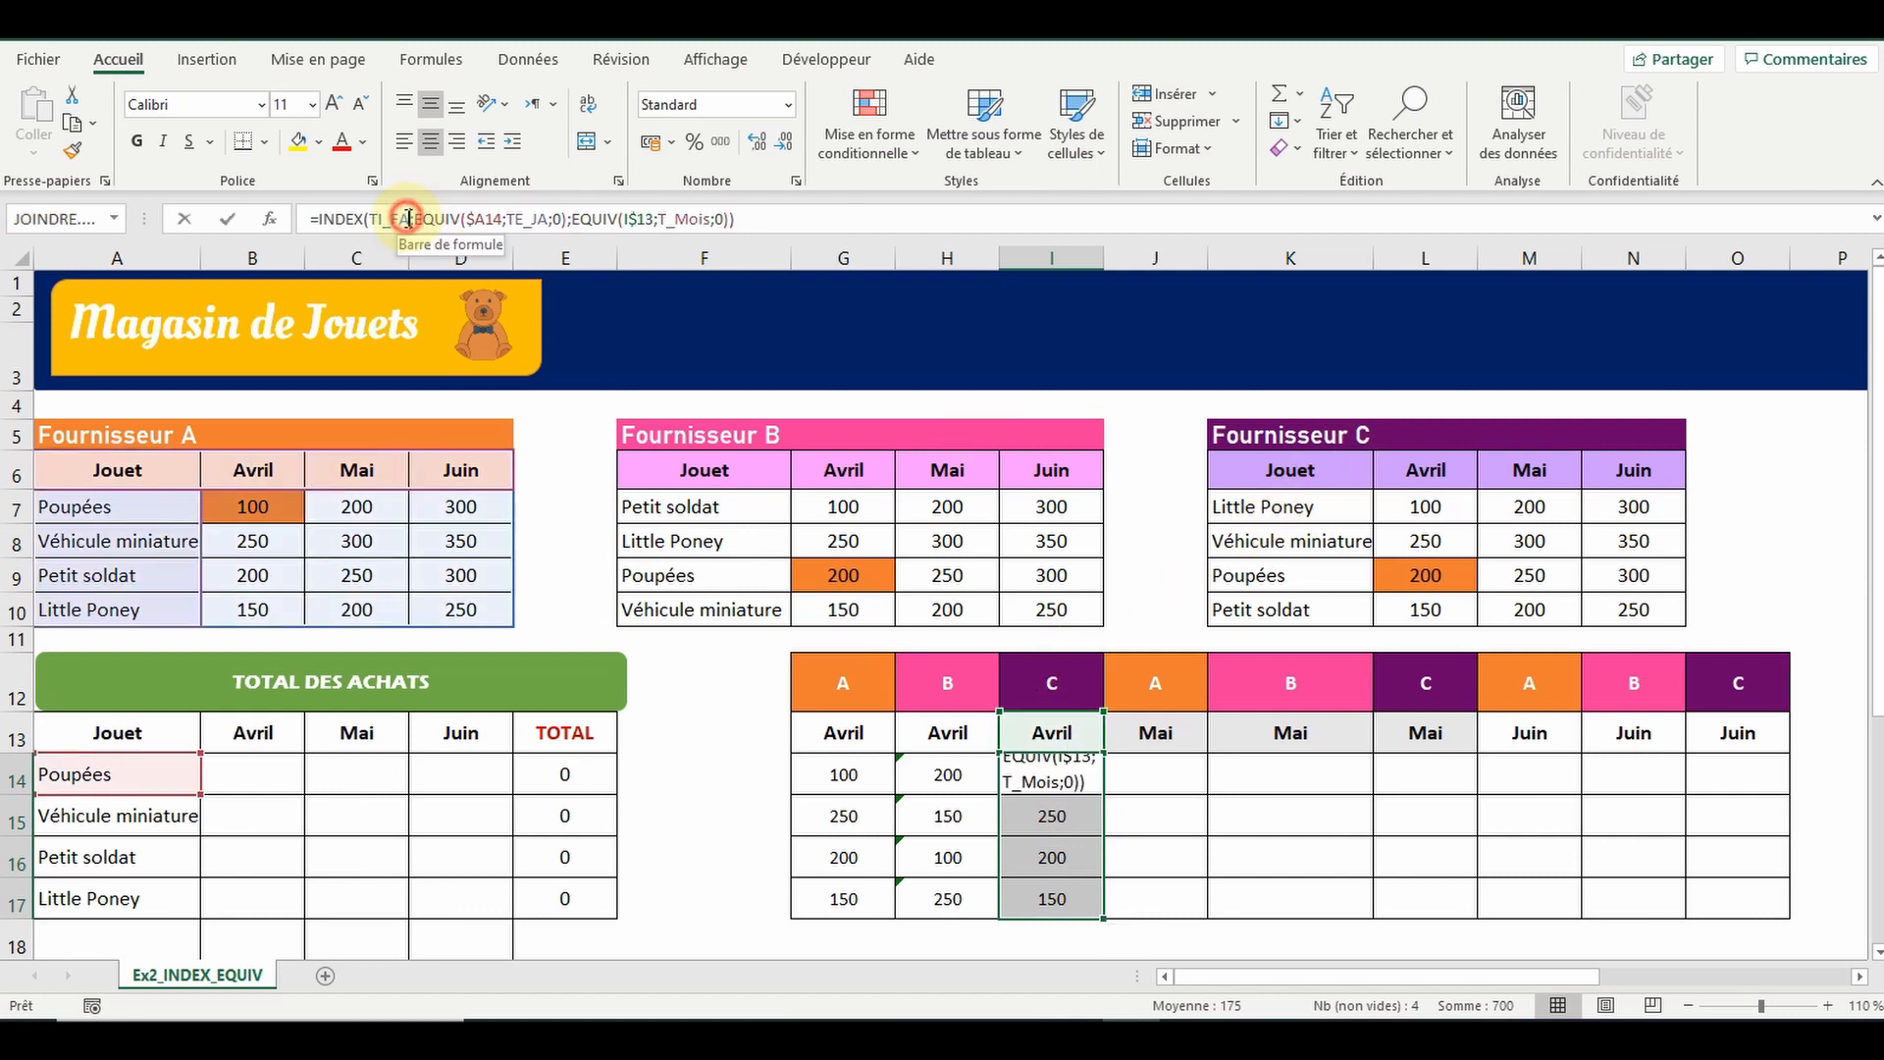
pyautogui.press('BackSpace')
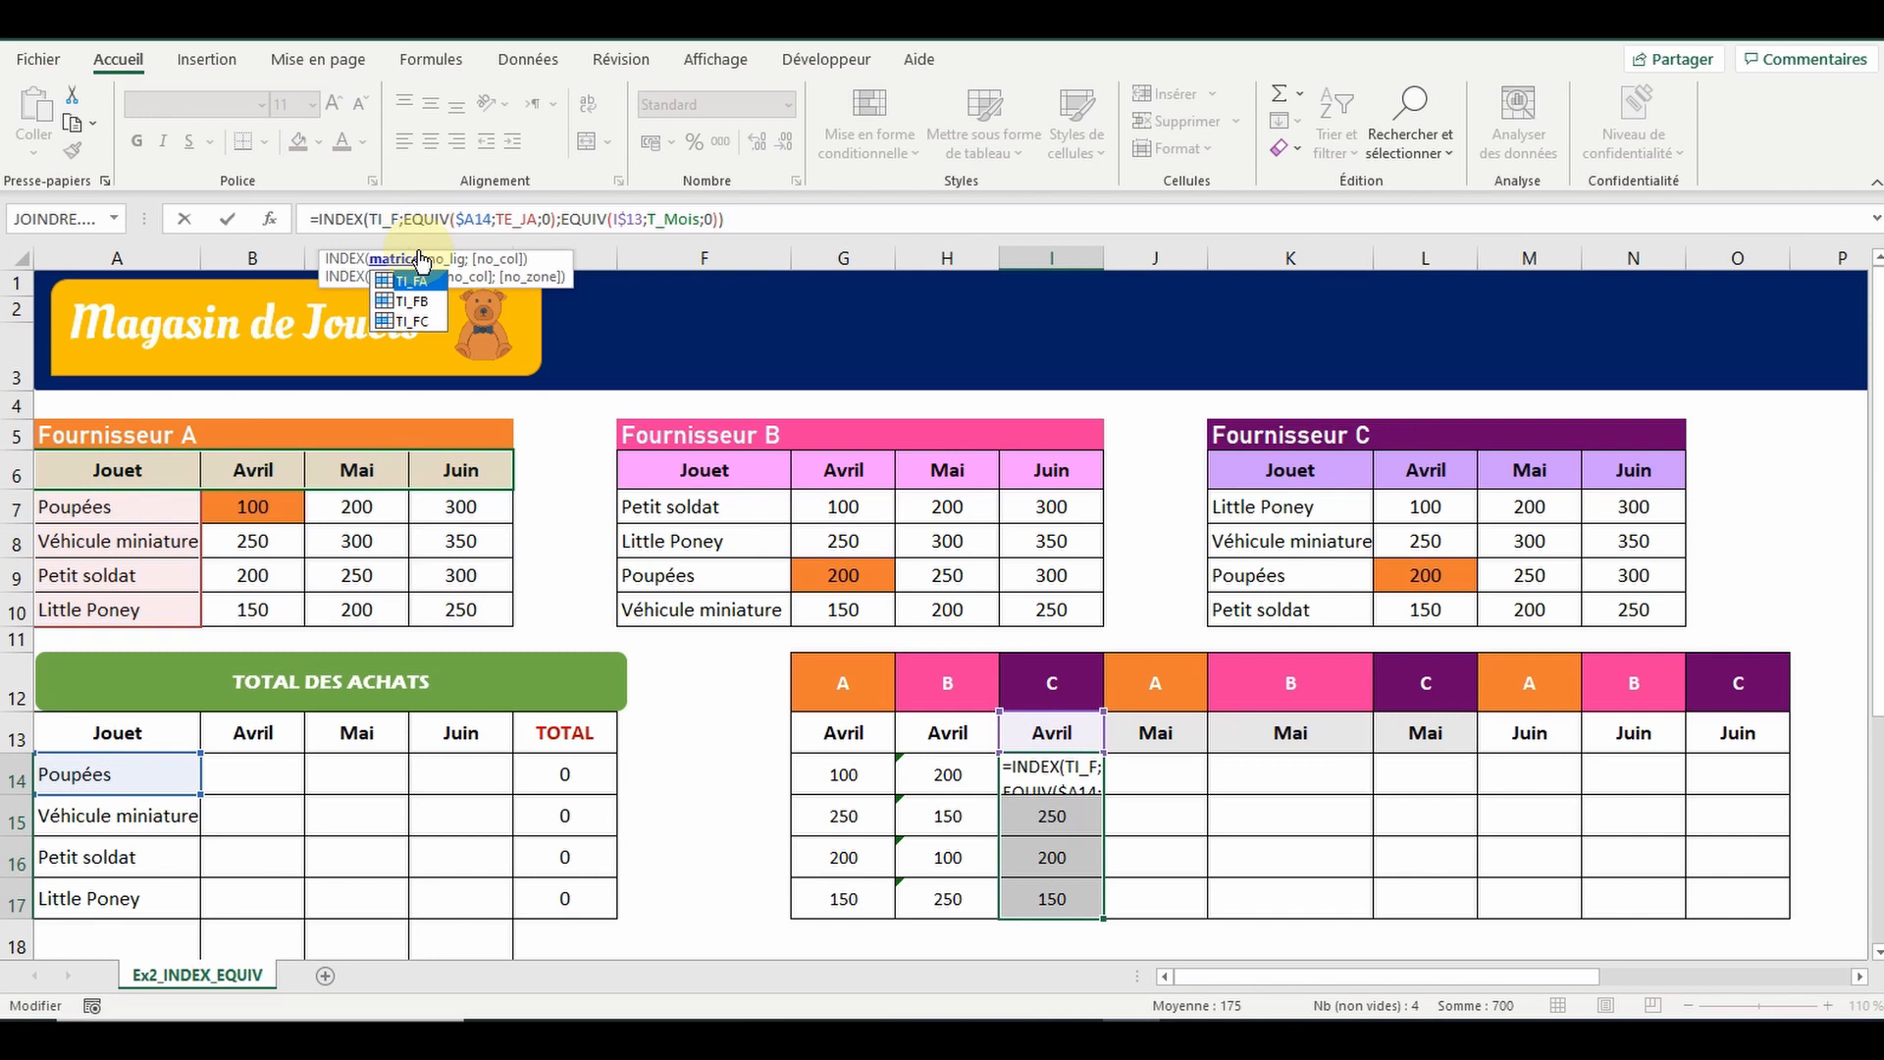
pyautogui.write('c')
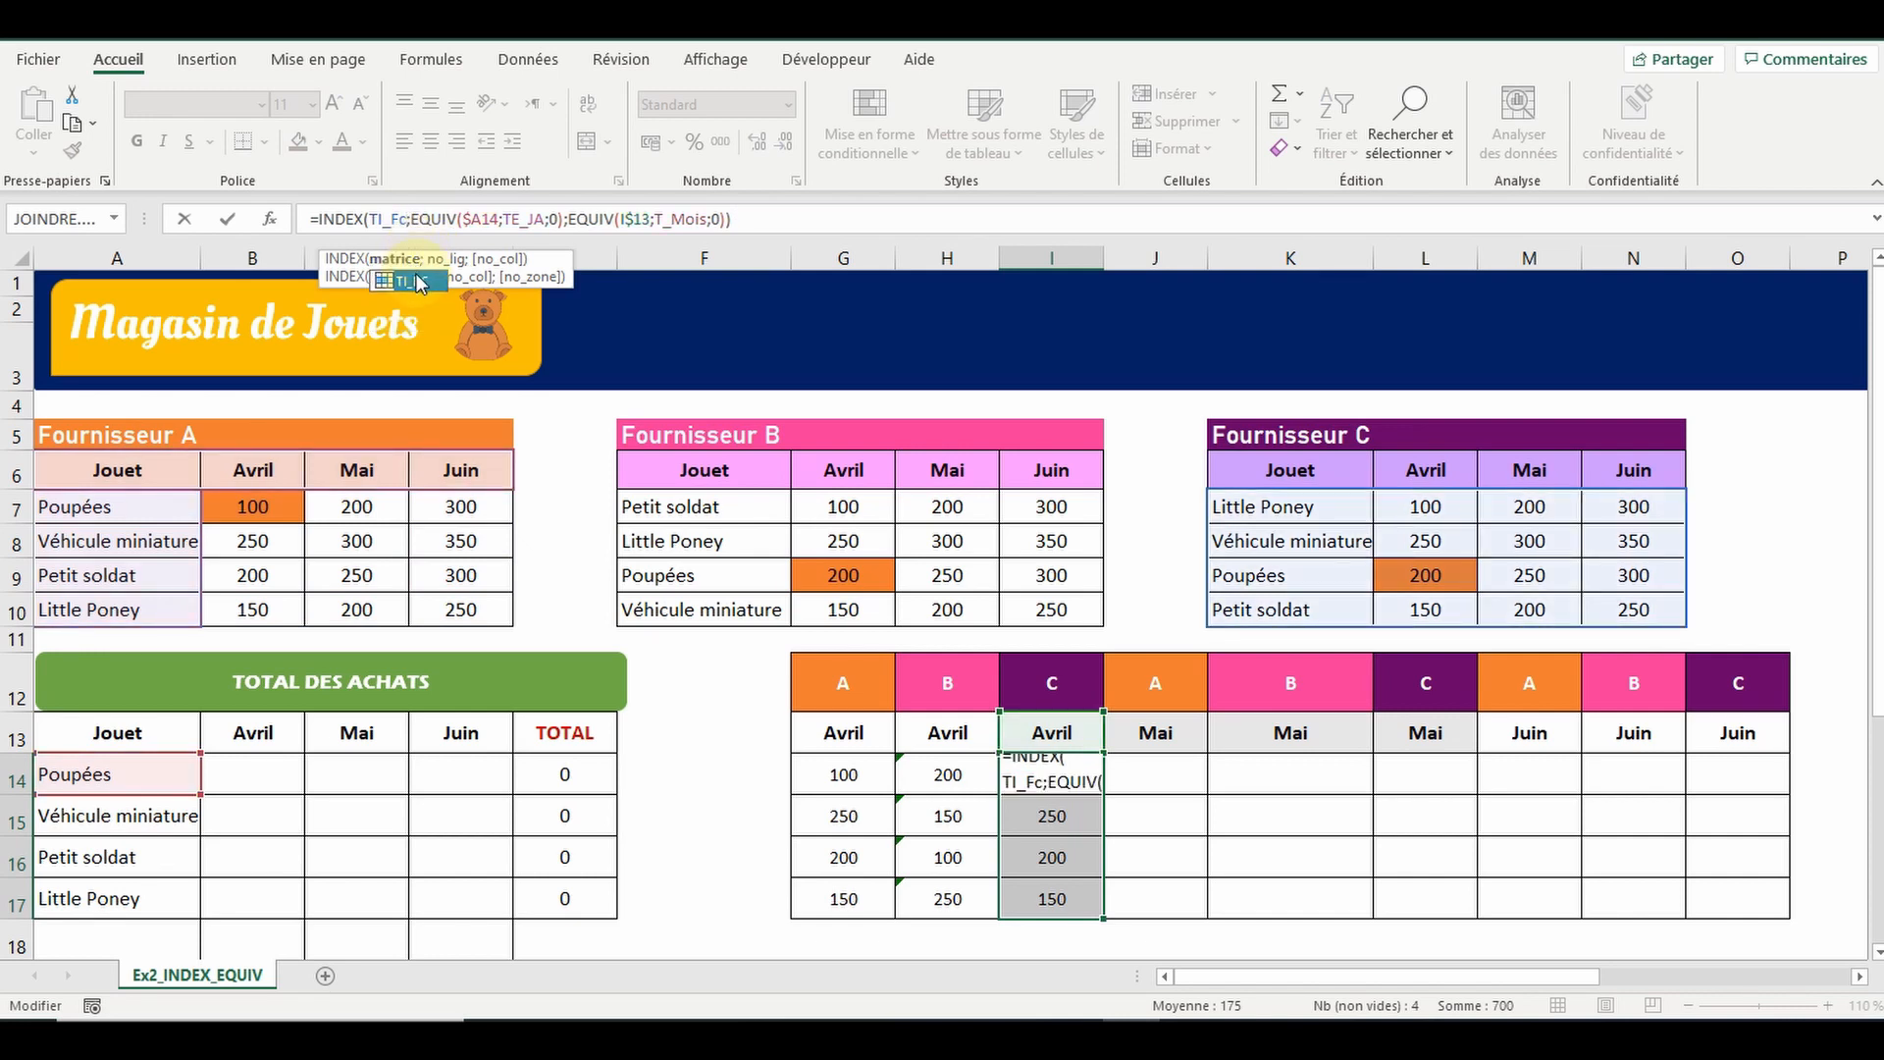
pyautogui.doubleClick(416, 277)
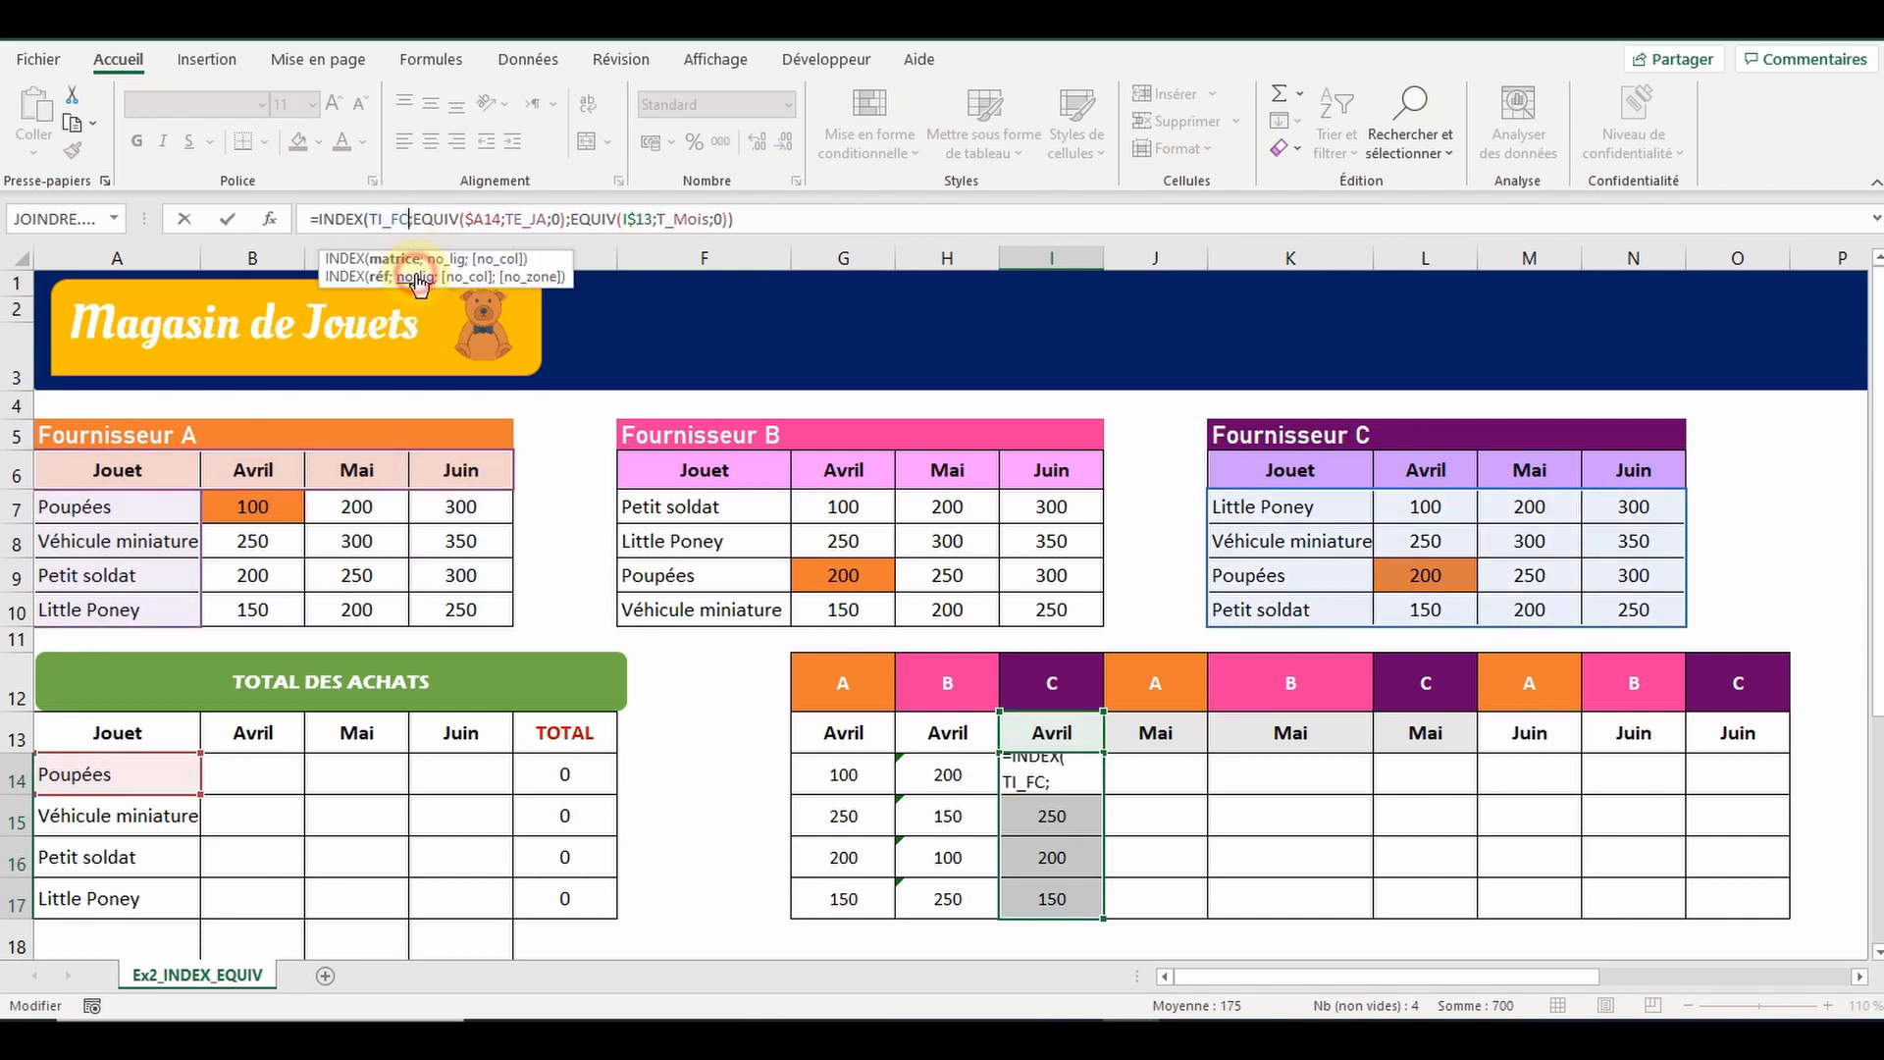
pyautogui.click(547, 217)
pyautogui.press('BackSpace')
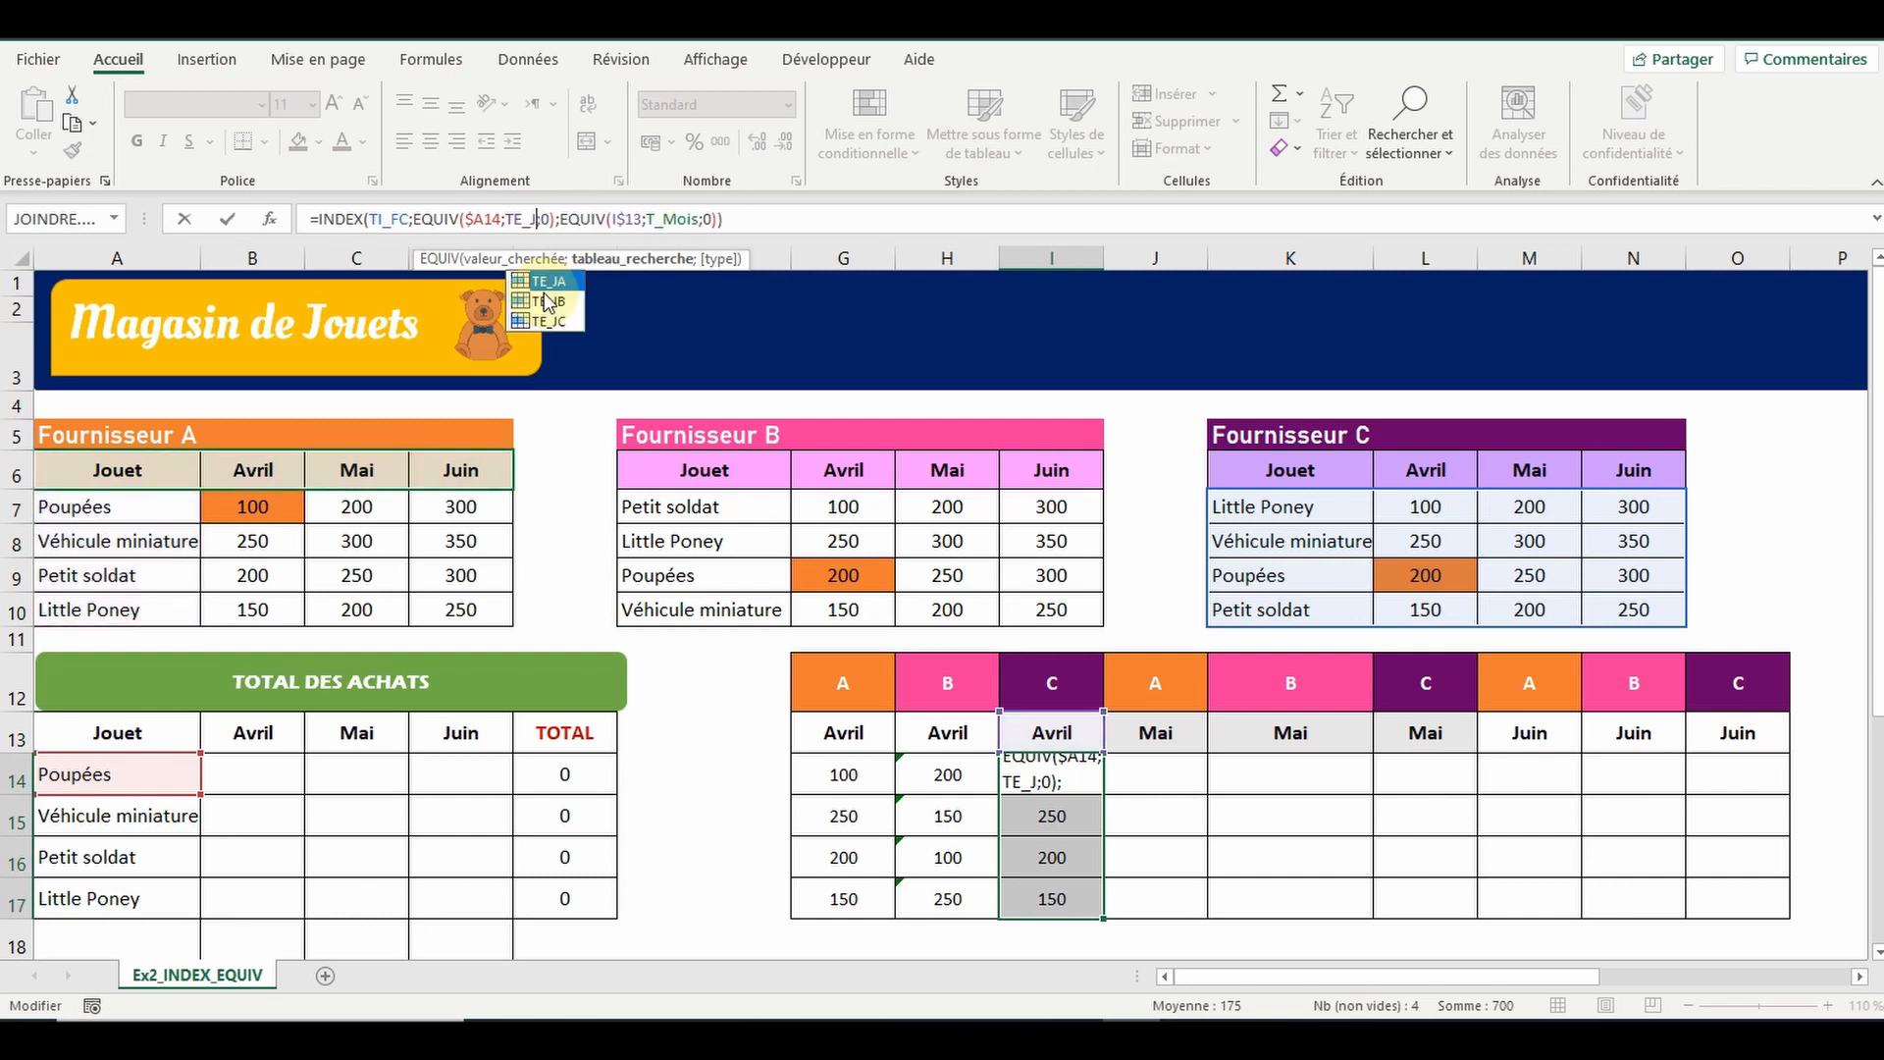
pyautogui.write('c')
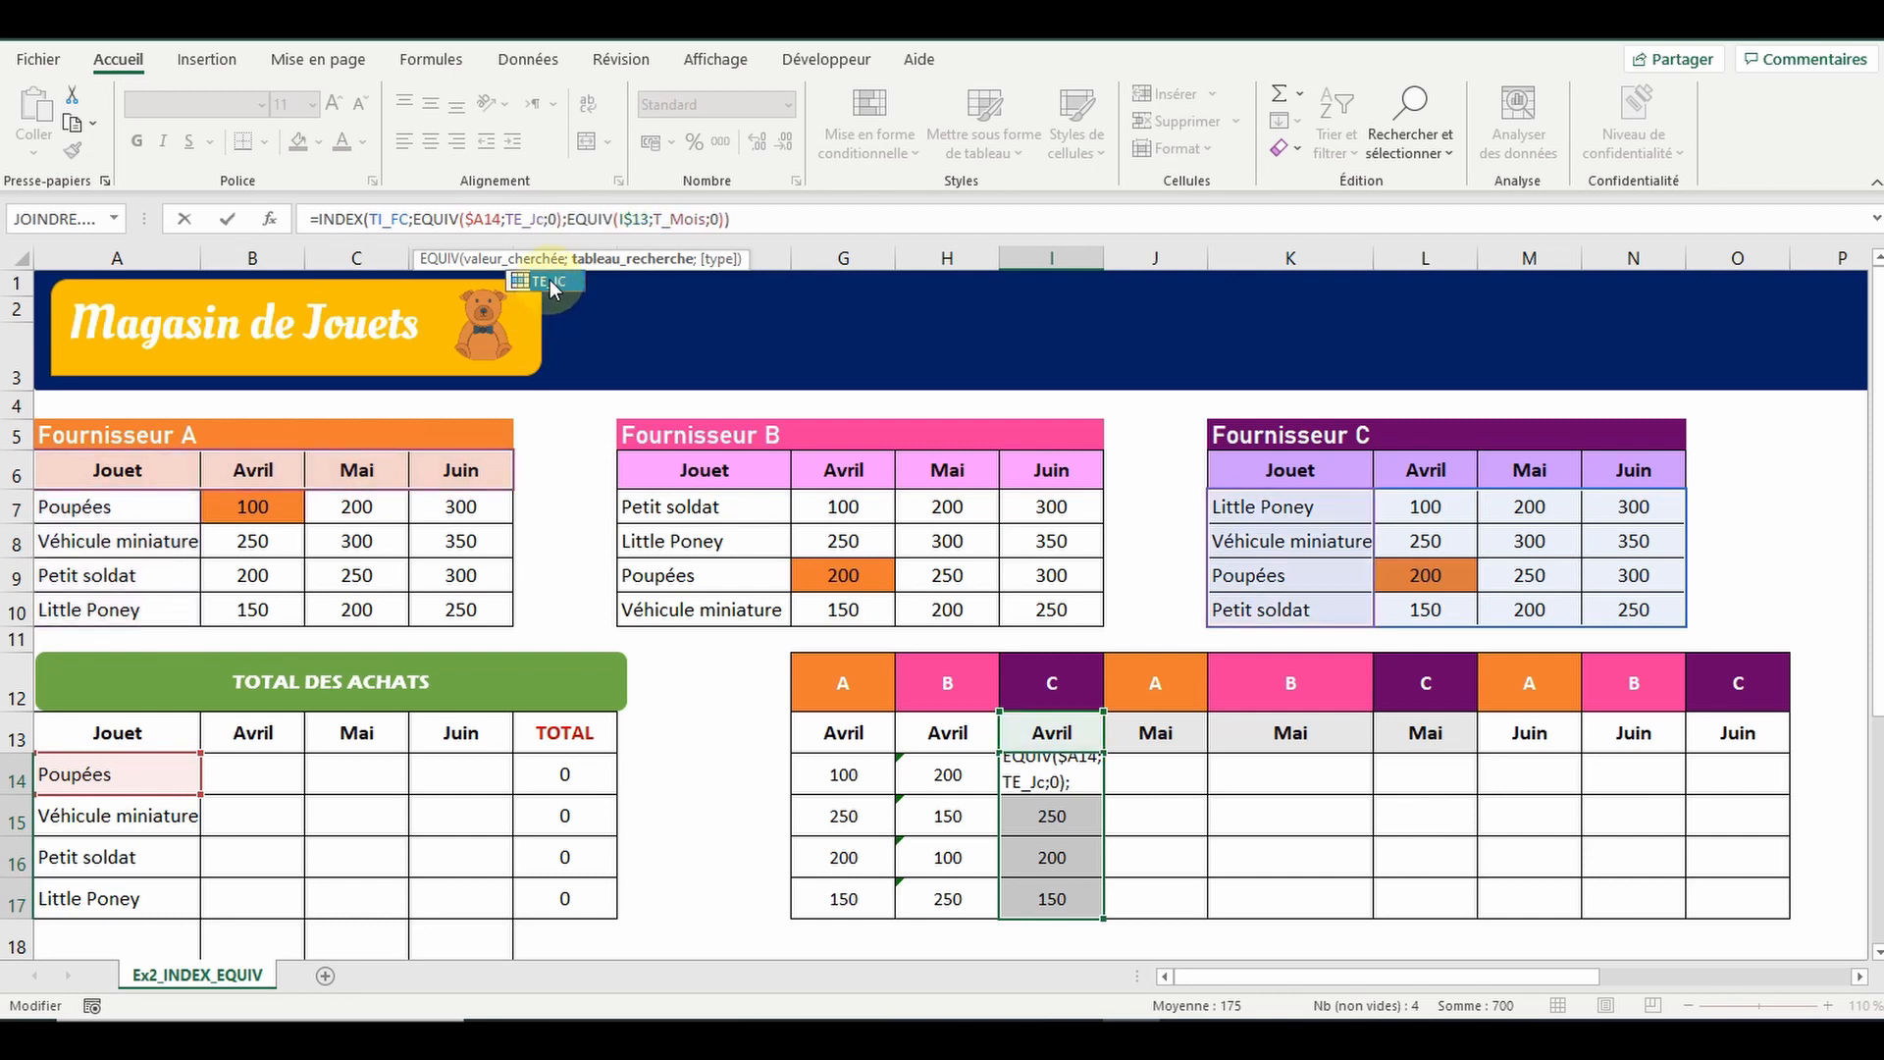
pyautogui.doubleClick(549, 282)
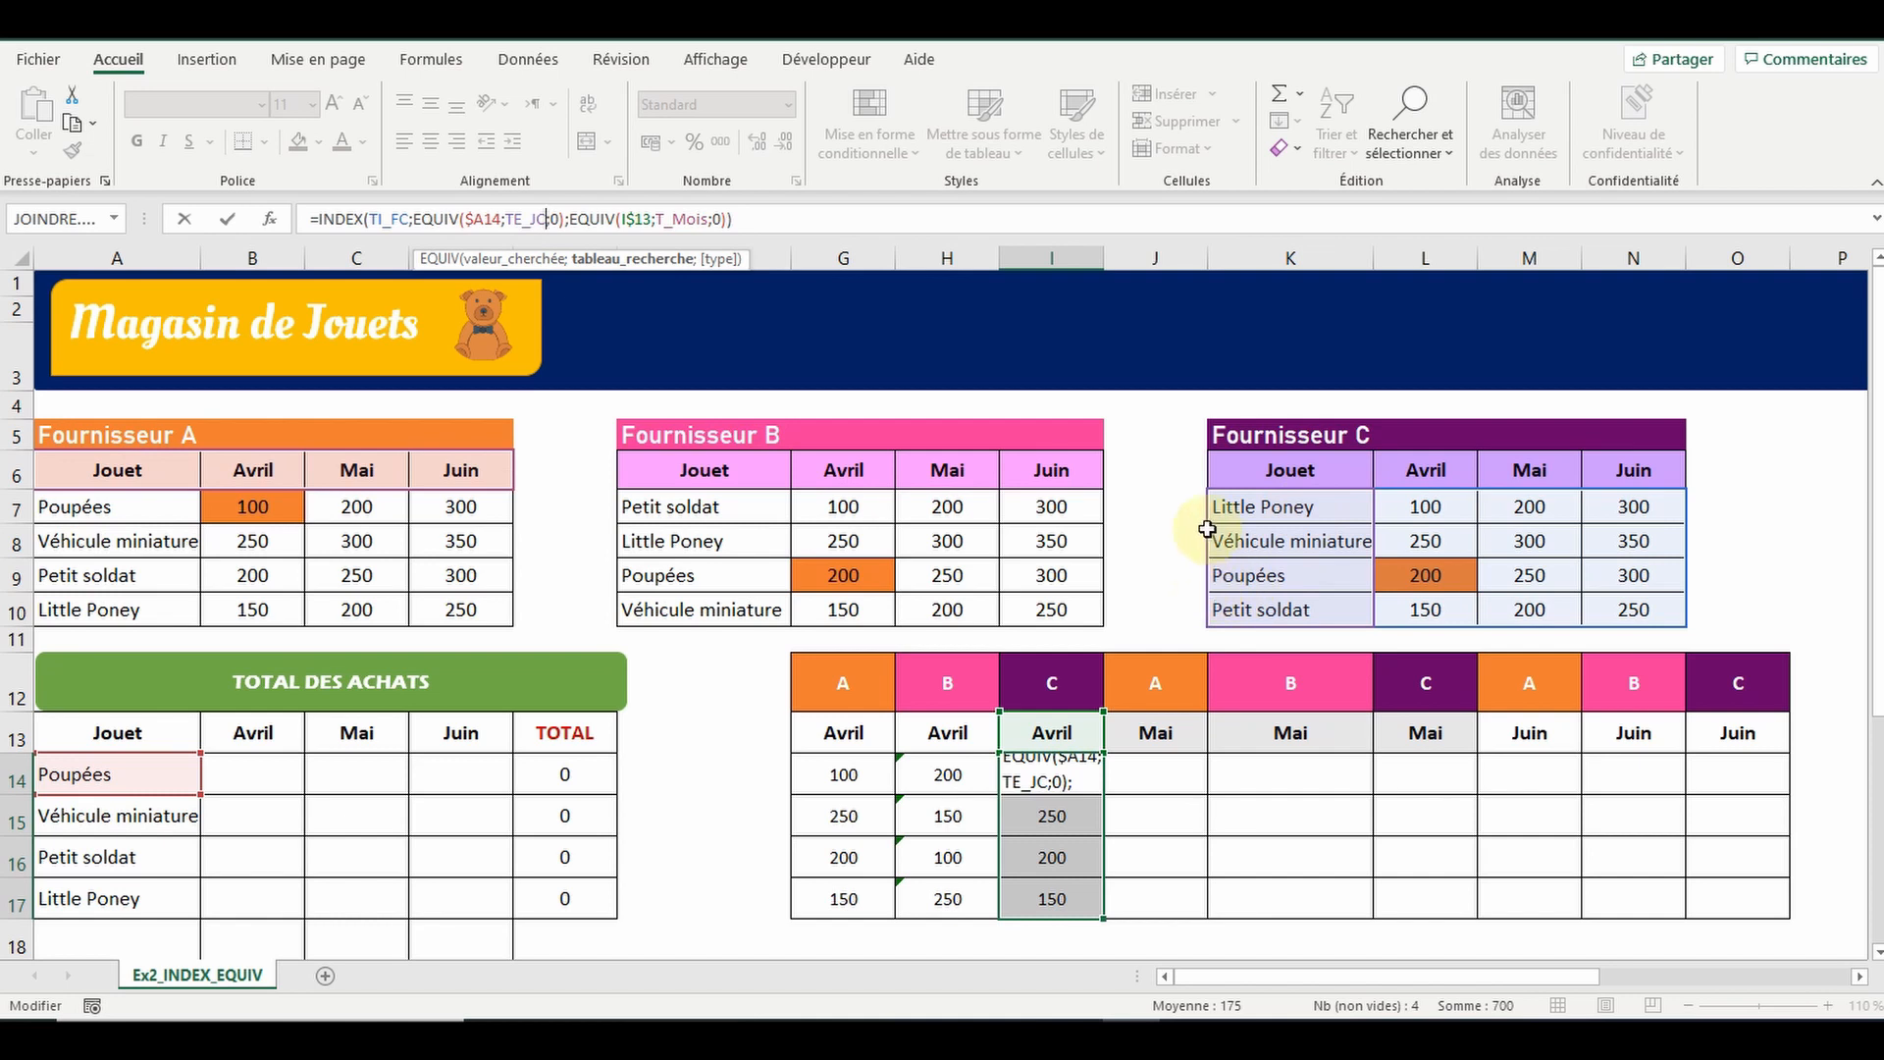
pyautogui.hotkey('ctrl', 'Return')
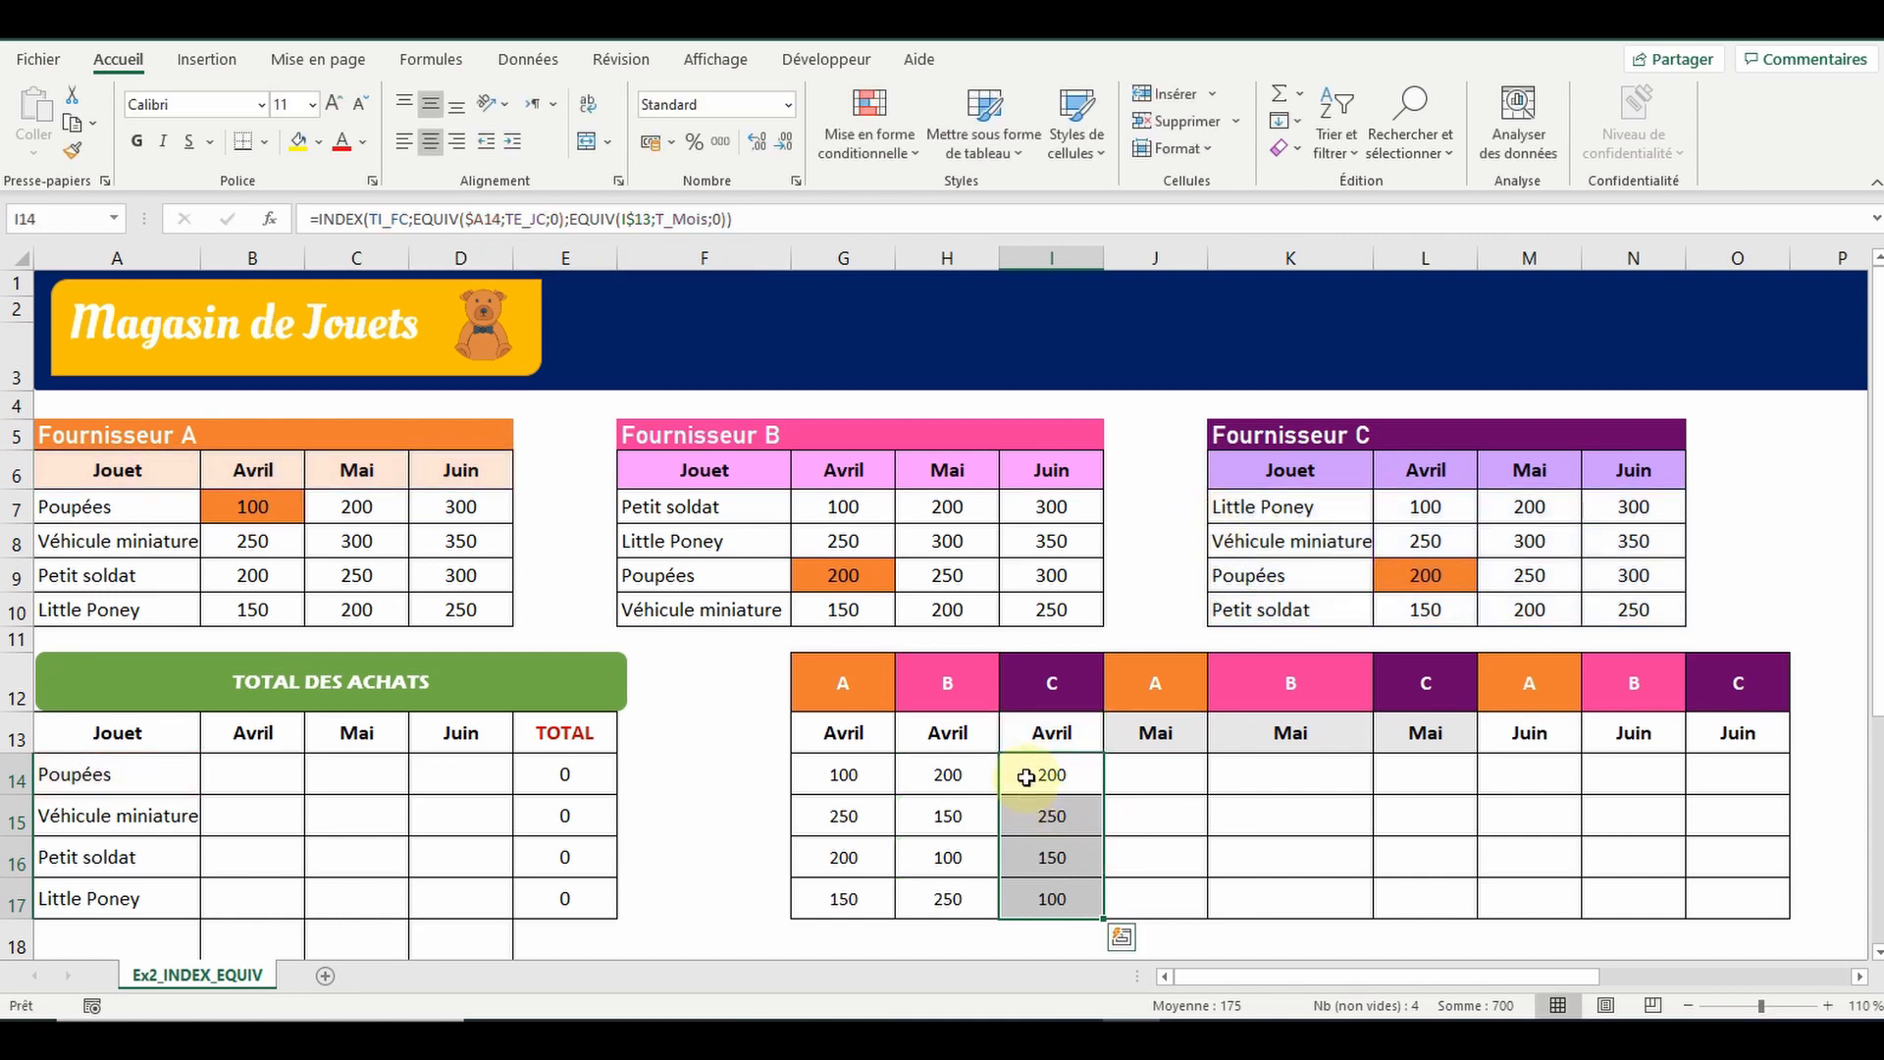
# Copy the April formulas from G14:I17 into the May and June columns, J14:O17
pyautogui.click(1020, 774)
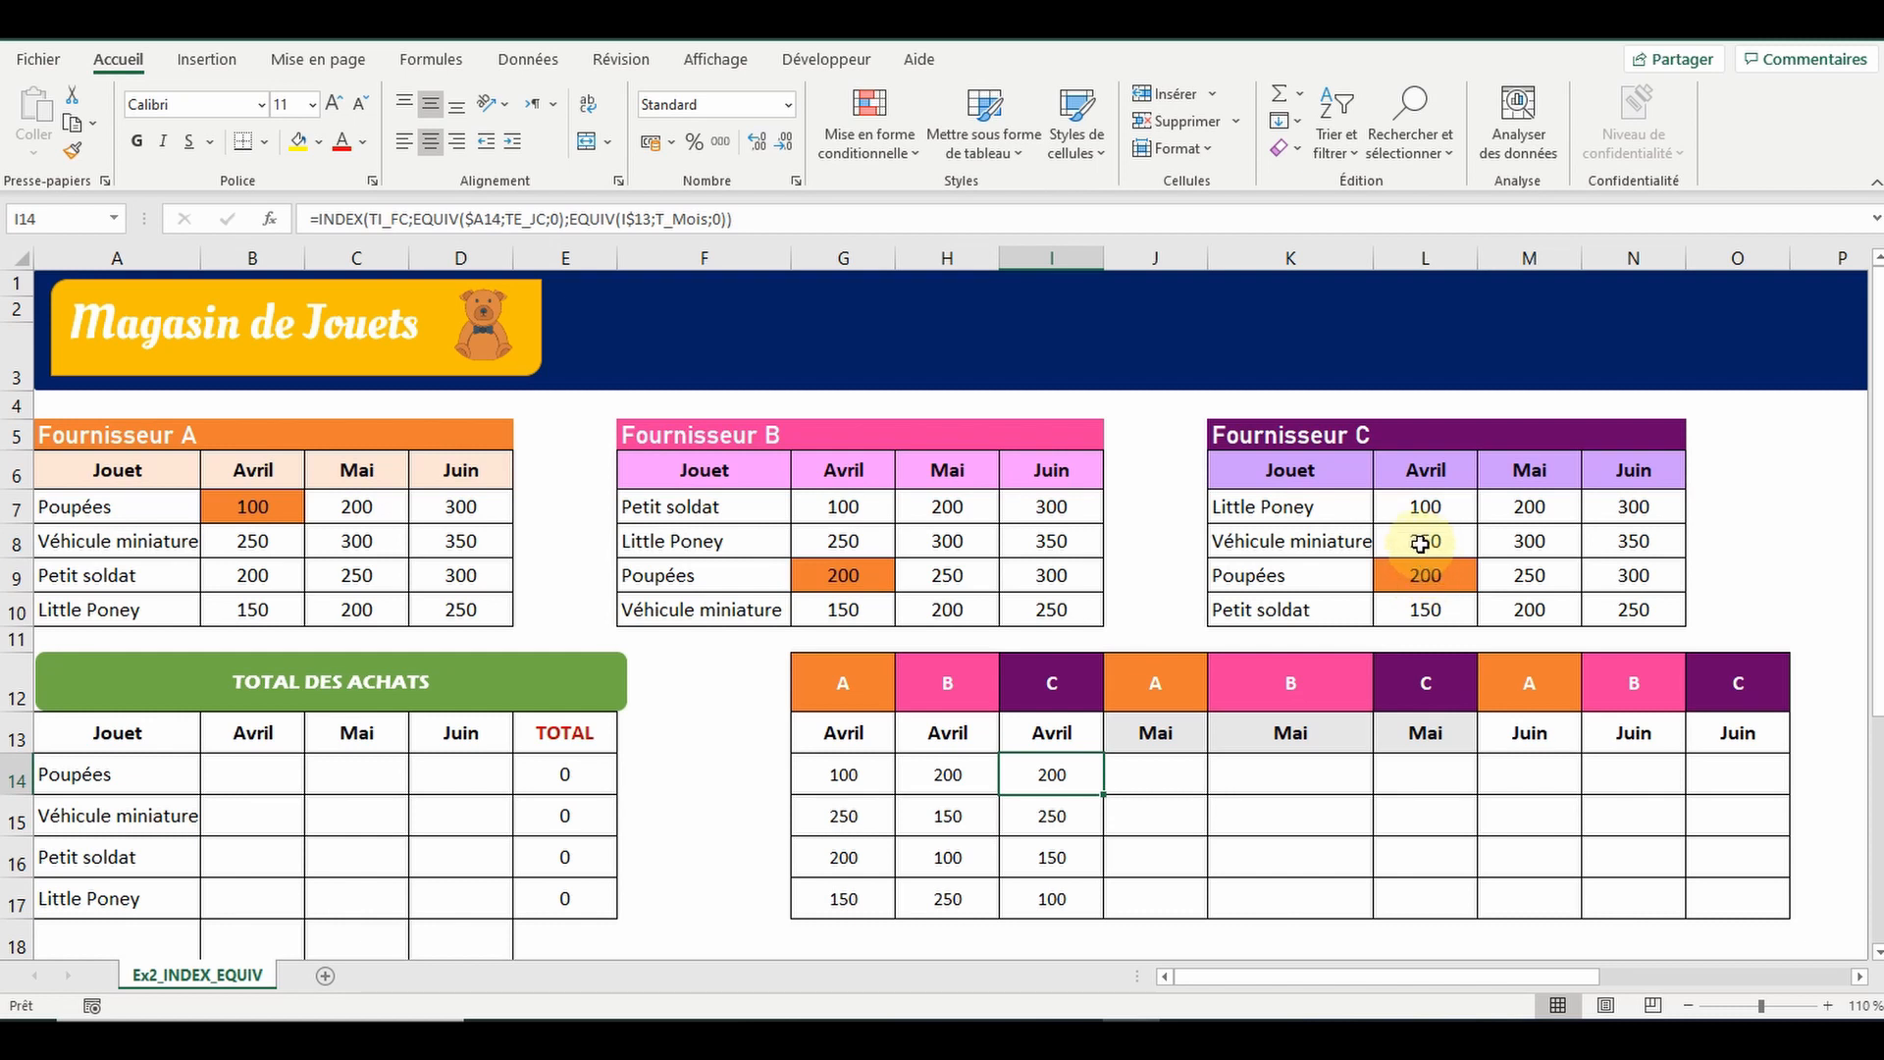
pyautogui.click(1050, 856)
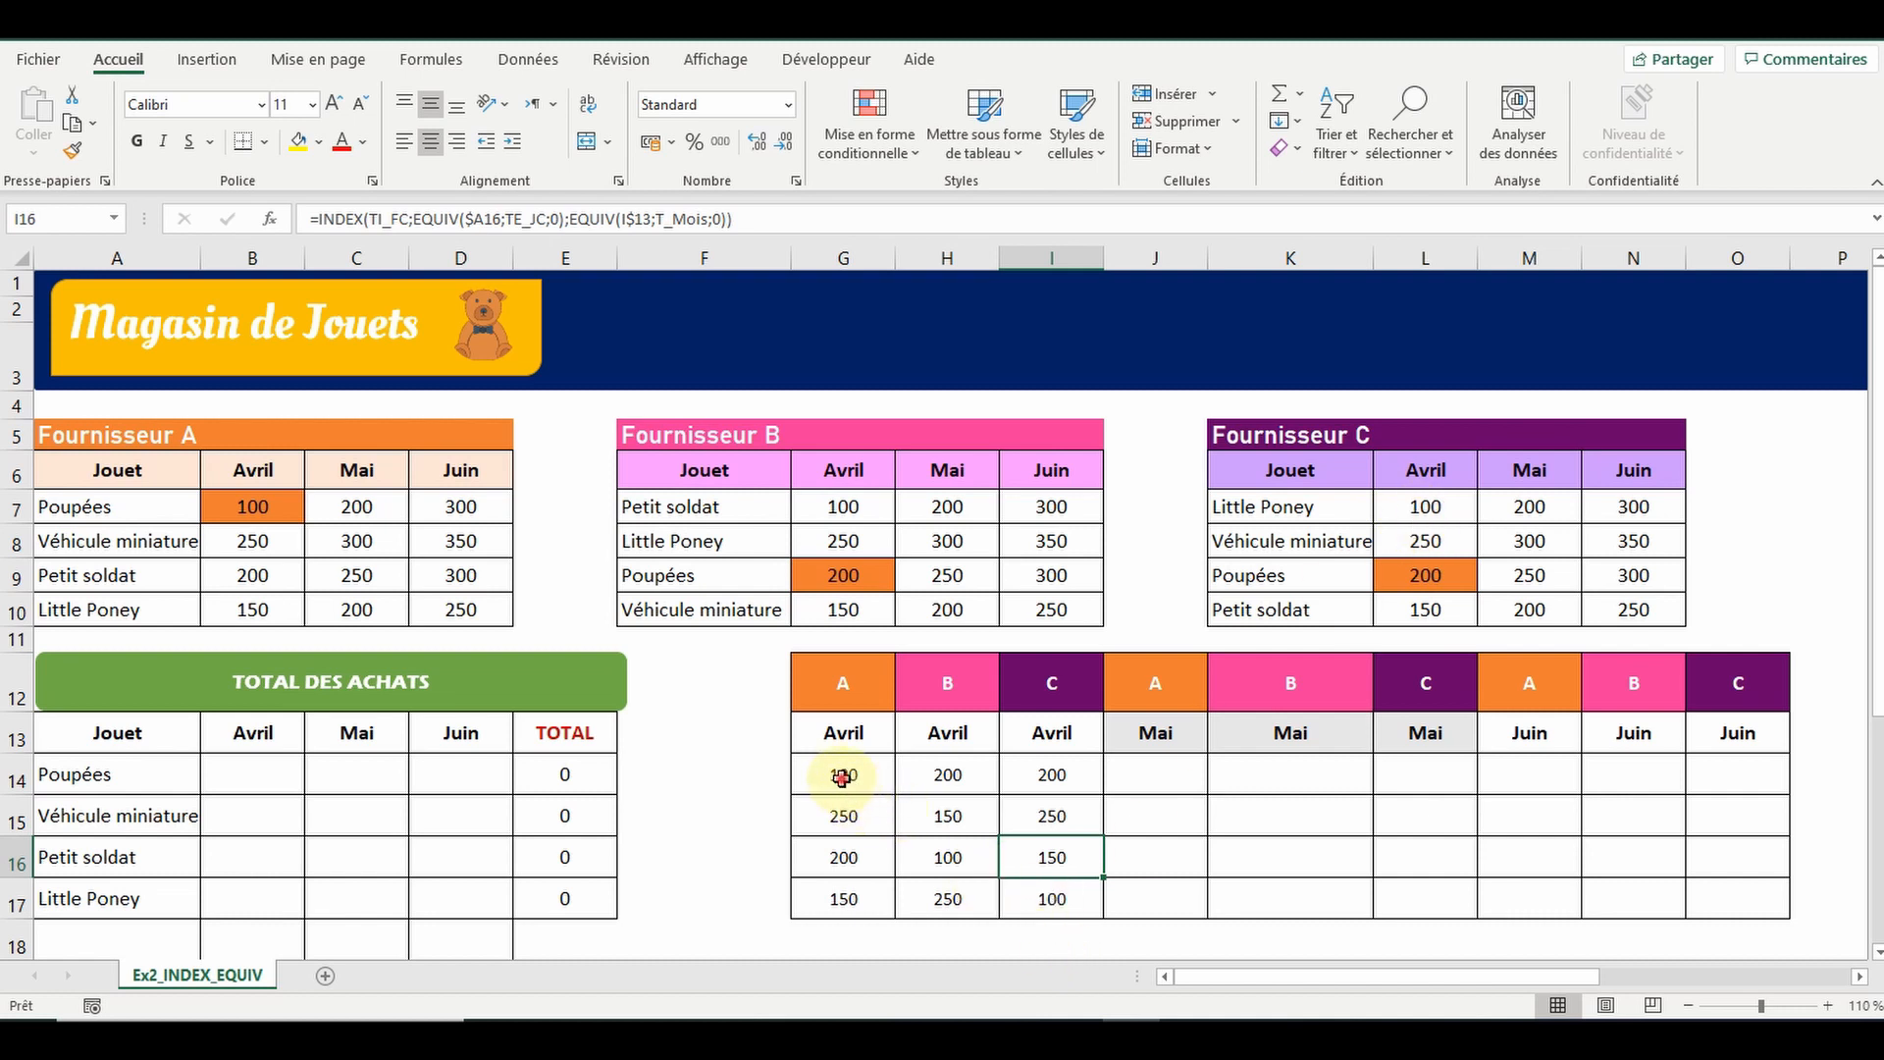
pyautogui.moveTo(841, 775); pyautogui.dragTo(1049, 899)
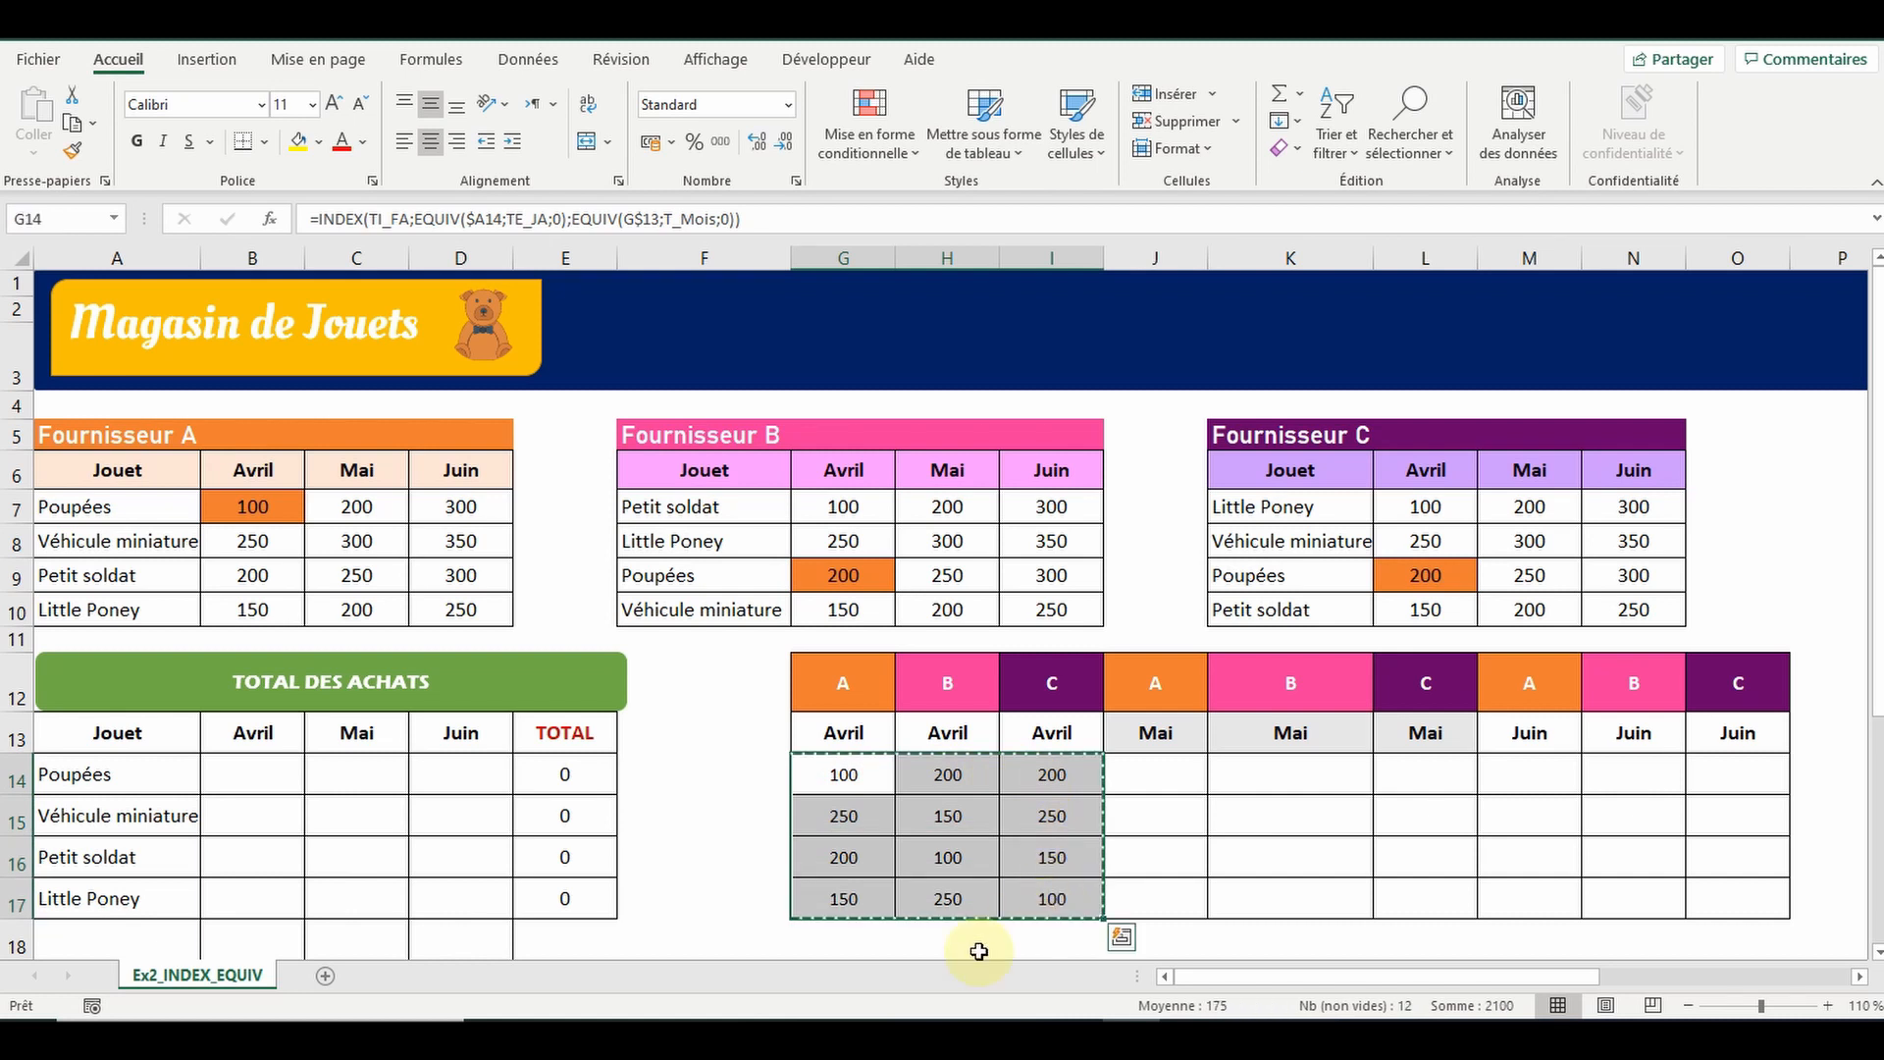
pyautogui.hotkey('ctrl', 'c')
pyautogui.moveTo(1145, 777); pyautogui.dragTo(1711, 886)
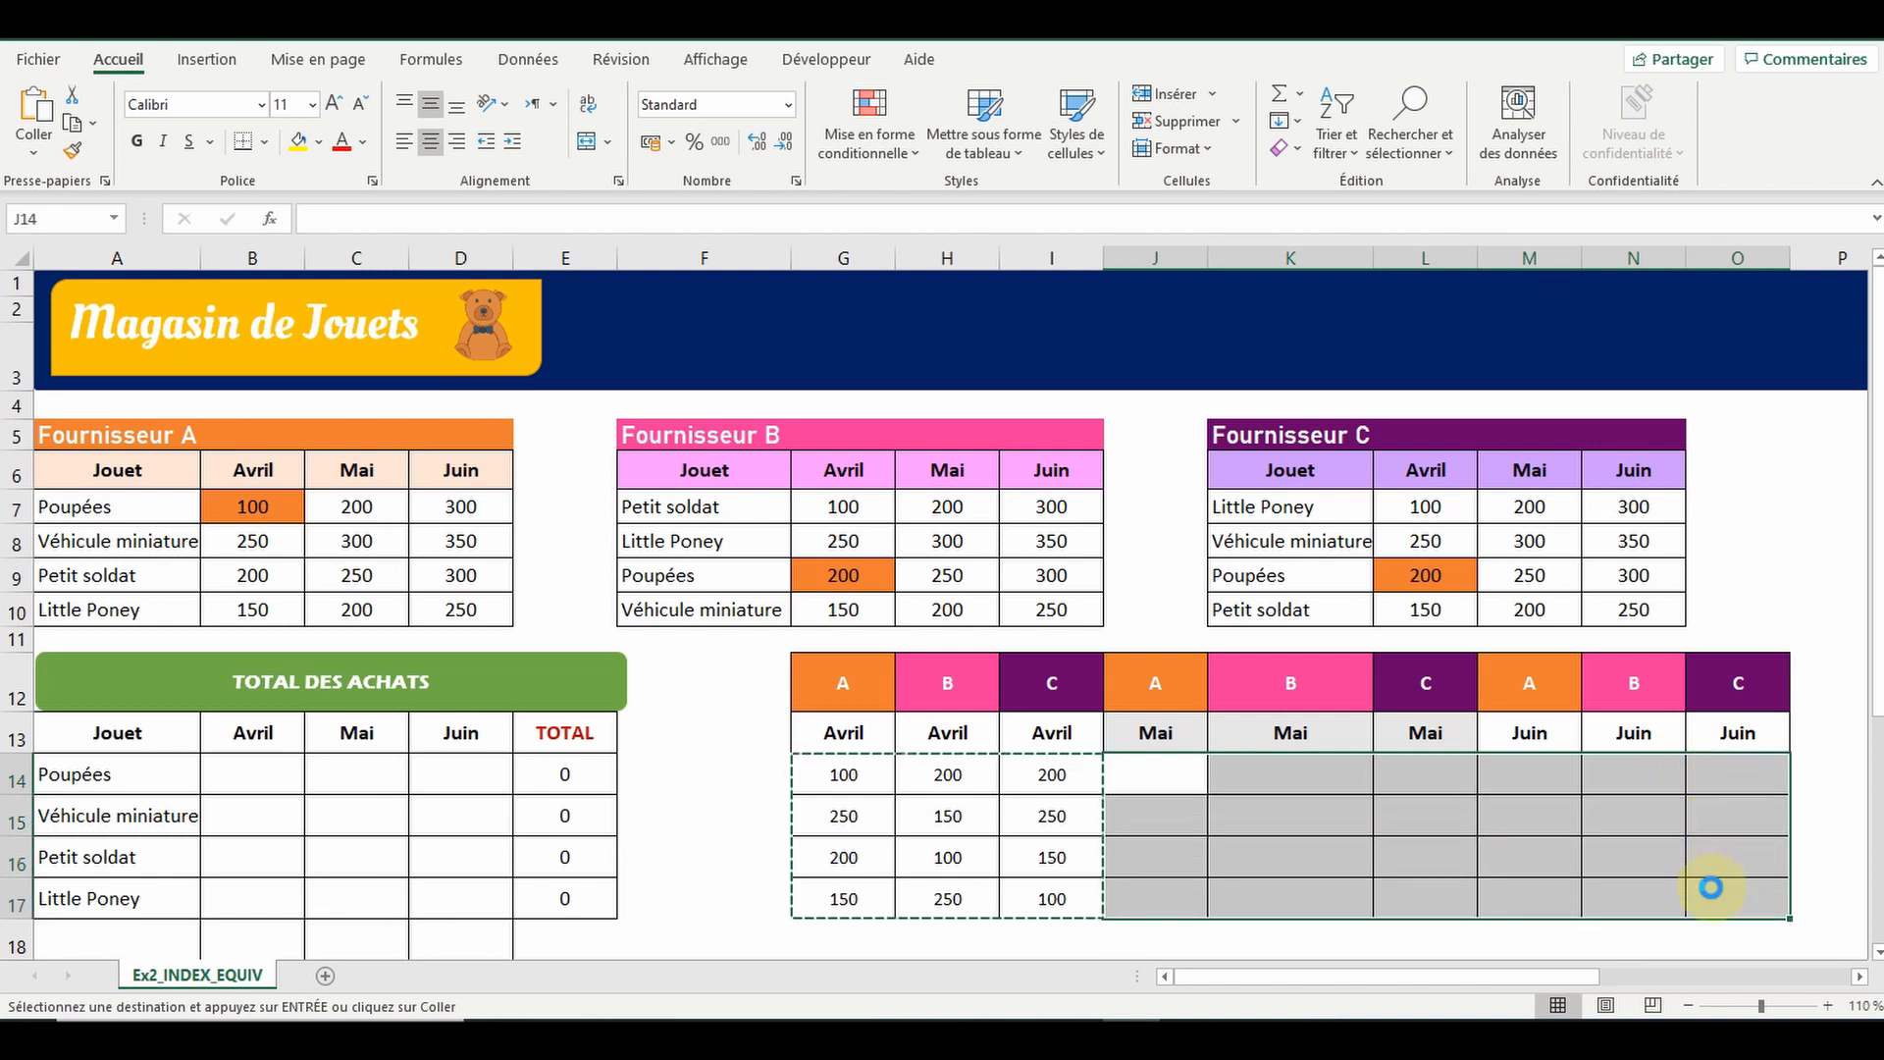
pyautogui.press('Return')
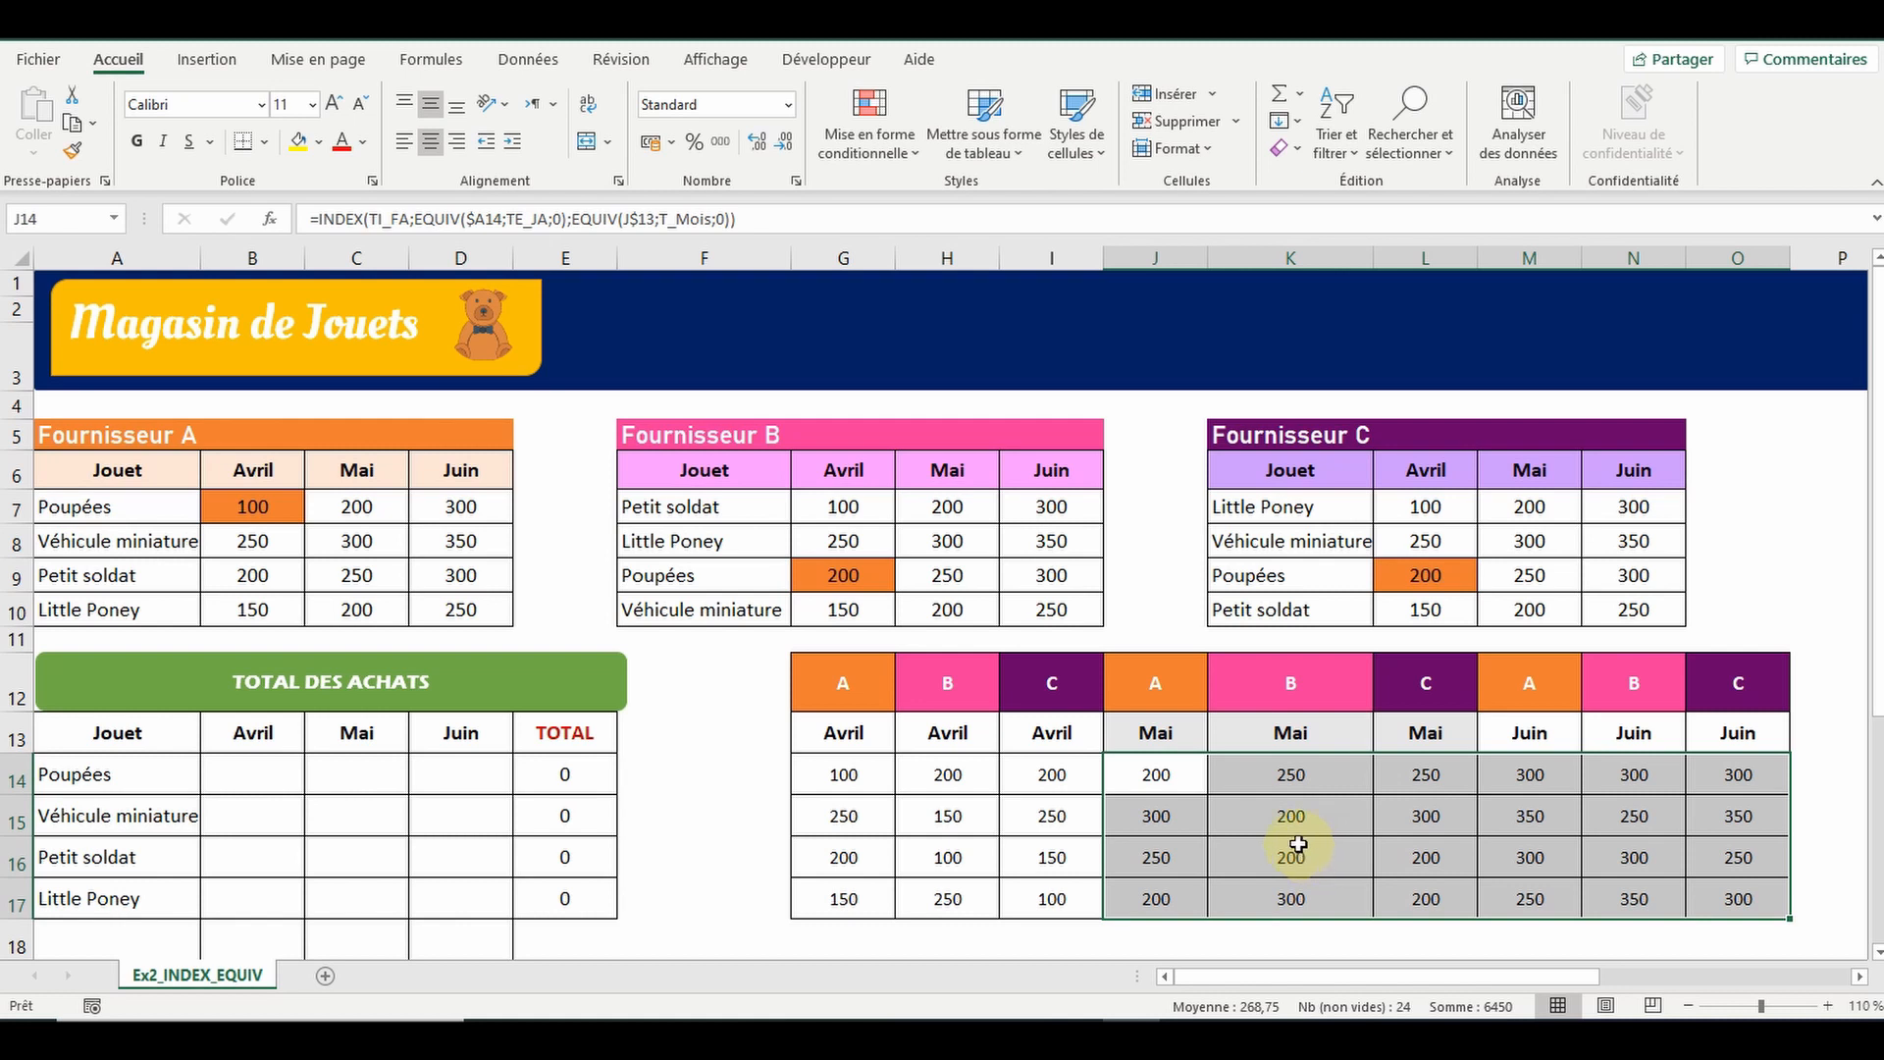
# Compare the May and June lookup results in J14:O17 with the quantities in the supplier tables
pyautogui.click(1164, 777)
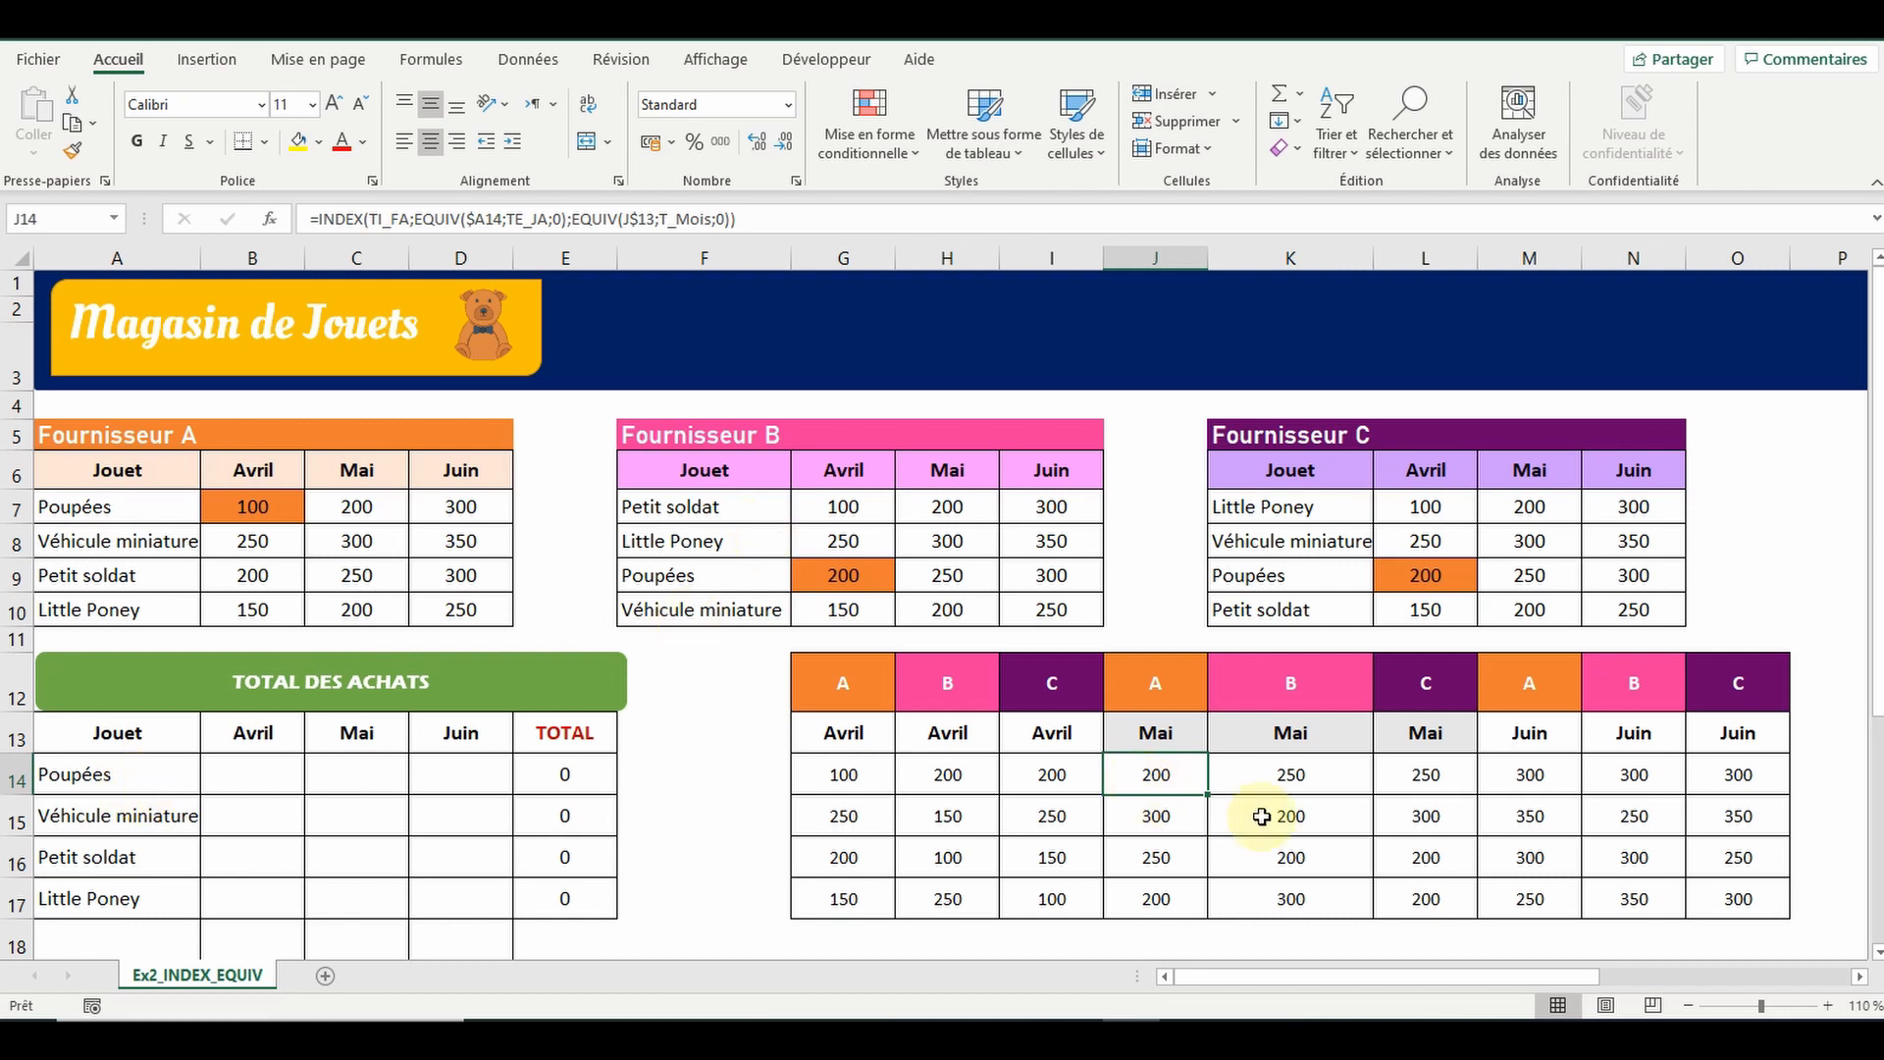
pyautogui.click(1286, 774)
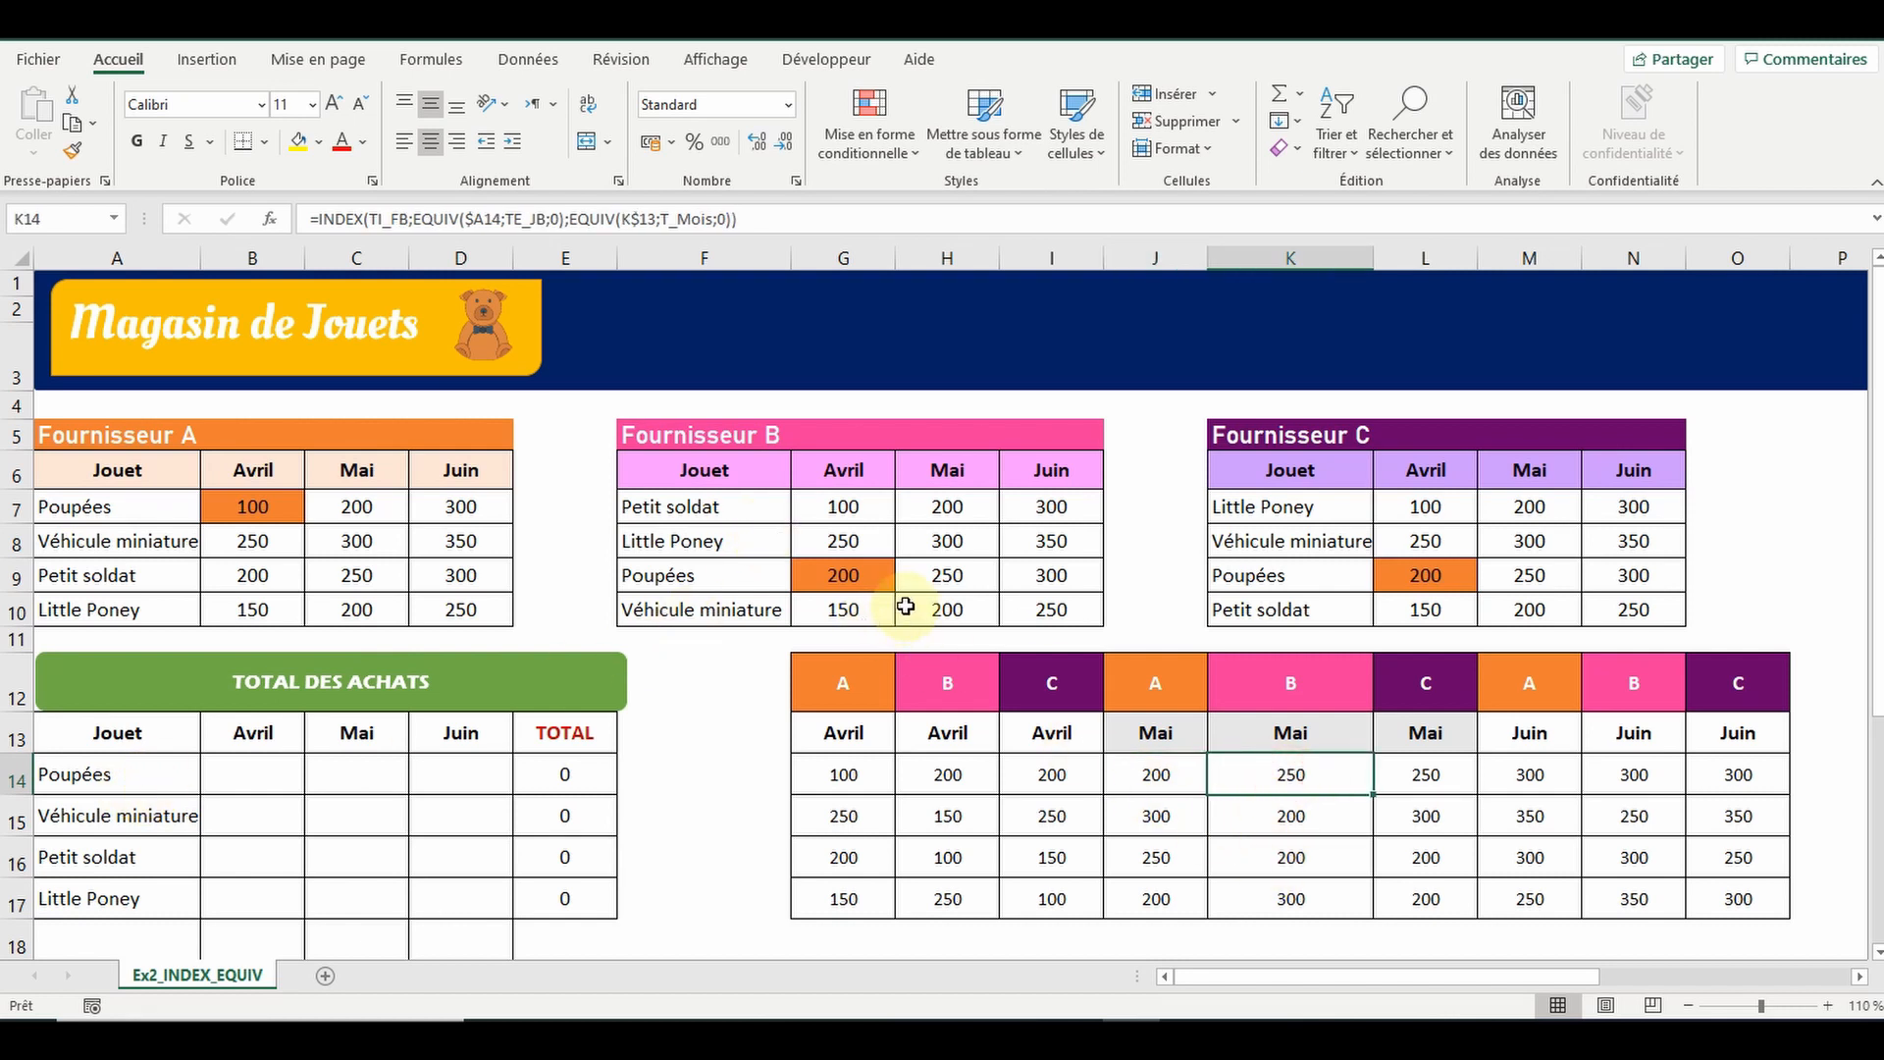
pyautogui.click(1290, 819)
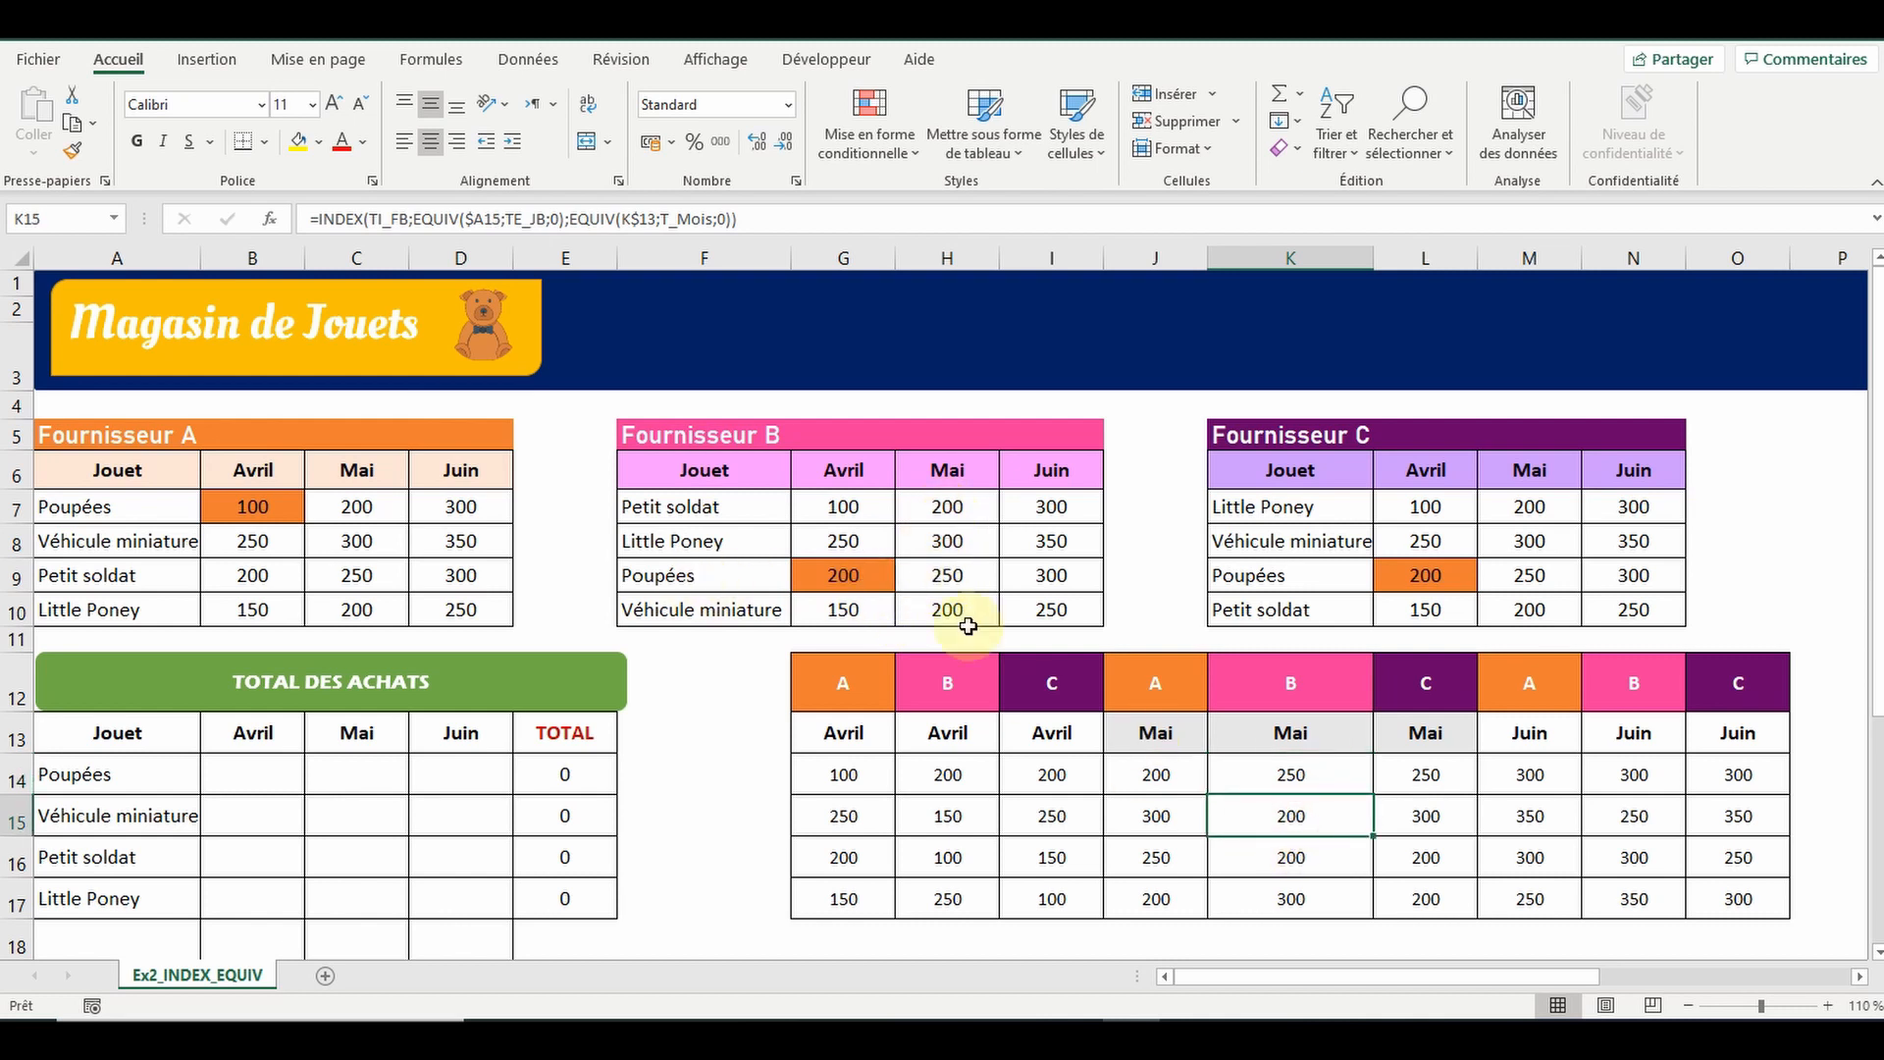
pyautogui.click(1256, 862)
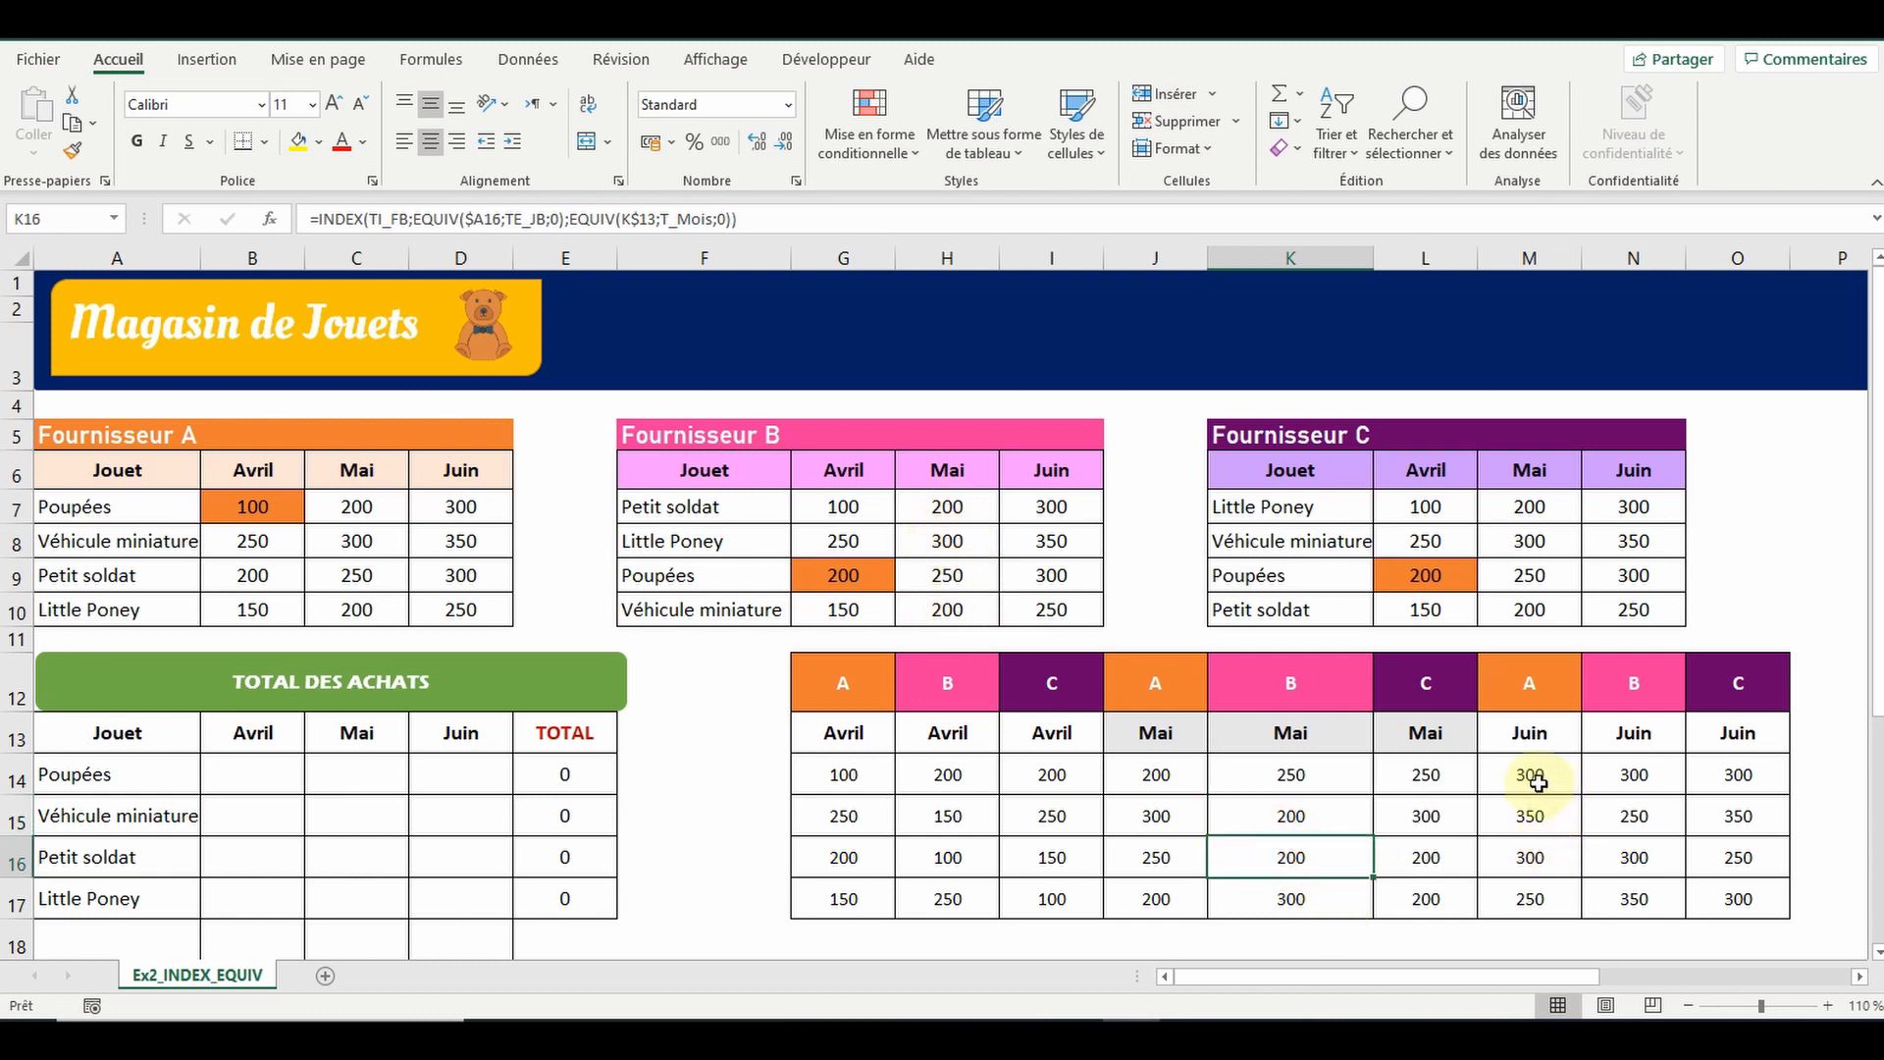
pyautogui.click(1733, 772)
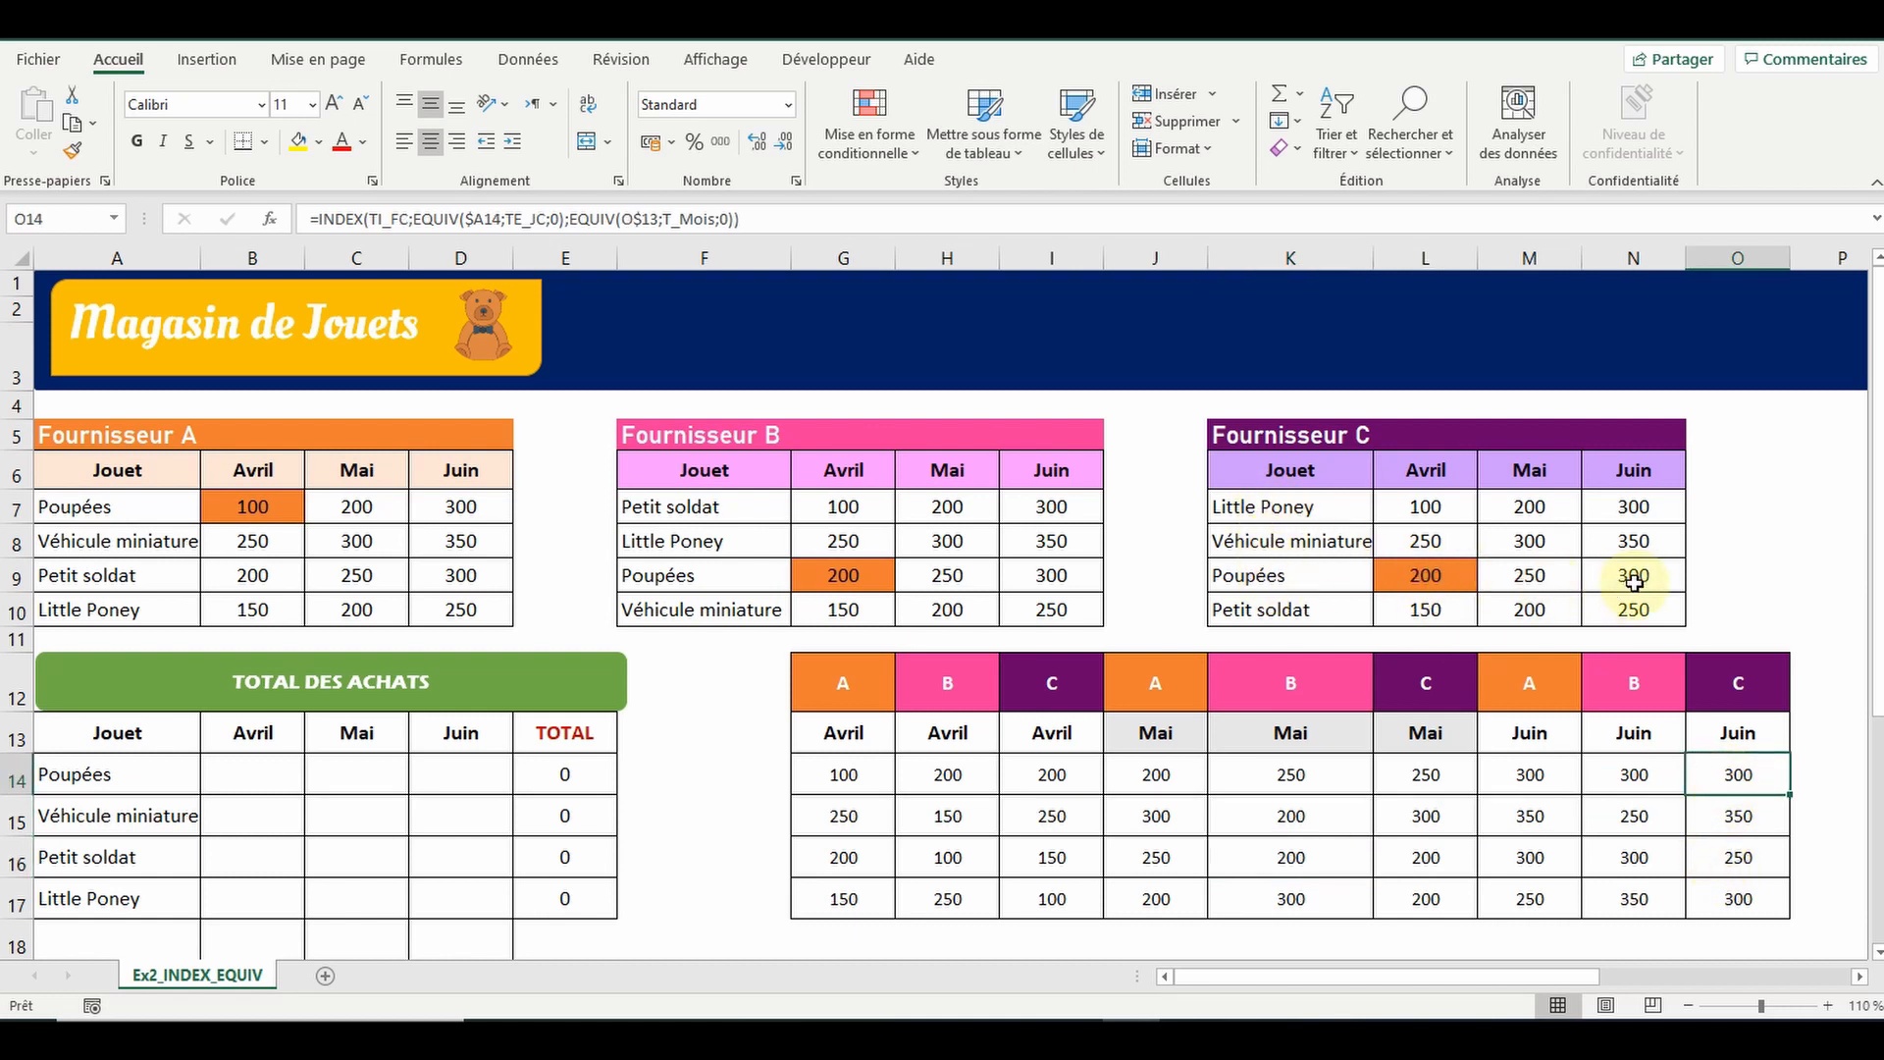
pyautogui.click(1729, 820)
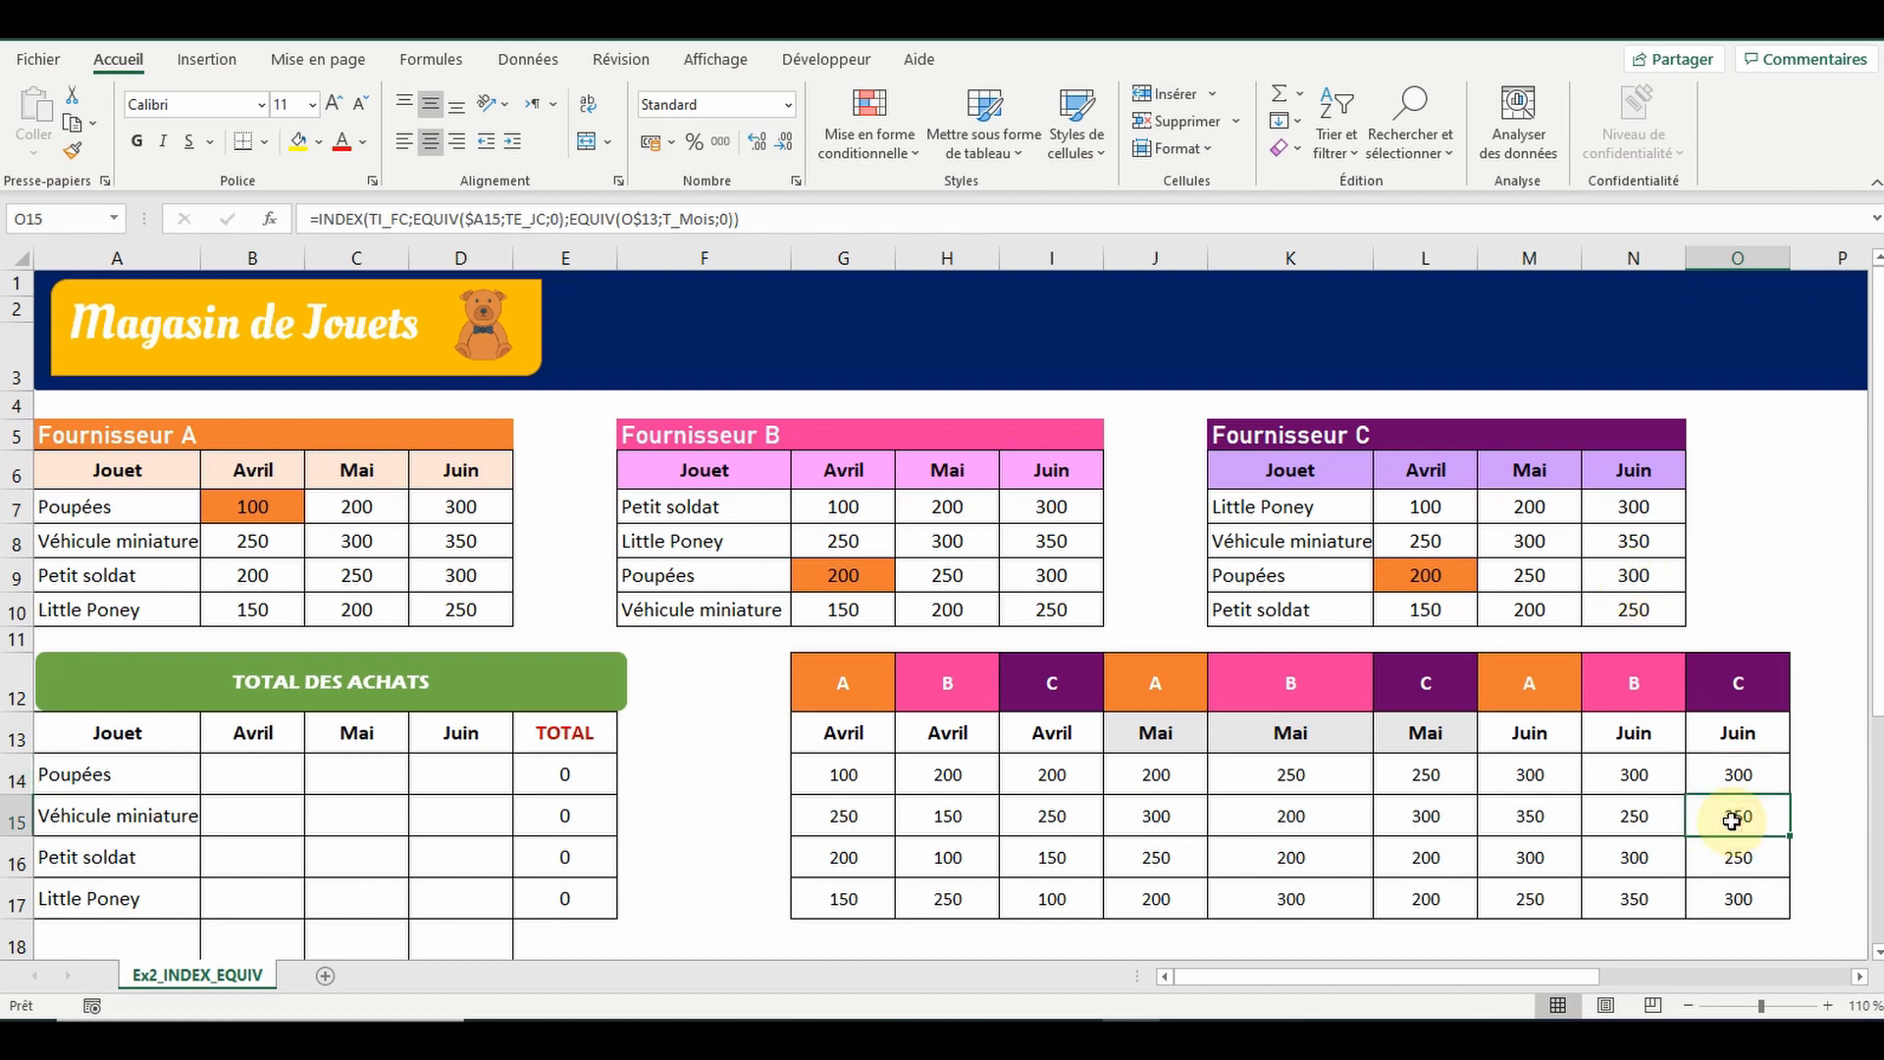
pyautogui.click(1633, 533)
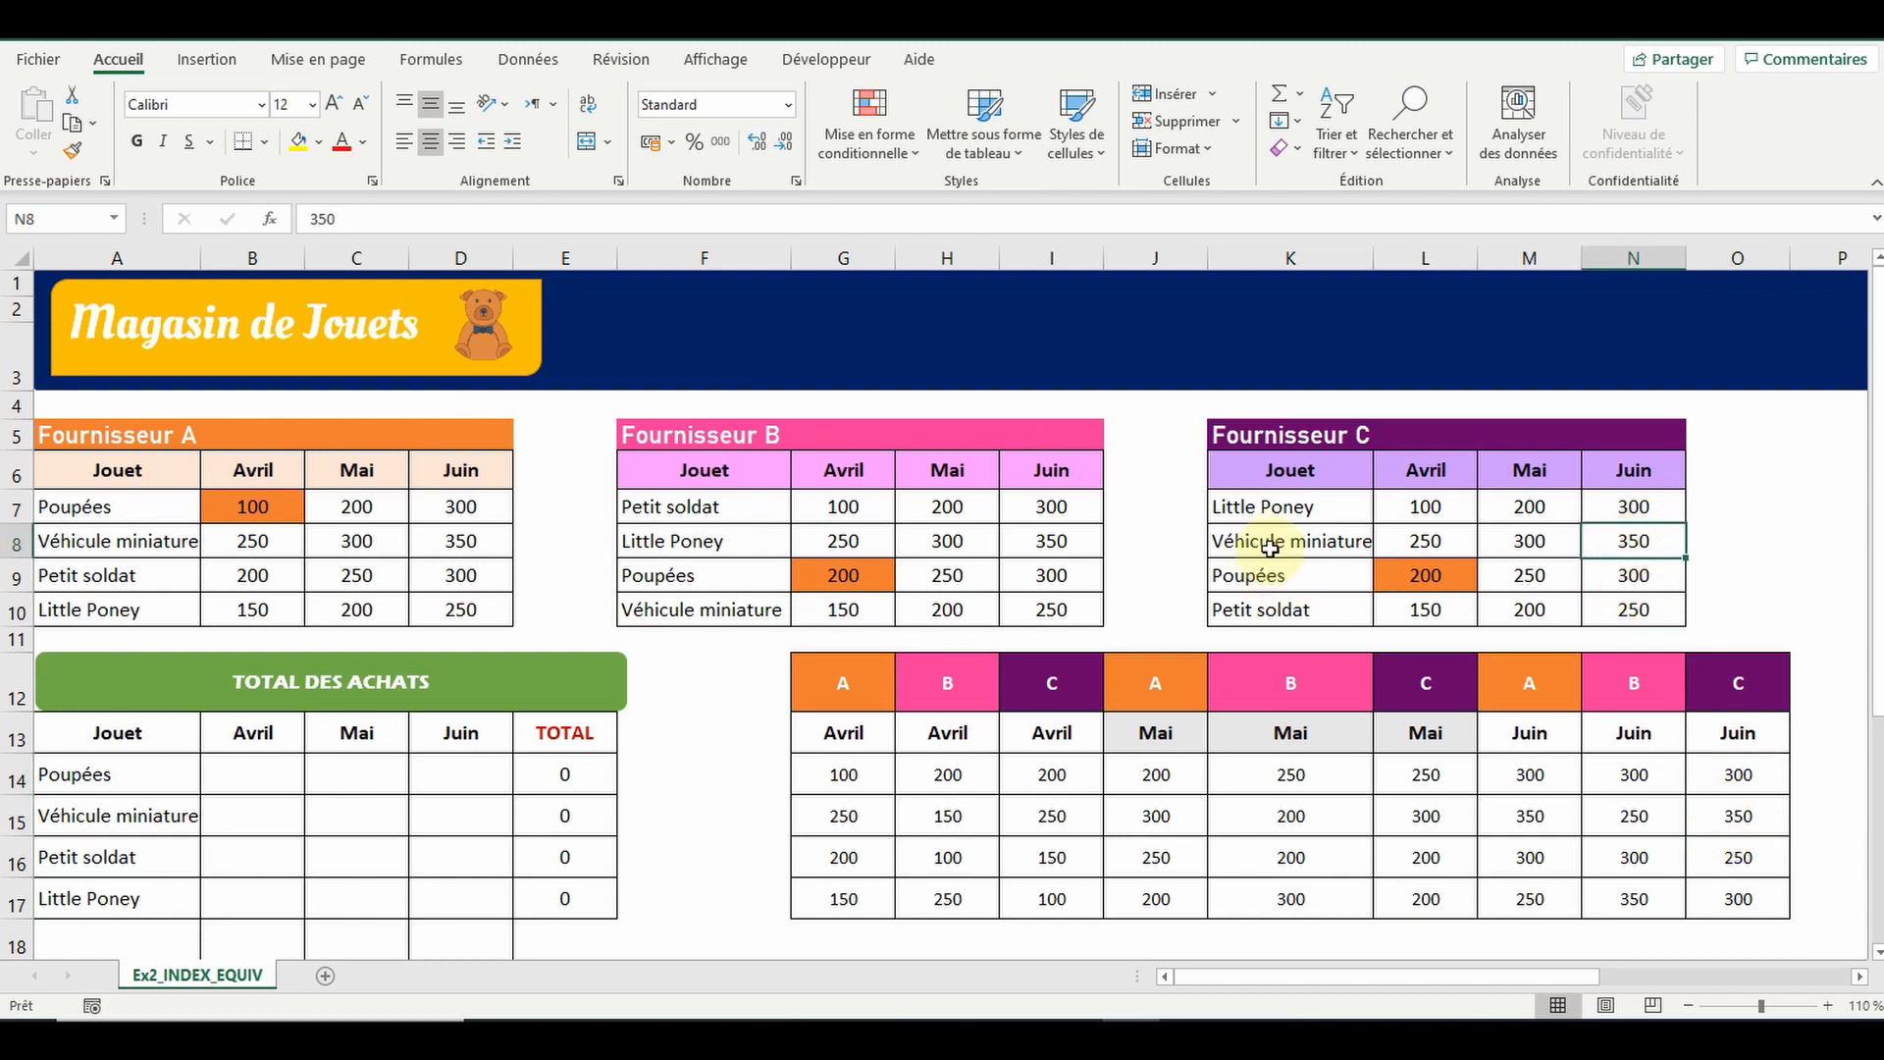
pyautogui.click(1621, 610)
pyautogui.click(1753, 863)
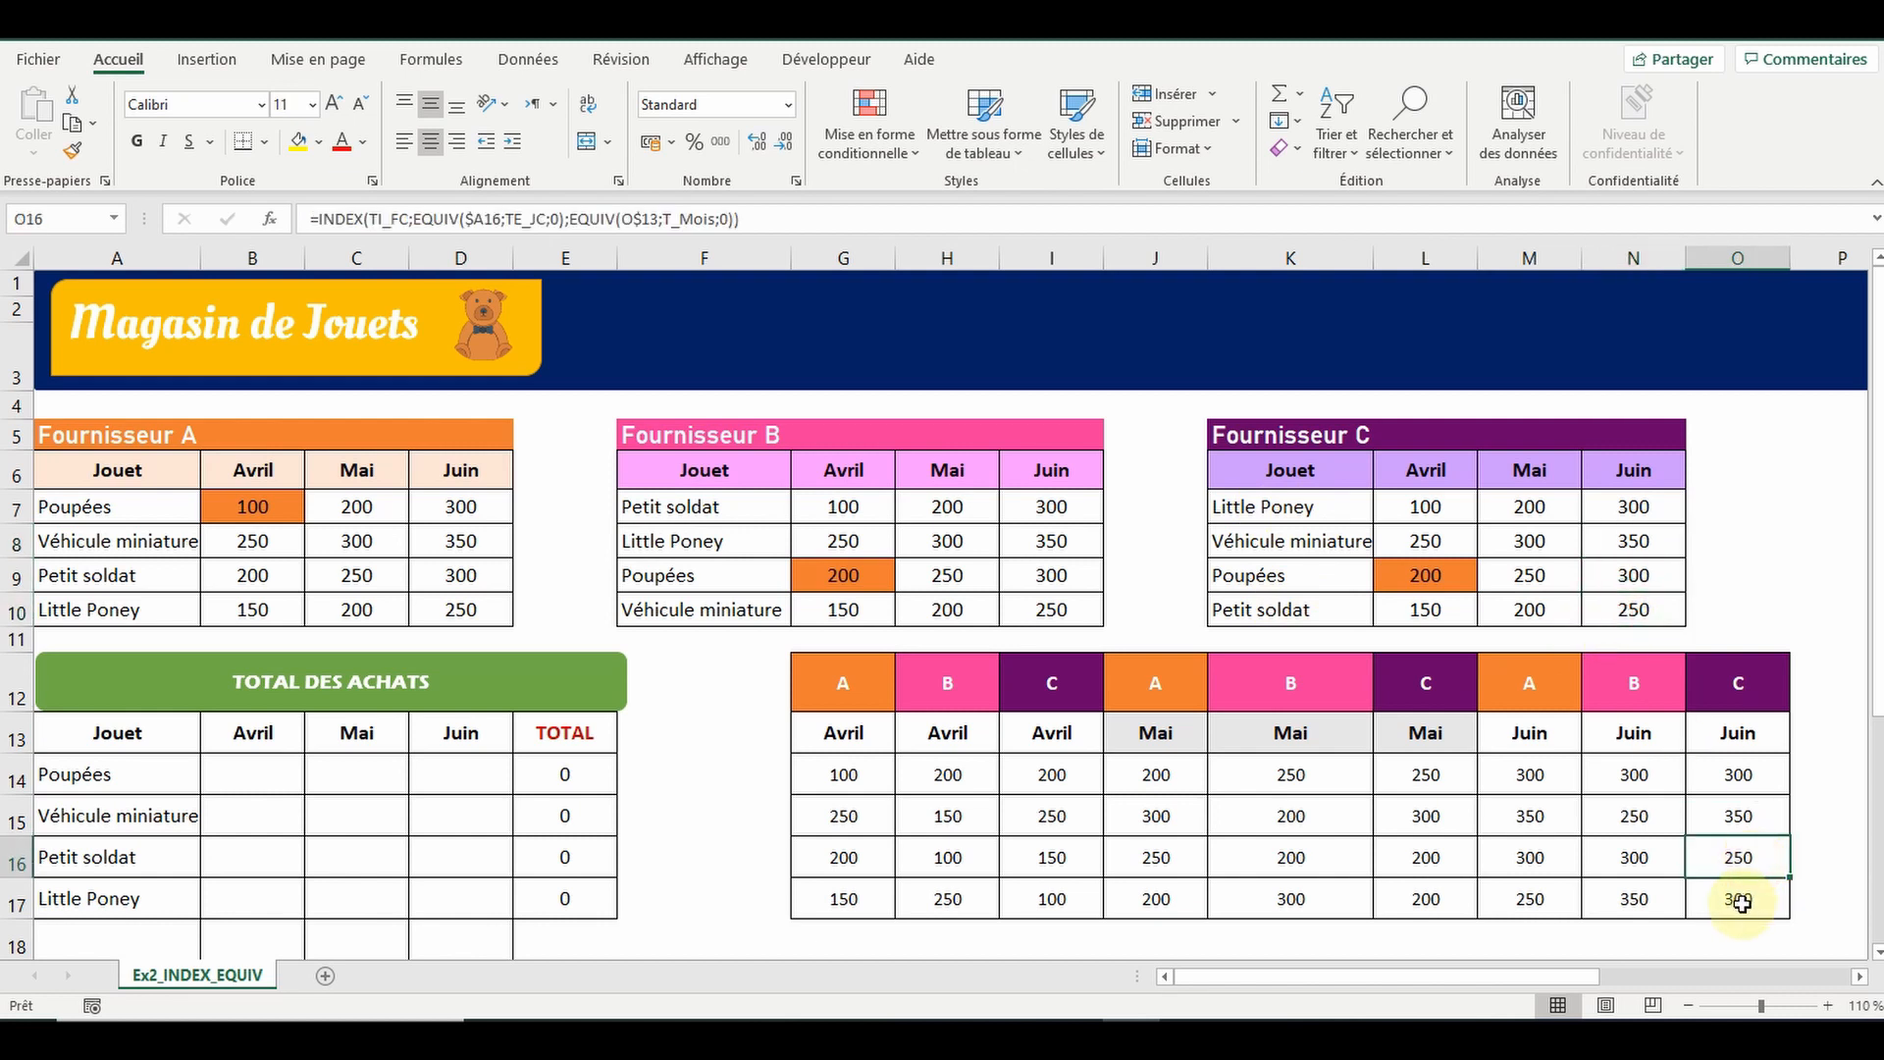
pyautogui.click(1738, 895)
pyautogui.click(1643, 510)
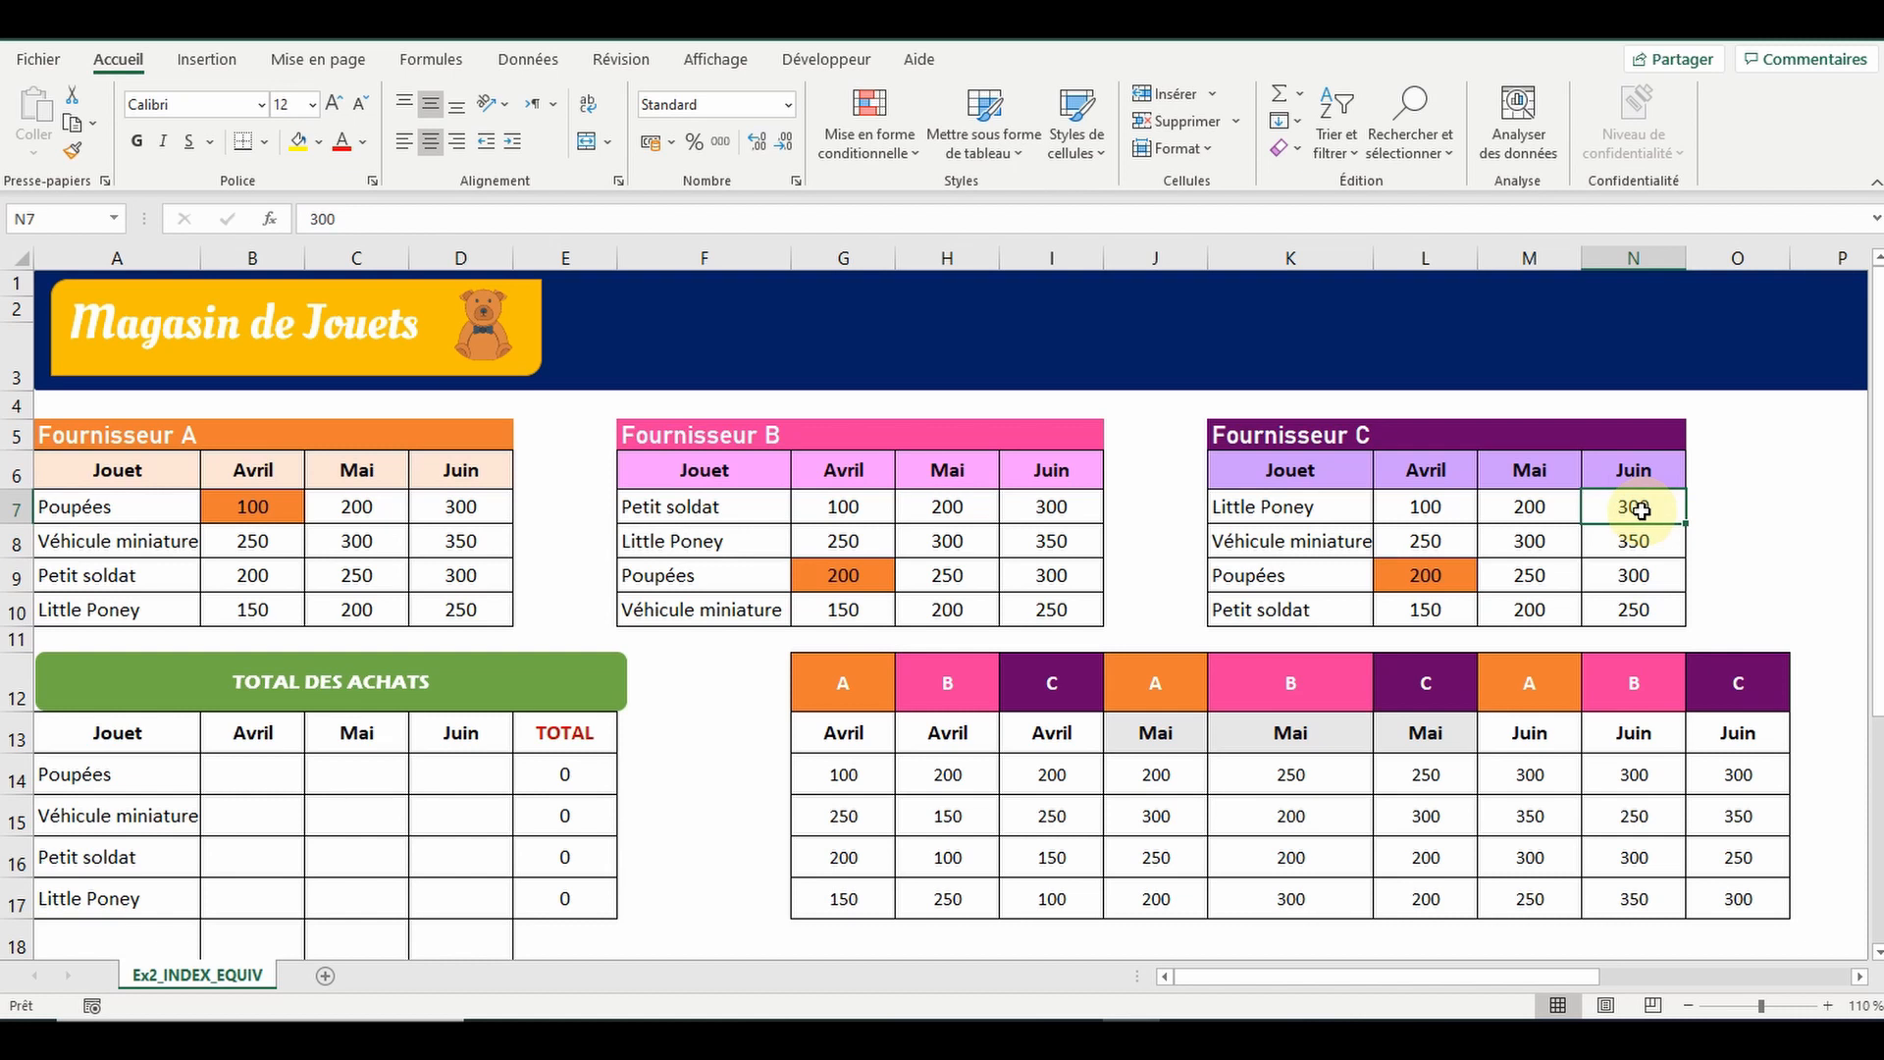
# In B14, enter a SOMME formula whose first argument is the INDEX/EQUIV expression copied from G14
pyautogui.click(269, 786)
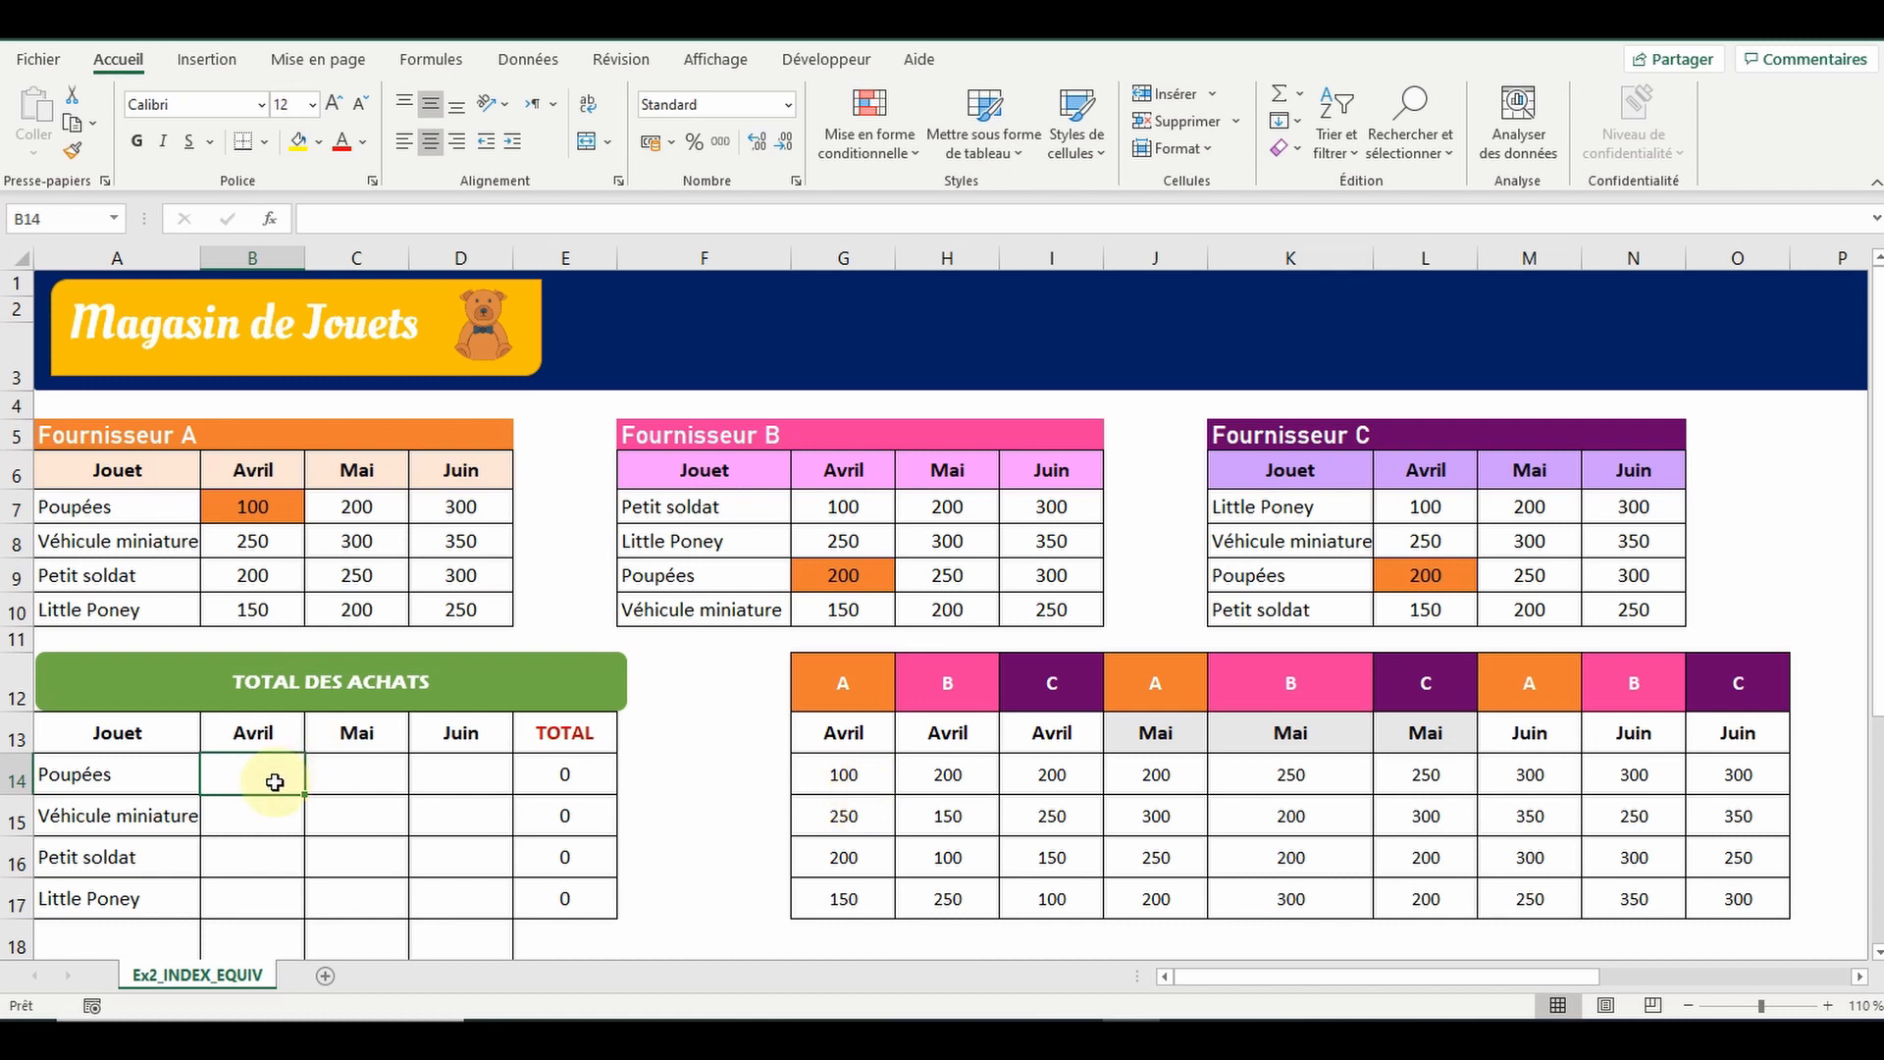
pyautogui.click(842, 777)
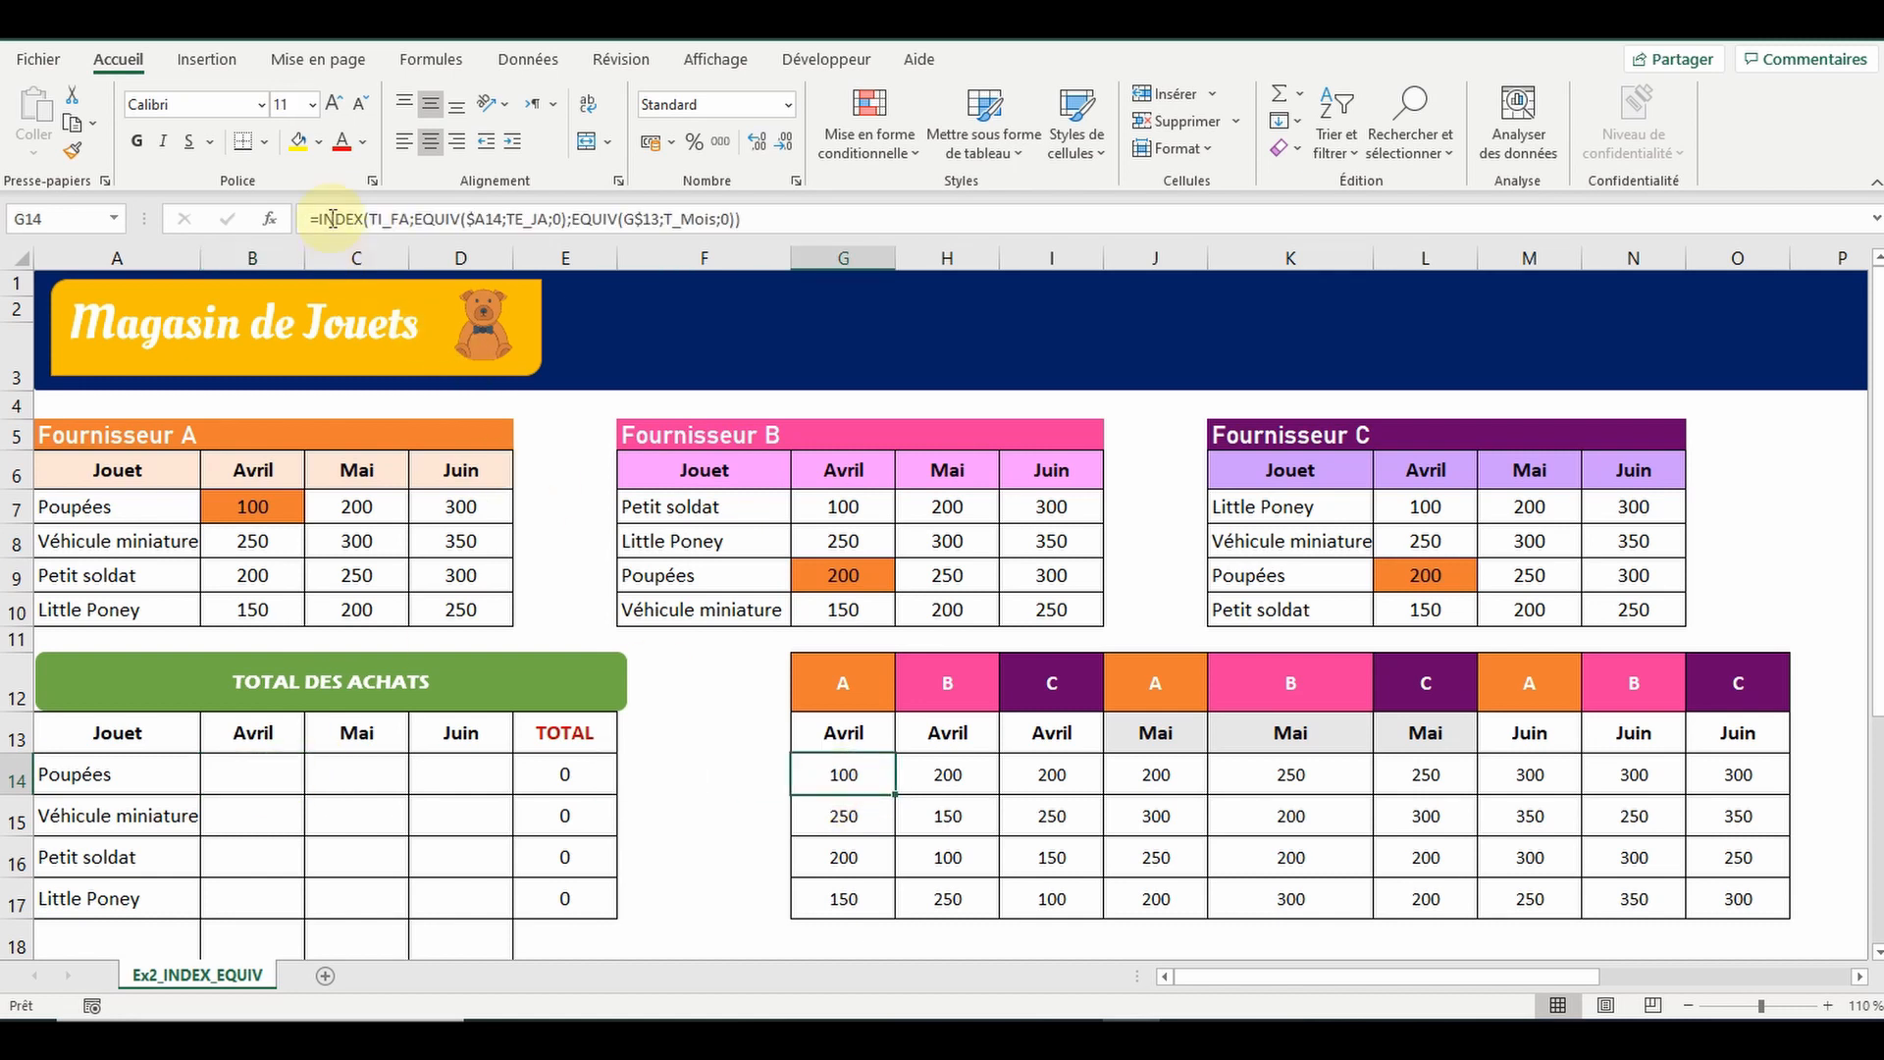
pyautogui.moveTo(319, 216); pyautogui.dragTo(748, 216)
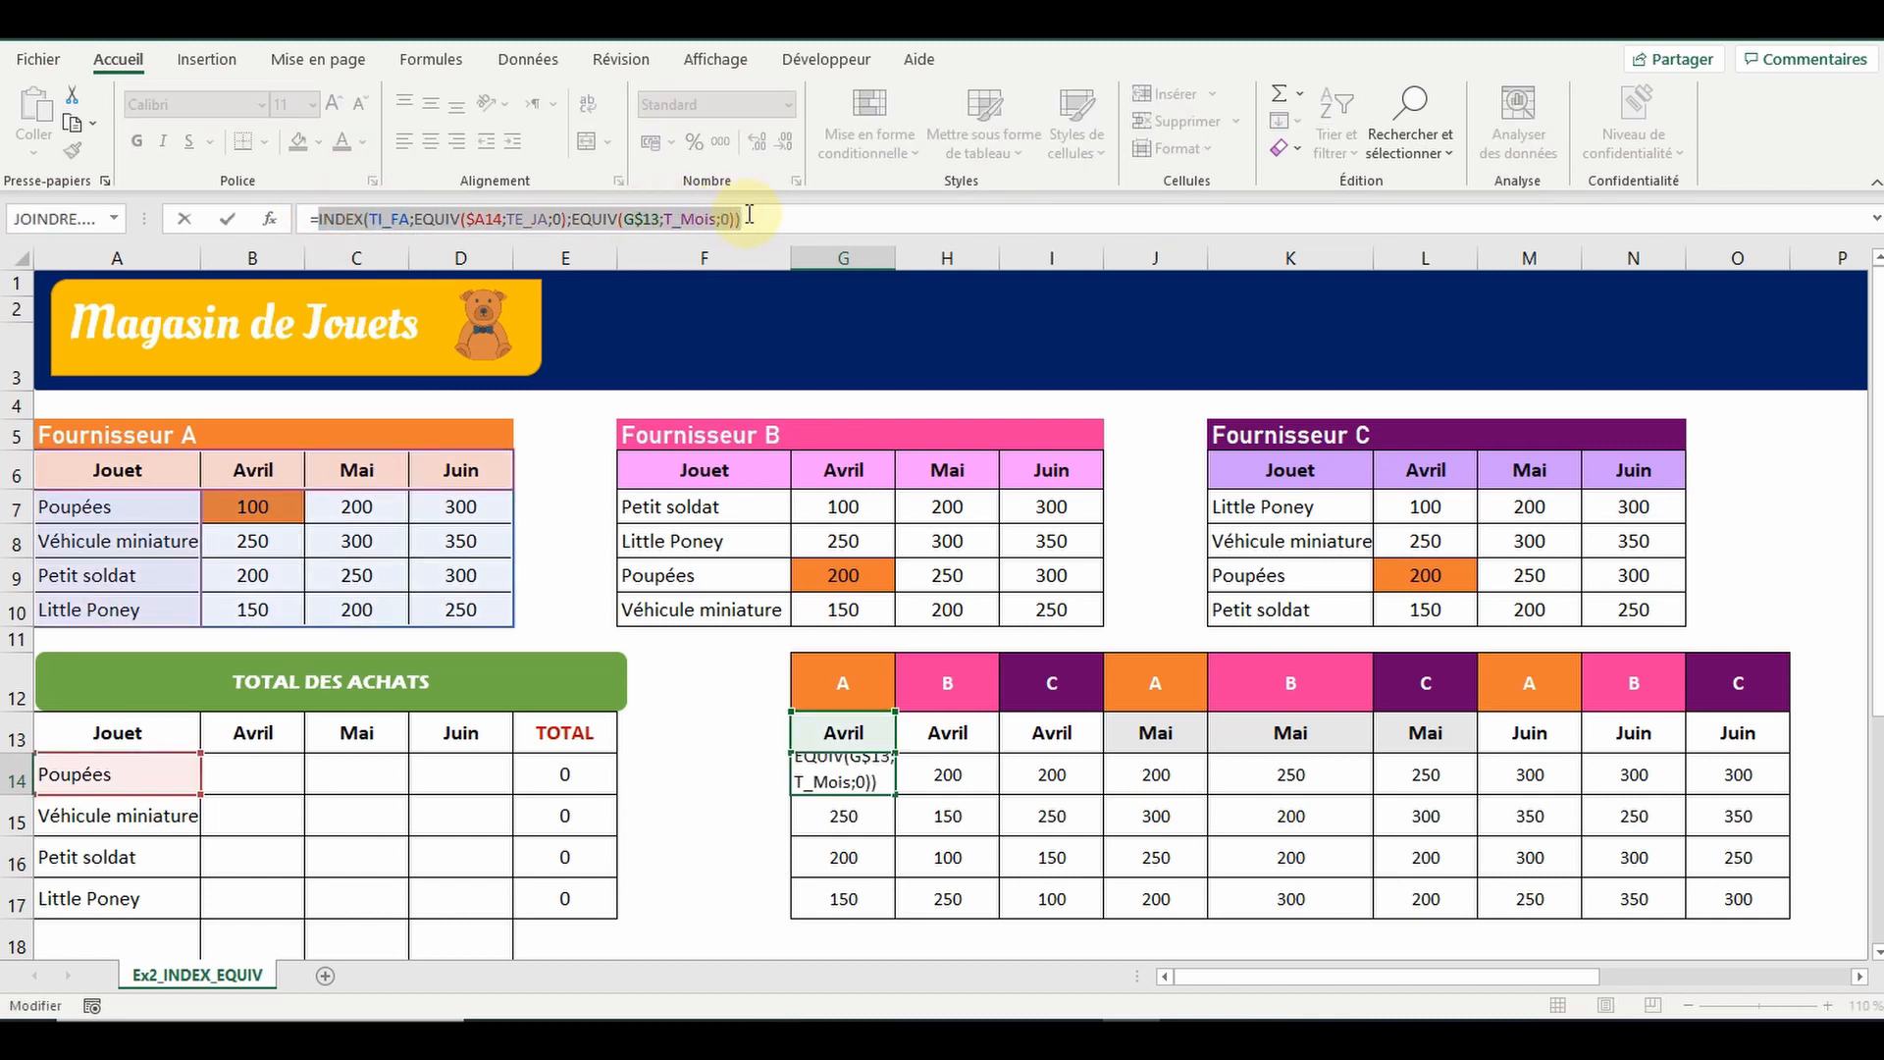
pyautogui.hotkey('ctrl', 'c')
pyautogui.press('Escape')
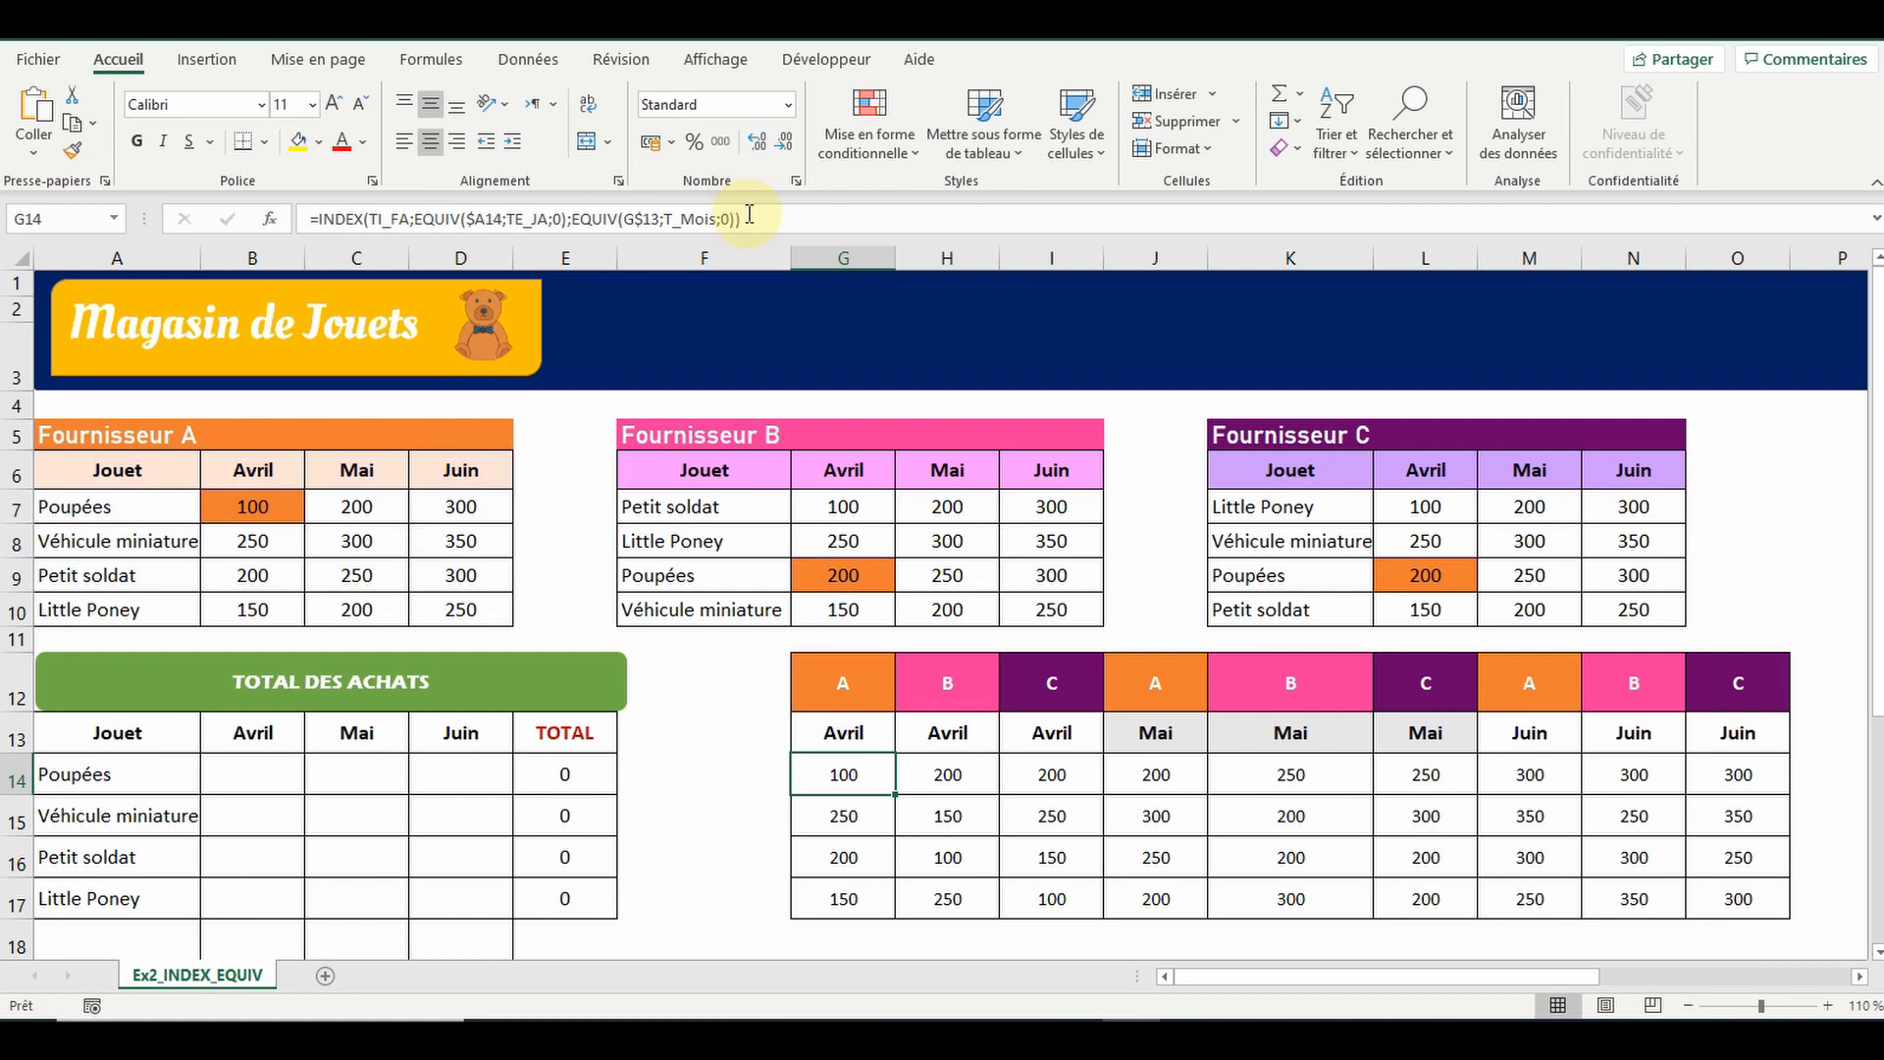
pyautogui.click(269, 778)
pyautogui.write('=')
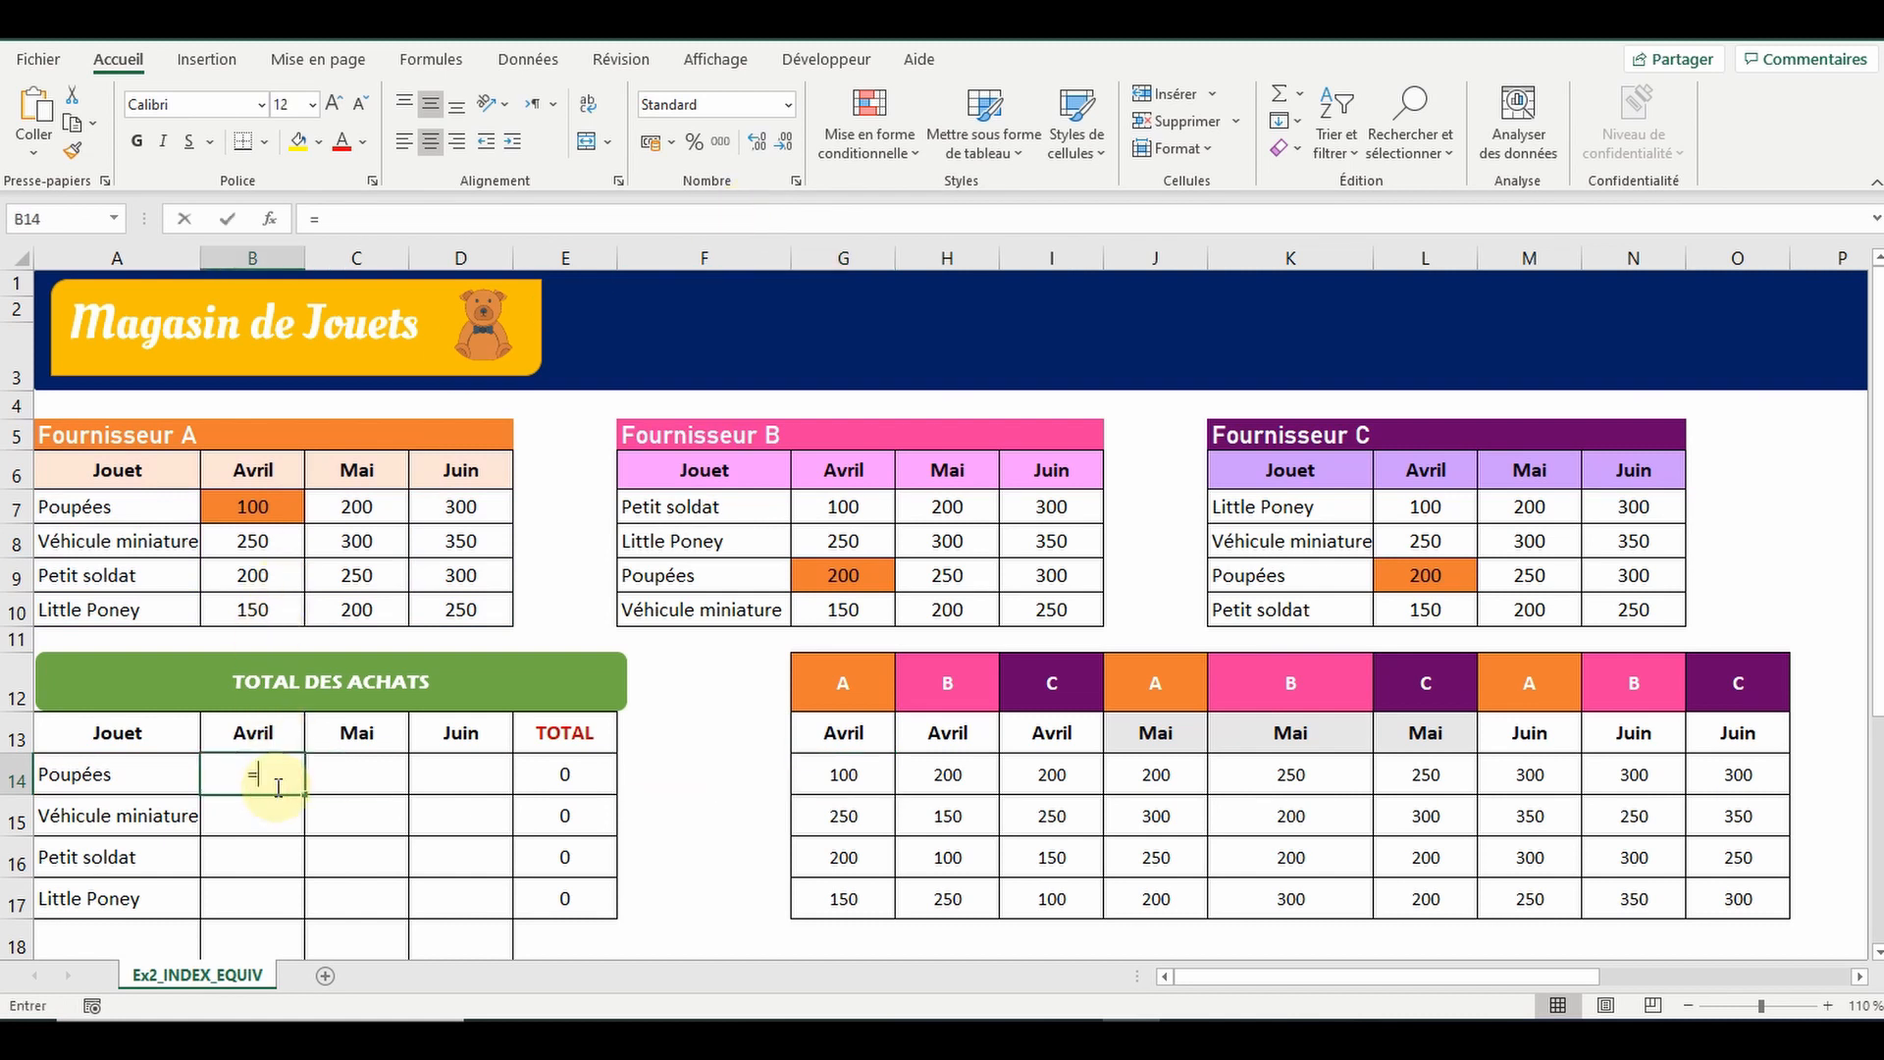
pyautogui.write('somme')
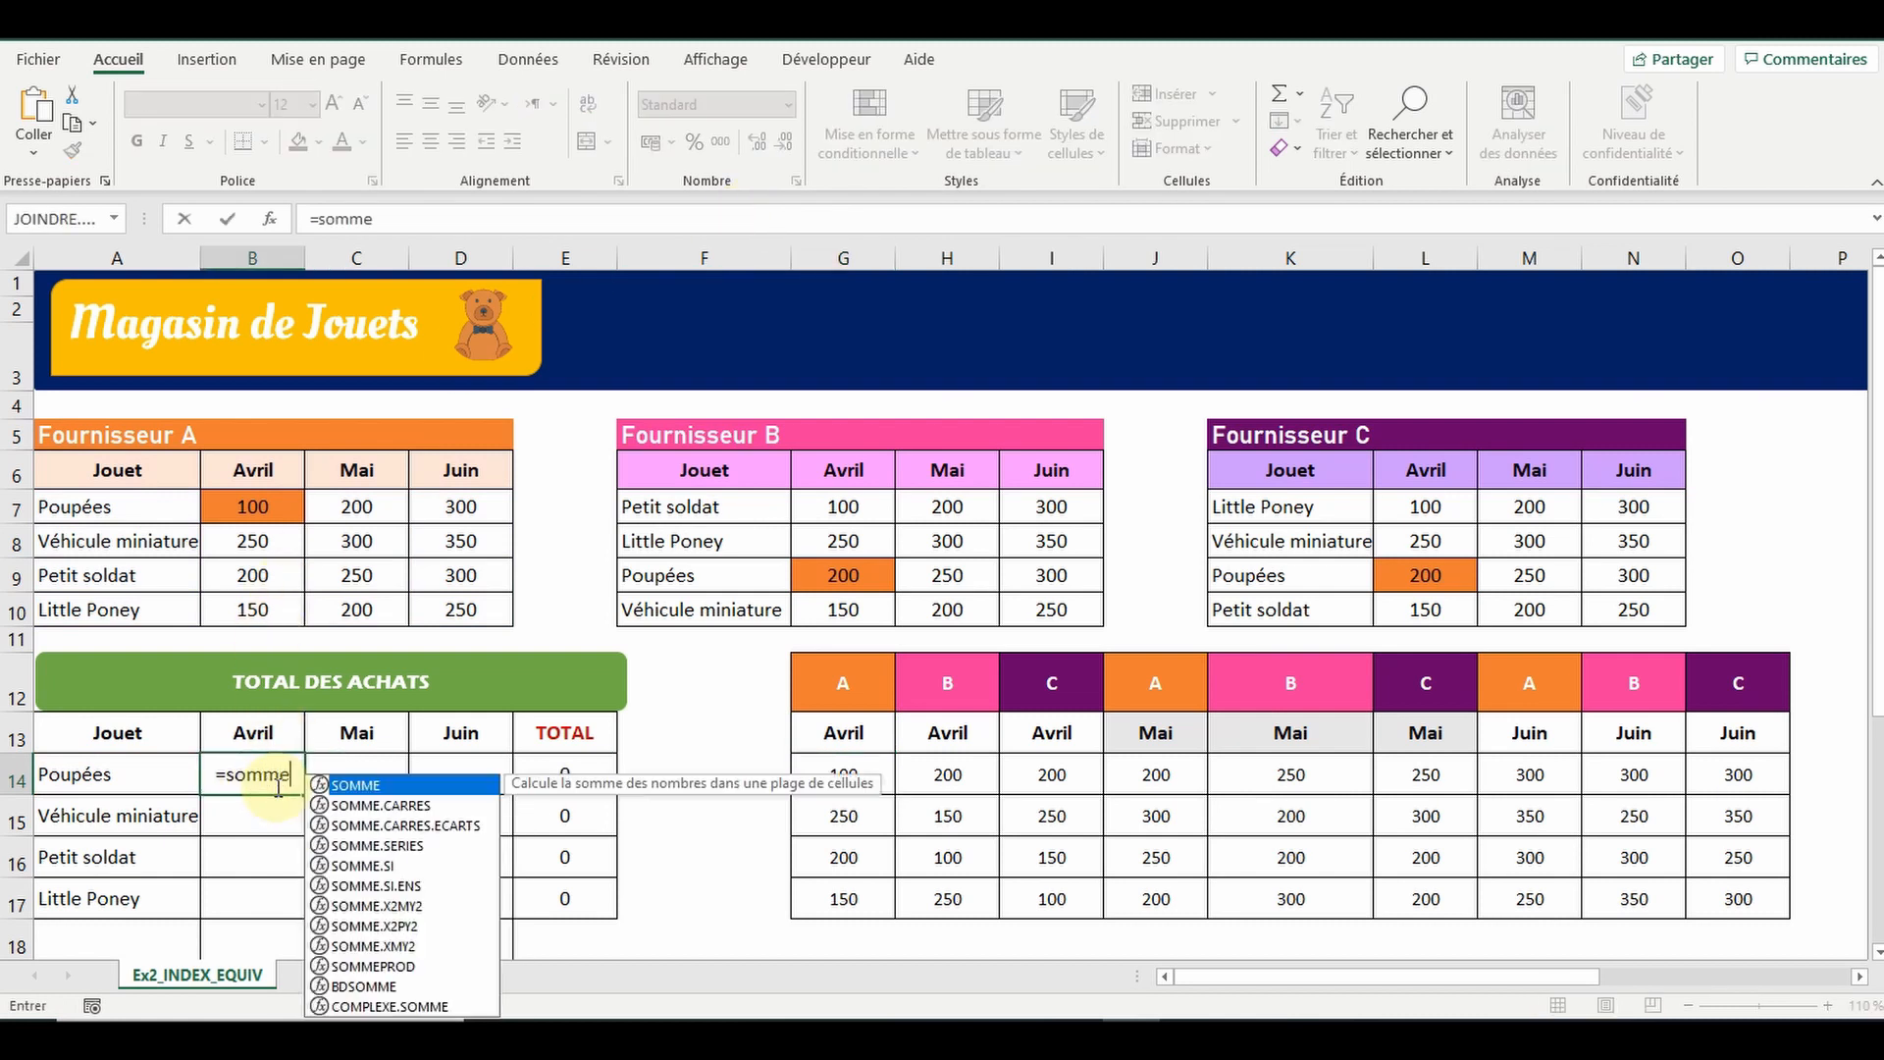
pyautogui.write('(')
pyautogui.hotkey('ctrl', 'v')
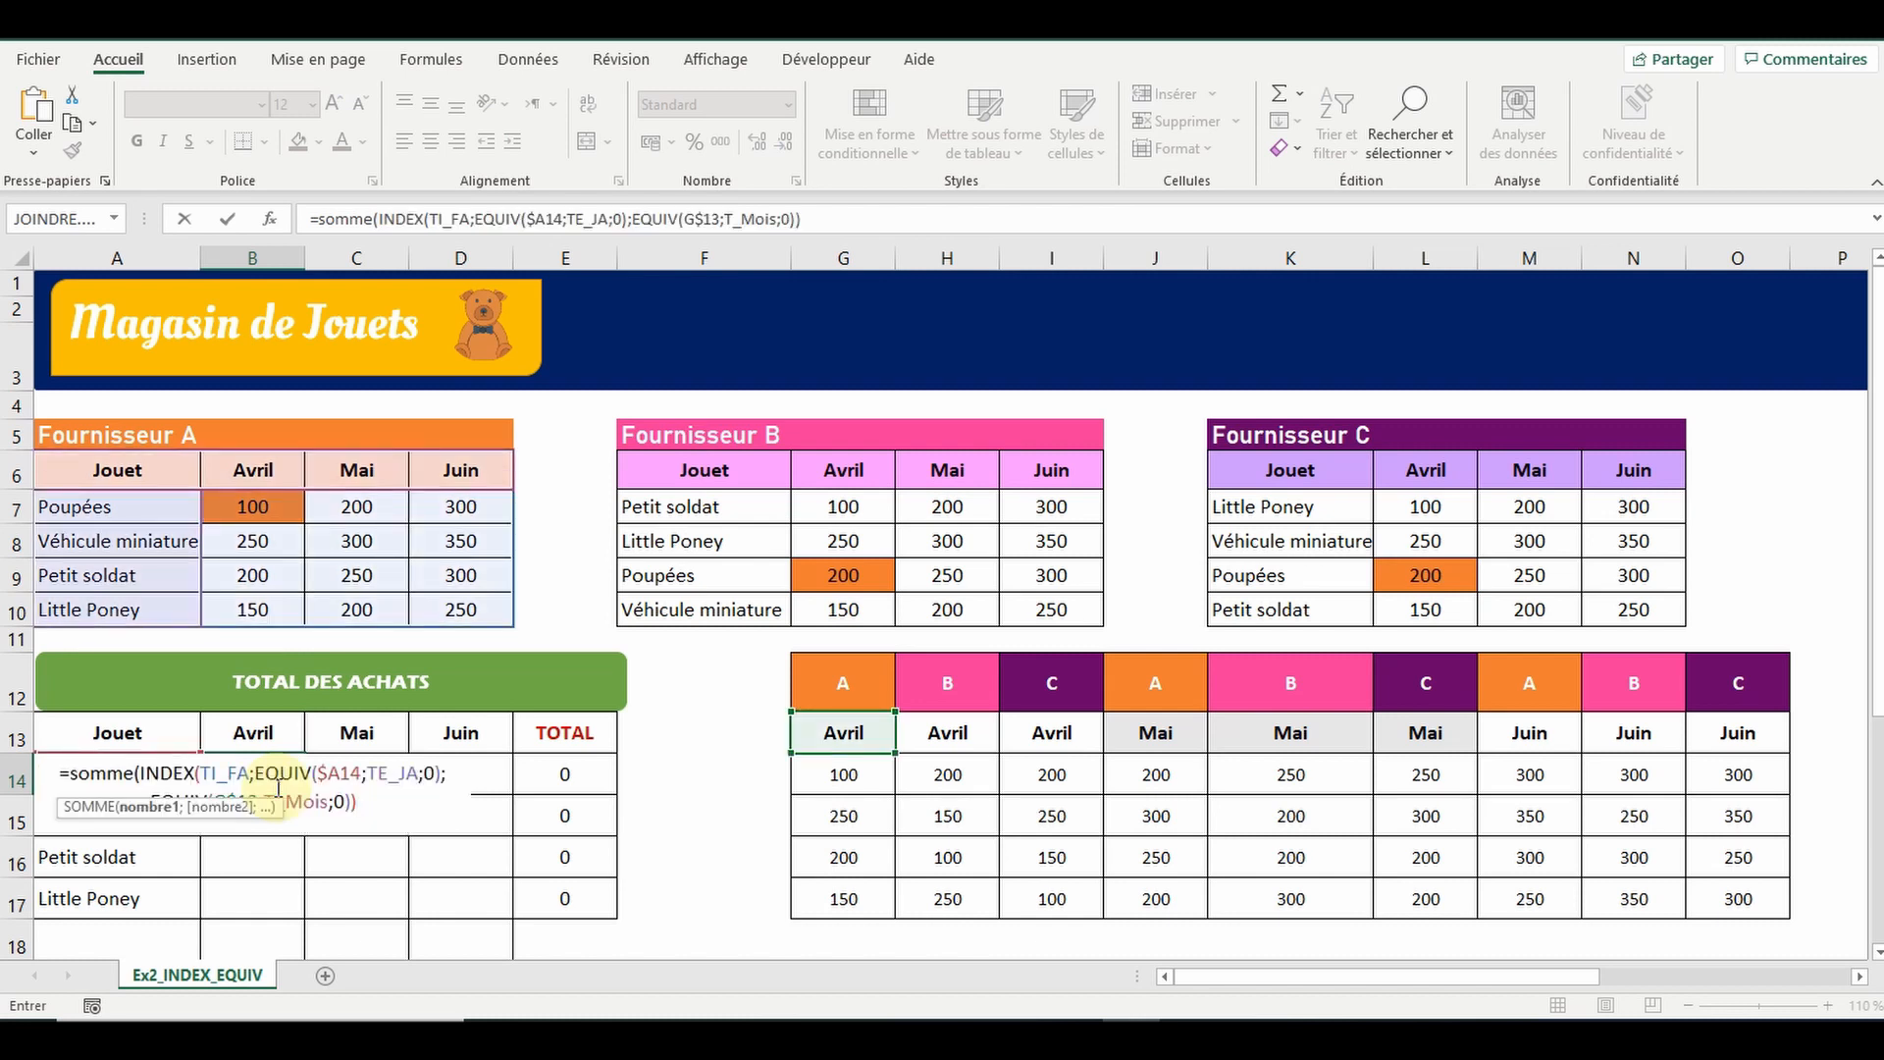
pyautogui.press('Return')
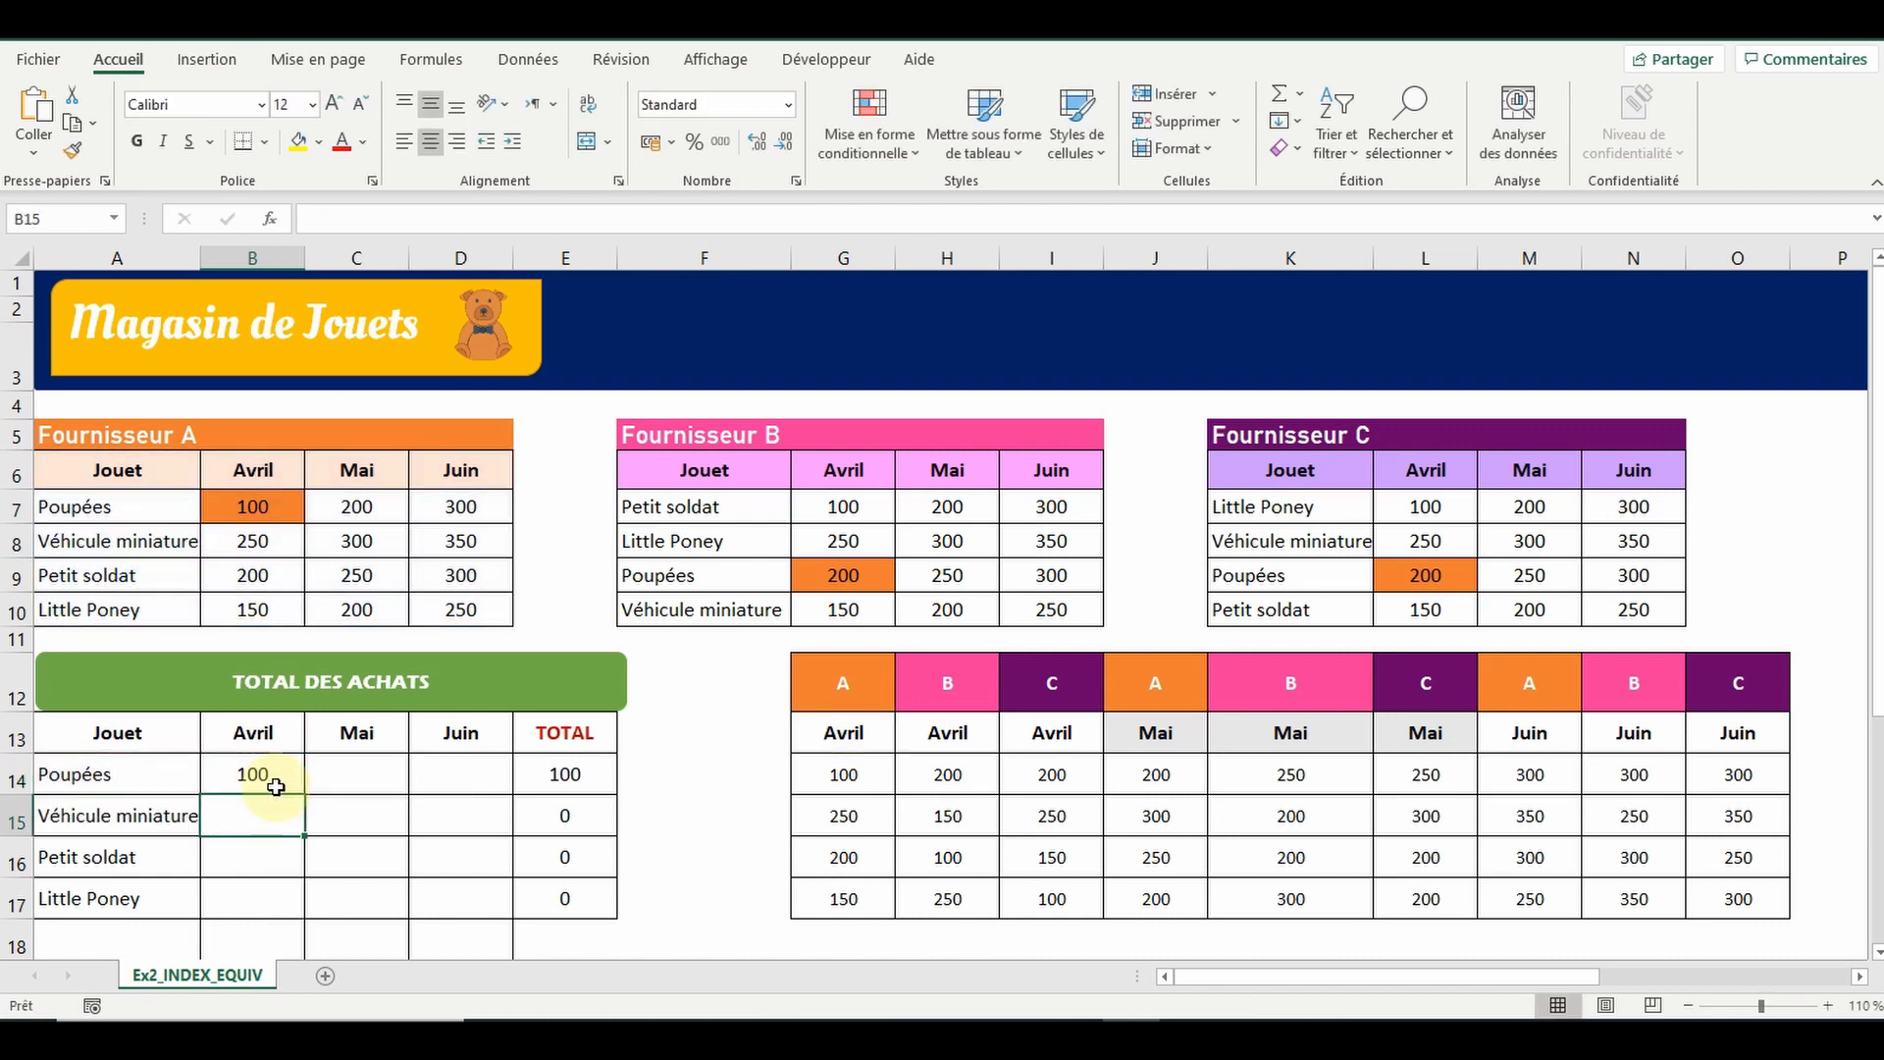
pyautogui.click(273, 782)
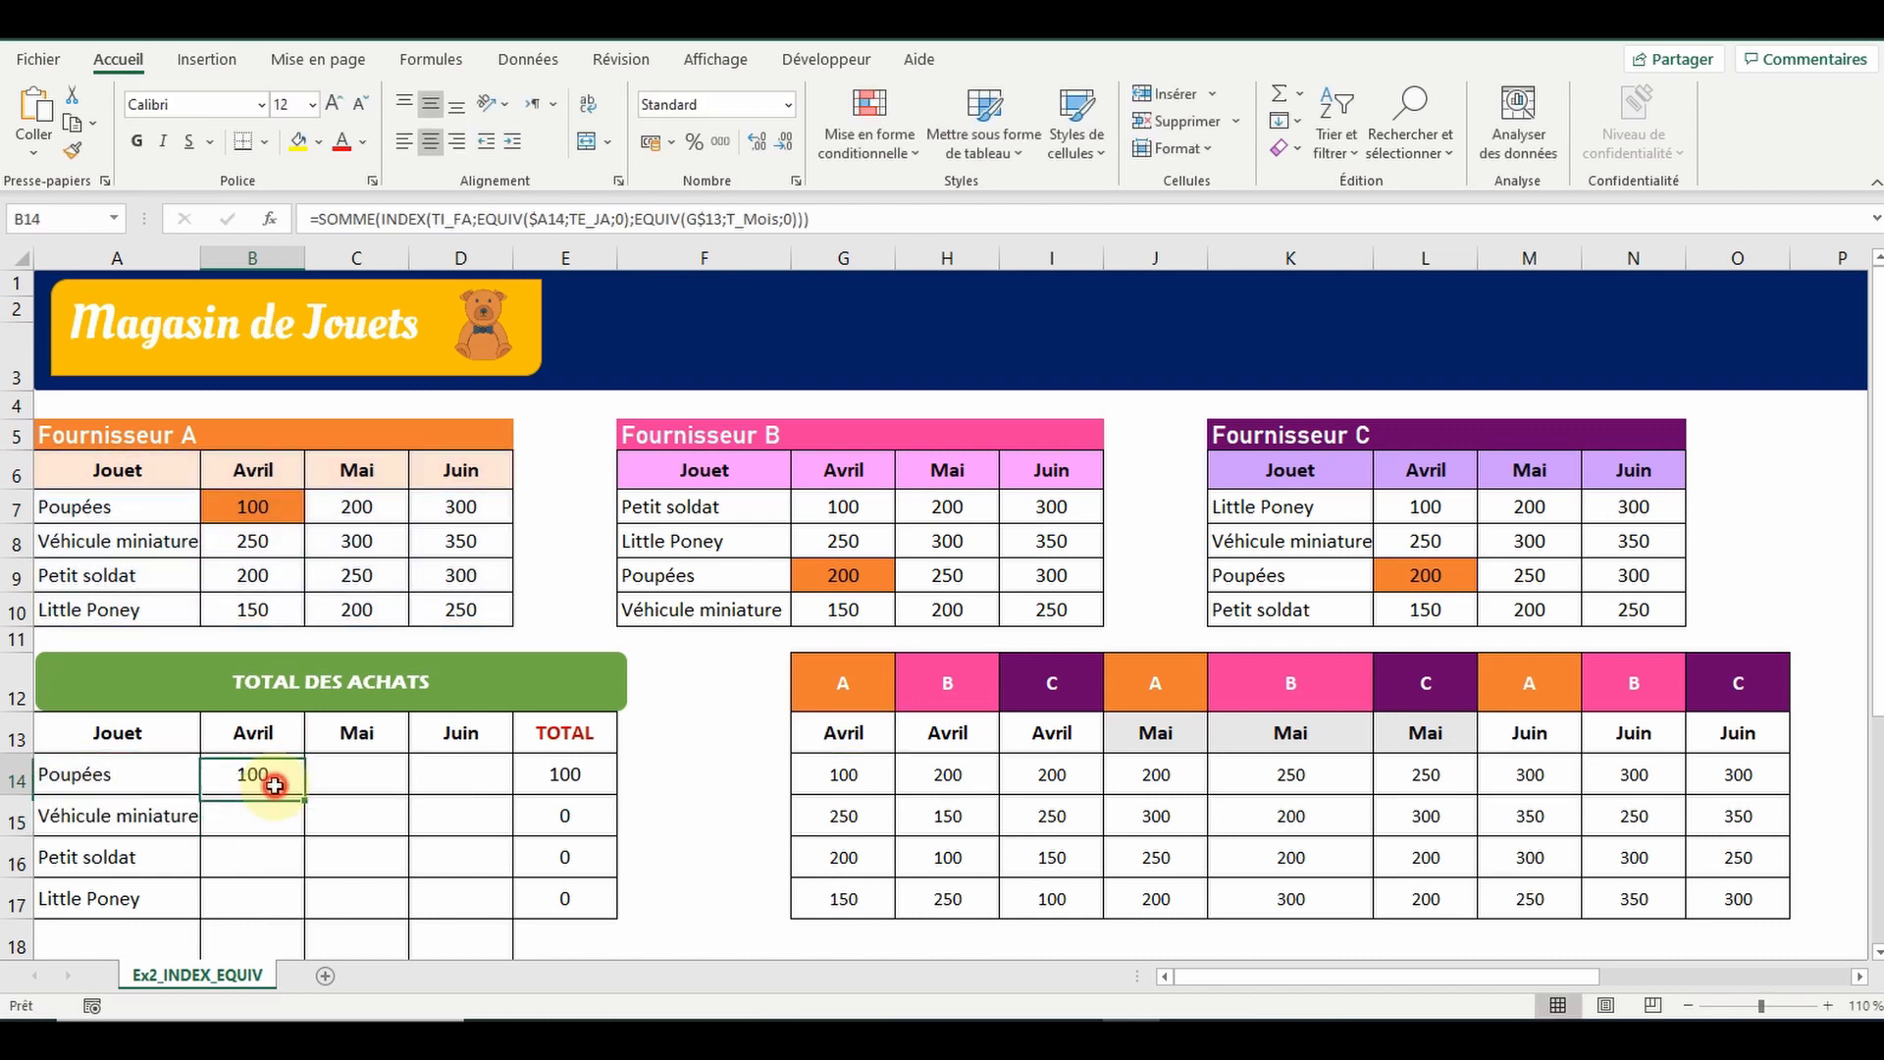
# Add the INDEX/EQUIV expression copied from H14 as the second argument of the SOMME formula in B14
pyautogui.click(960, 780)
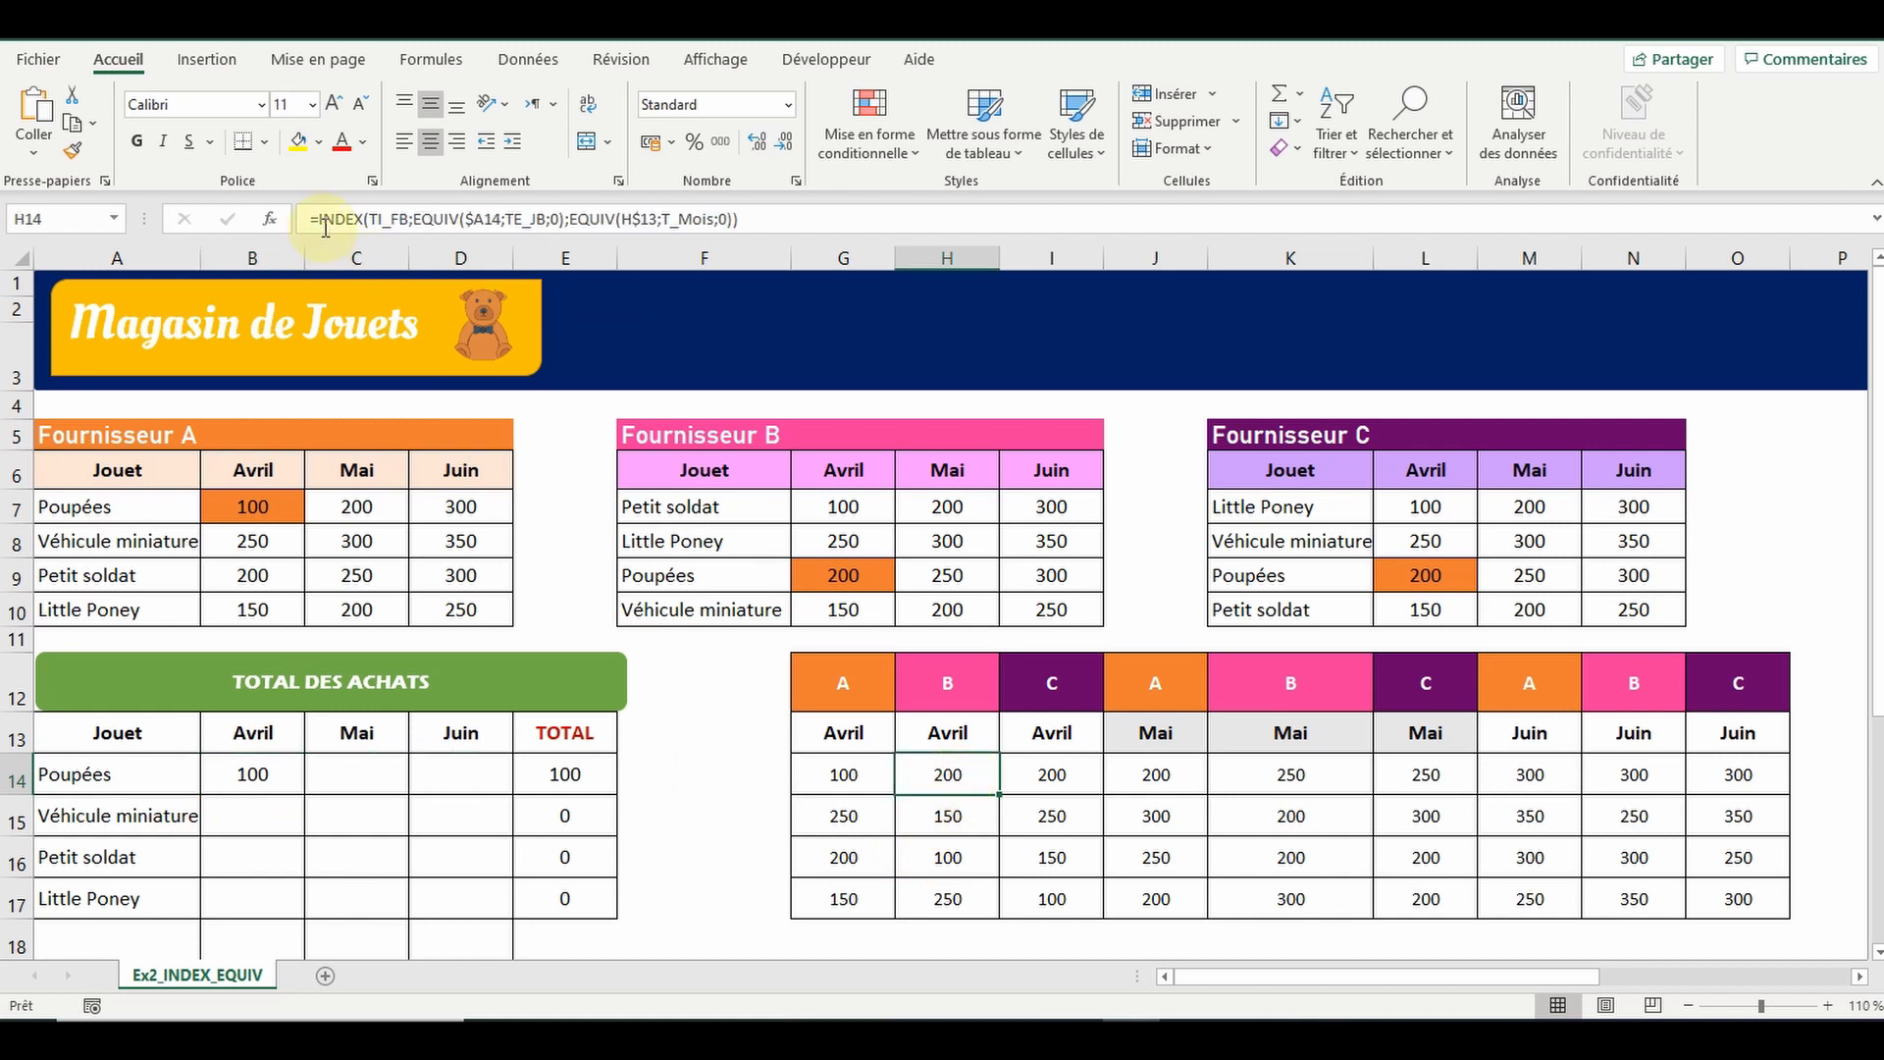
pyautogui.moveTo(321, 219); pyautogui.dragTo(794, 217)
pyautogui.hotkey('ctrl', 'c')
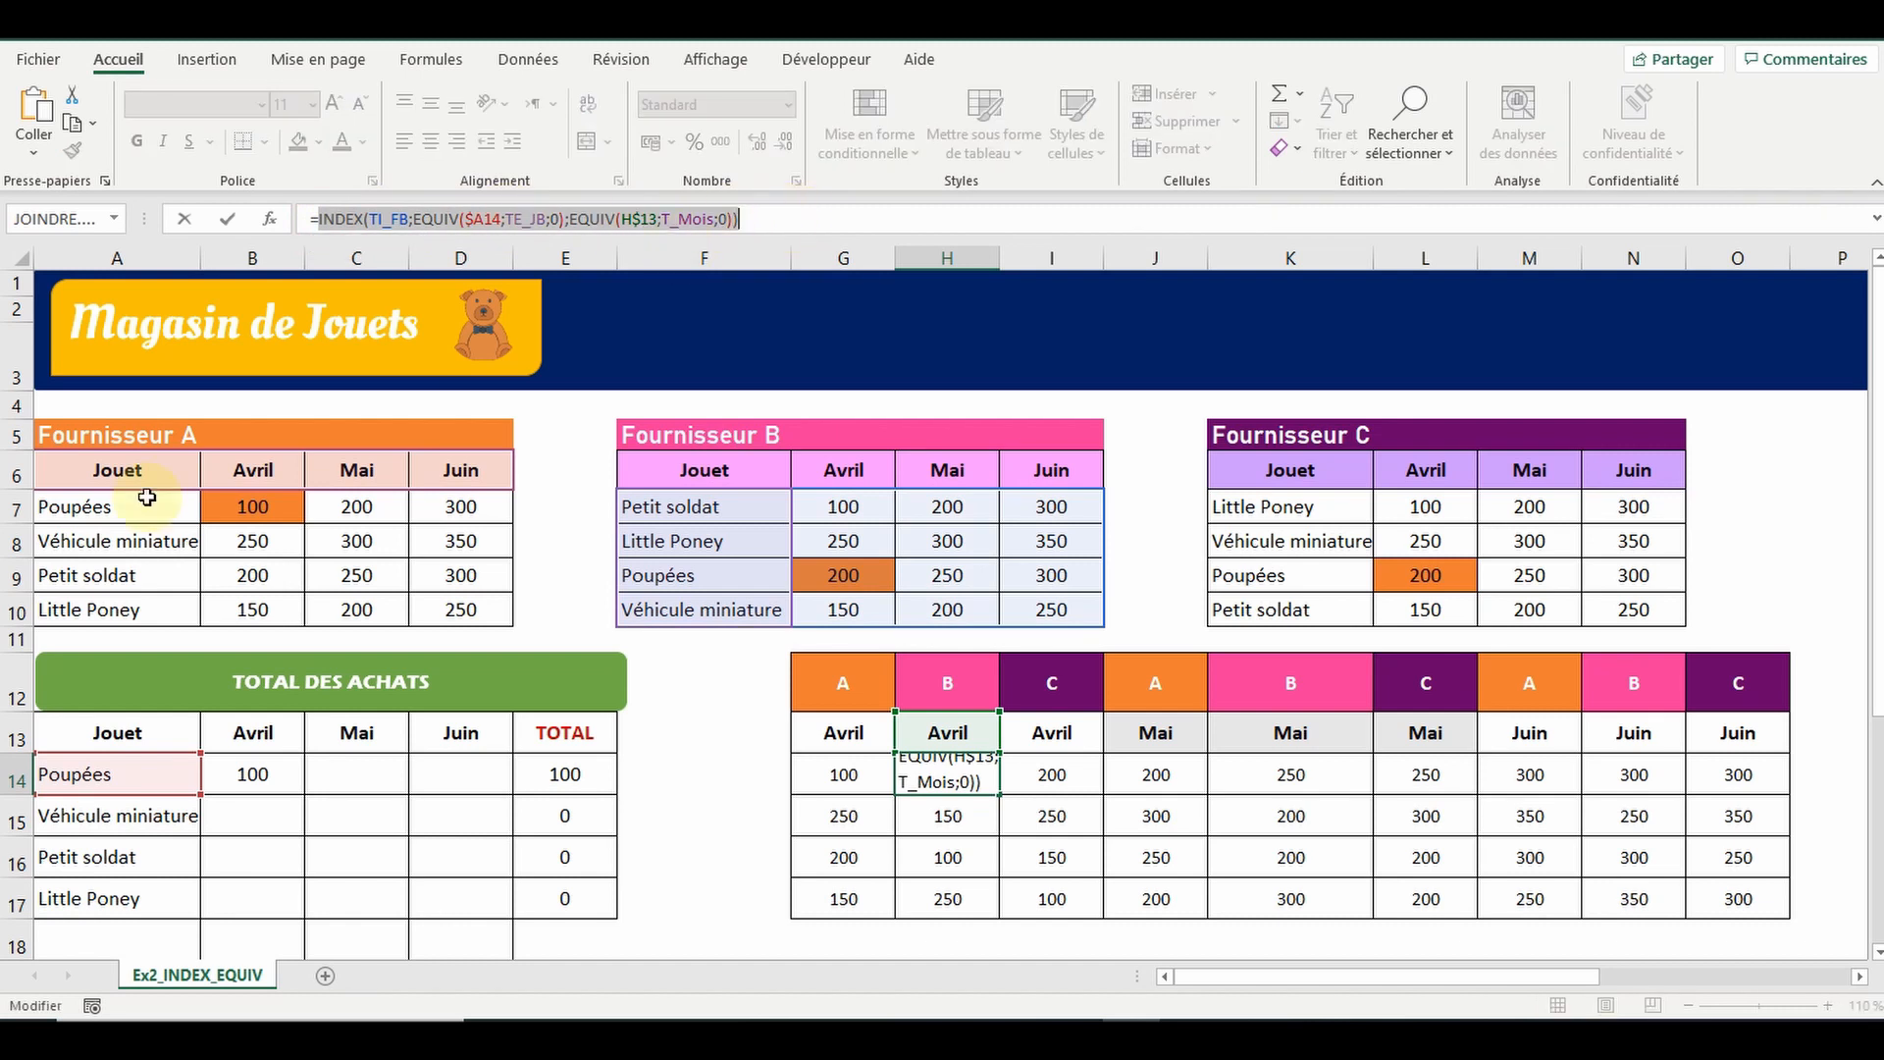
pyautogui.press('Escape')
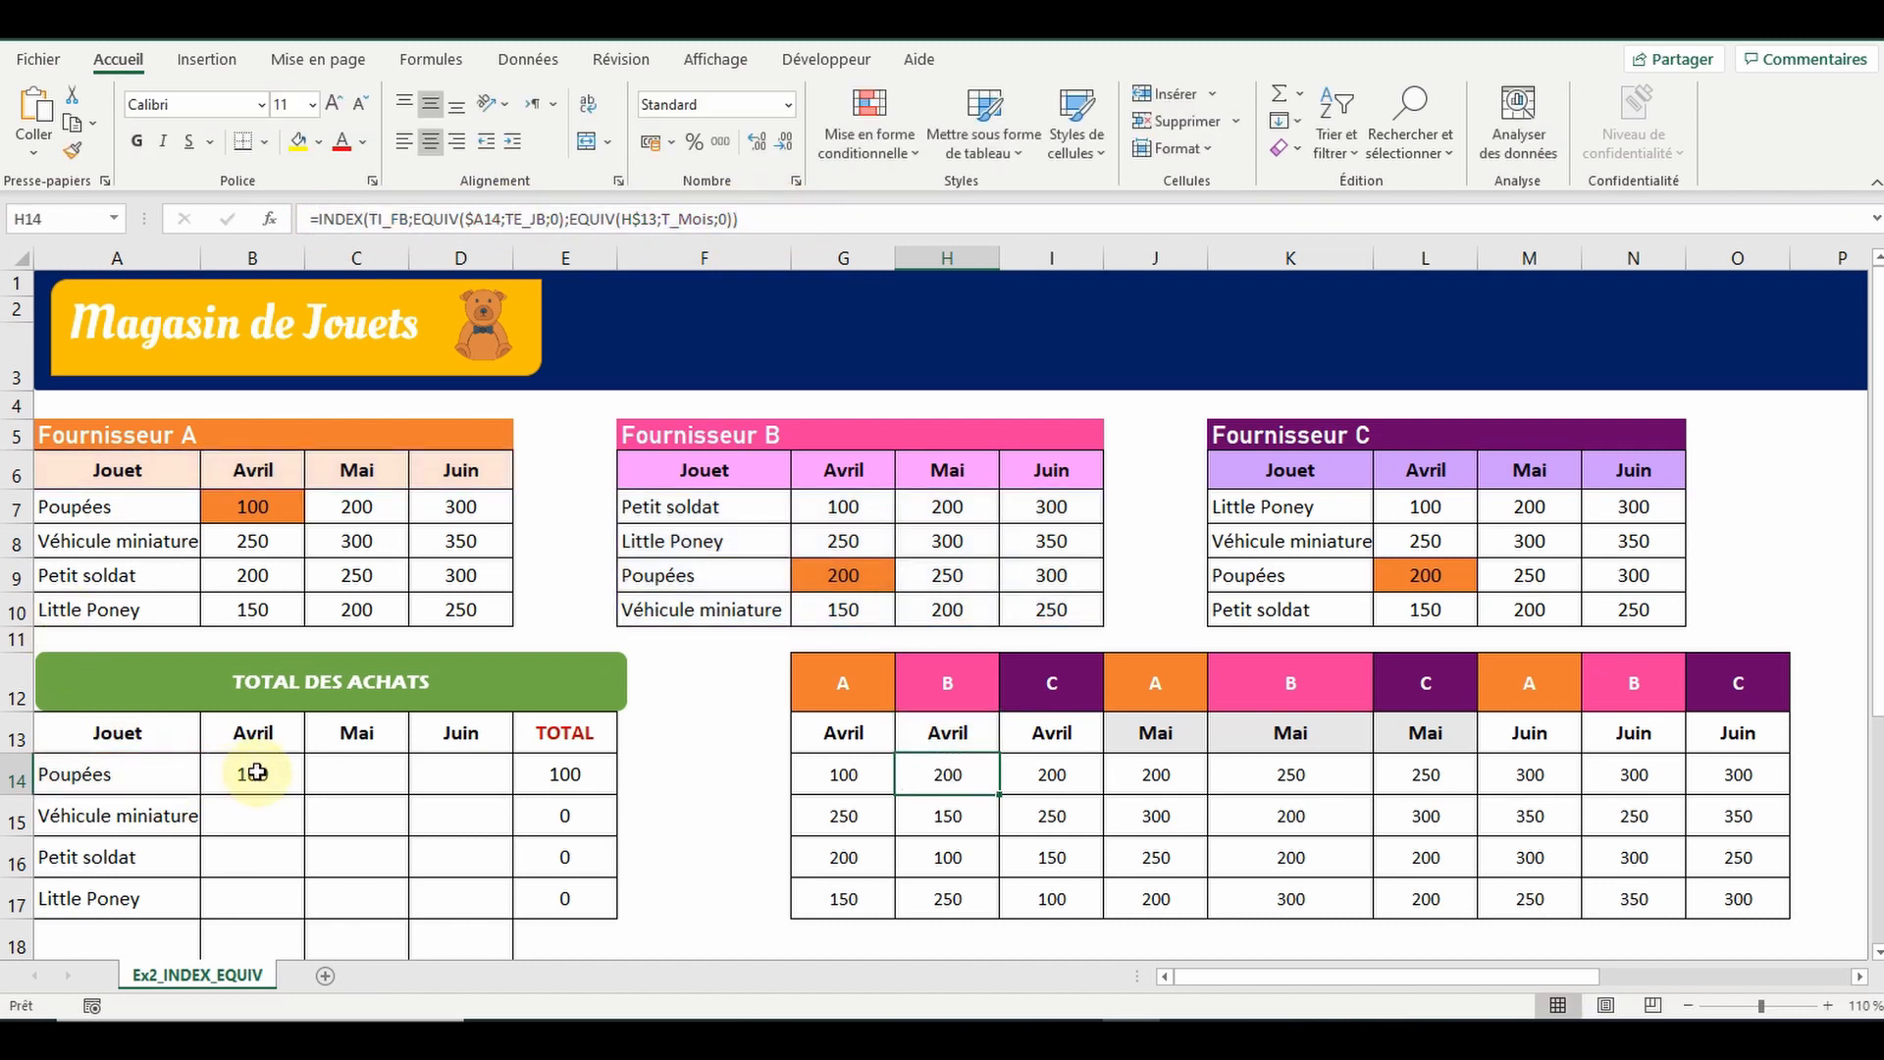
pyautogui.click(256, 773)
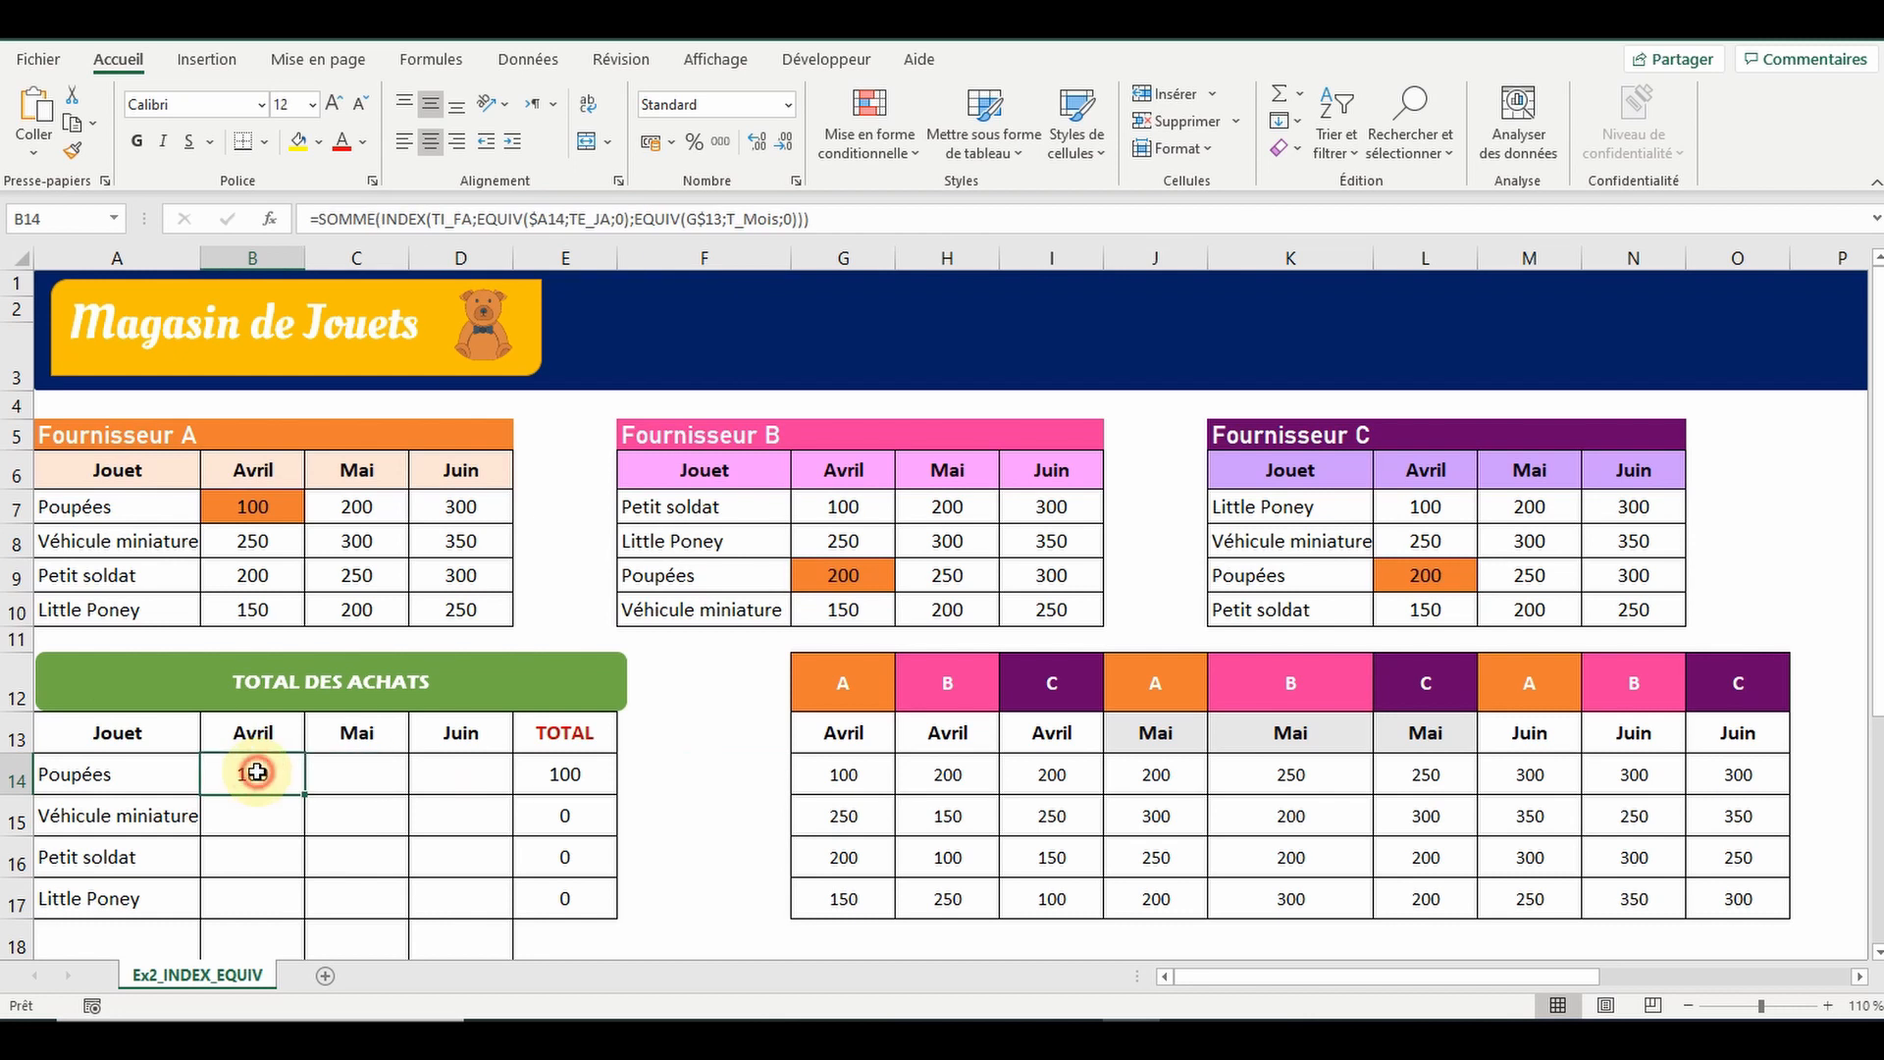
pyautogui.click(806, 217)
pyautogui.write(';')
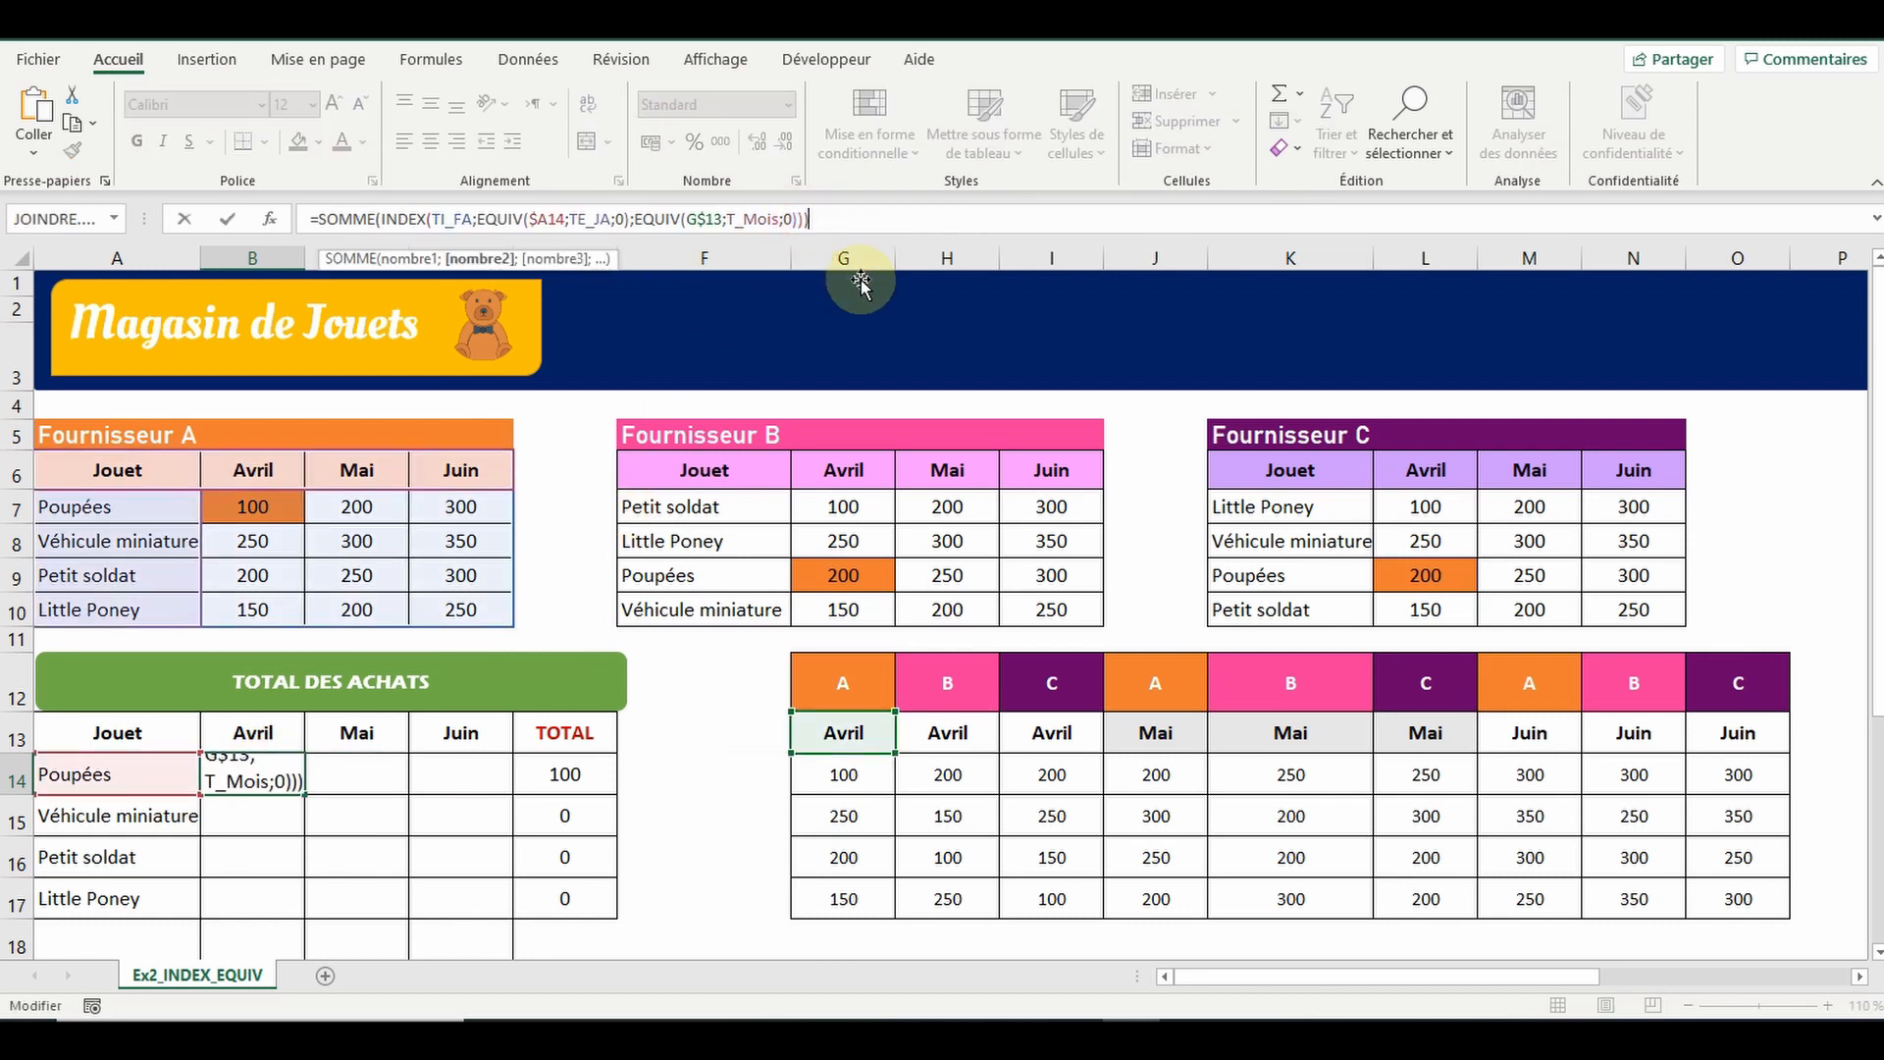
pyautogui.hotkey('ctrl', 'v')
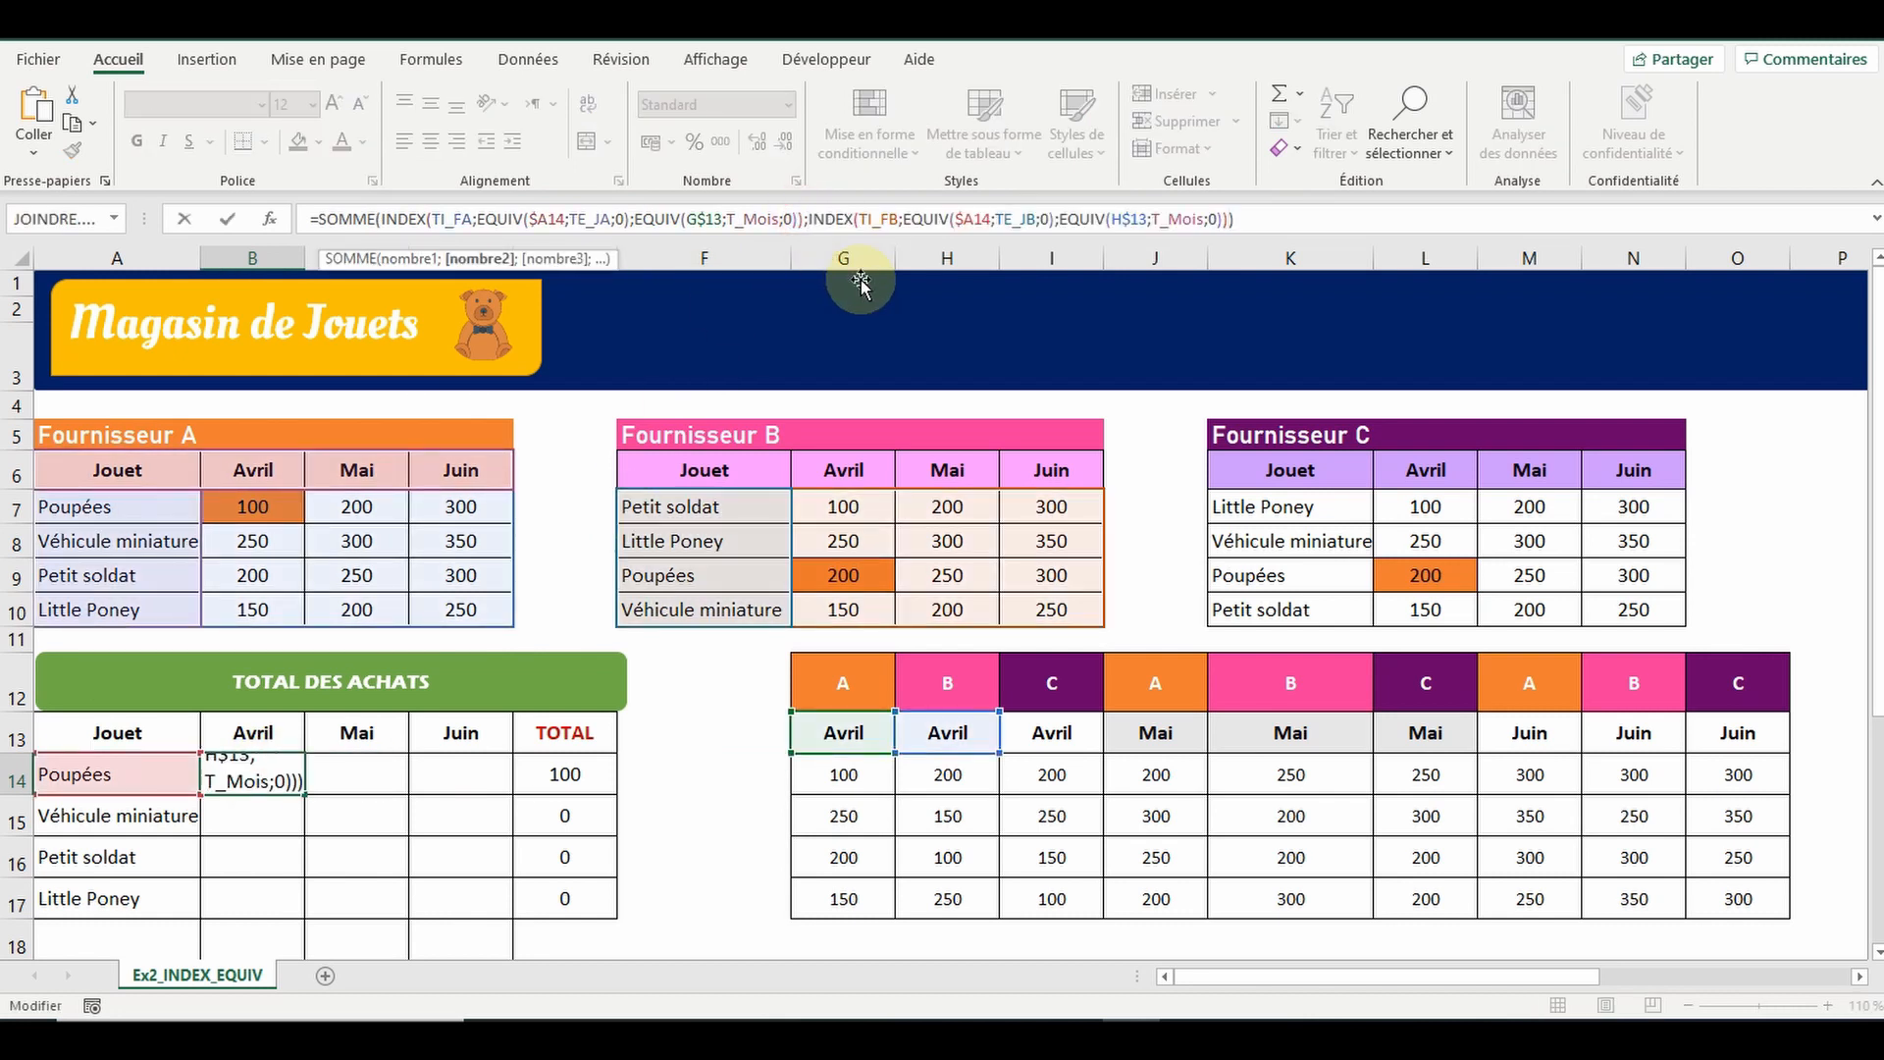
pyautogui.press('Return')
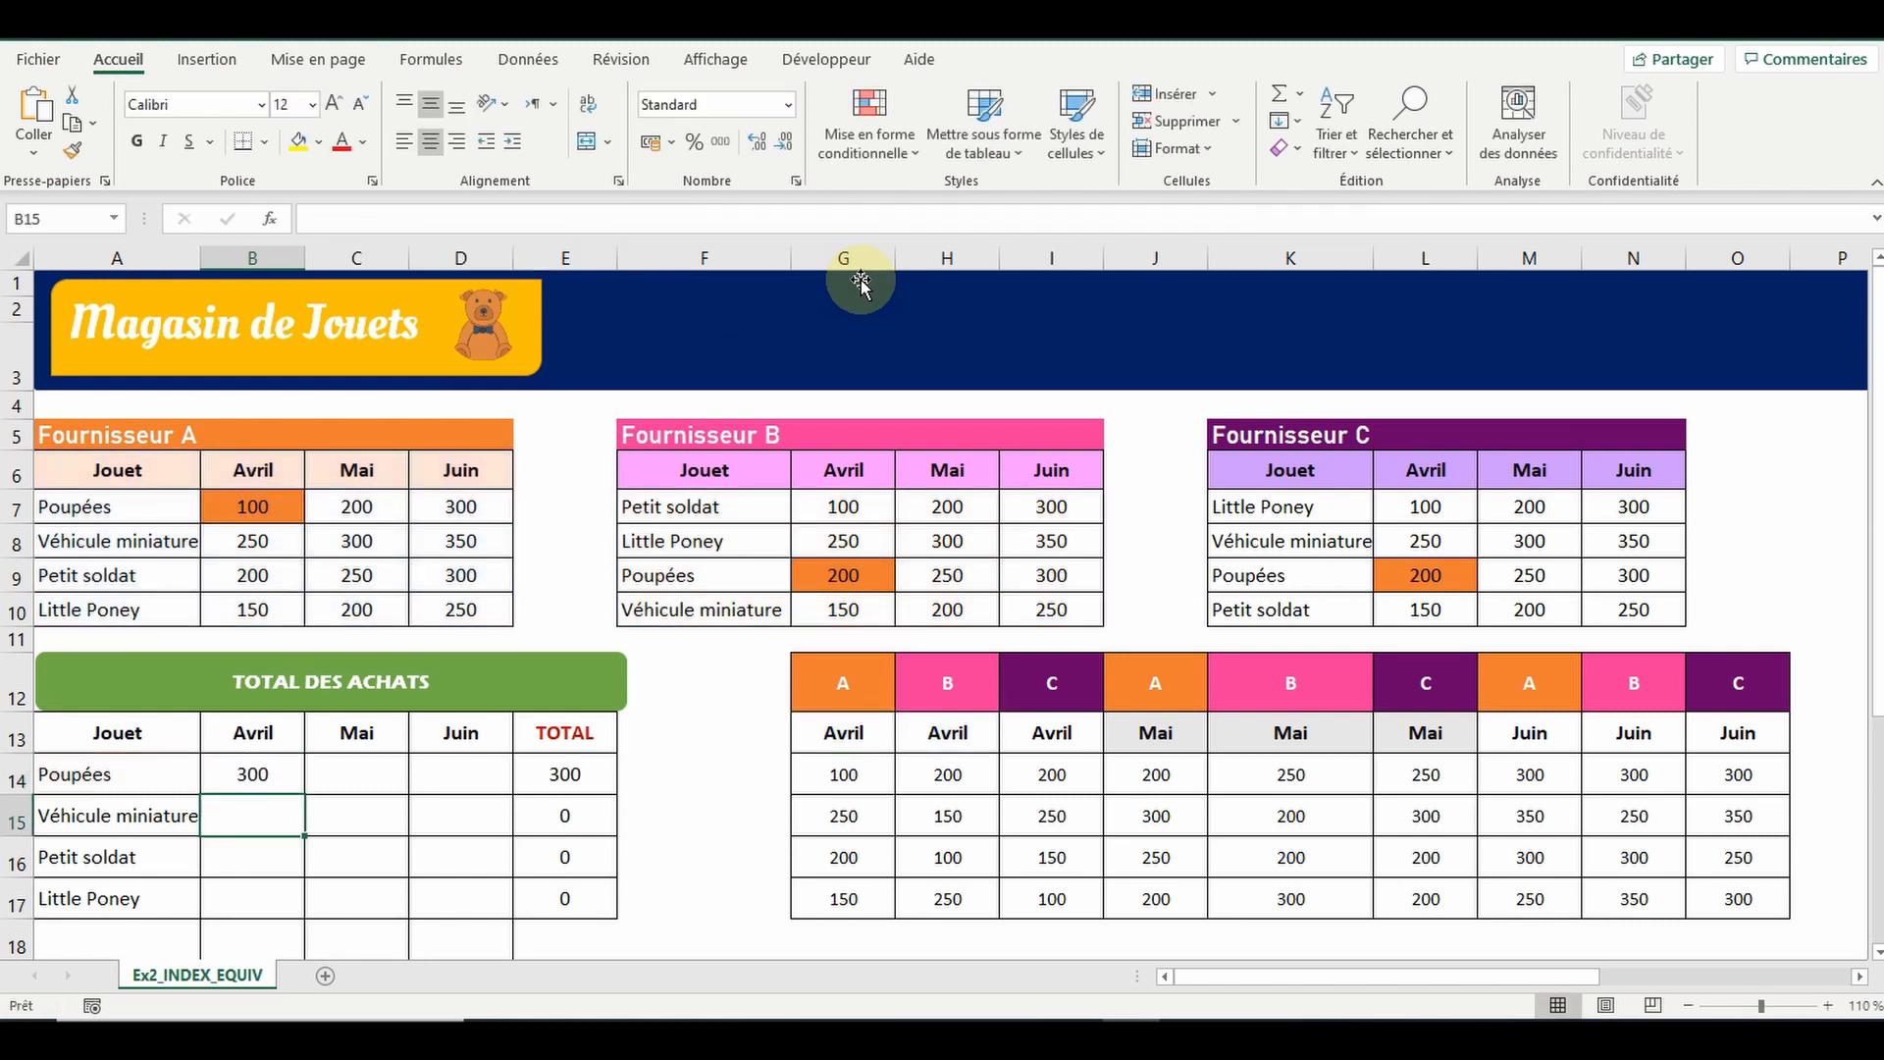
# Add the INDEX/EQUIV expression copied from I14 as the third argument of the SOMME formula in B14
pyautogui.click(1040, 777)
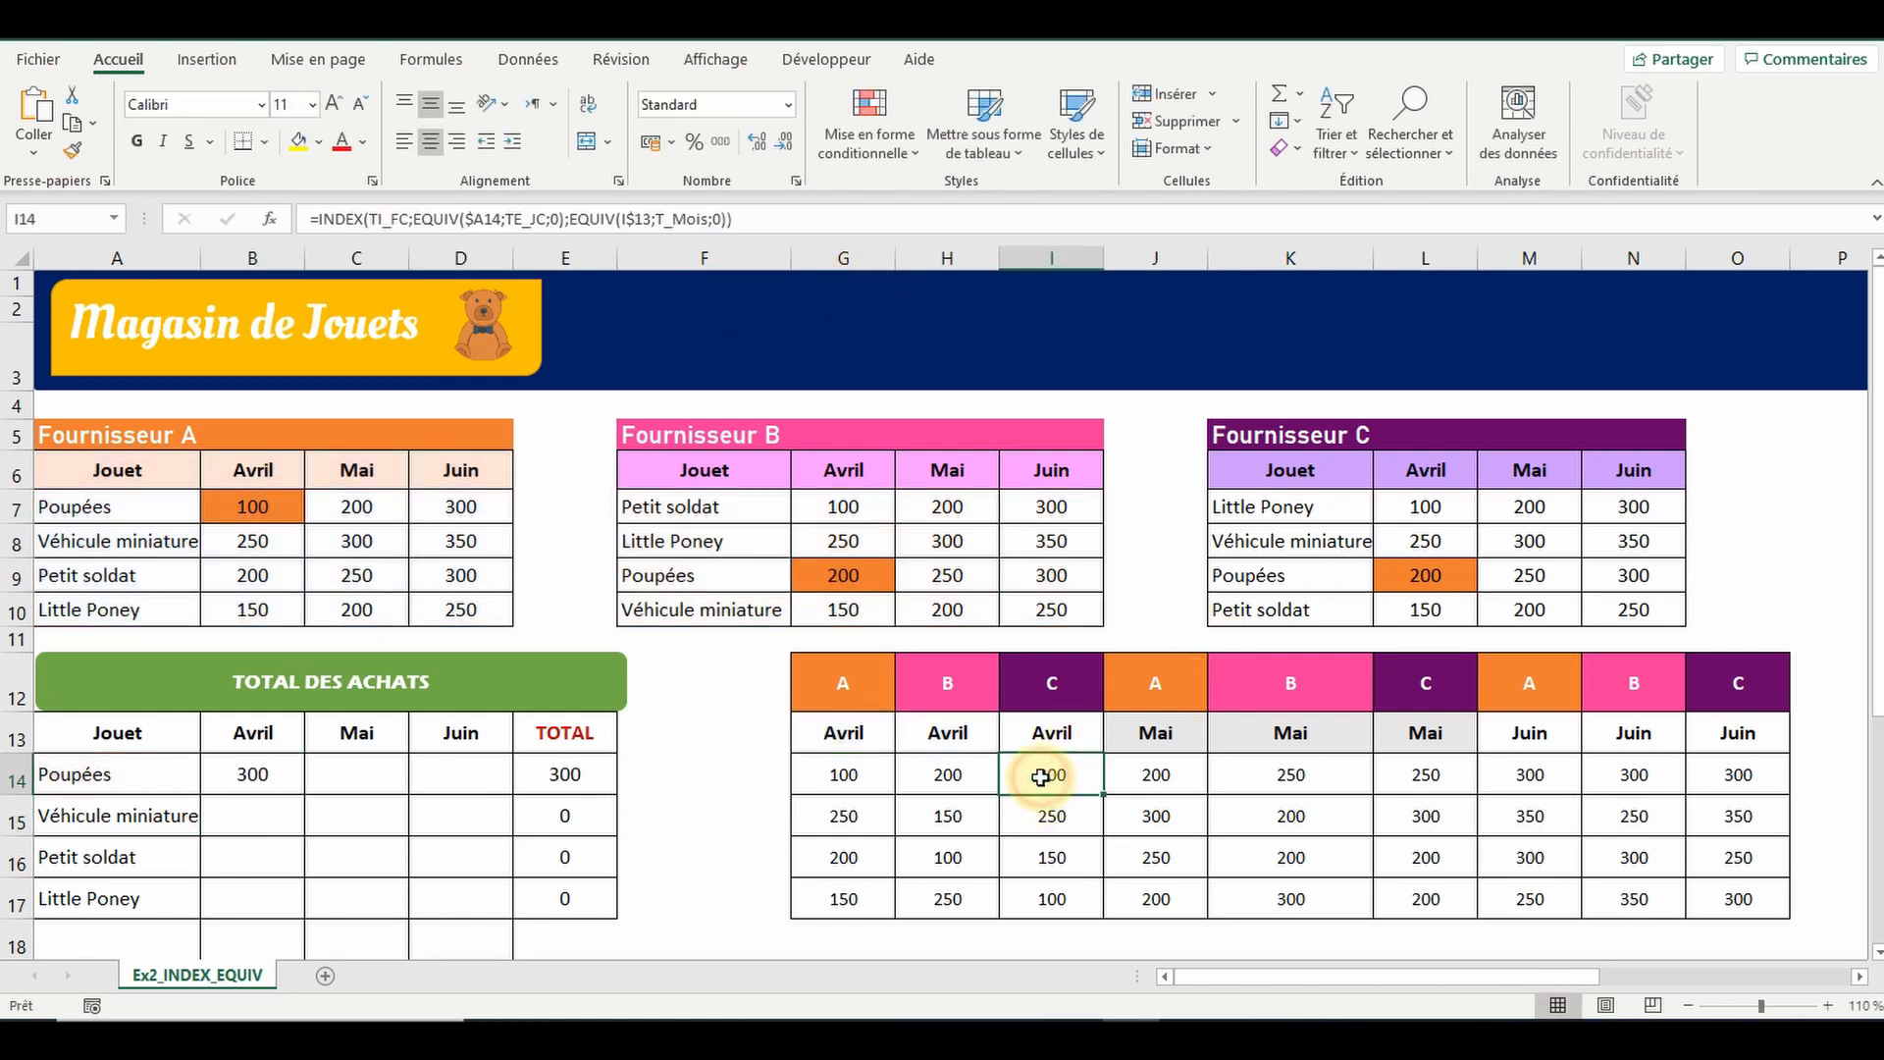
pyautogui.click(318, 218)
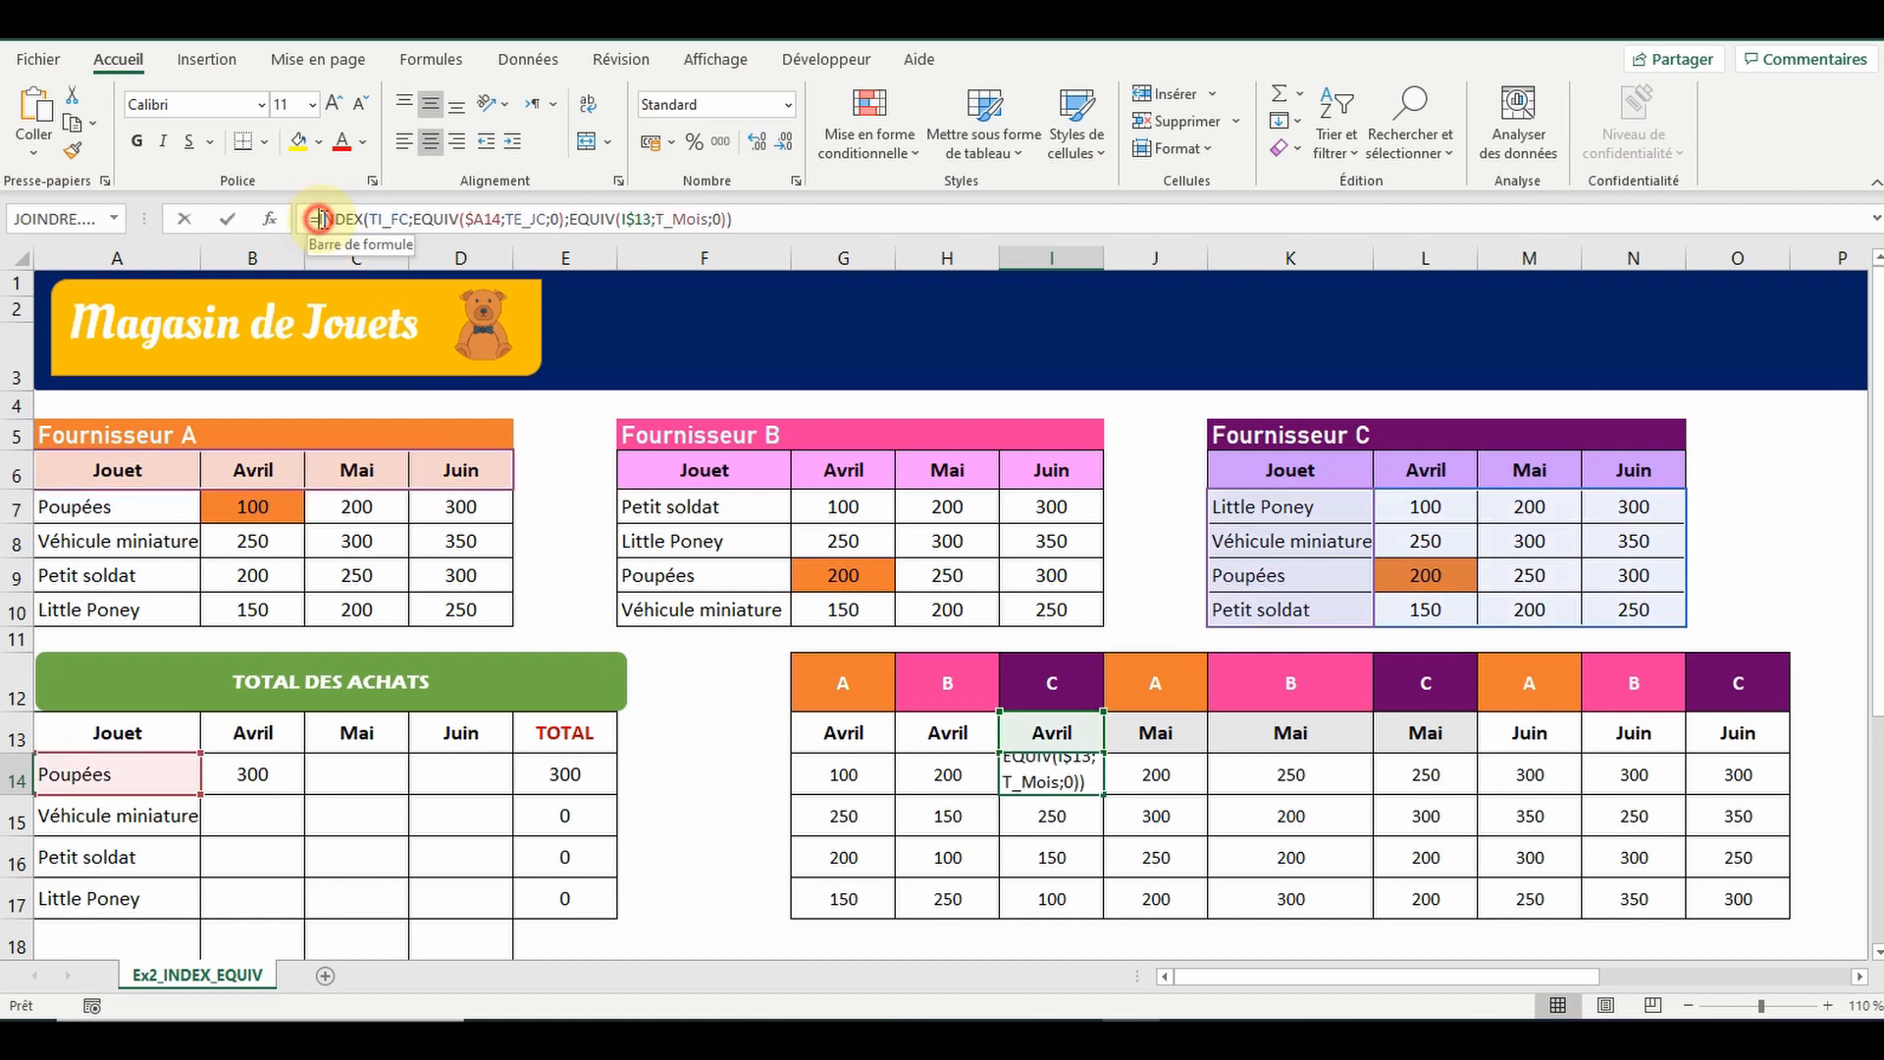
pyautogui.moveTo(319, 218); pyautogui.dragTo(762, 219)
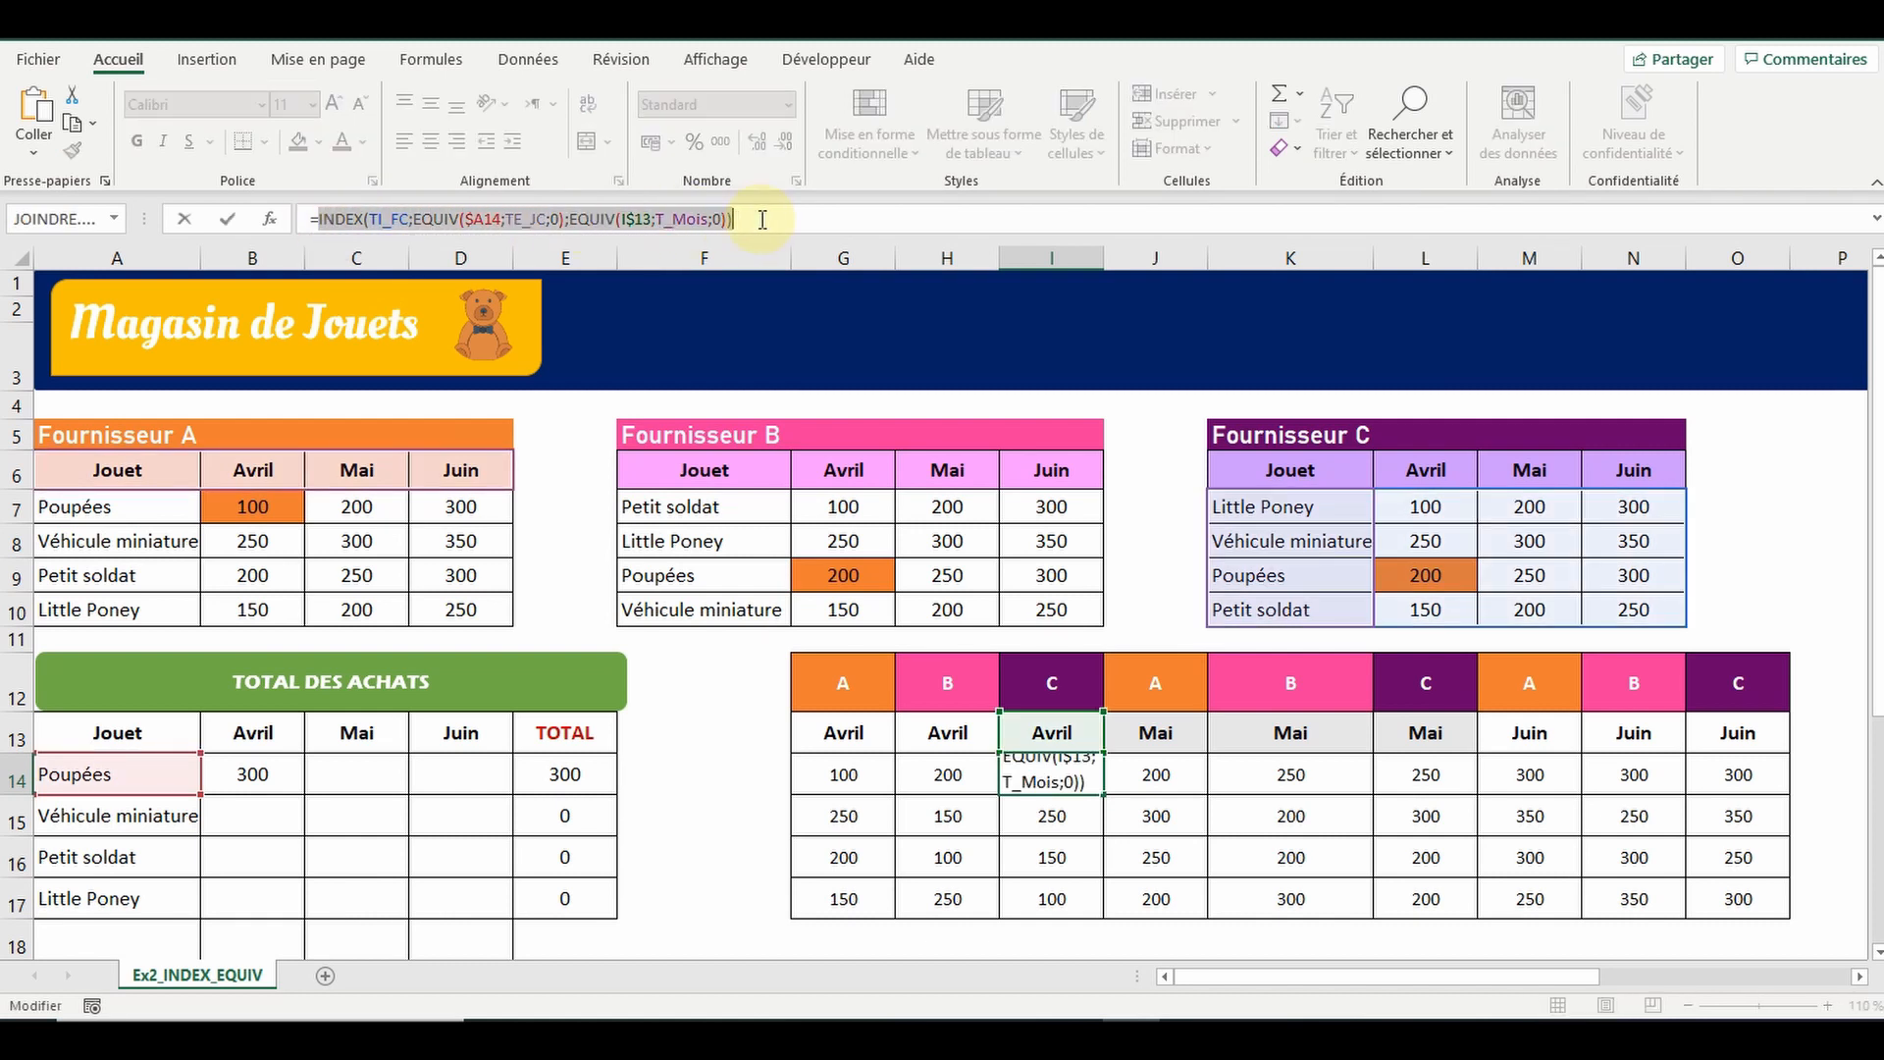
pyautogui.press('Escape')
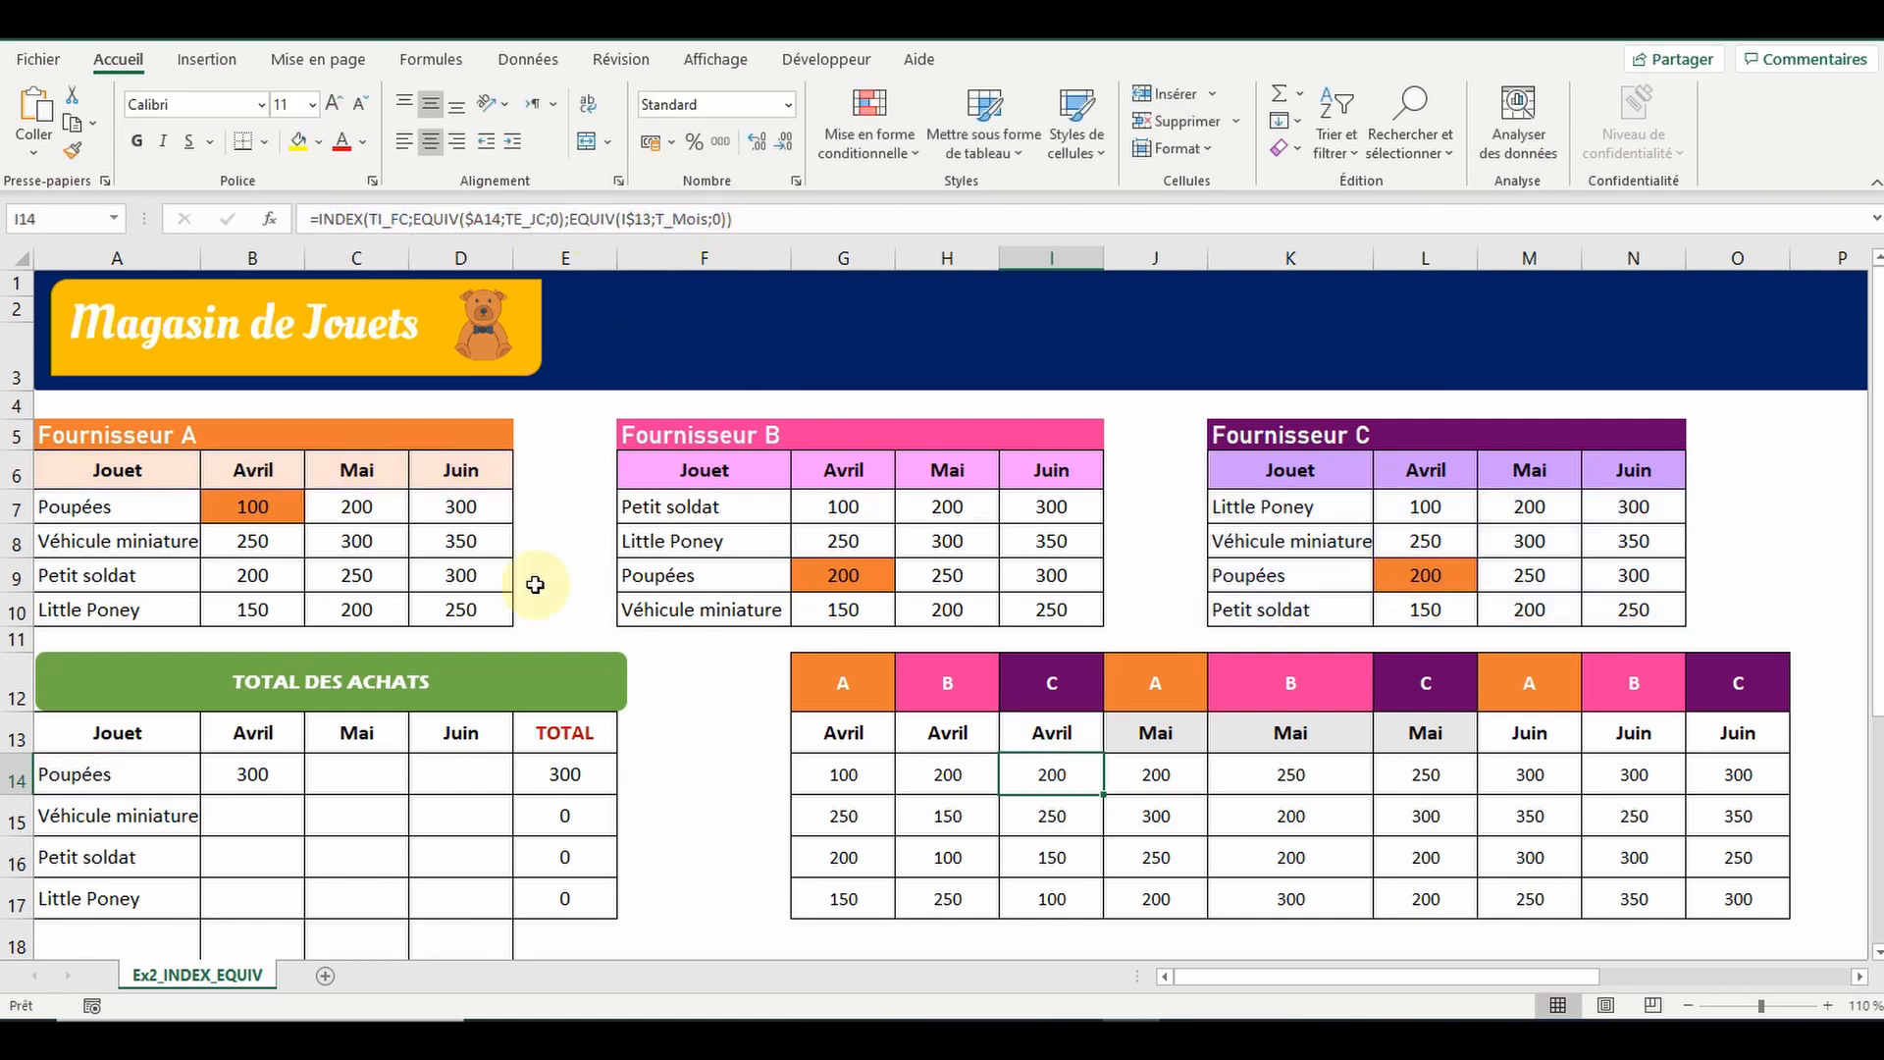
pyautogui.click(280, 770)
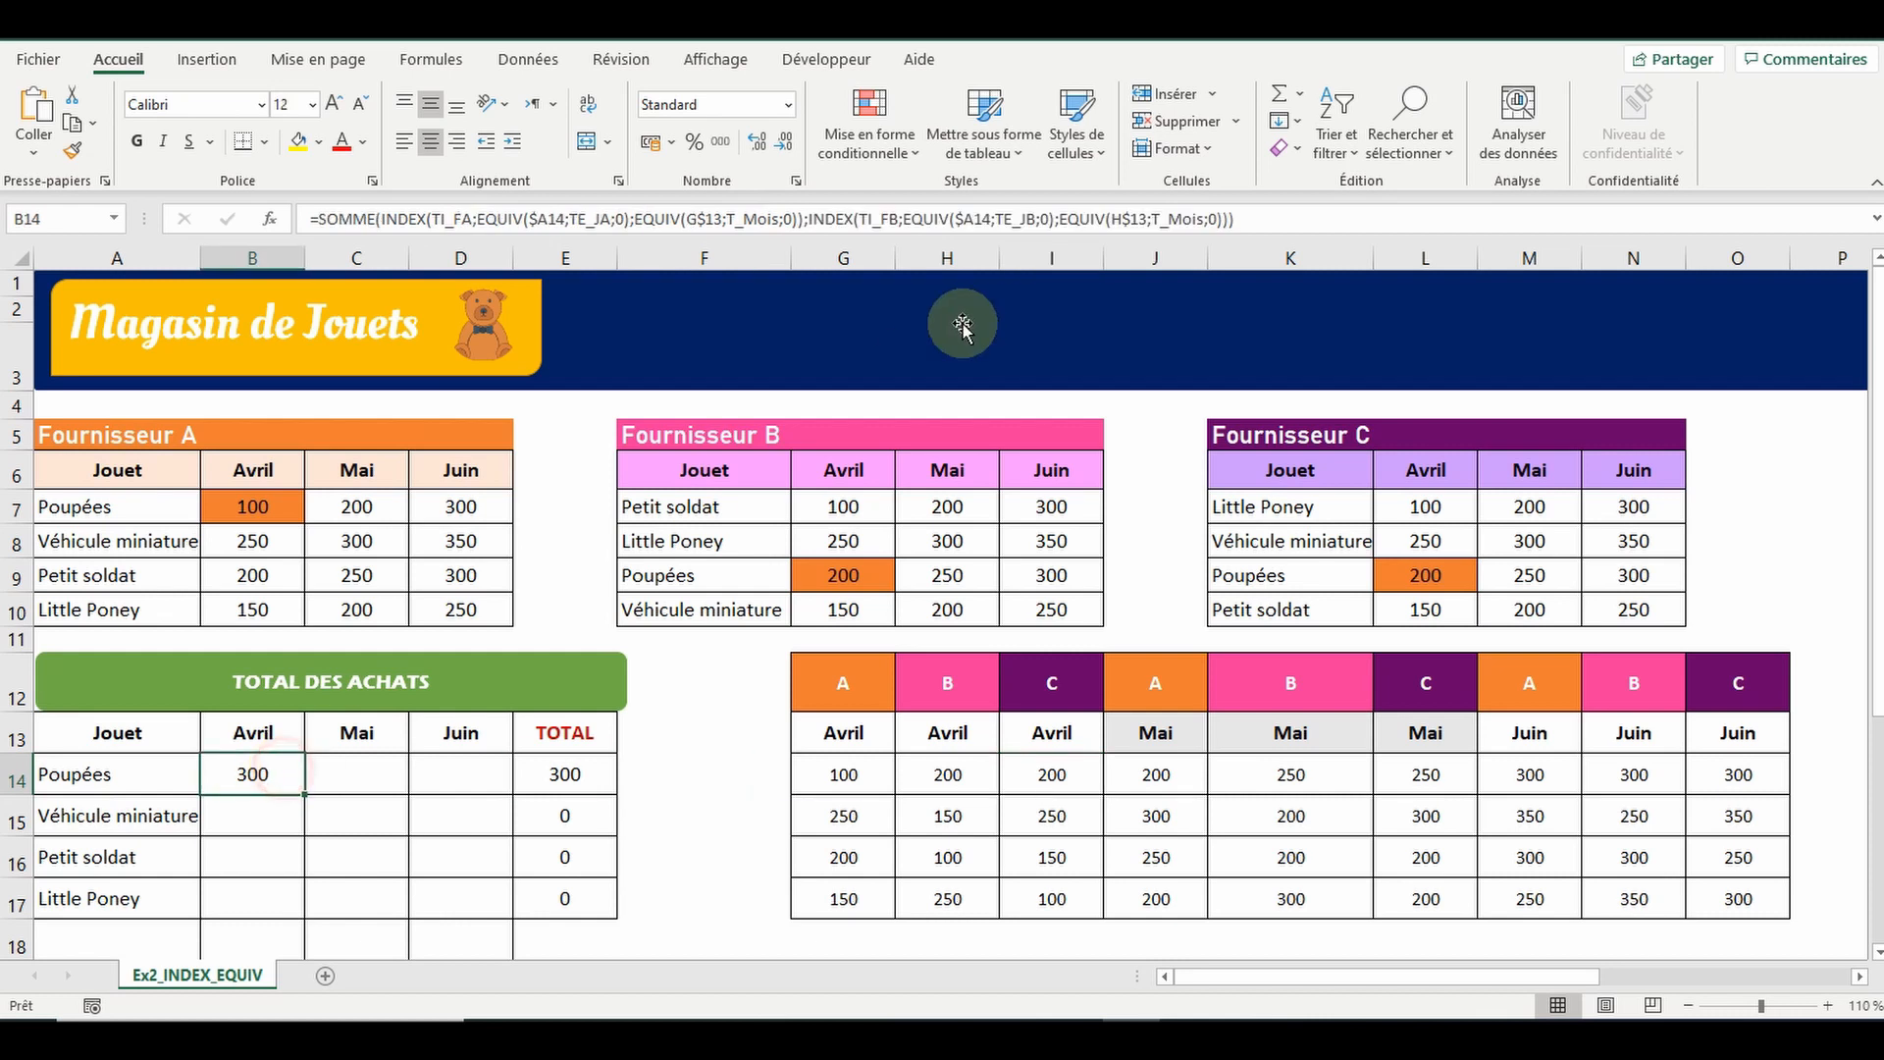
pyautogui.click(1229, 220)
pyautogui.write(';')
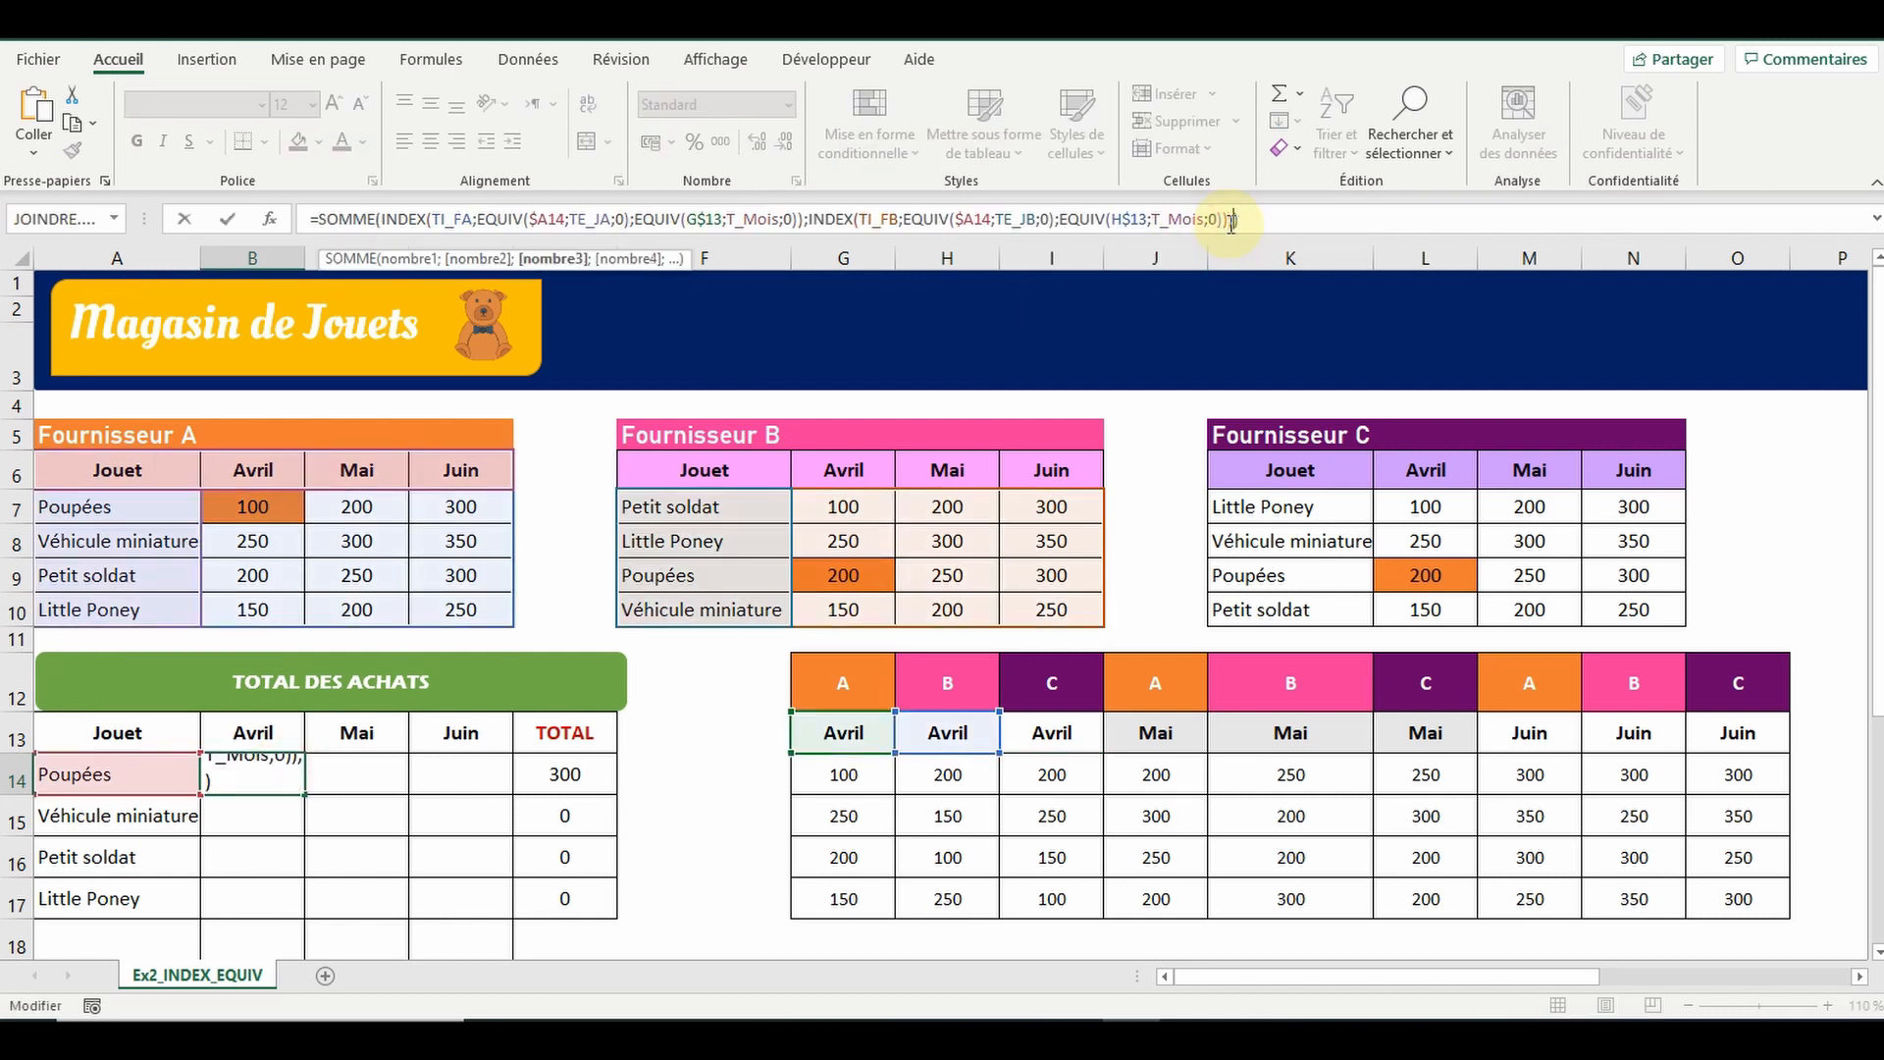
pyautogui.hotkey('ctrl', 'v')
pyautogui.press('Return')
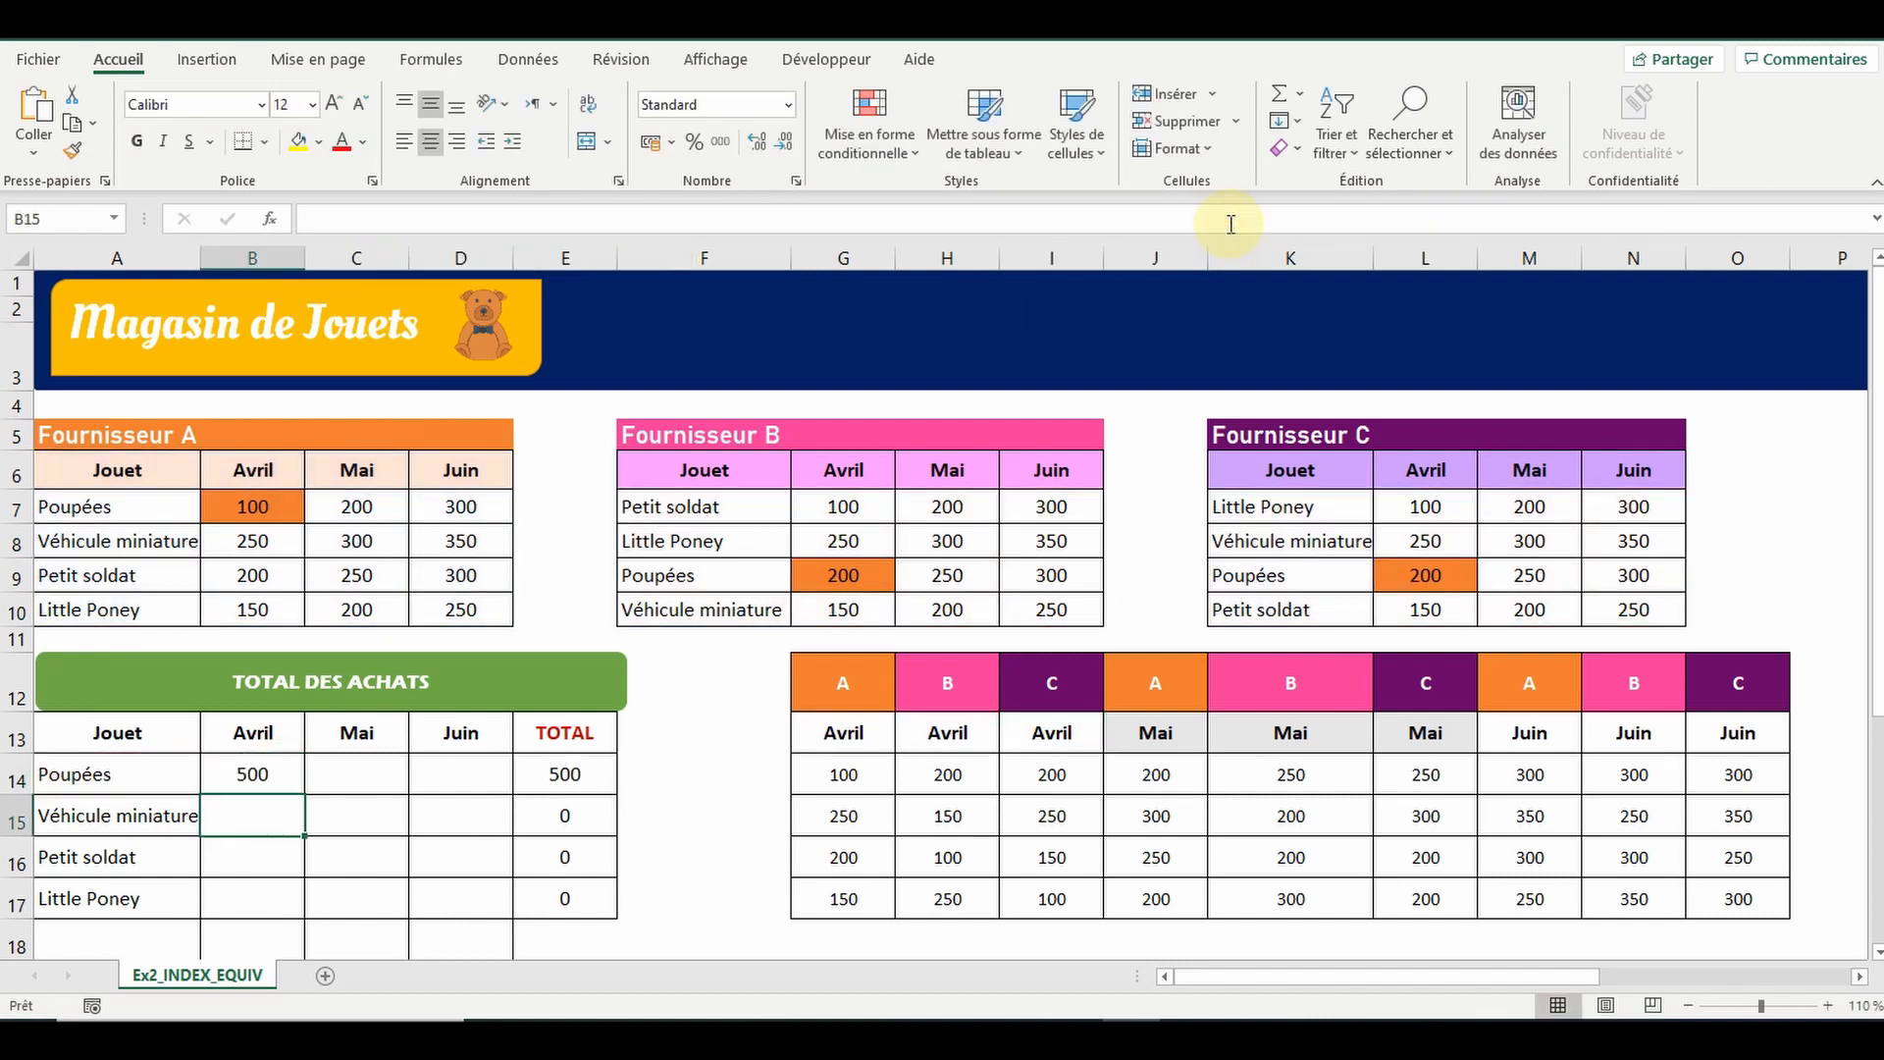
# In B14's formula, replace the month reference G$13 in the Fournisseur A lookup with the mixed reference B$13
pyautogui.click(270, 778)
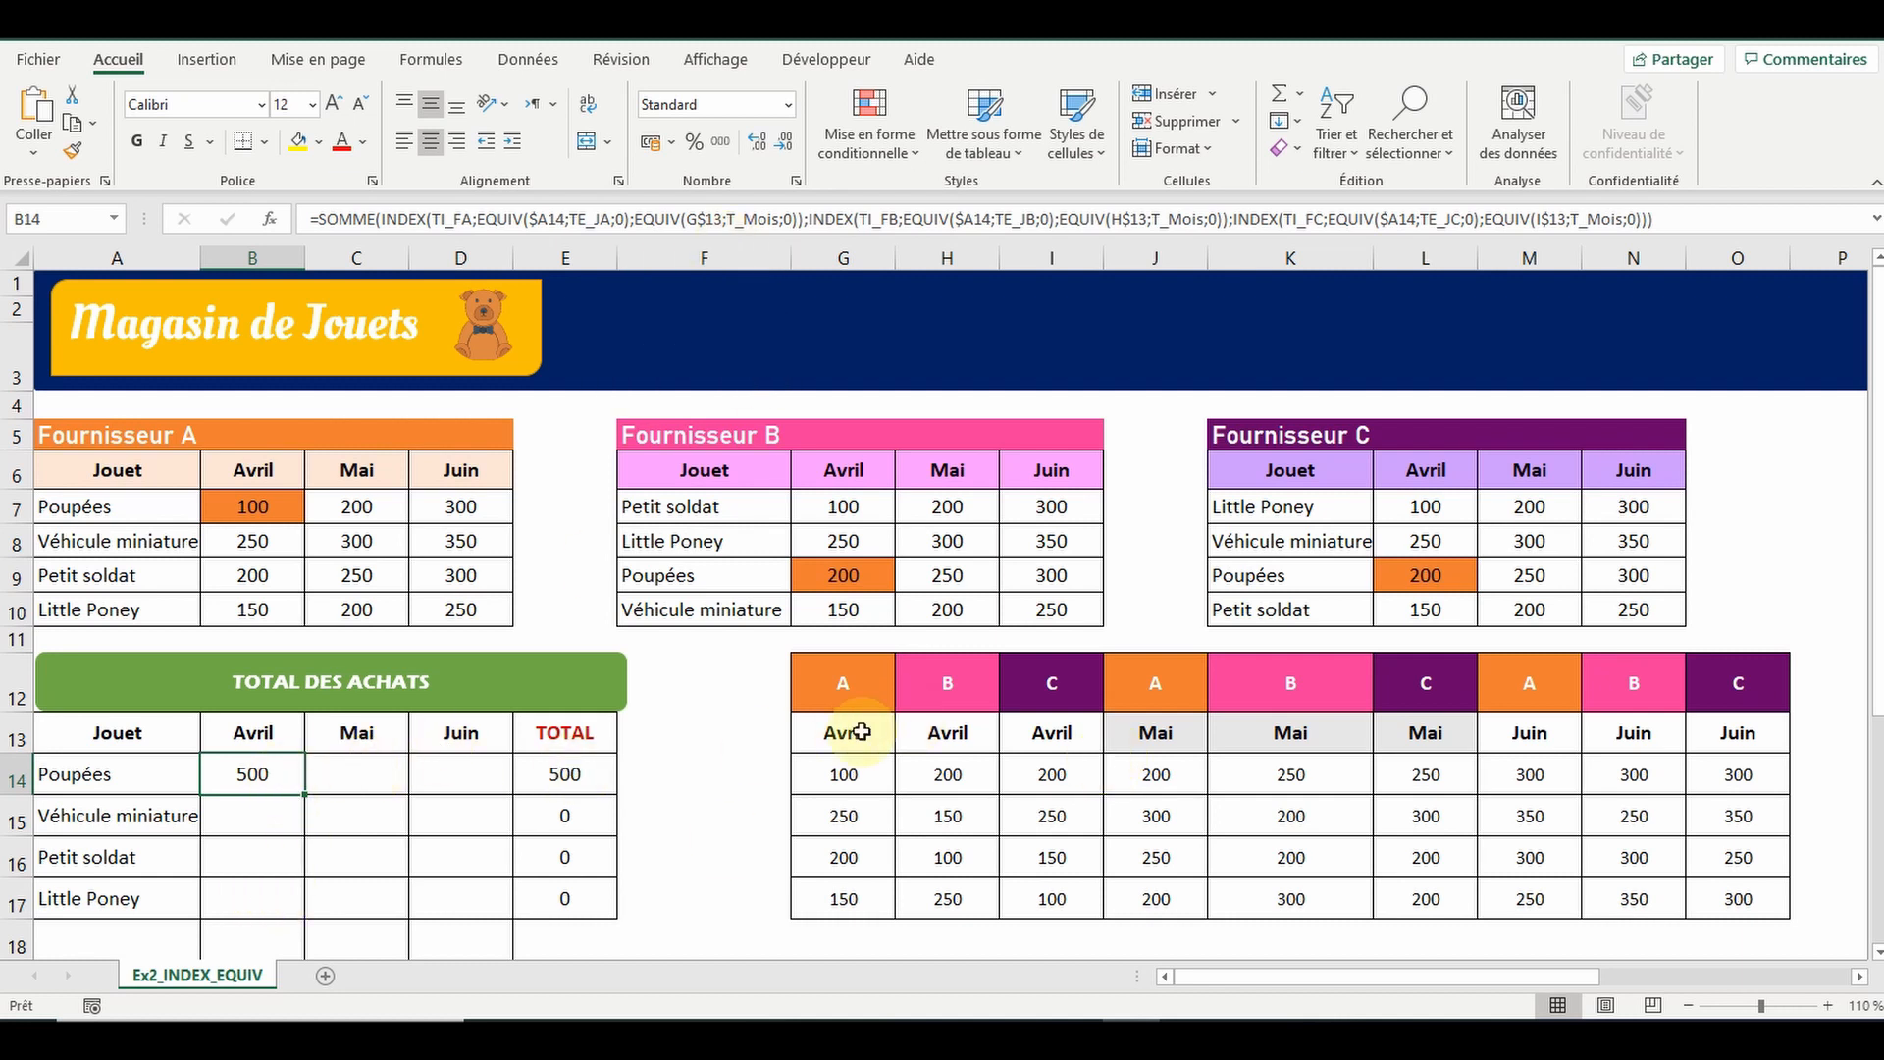
pyautogui.click(708, 217)
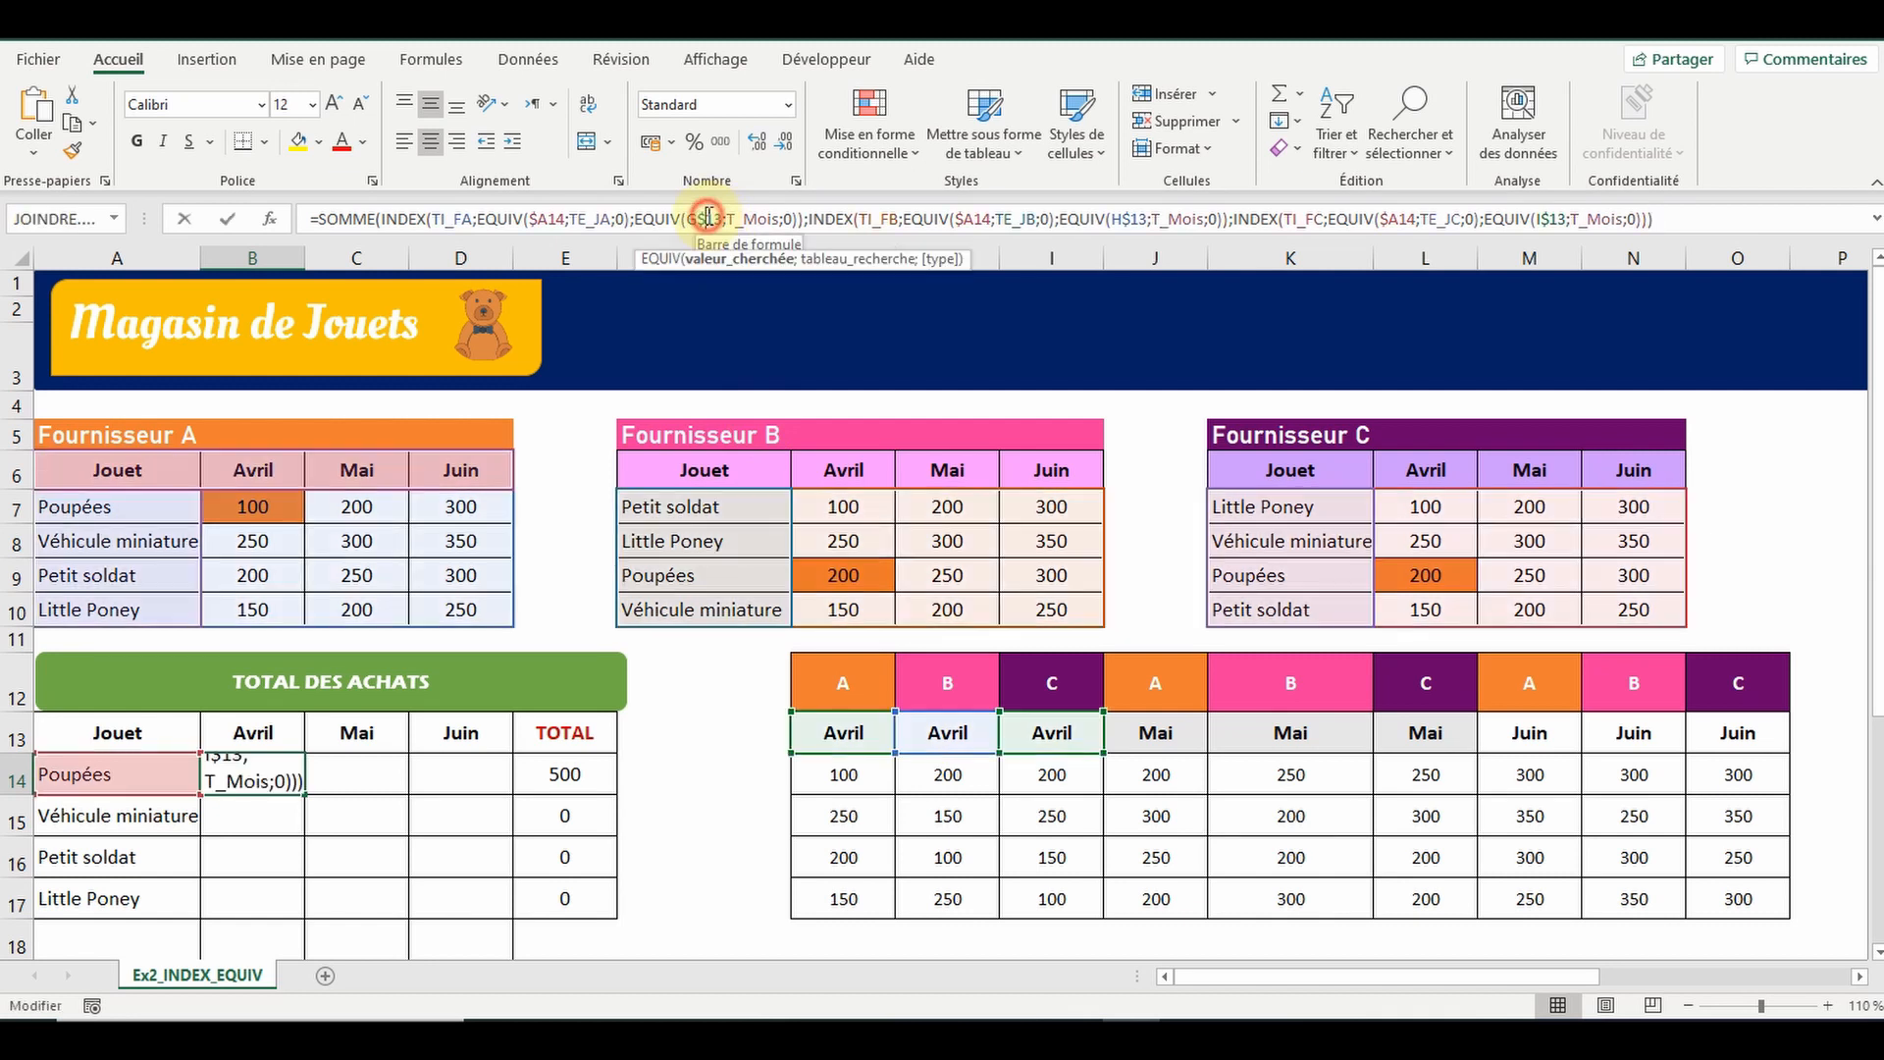
pyautogui.click(1131, 219)
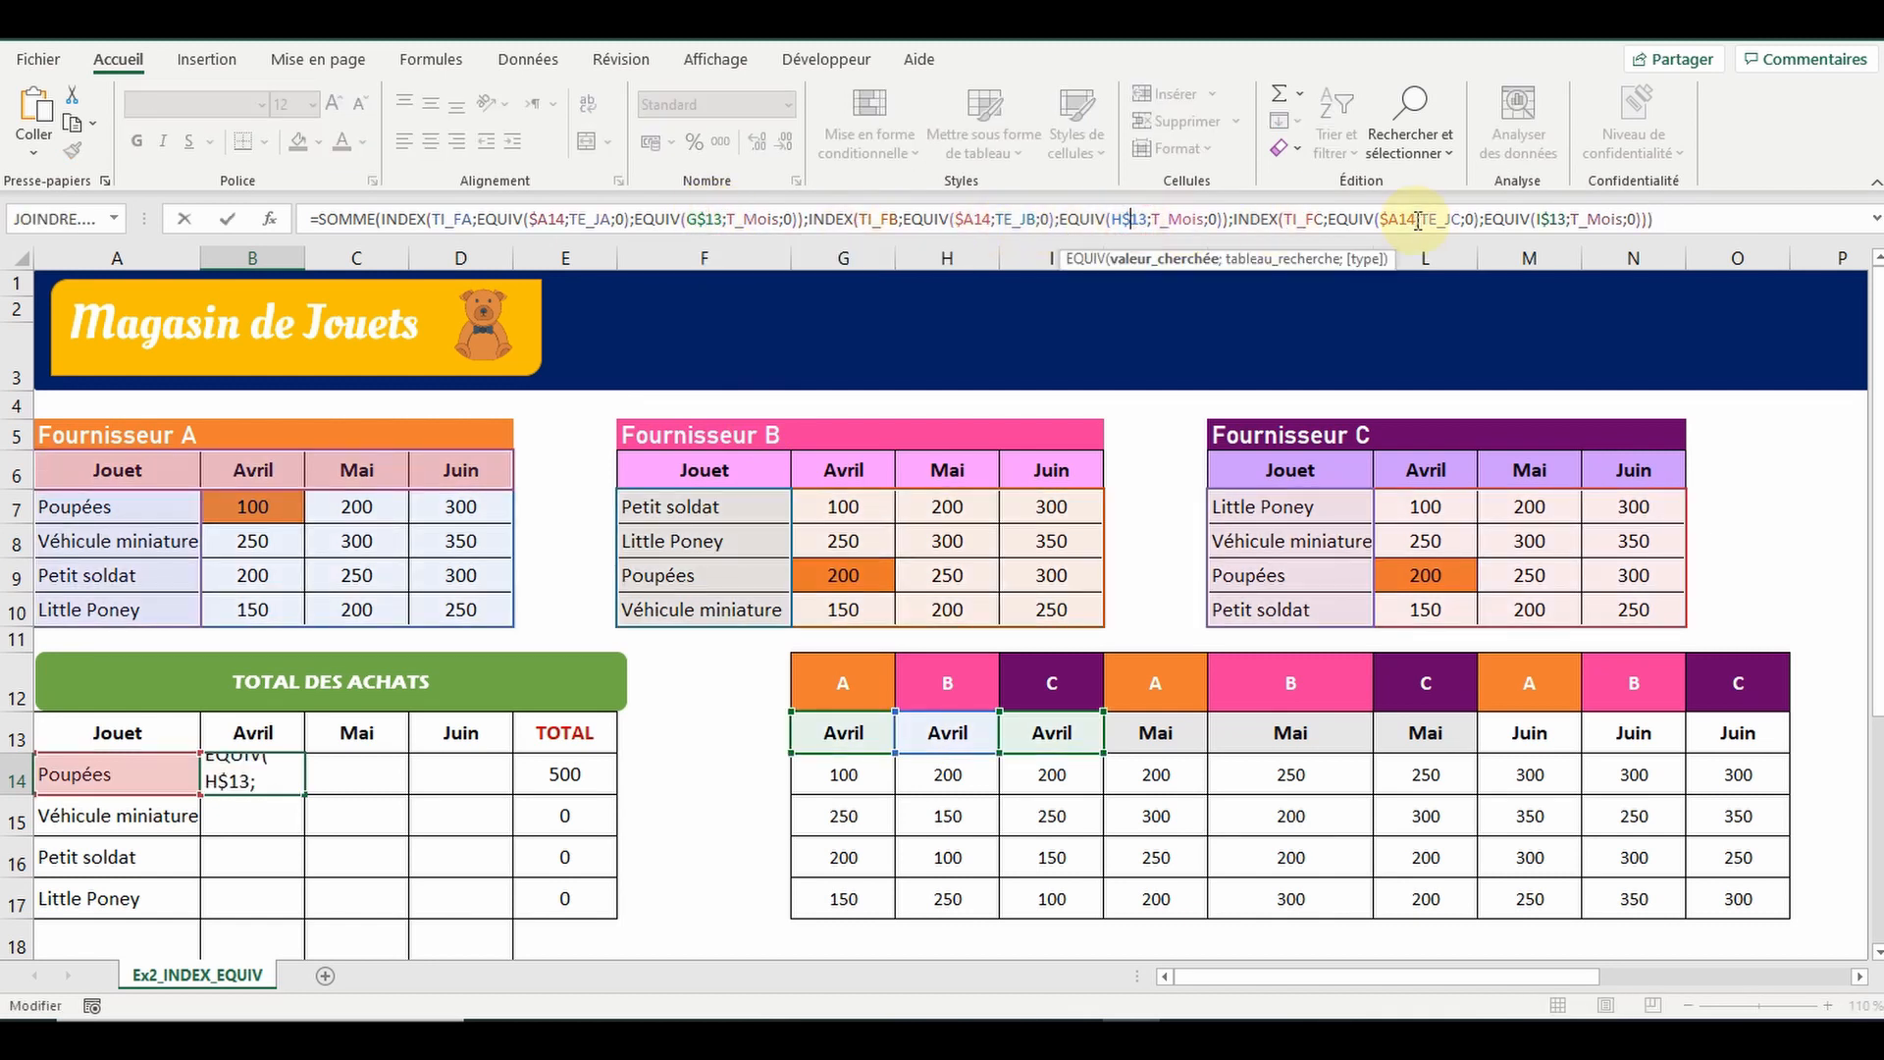
pyautogui.click(1550, 220)
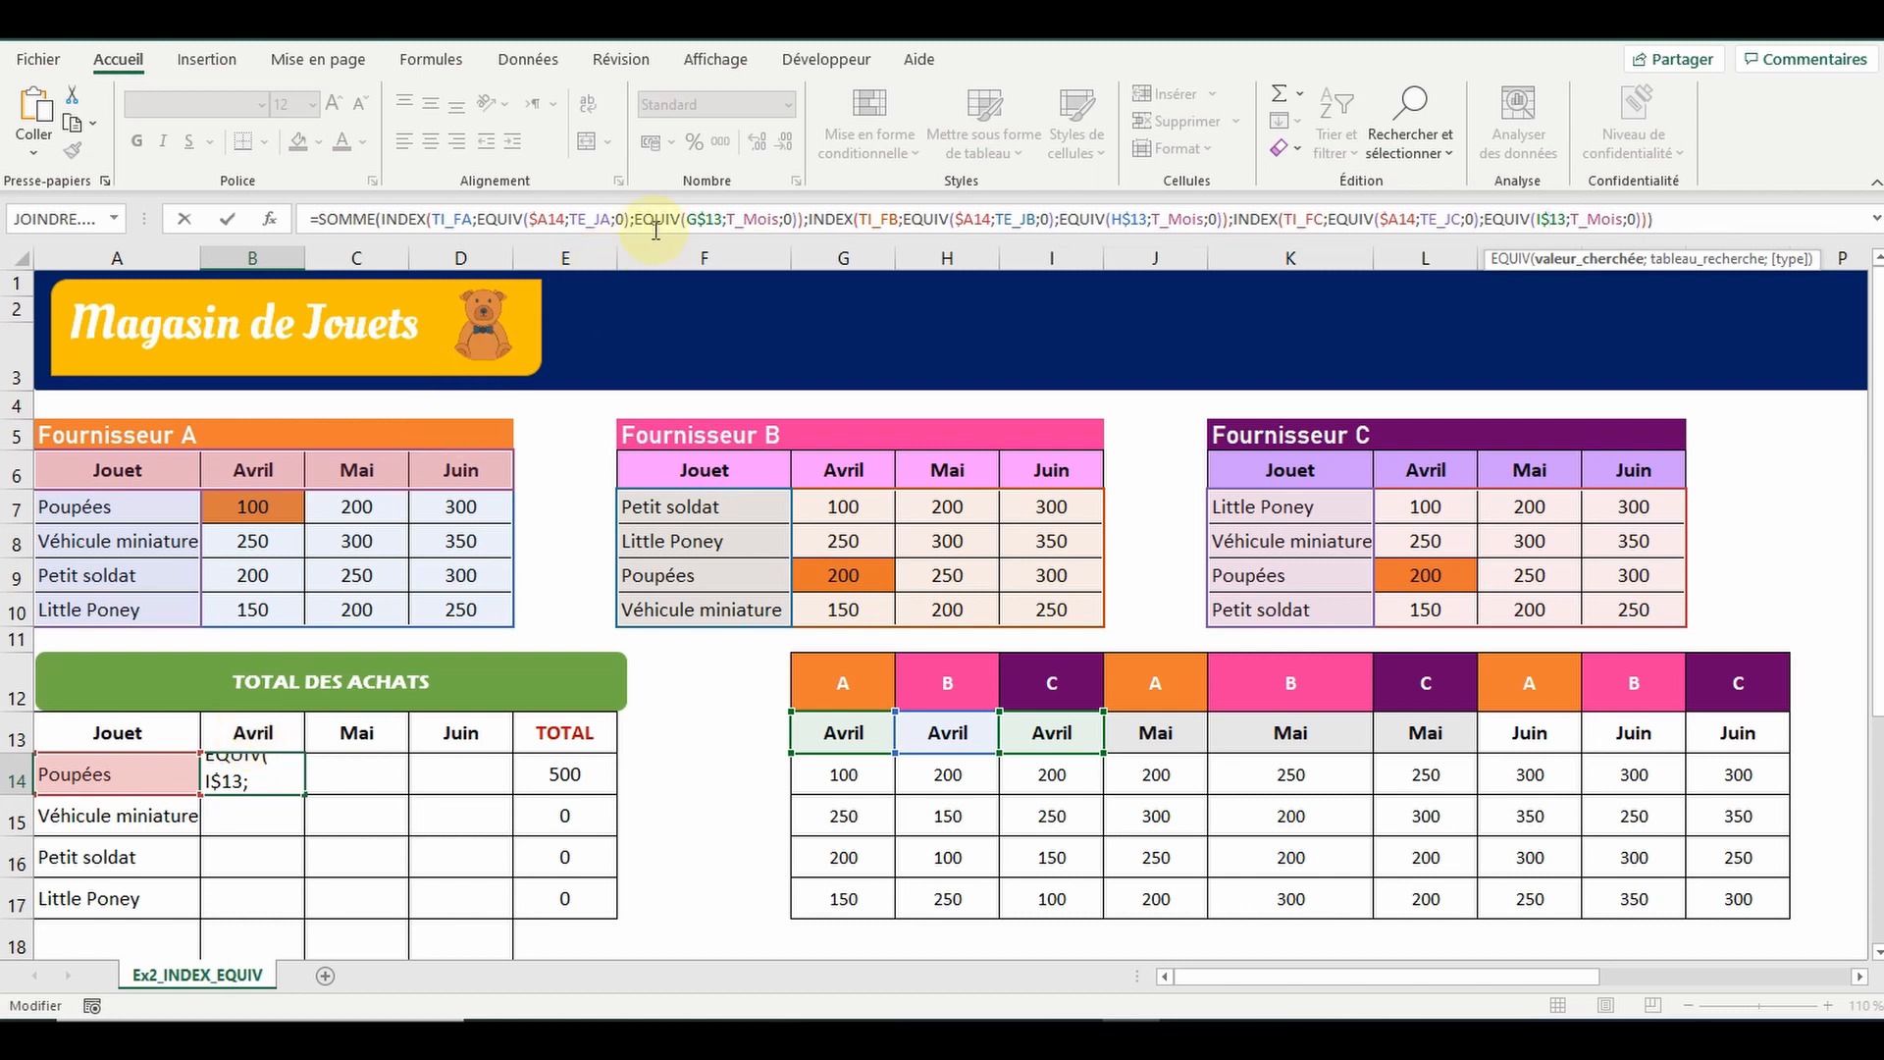
pyautogui.click(695, 219)
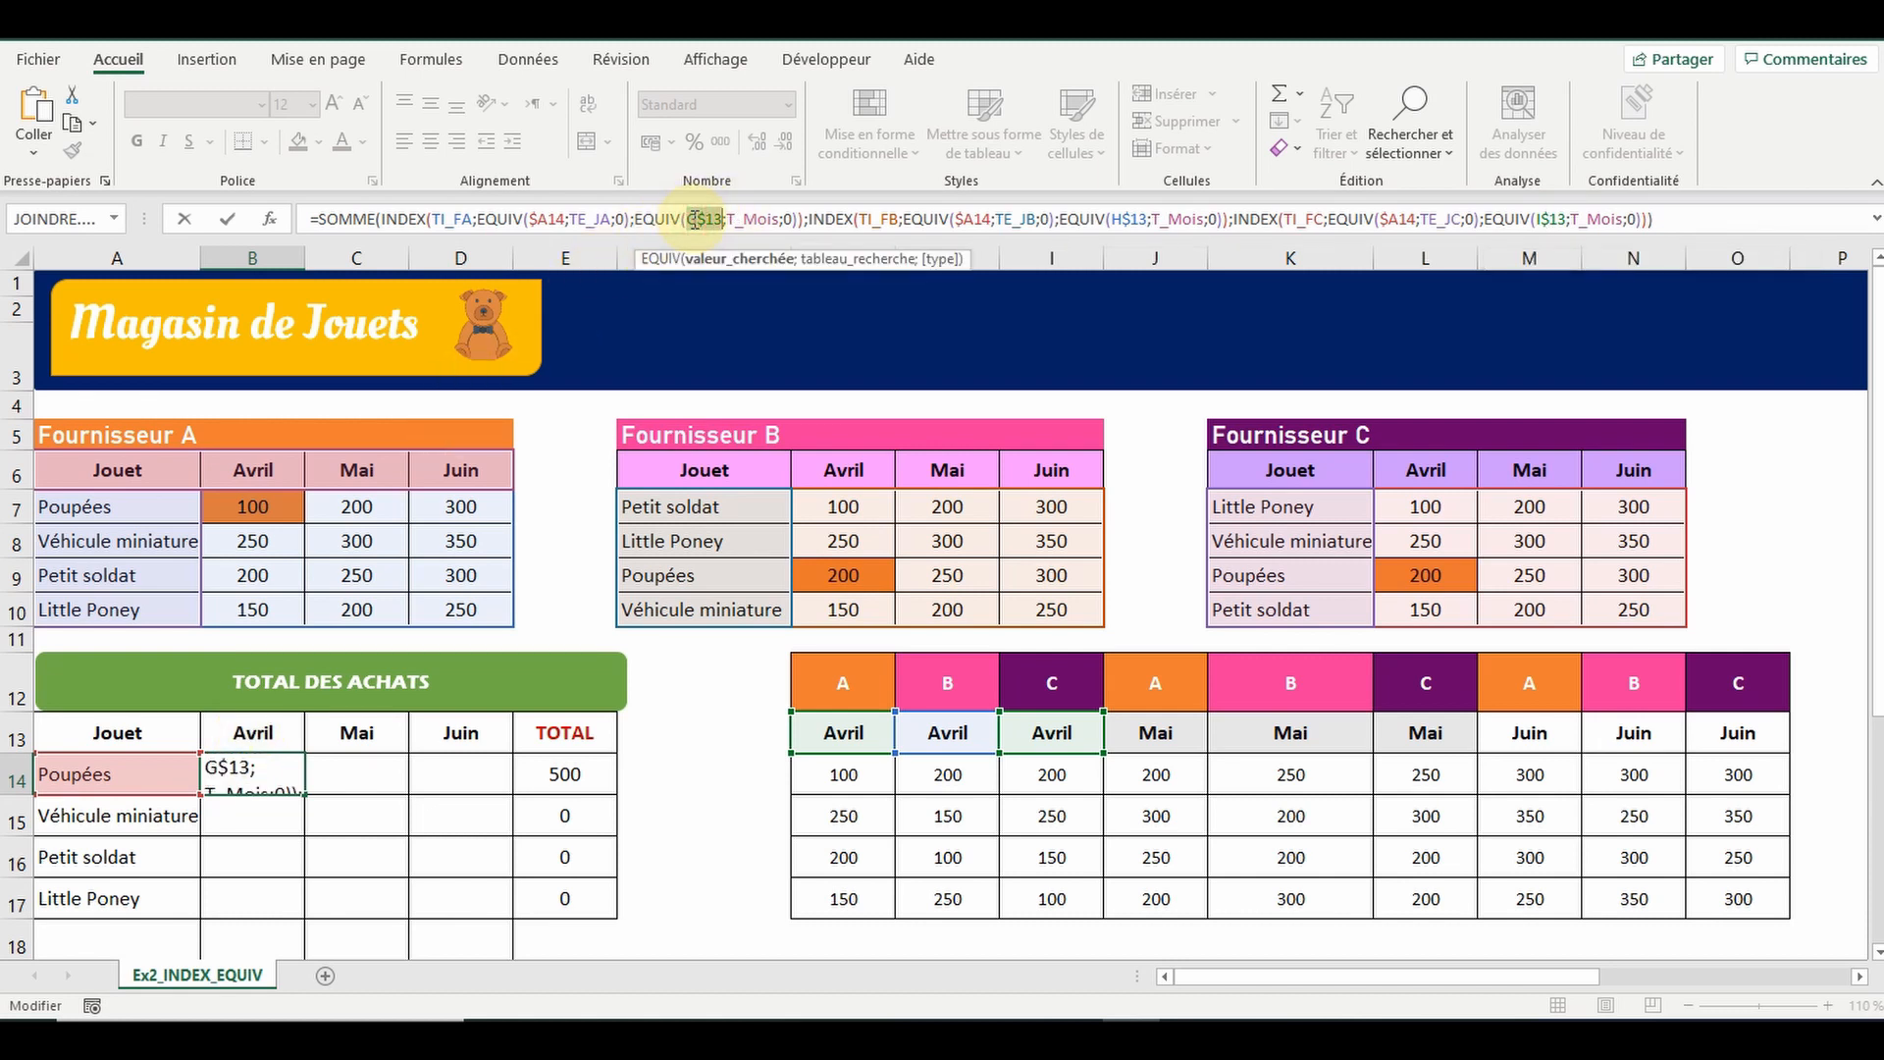
pyautogui.doubleClick(695, 220)
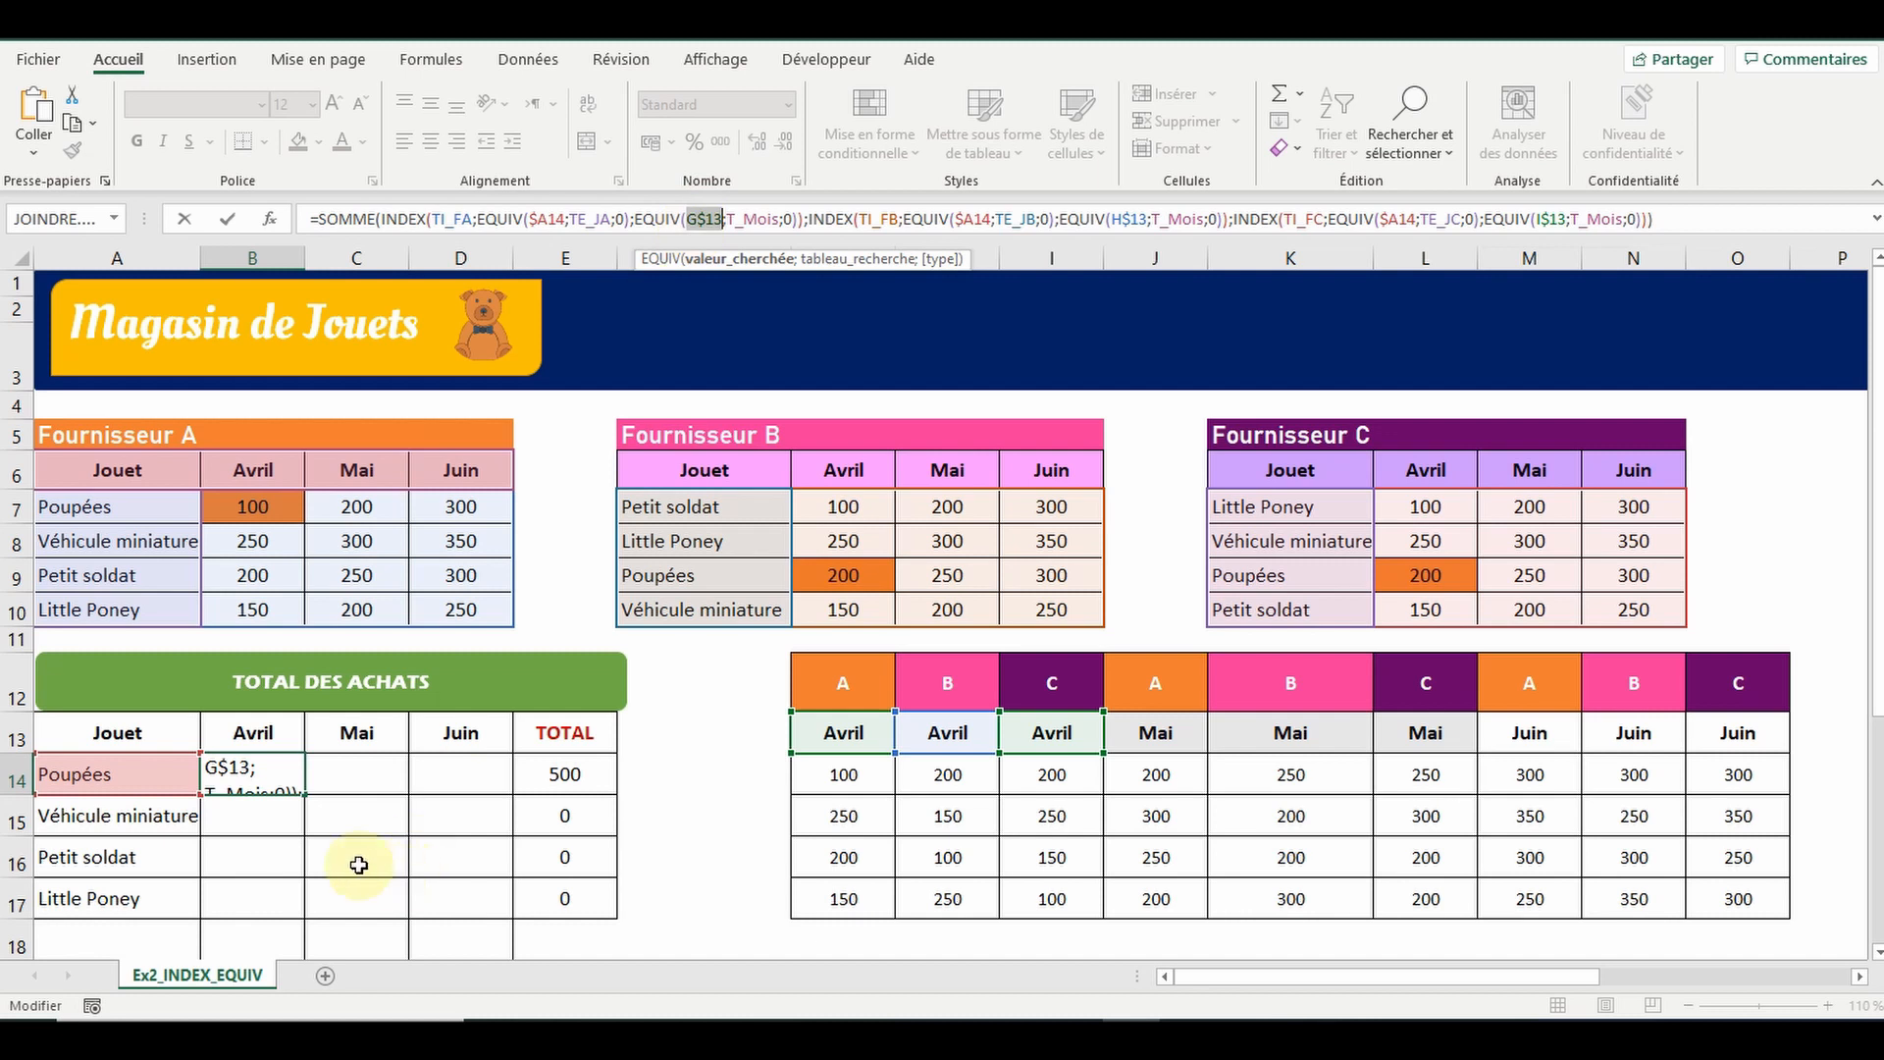
pyautogui.click(255, 732)
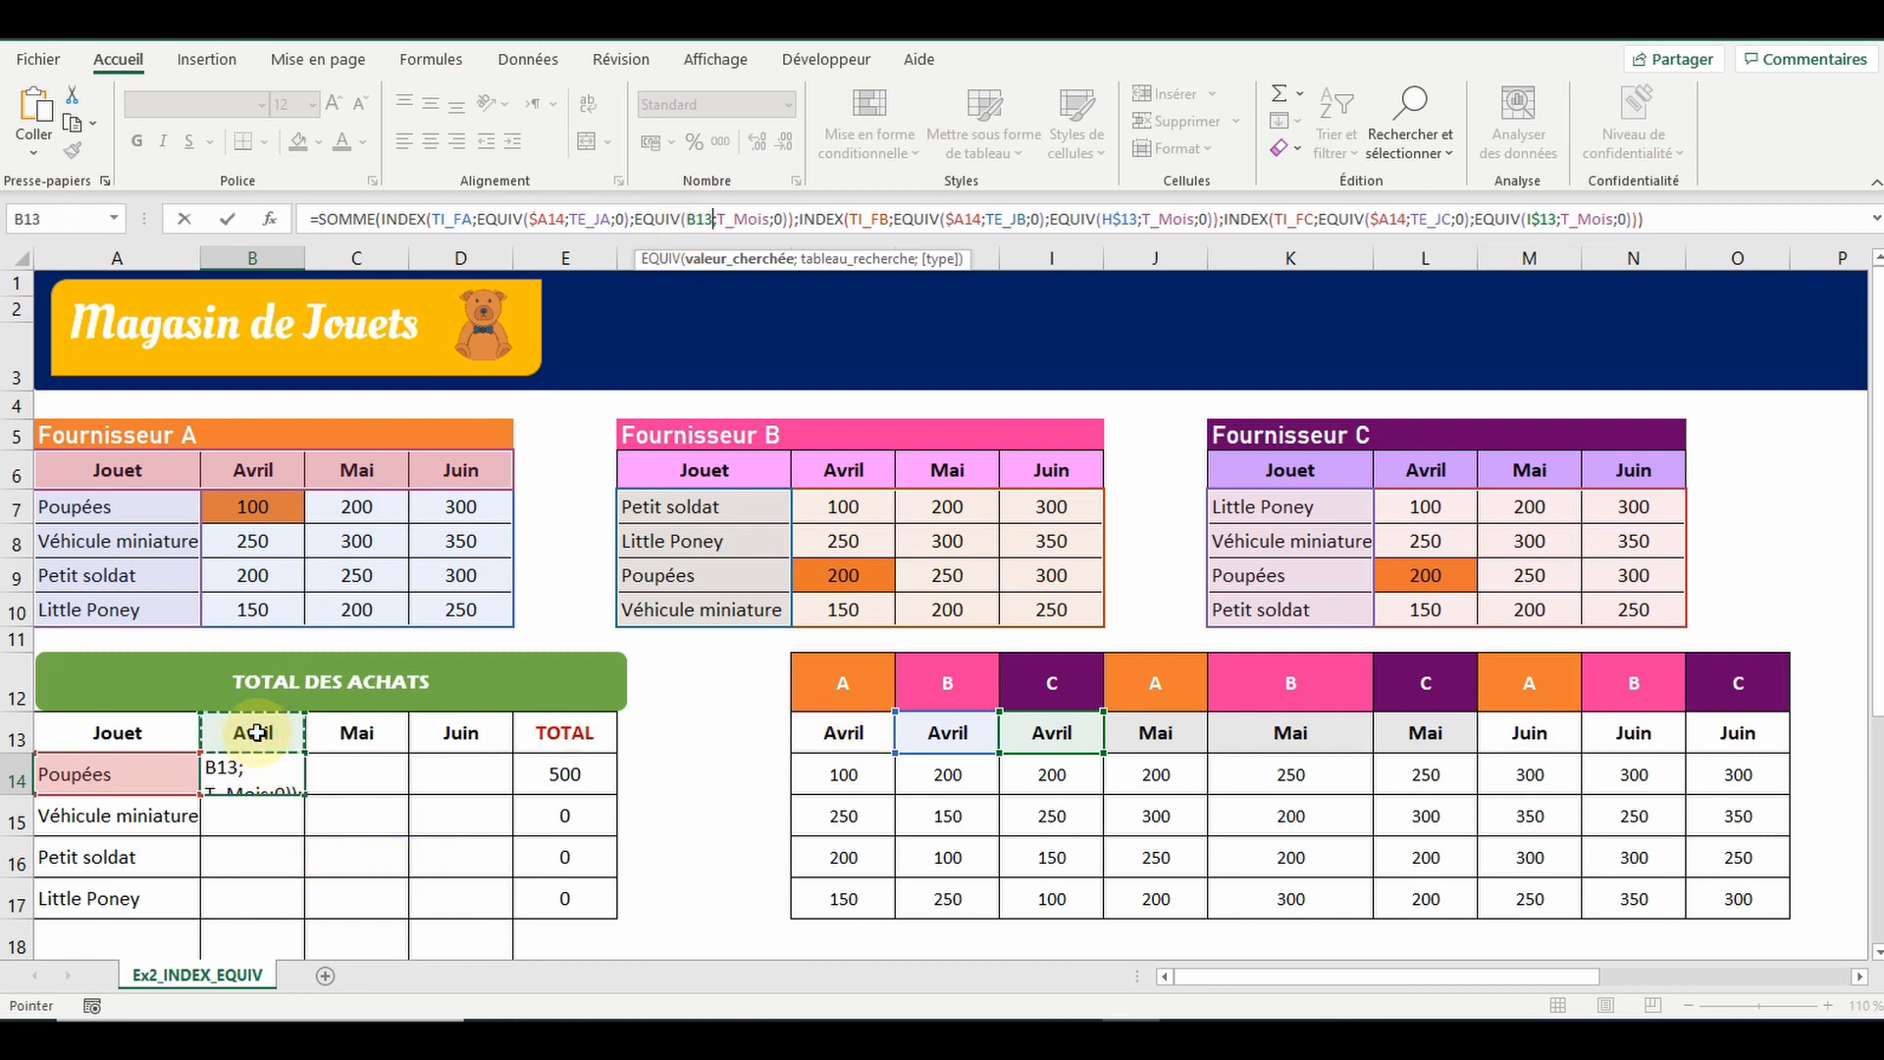
pyautogui.press('F4')
pyautogui.press('F4')
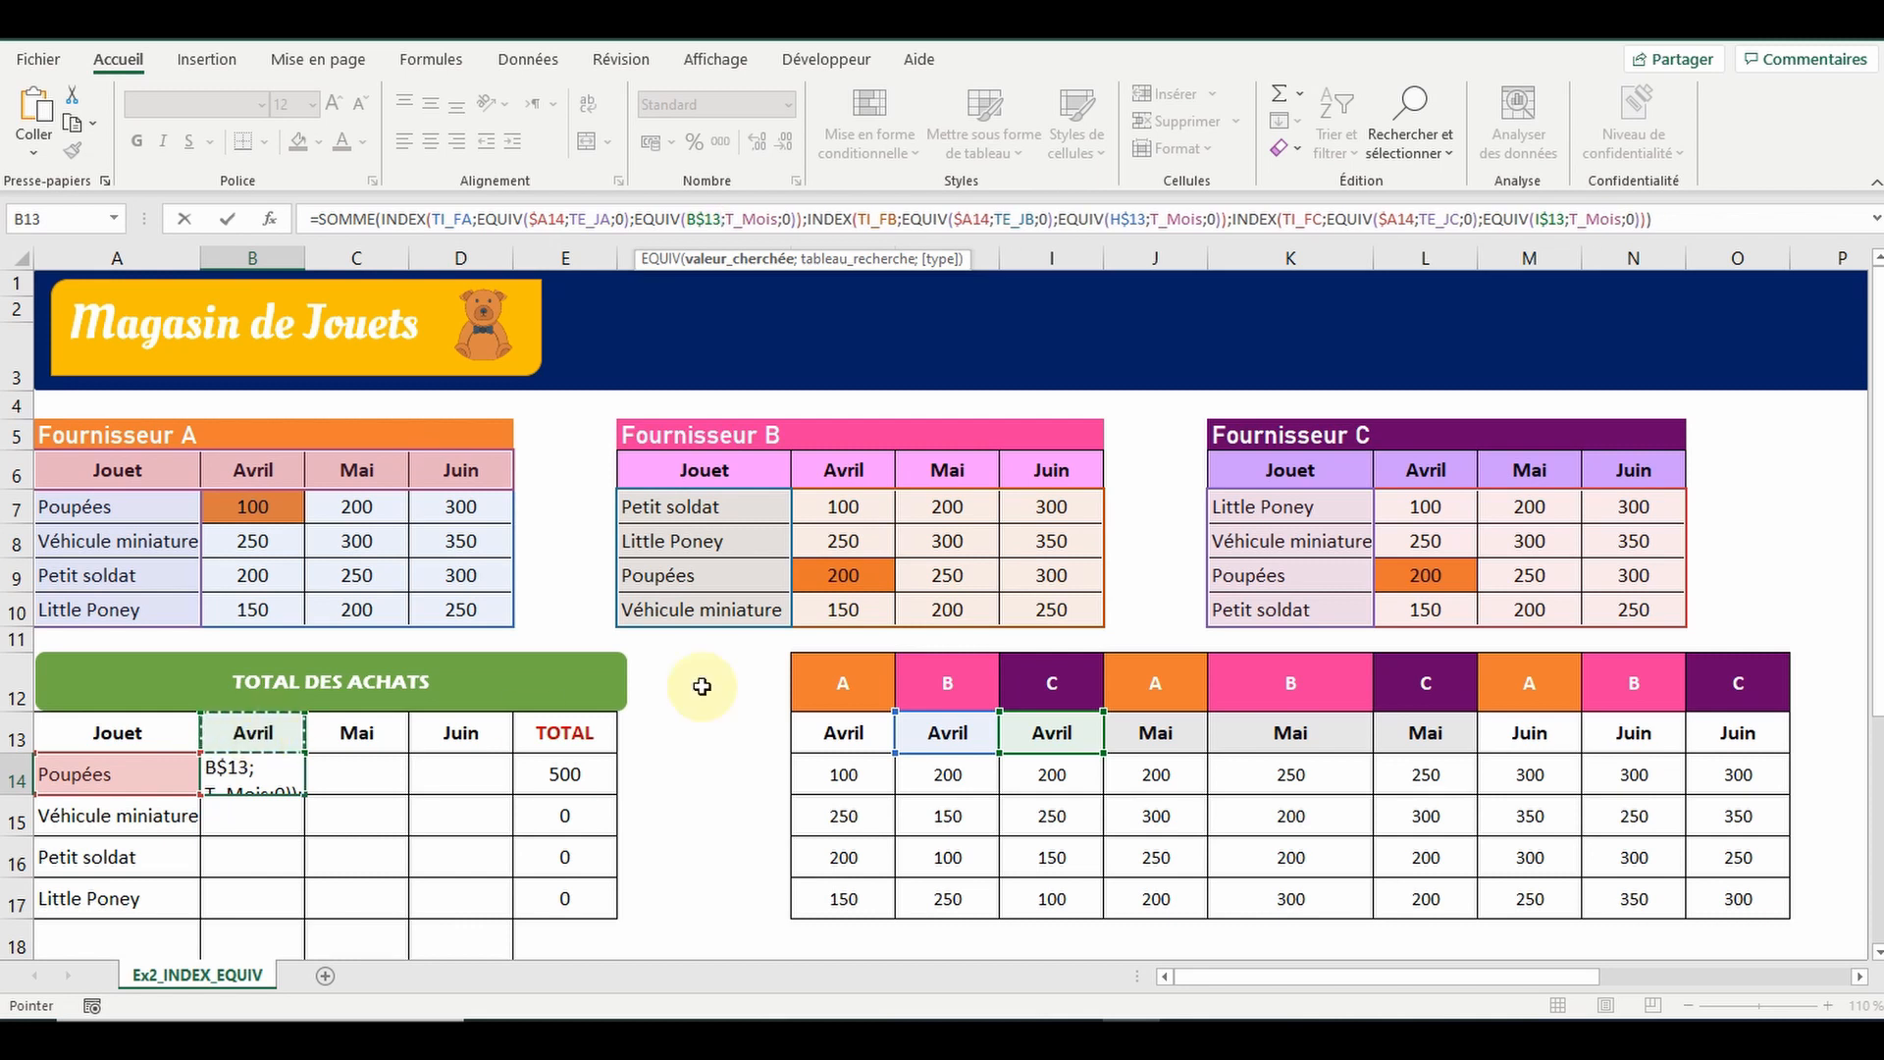
# Replace H$13 and I$13 in B14's Fournisseur B and C lookups with B$13 and validate the formula
pyautogui.doubleClick(1125, 220)
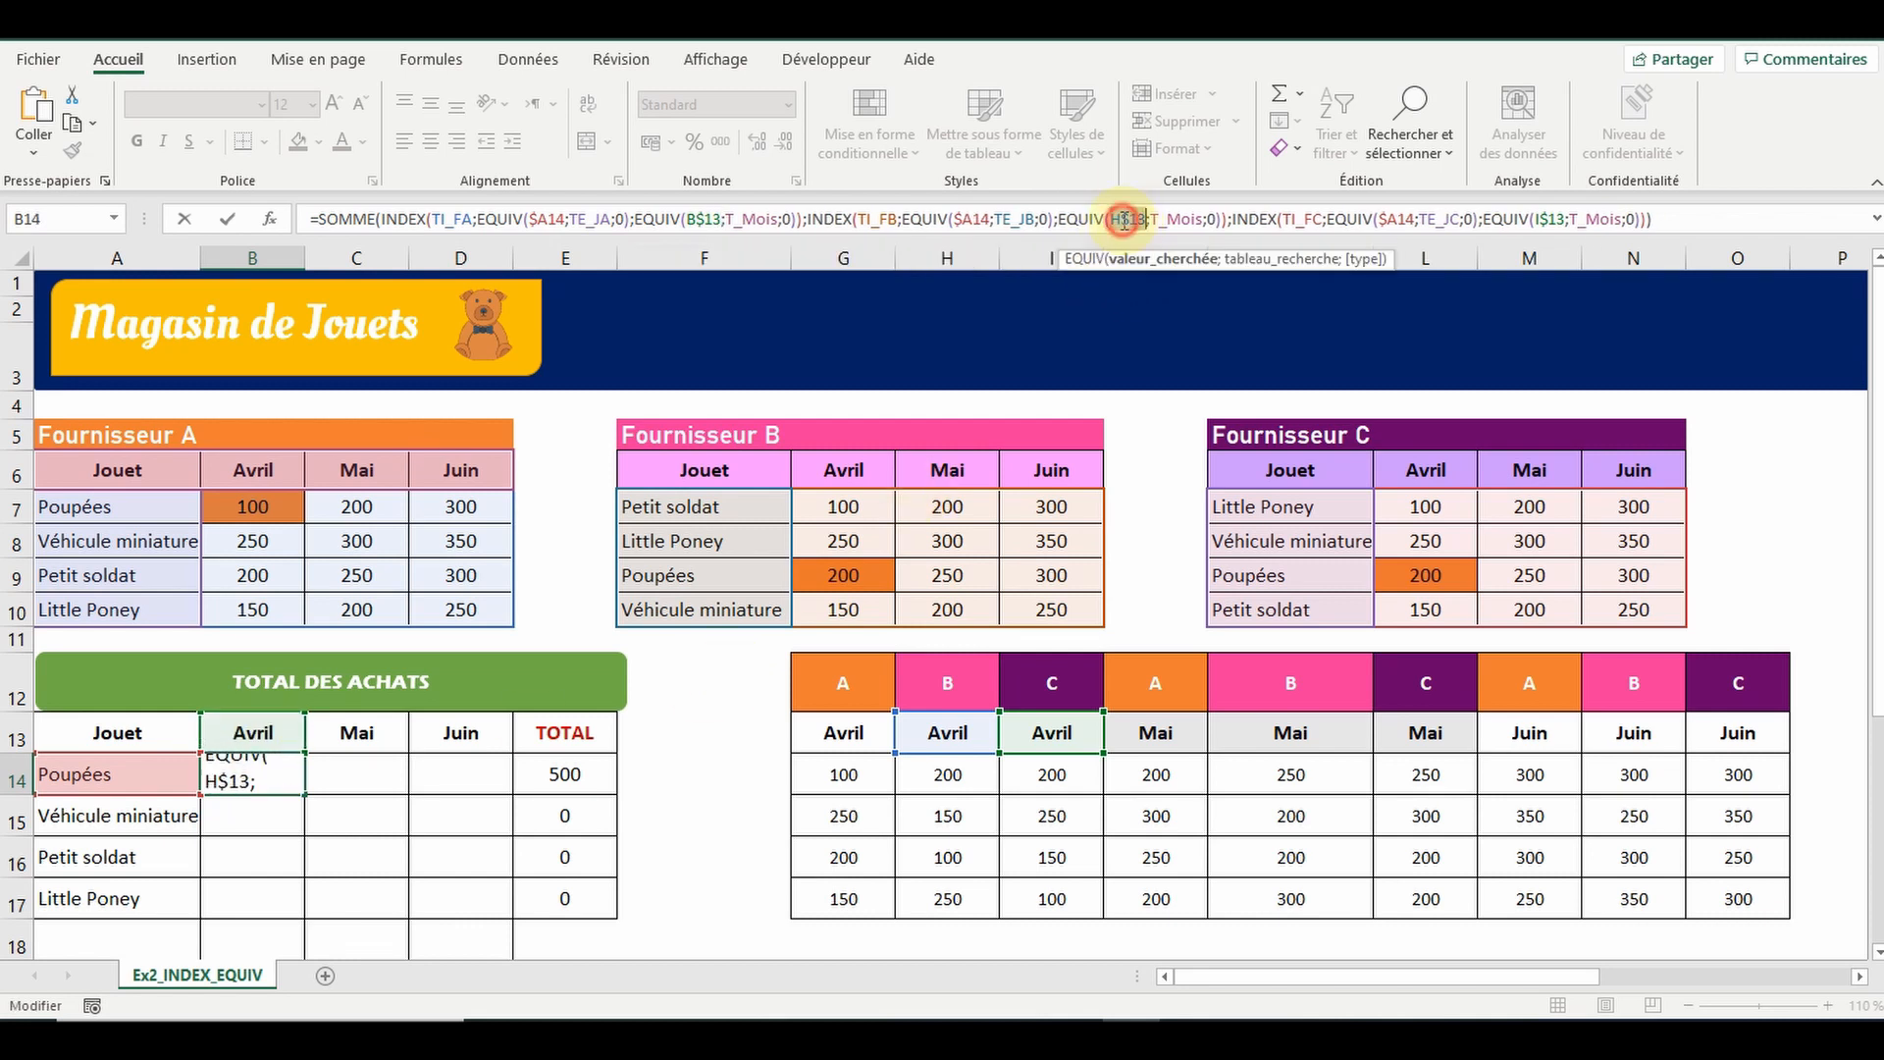
pyautogui.click(257, 742)
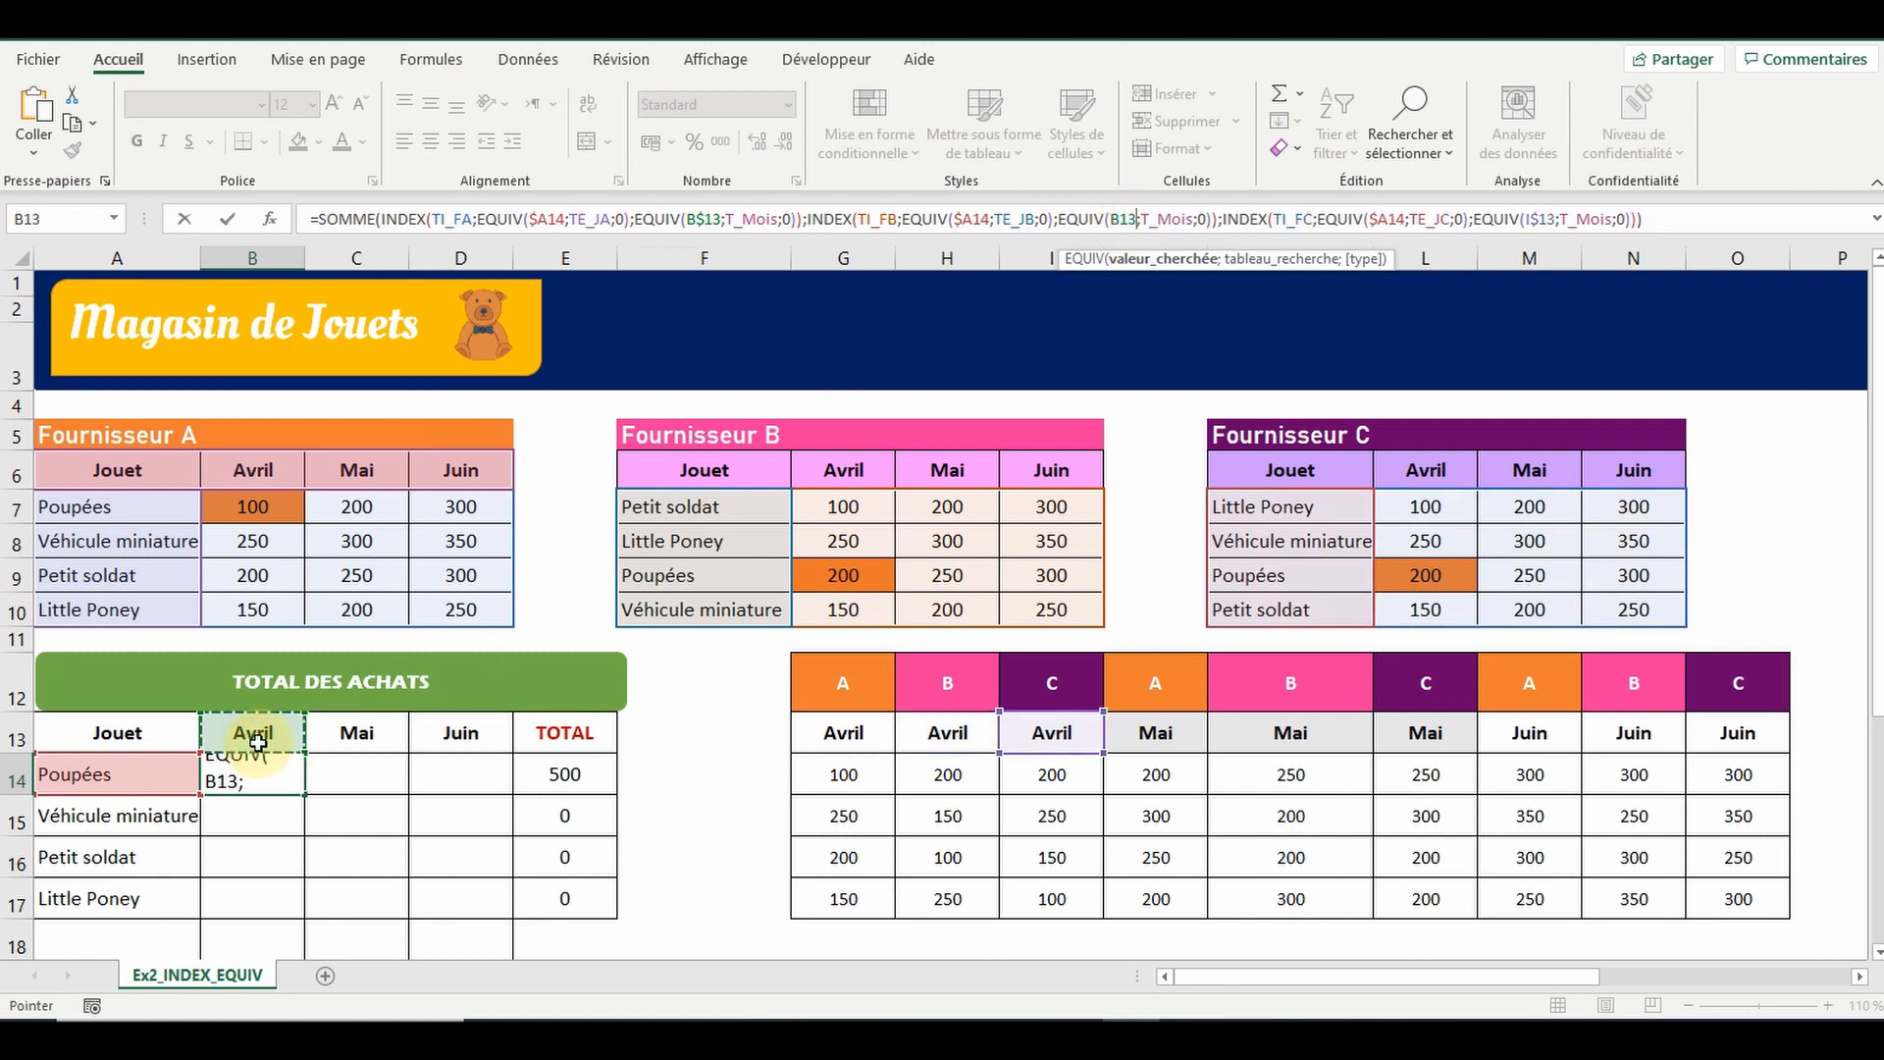
pyautogui.press('F4')
pyautogui.press('F4')
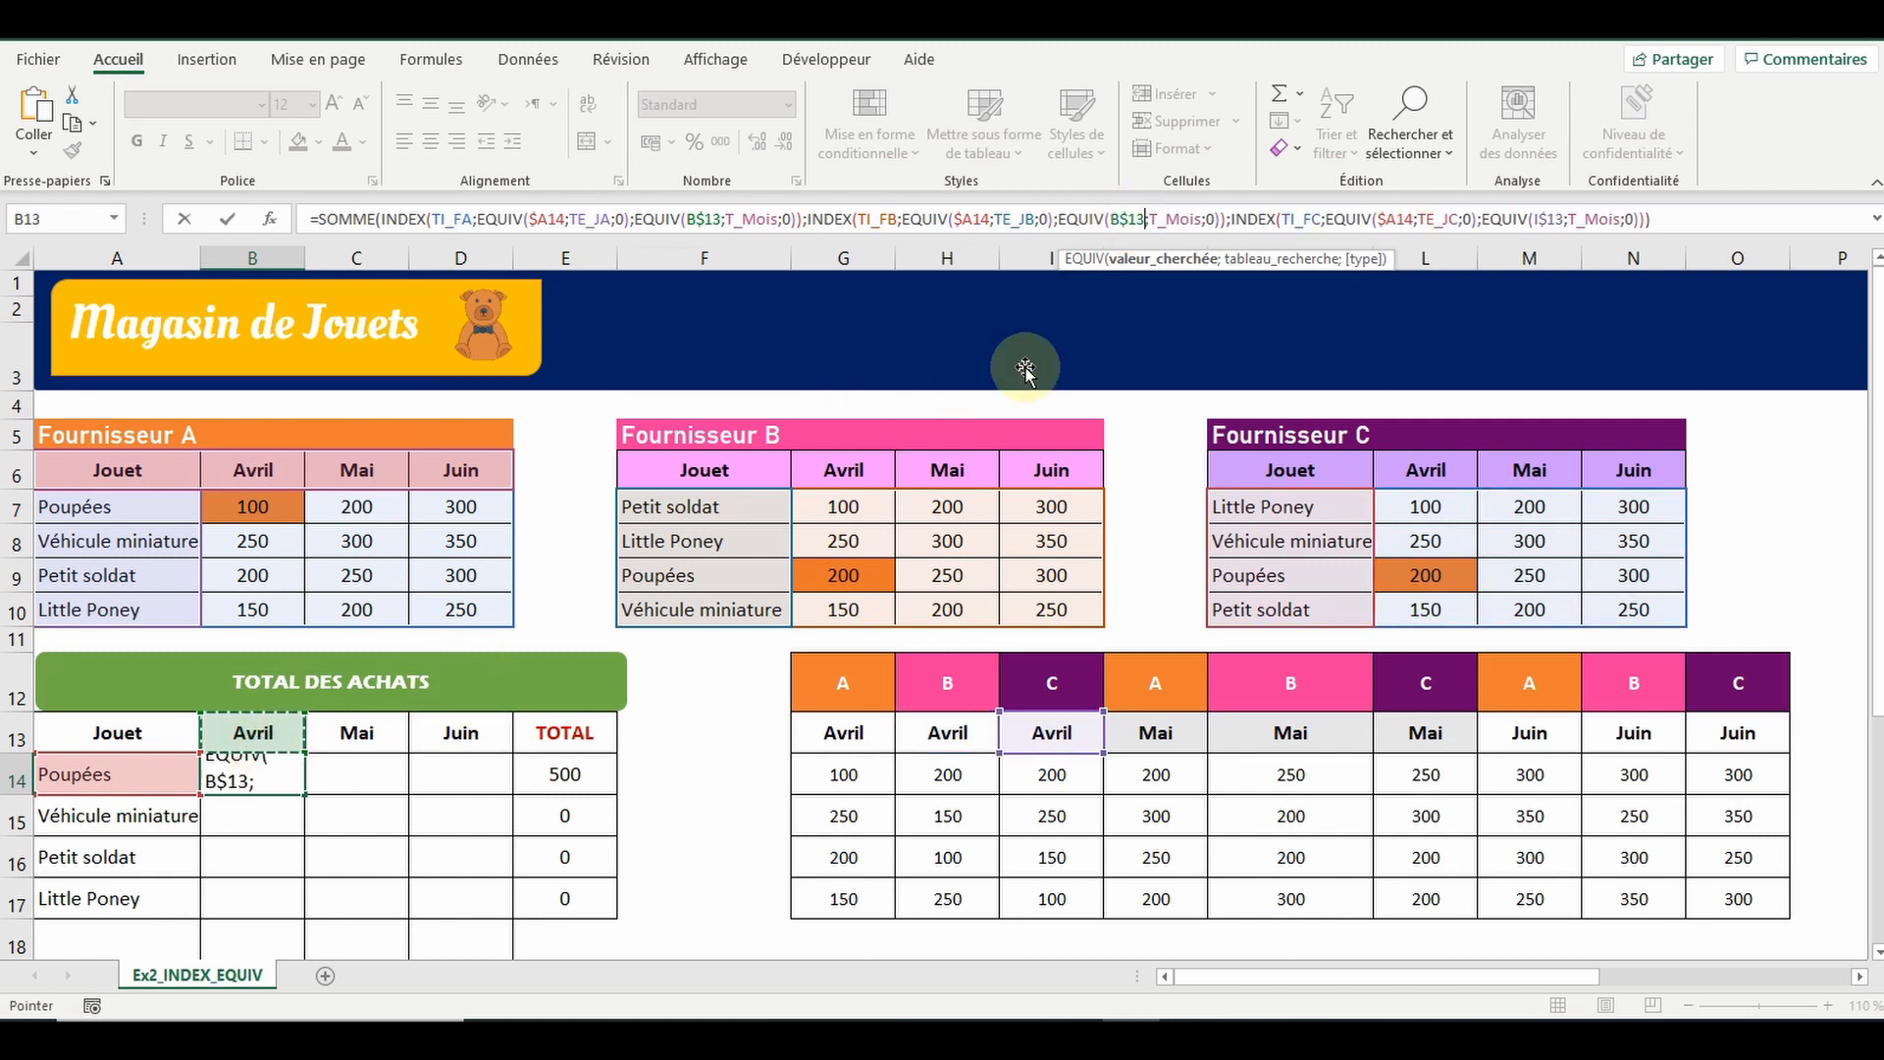
pyautogui.doubleClick(1542, 218)
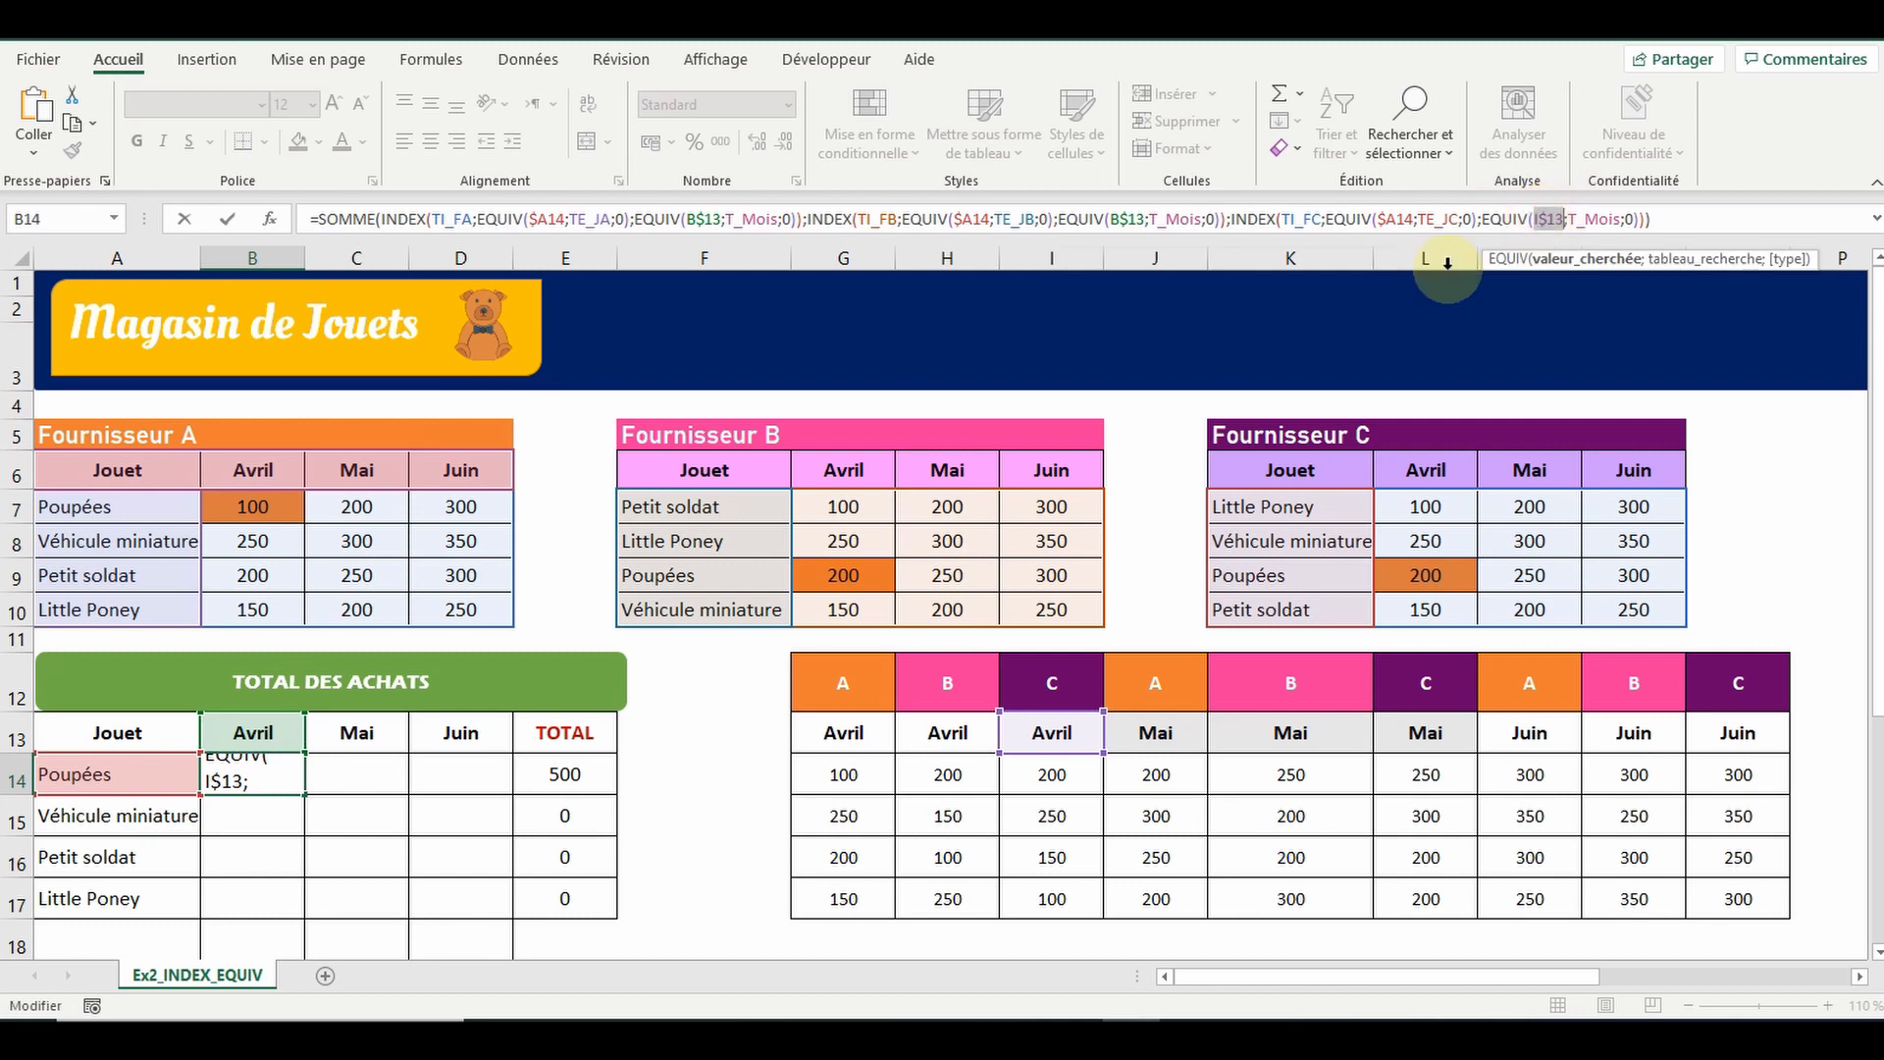
pyautogui.click(254, 734)
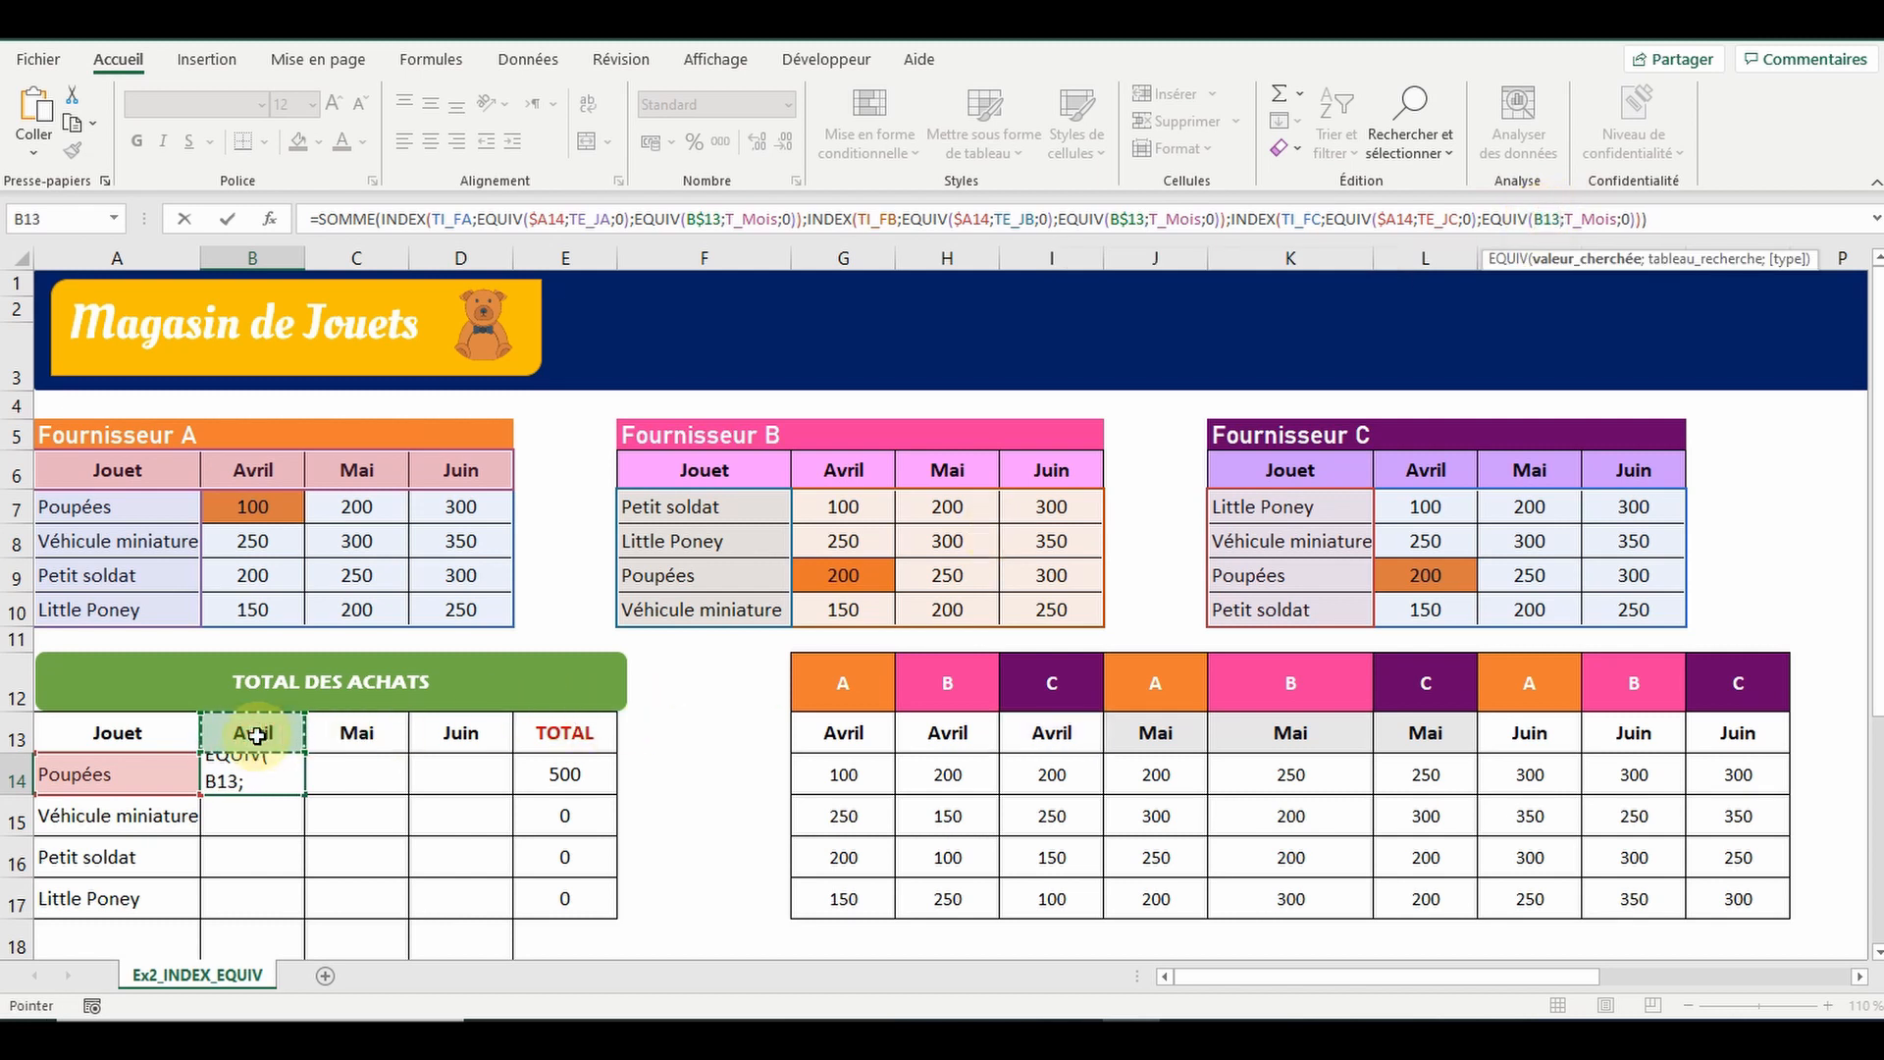
pyautogui.press('Return')
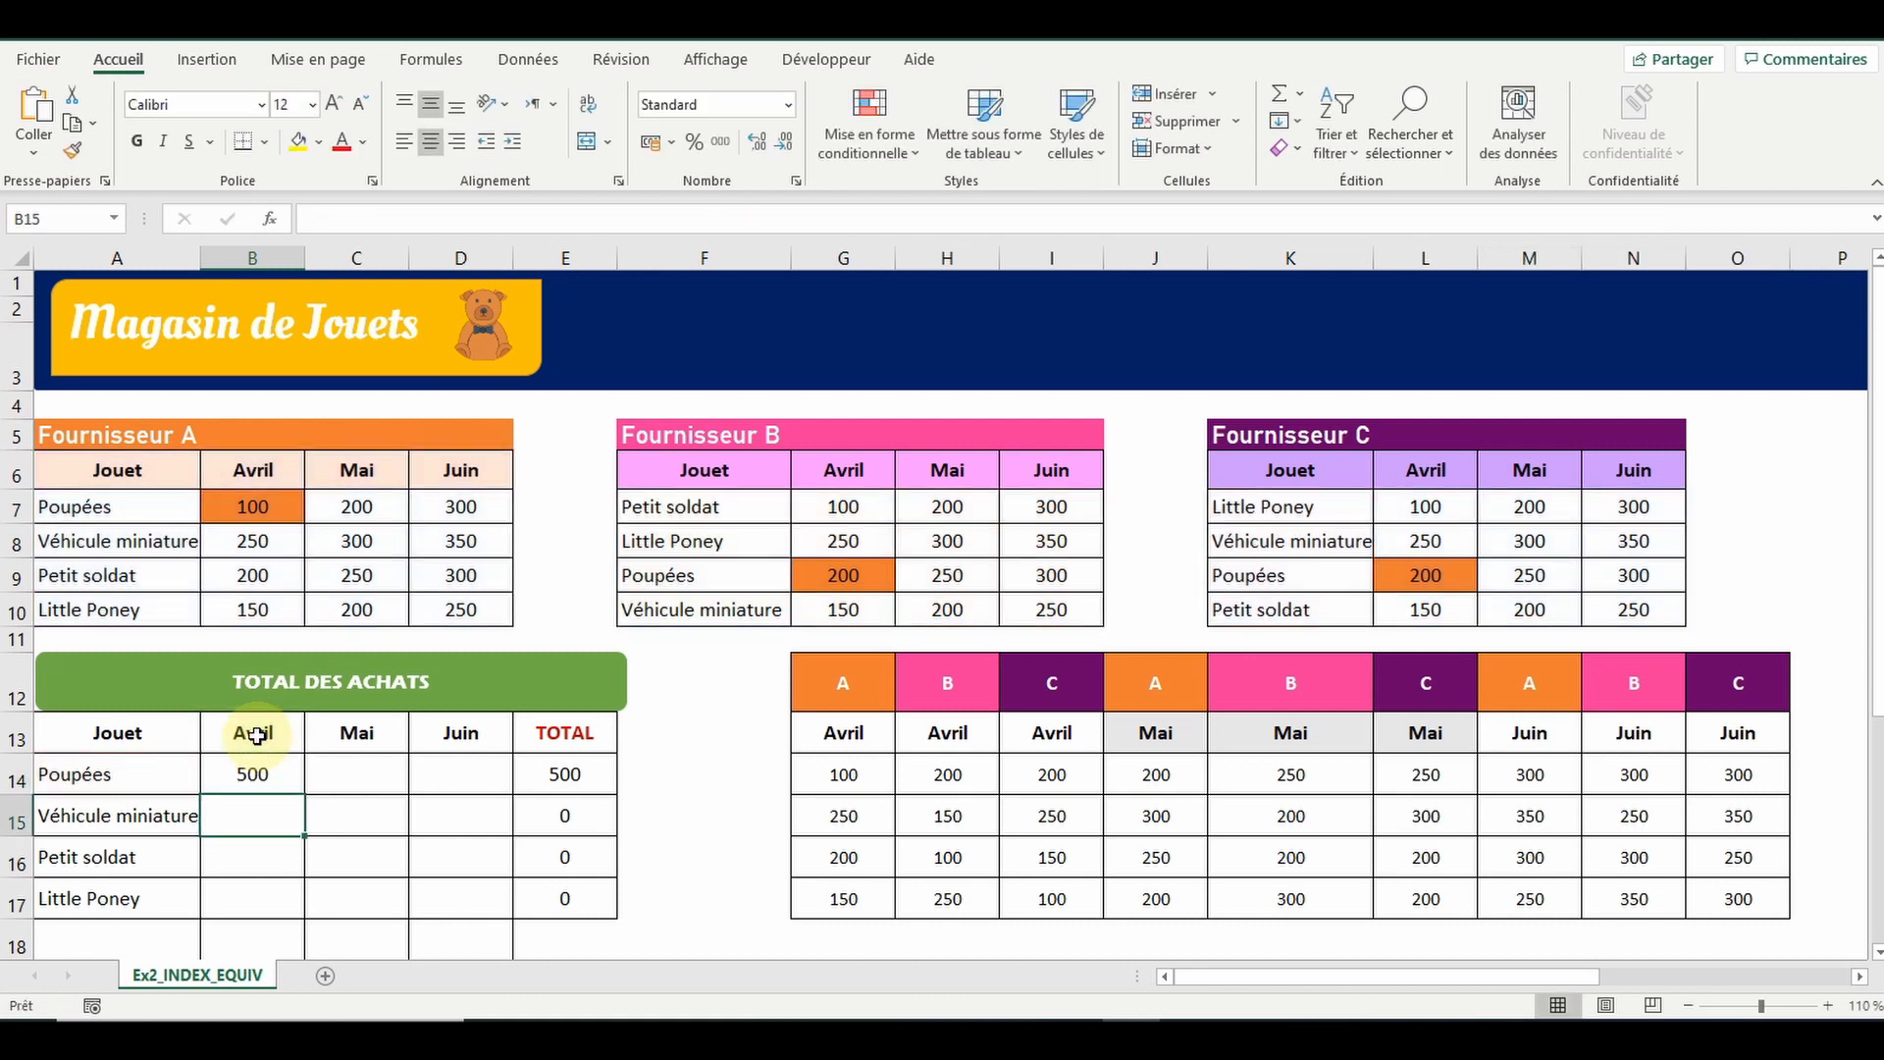
# Copy the SOMME formula from B14 to all toys and months in B14:D17
pyautogui.scroll(-1, 257, 736)
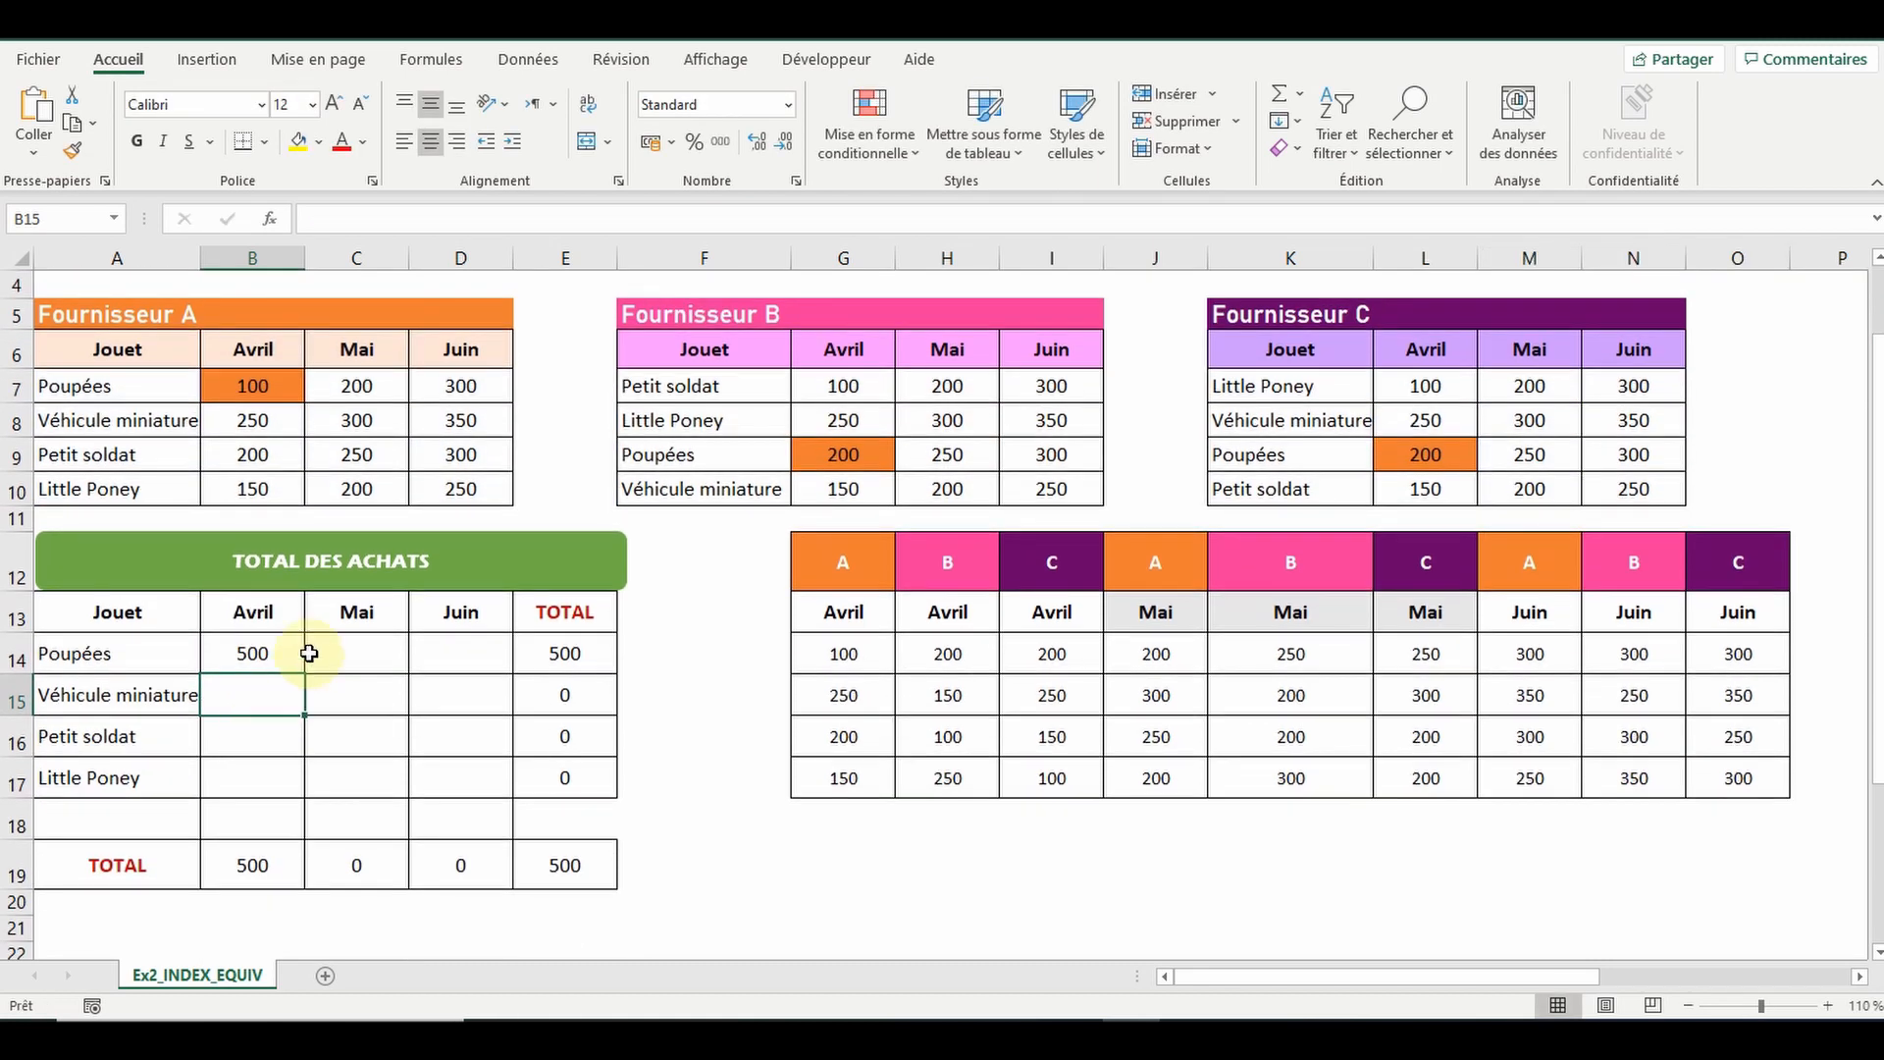
pyautogui.click(281, 652)
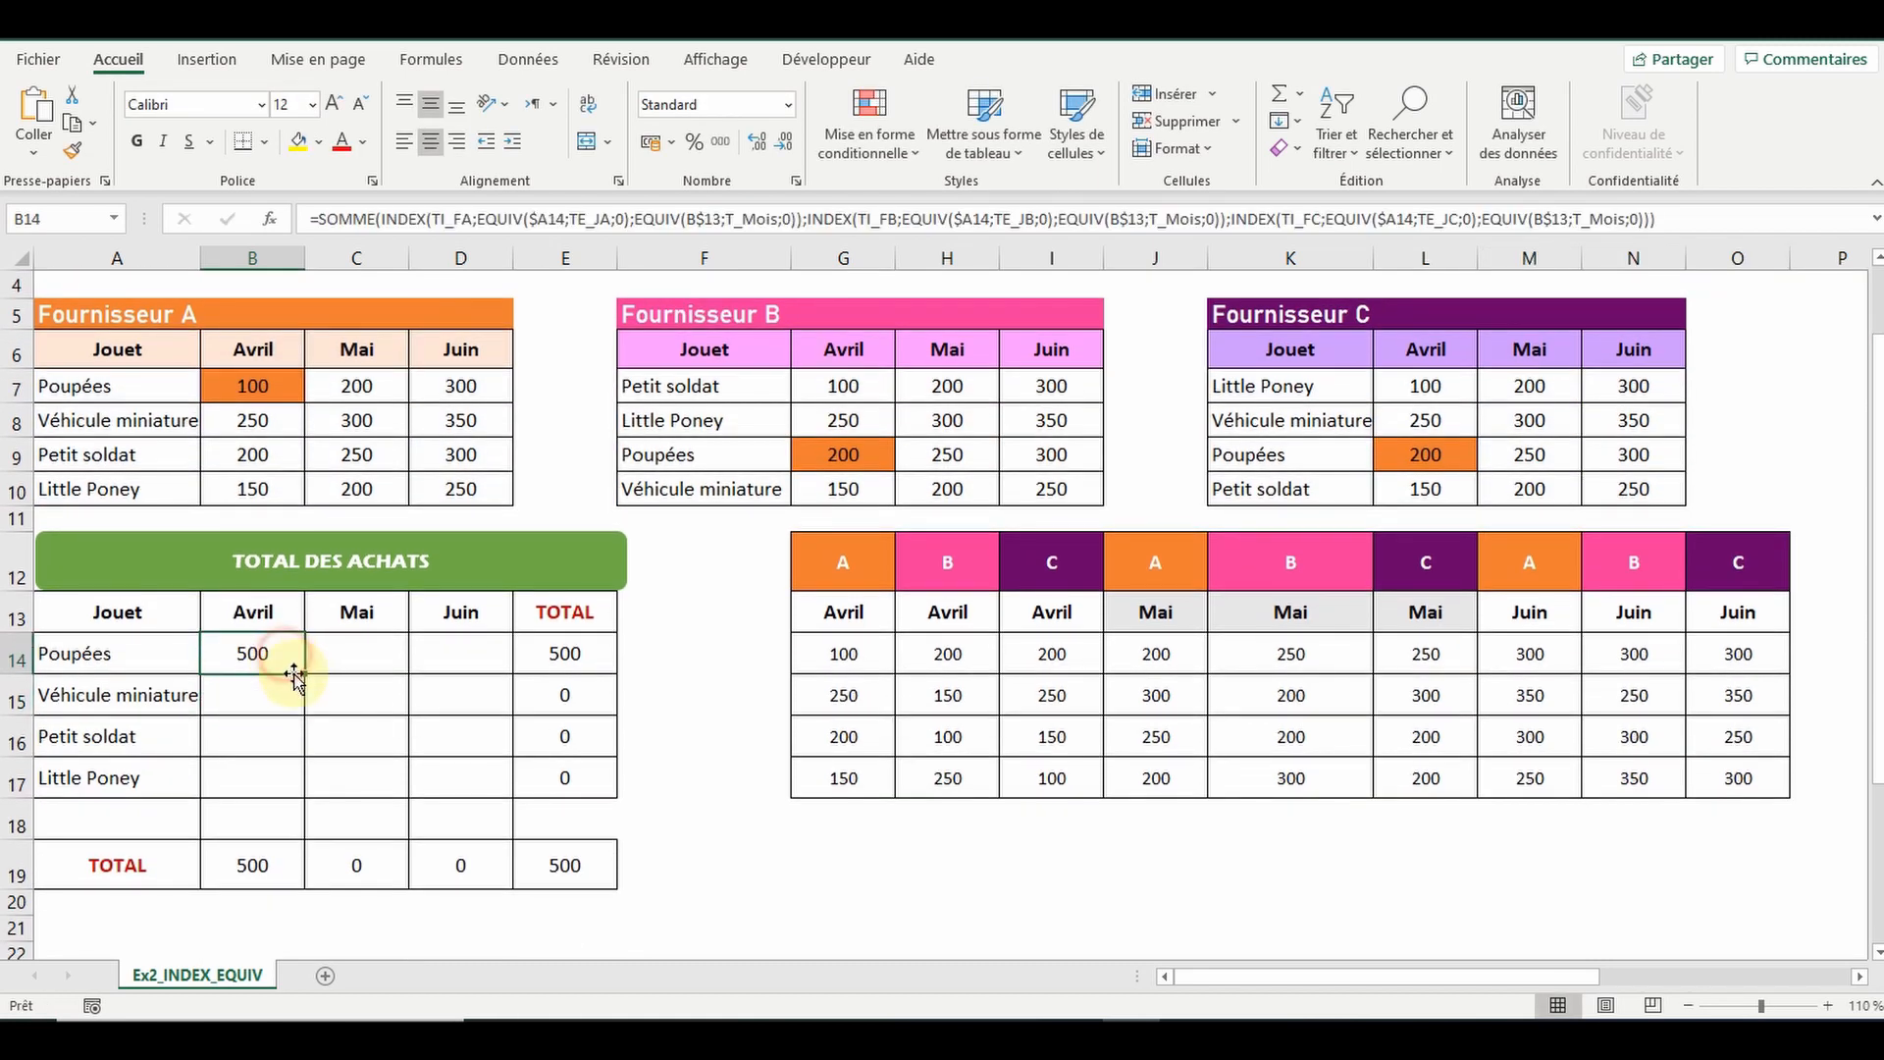
pyautogui.moveTo(303, 673); pyautogui.dragTo(476, 795)
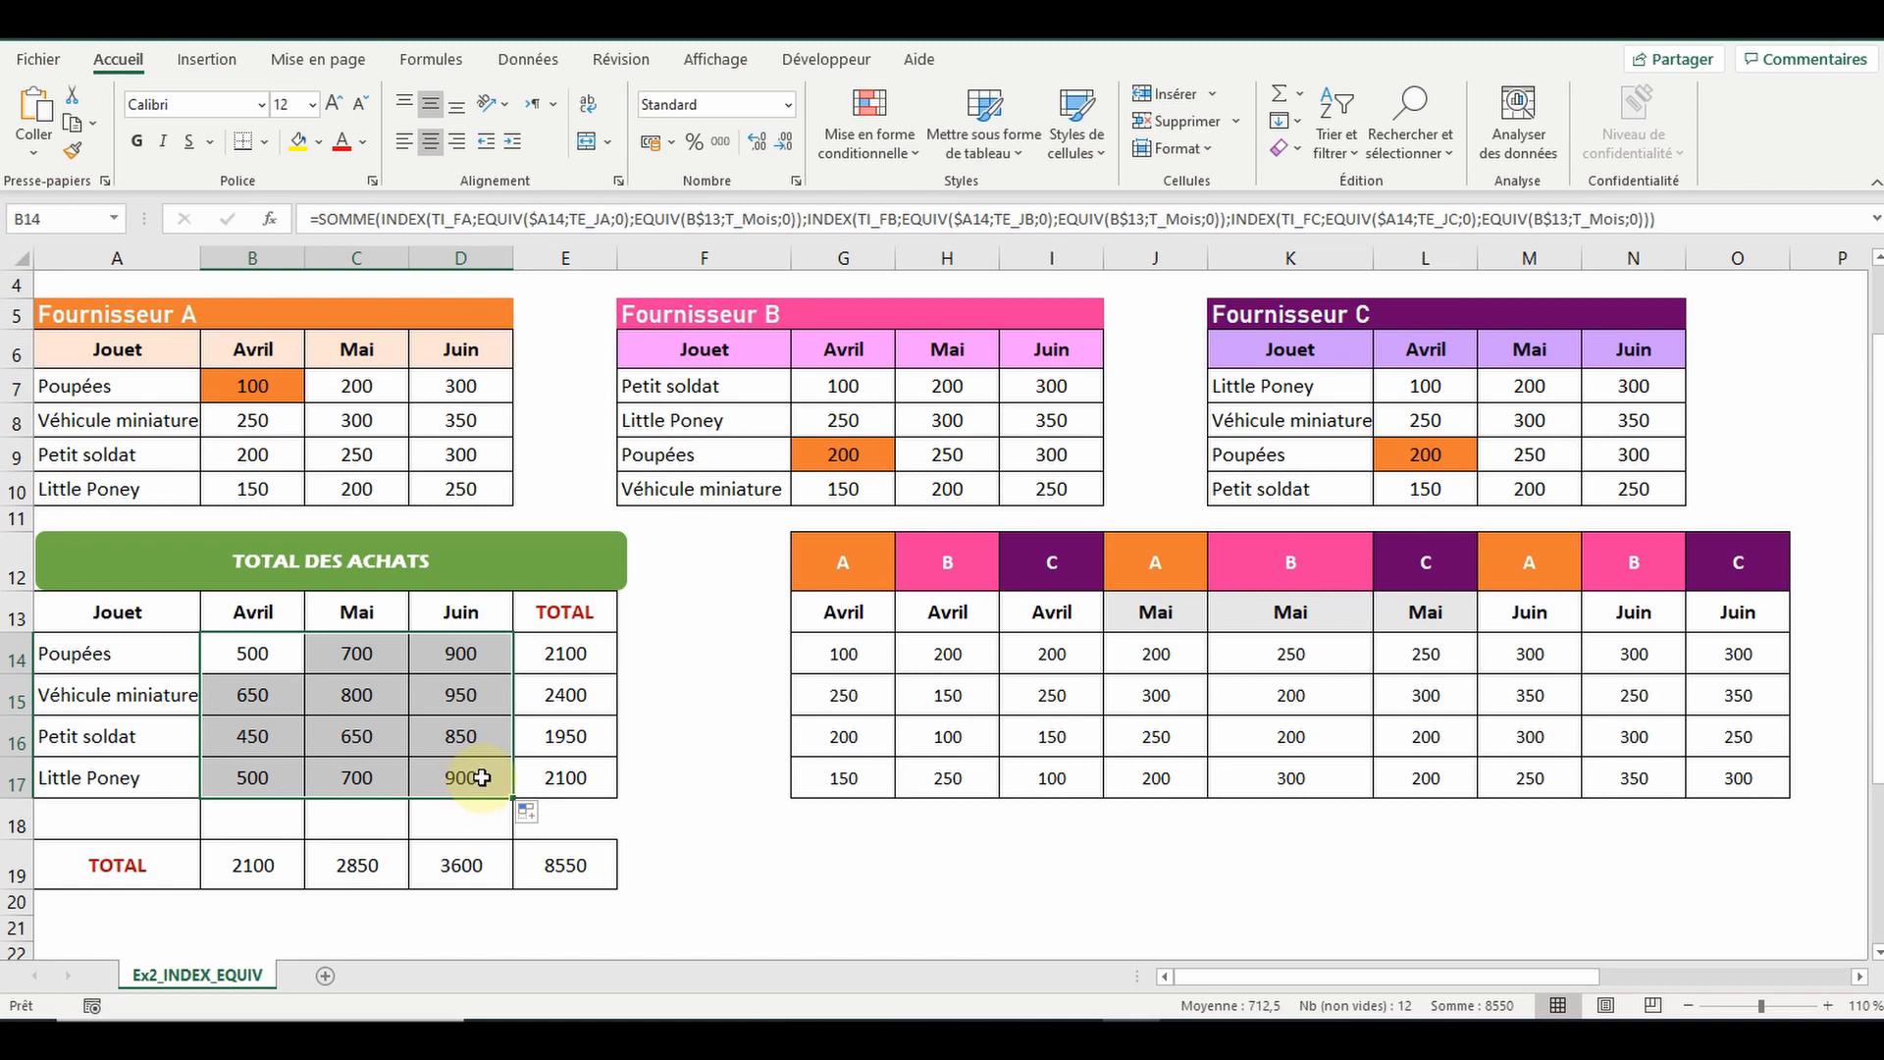
# Check the copied formula in D17 and compare the sums of D14:D17, B14:D14 and B17:D17 with the table's totals
pyautogui.click(475, 790)
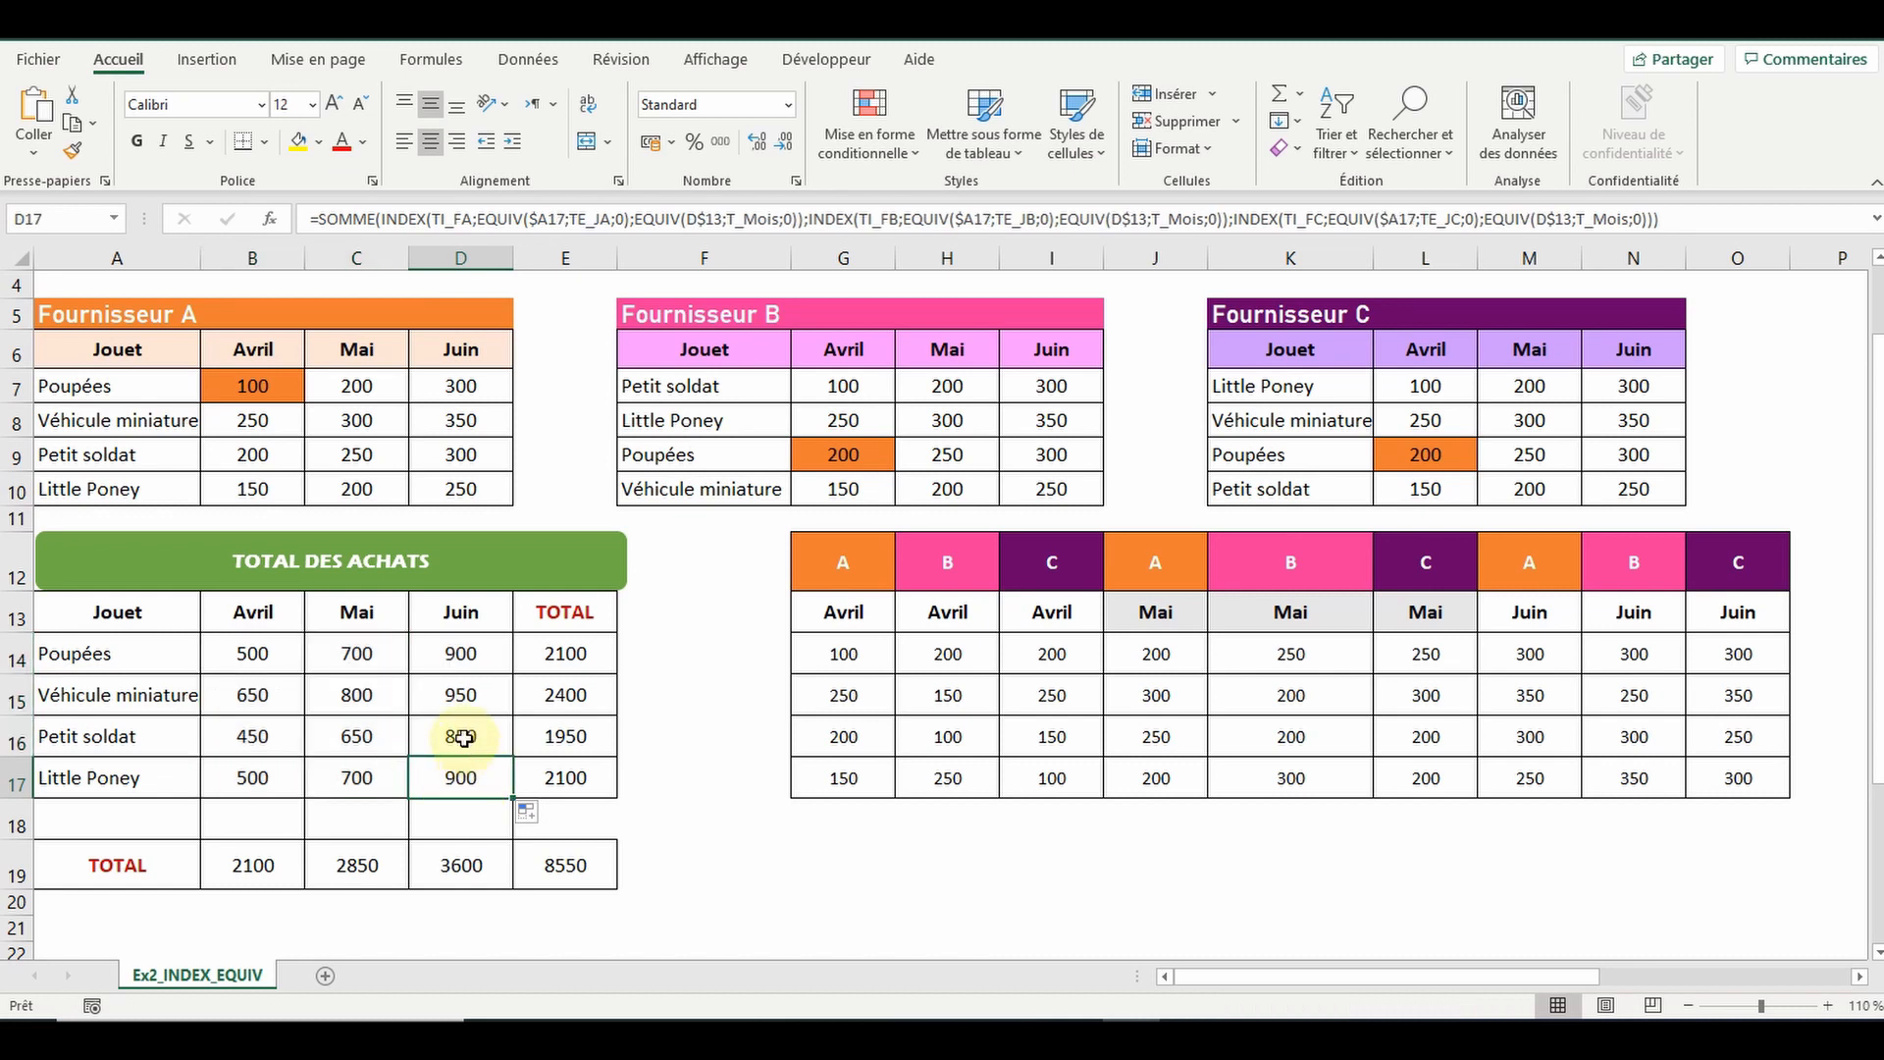
pyautogui.moveTo(461, 651); pyautogui.dragTo(454, 773)
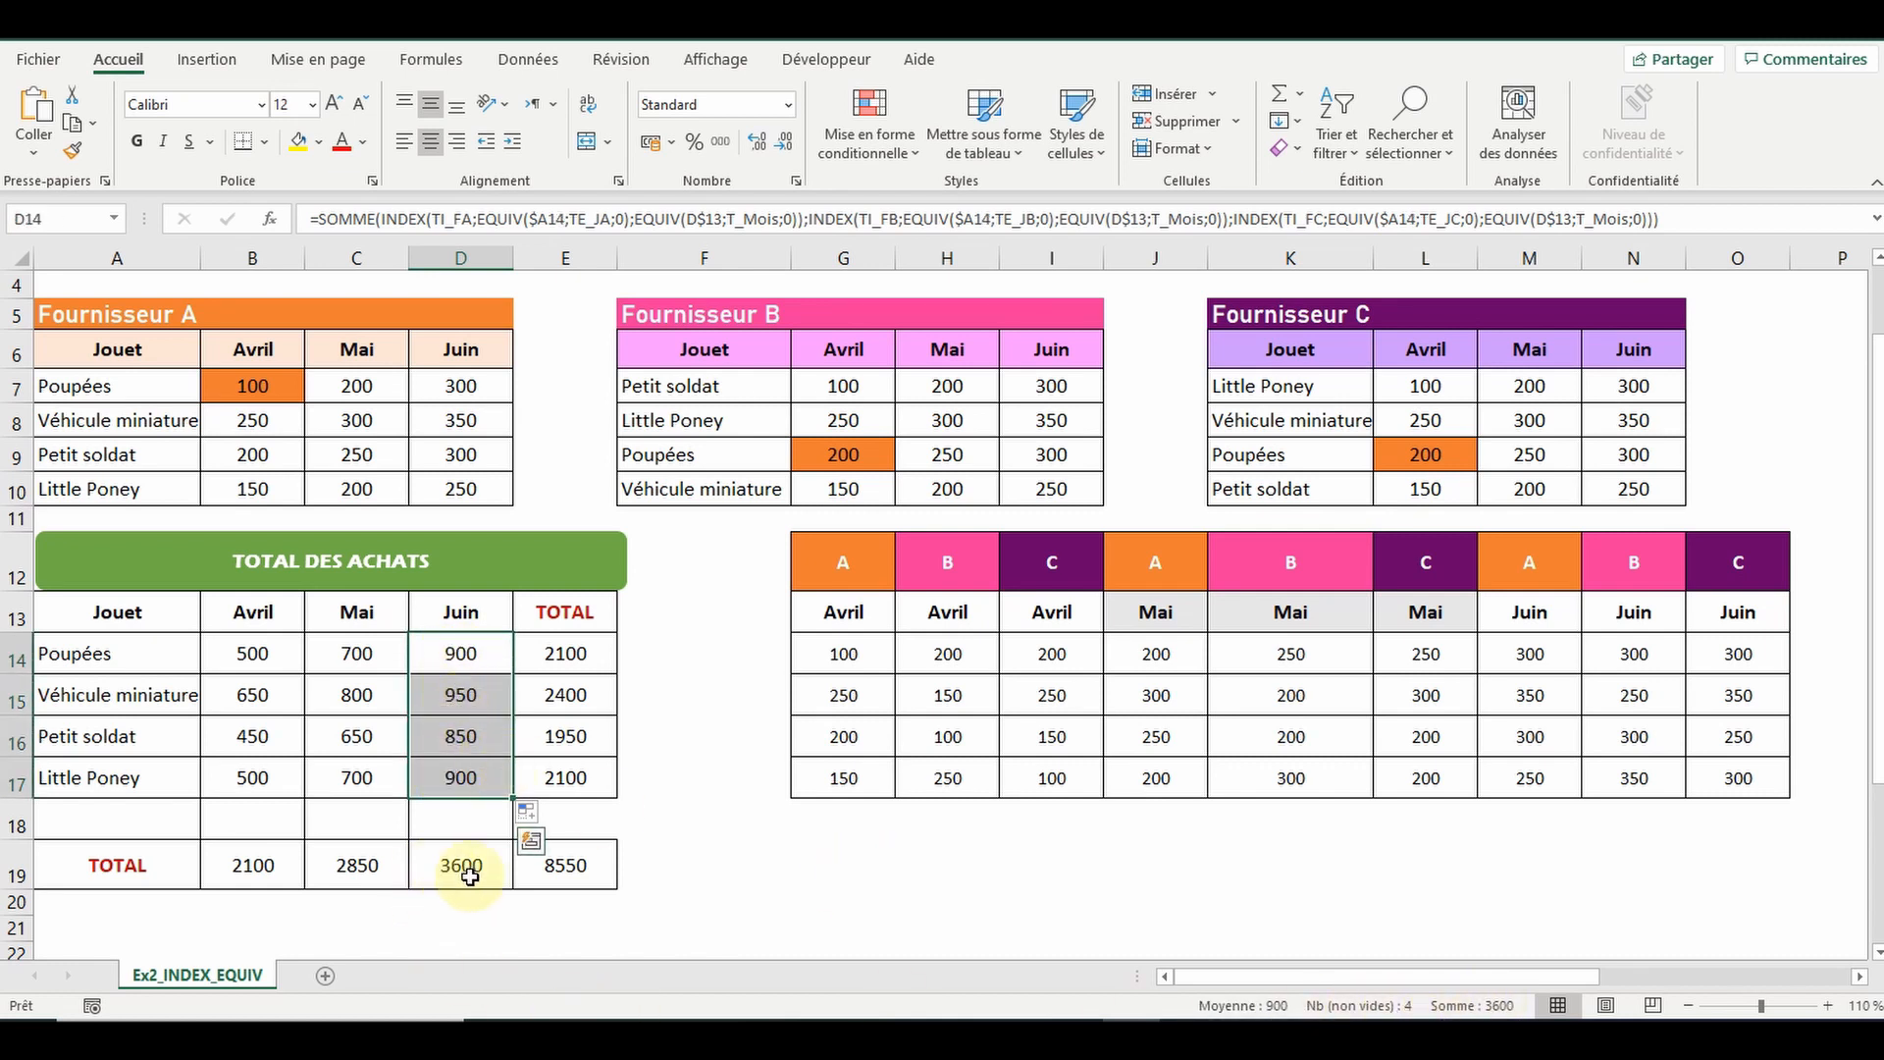
pyautogui.moveTo(252, 653); pyautogui.dragTo(461, 651)
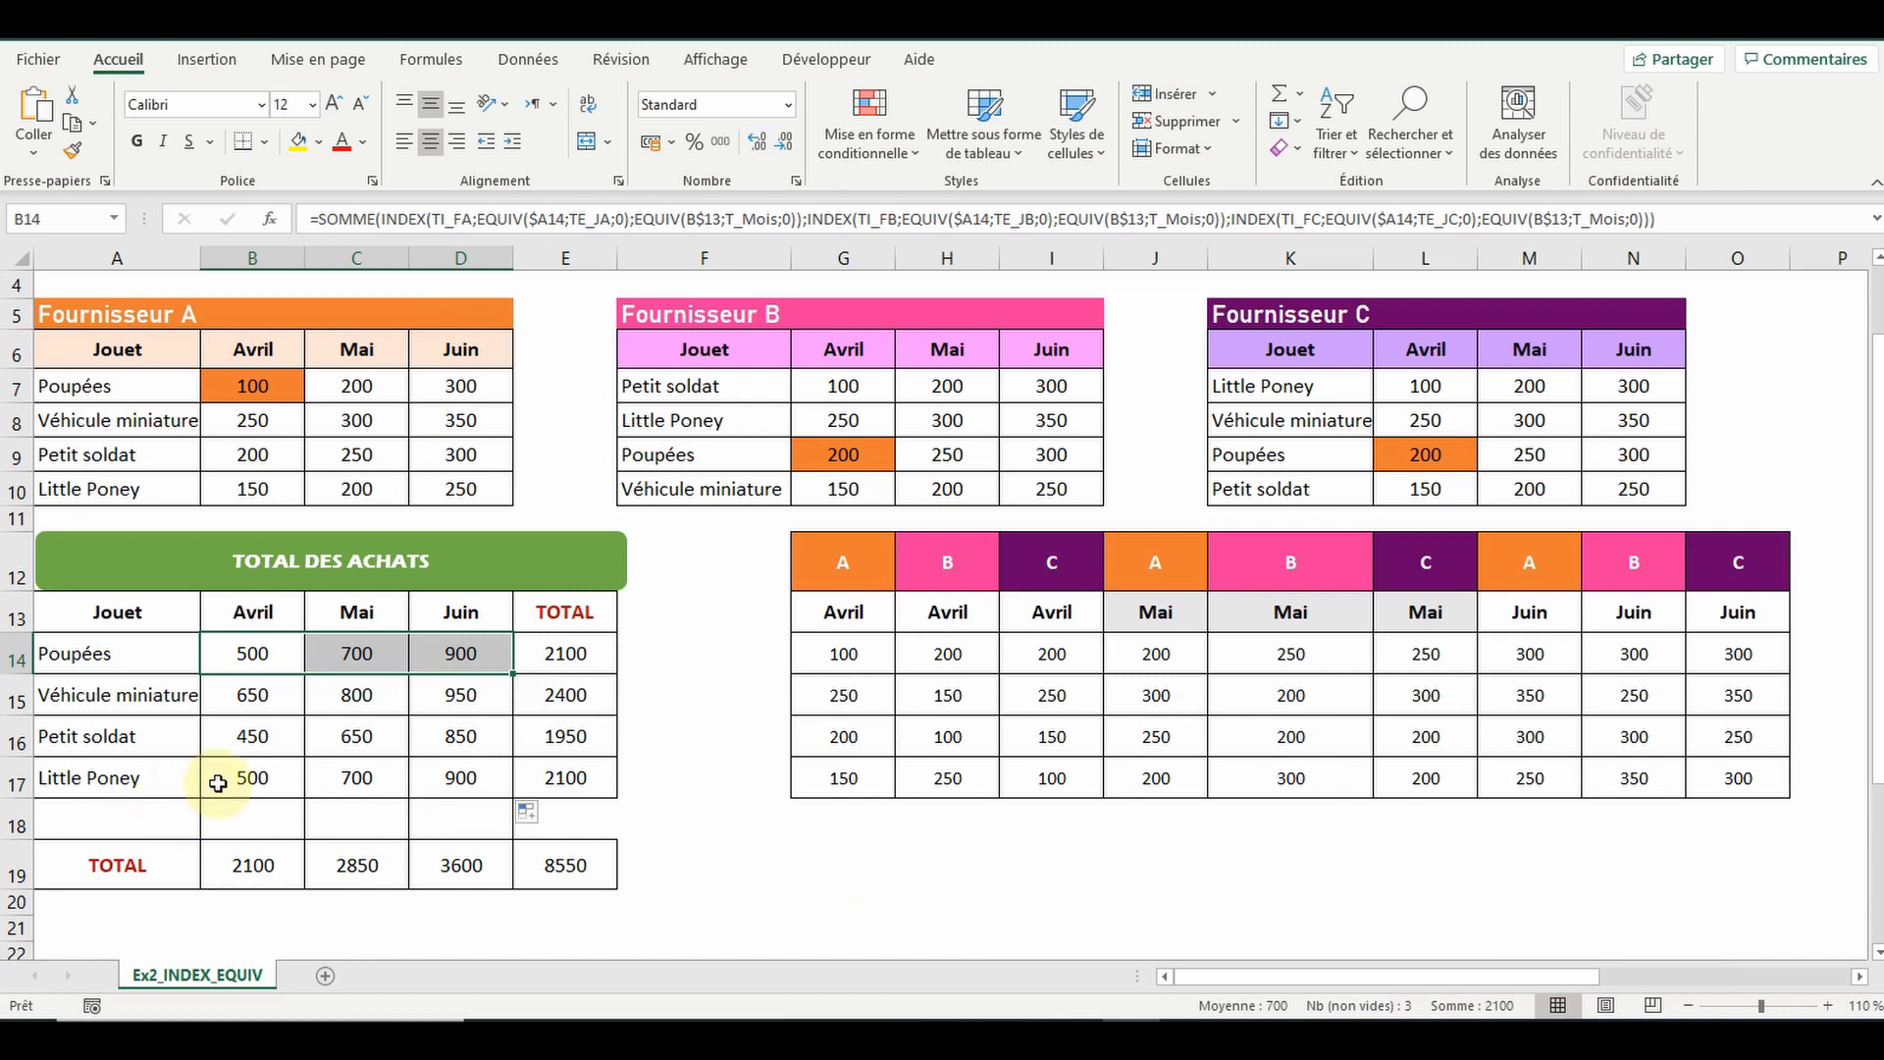
pyautogui.moveTo(218, 783); pyautogui.dragTo(461, 780)
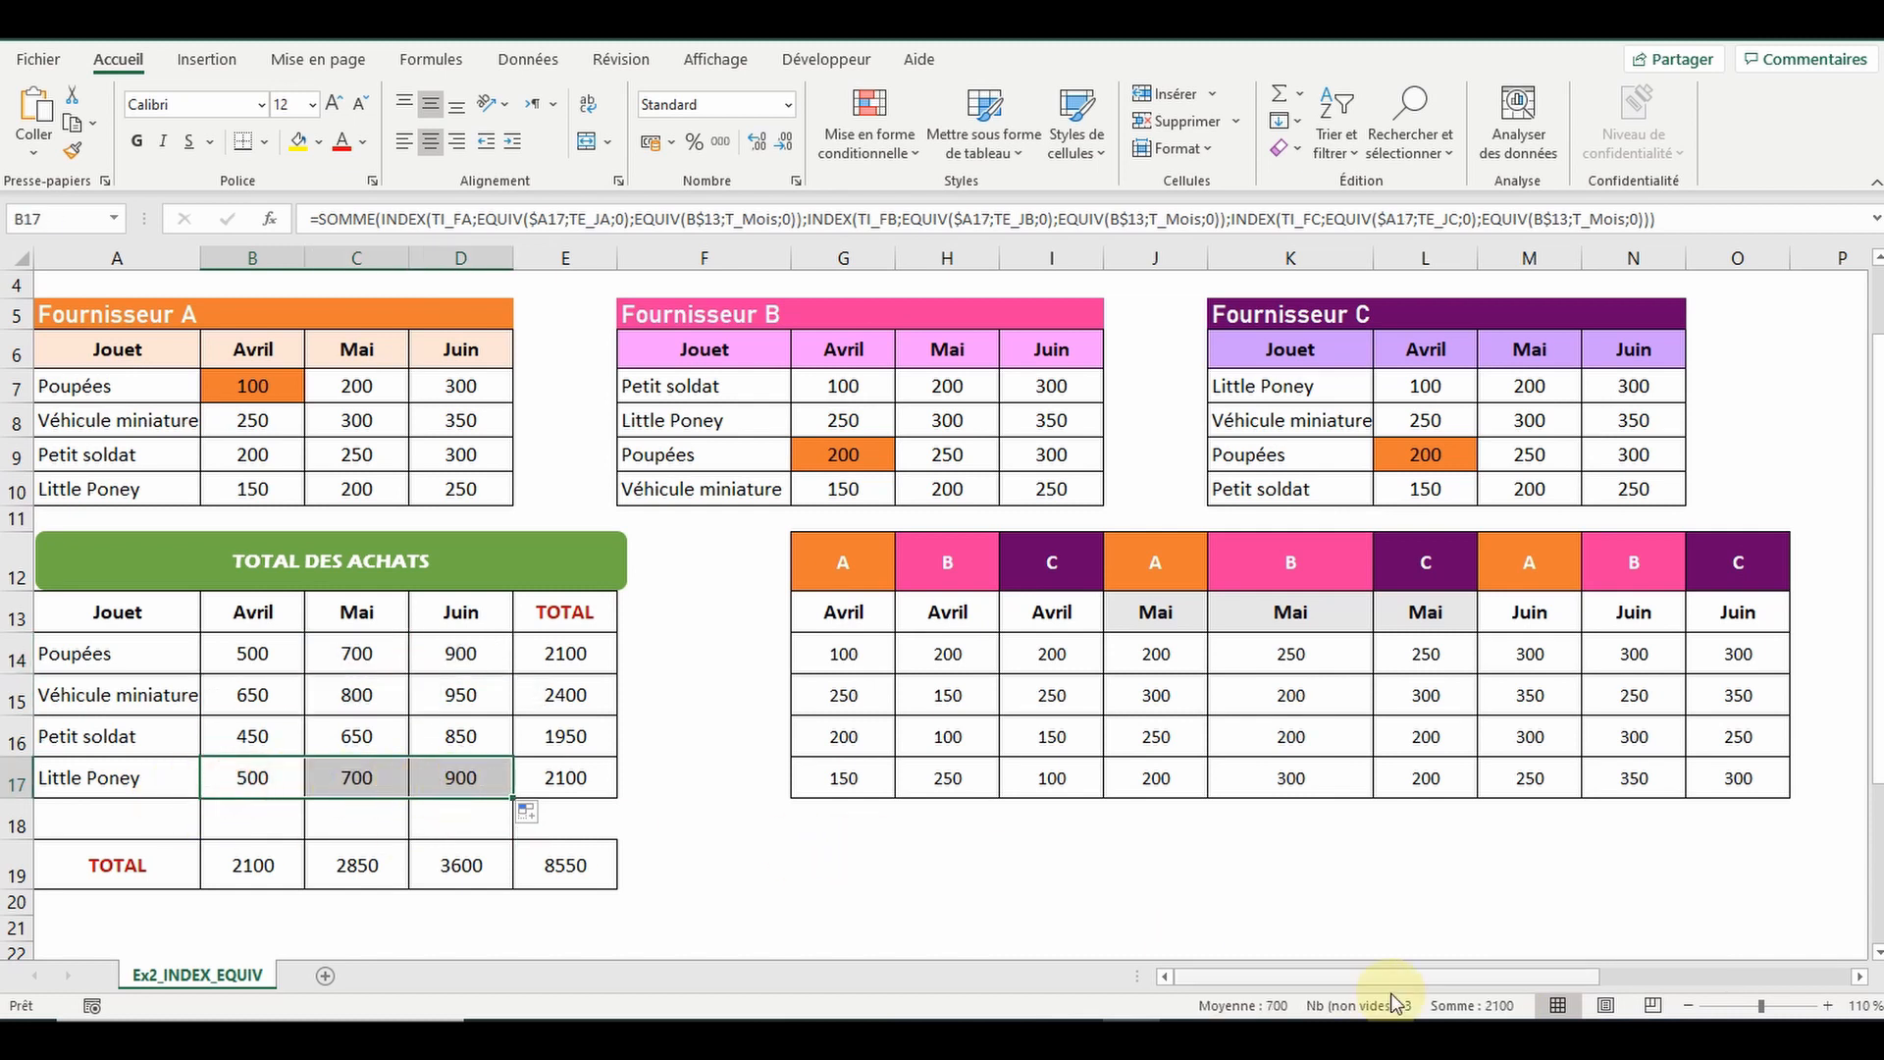
# Compare the sum of the toy totals in E14:E17 with the table's grand total and review the formula in B14
pyautogui.click(567, 649)
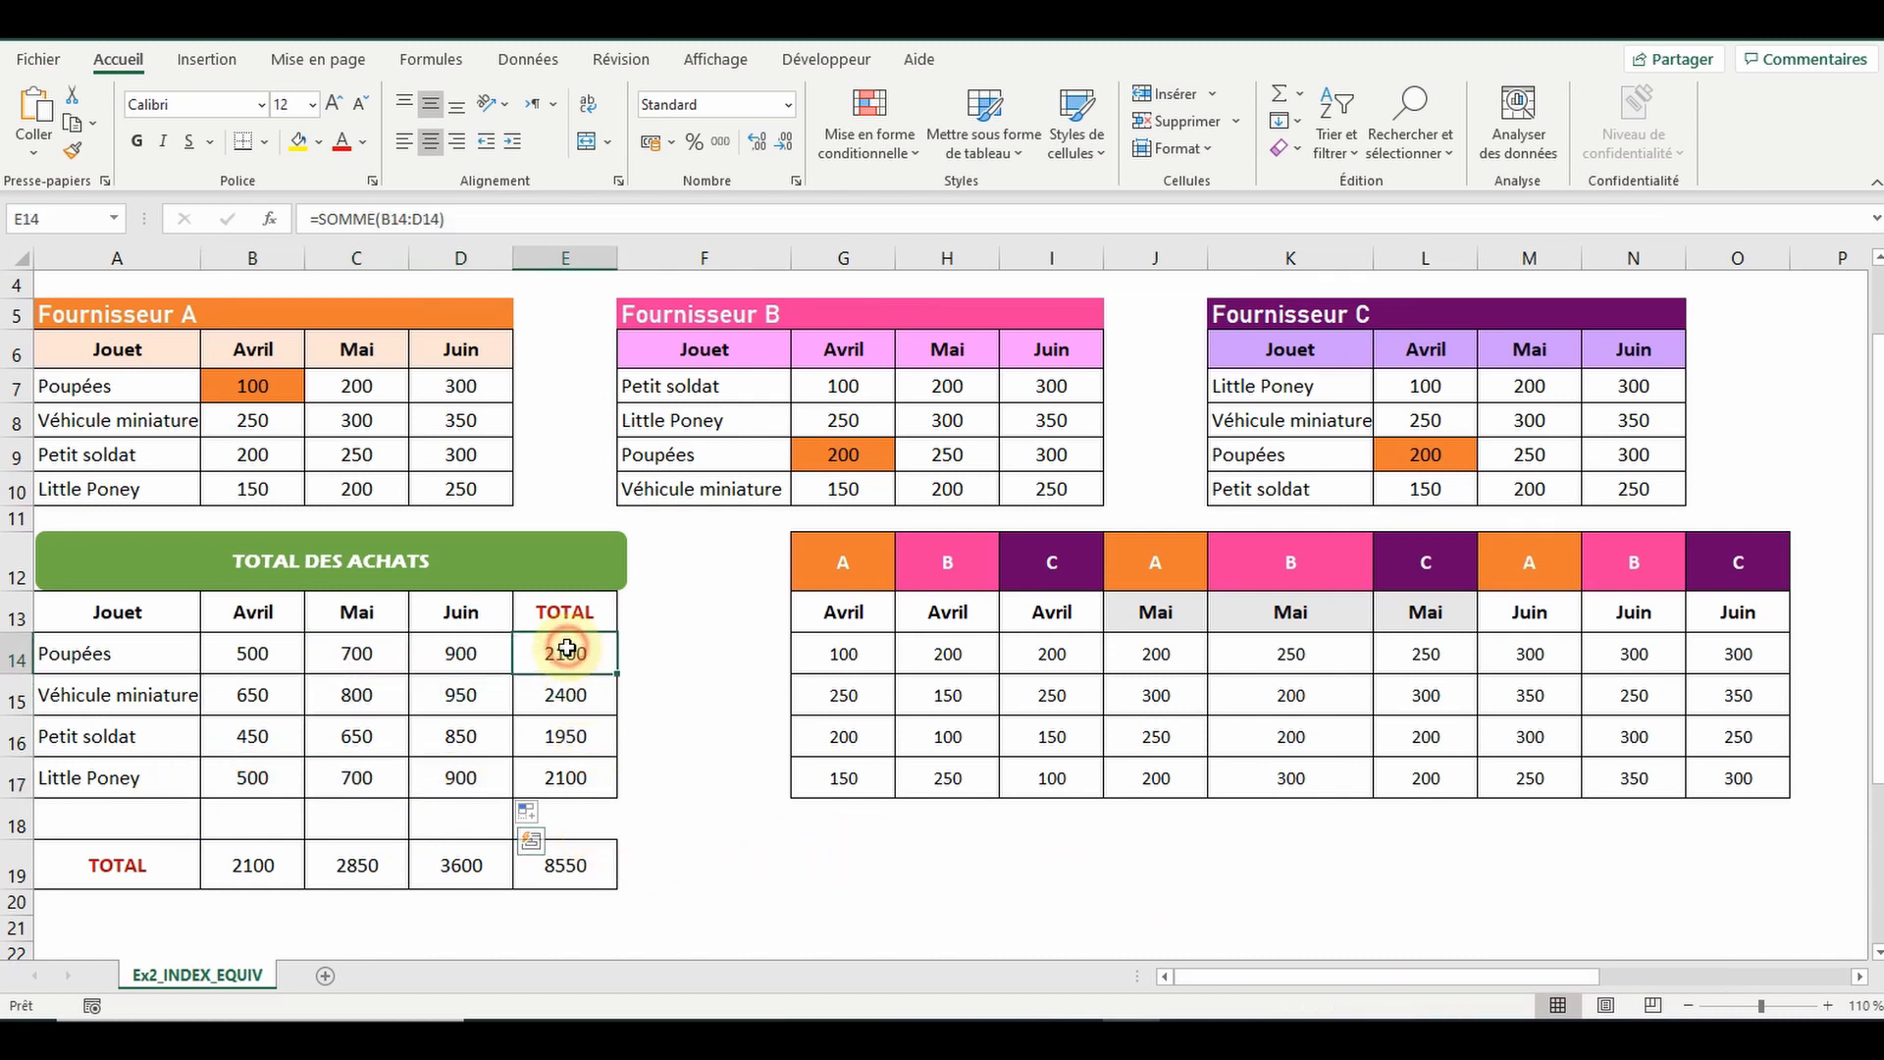
pyautogui.moveTo(567, 649); pyautogui.dragTo(566, 781)
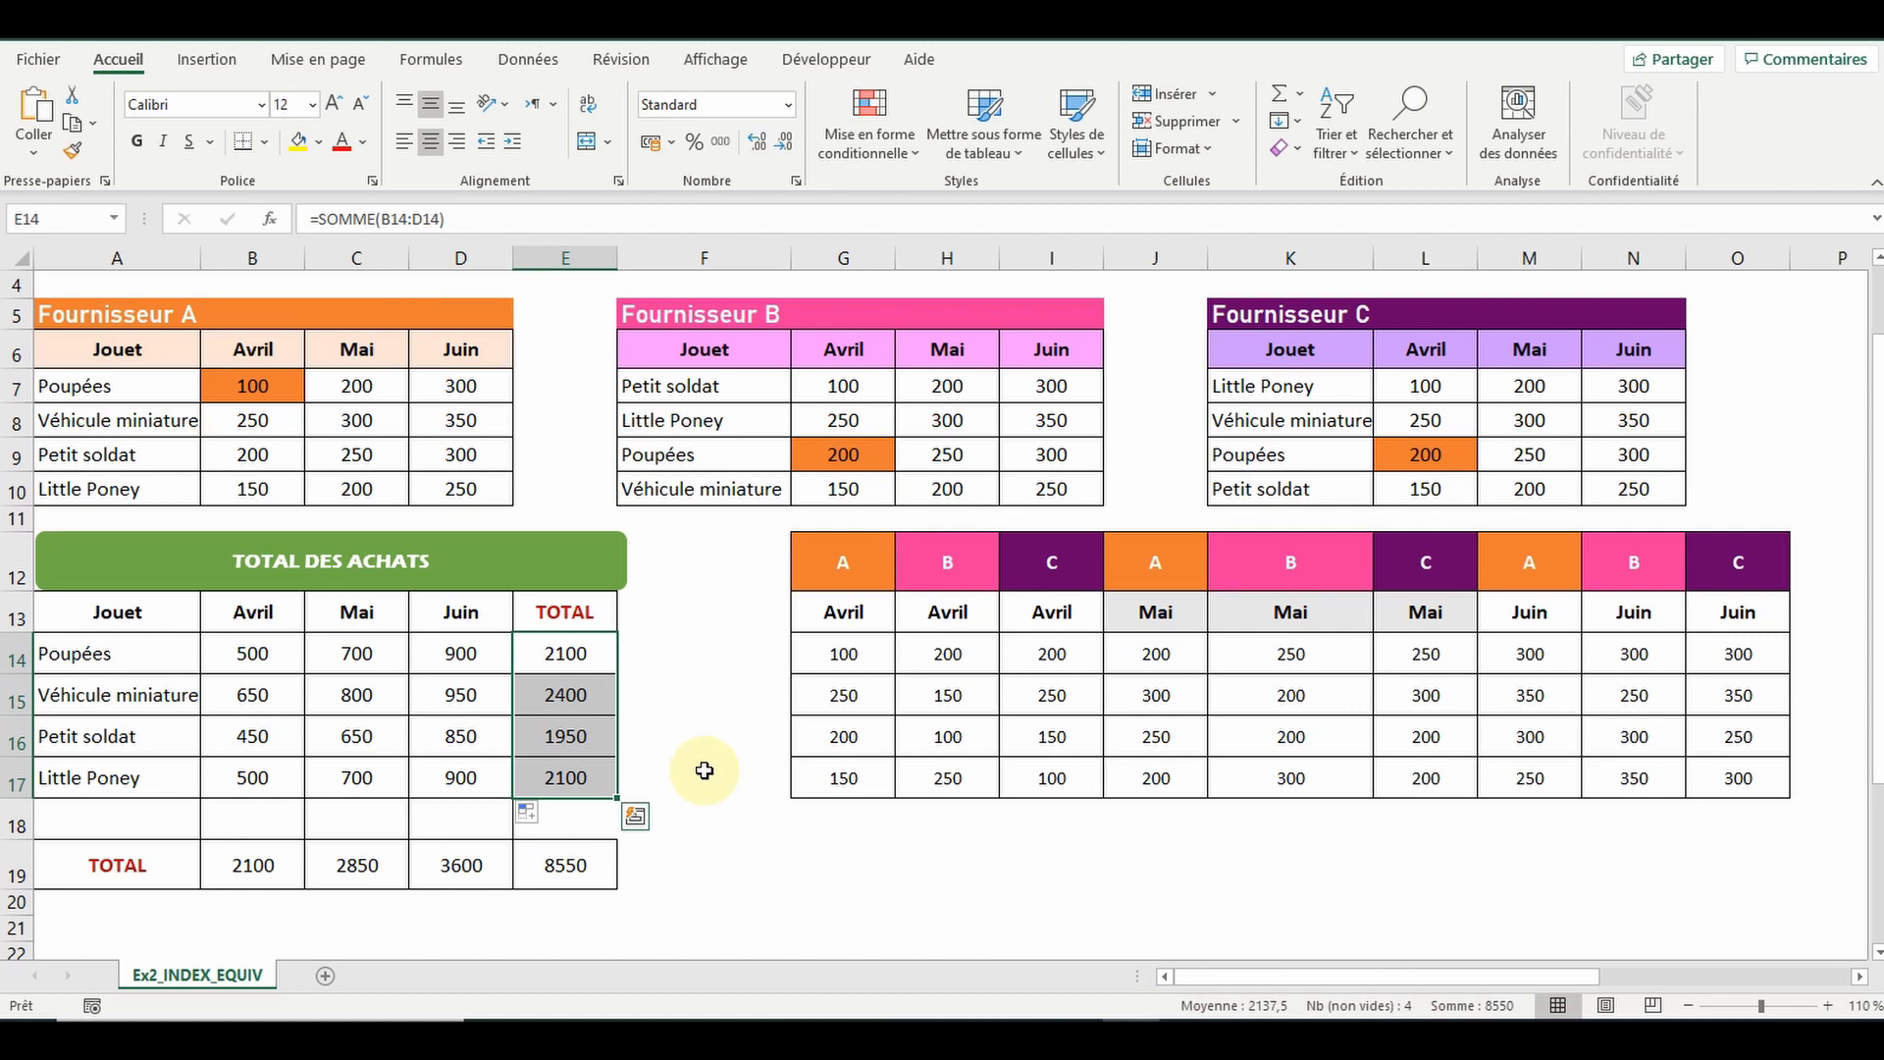
pyautogui.click(278, 665)
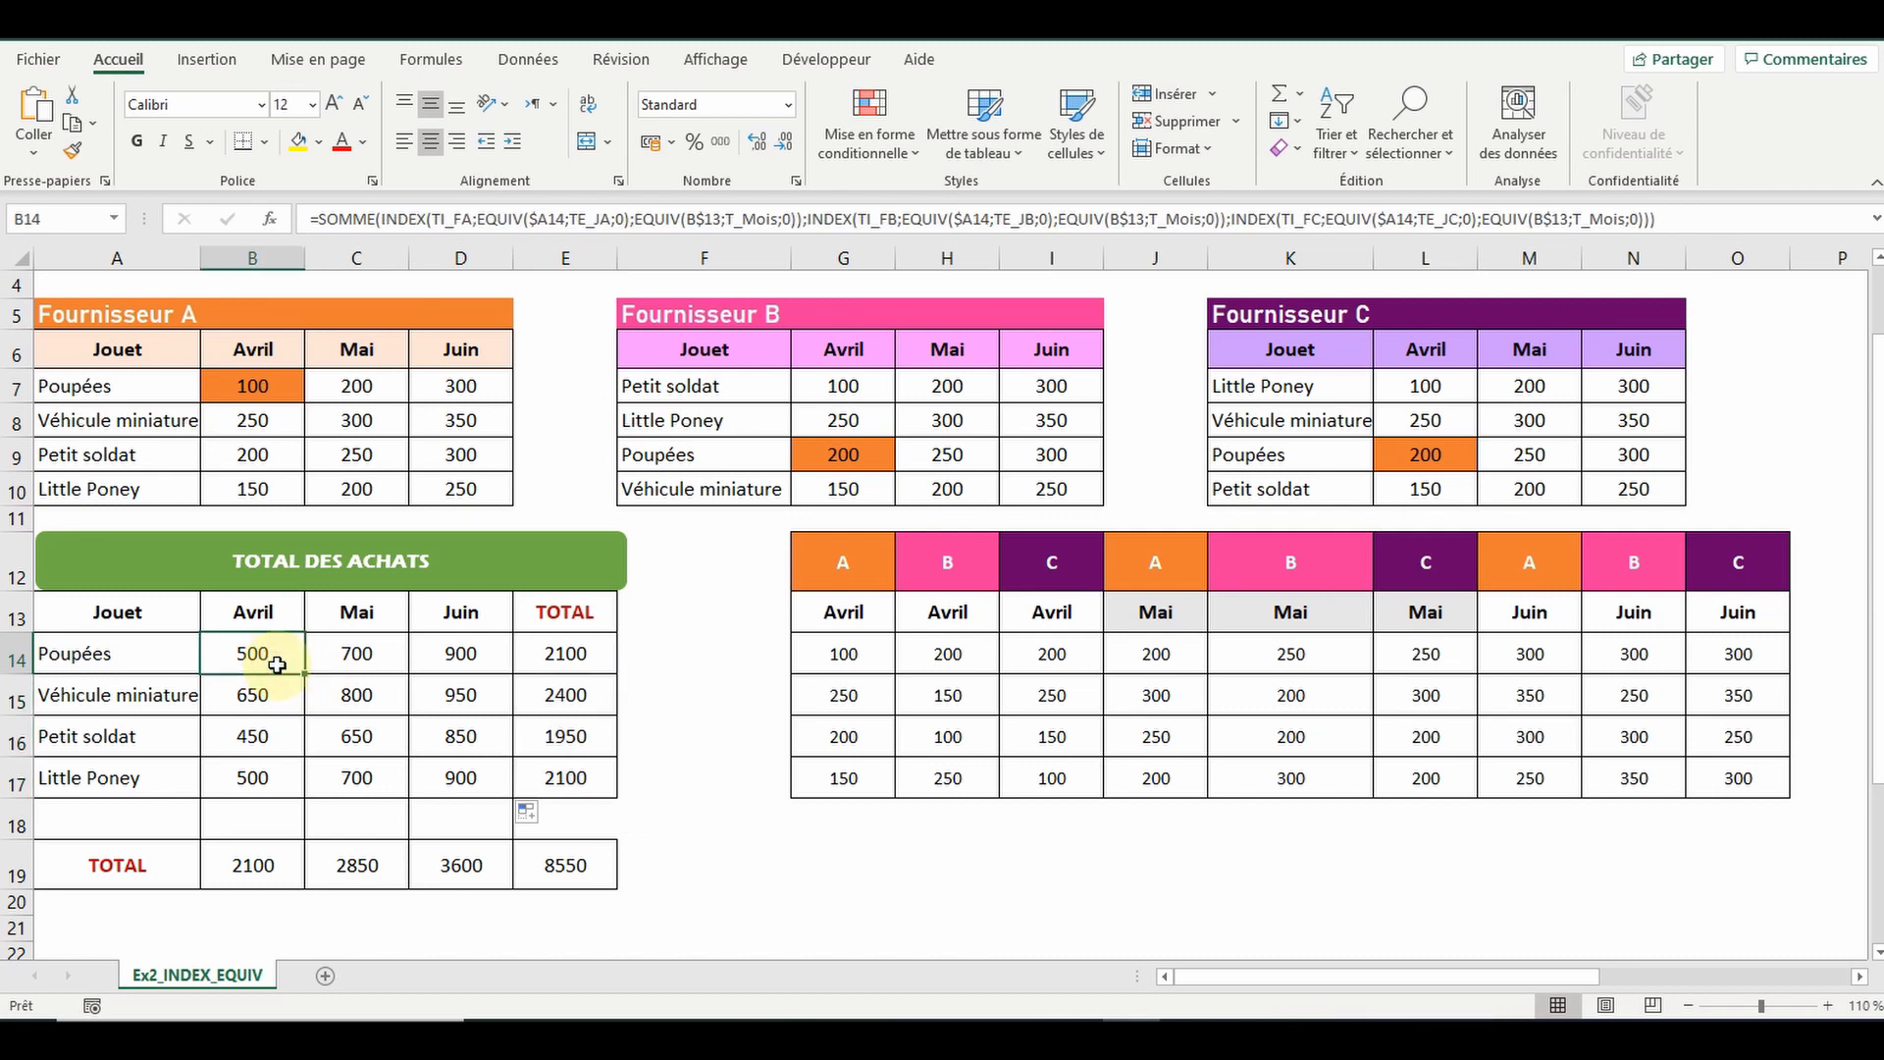
# Change the toy in A14 to Petit soldat and check the recalculated purchases in B14
pyautogui.click(152, 660)
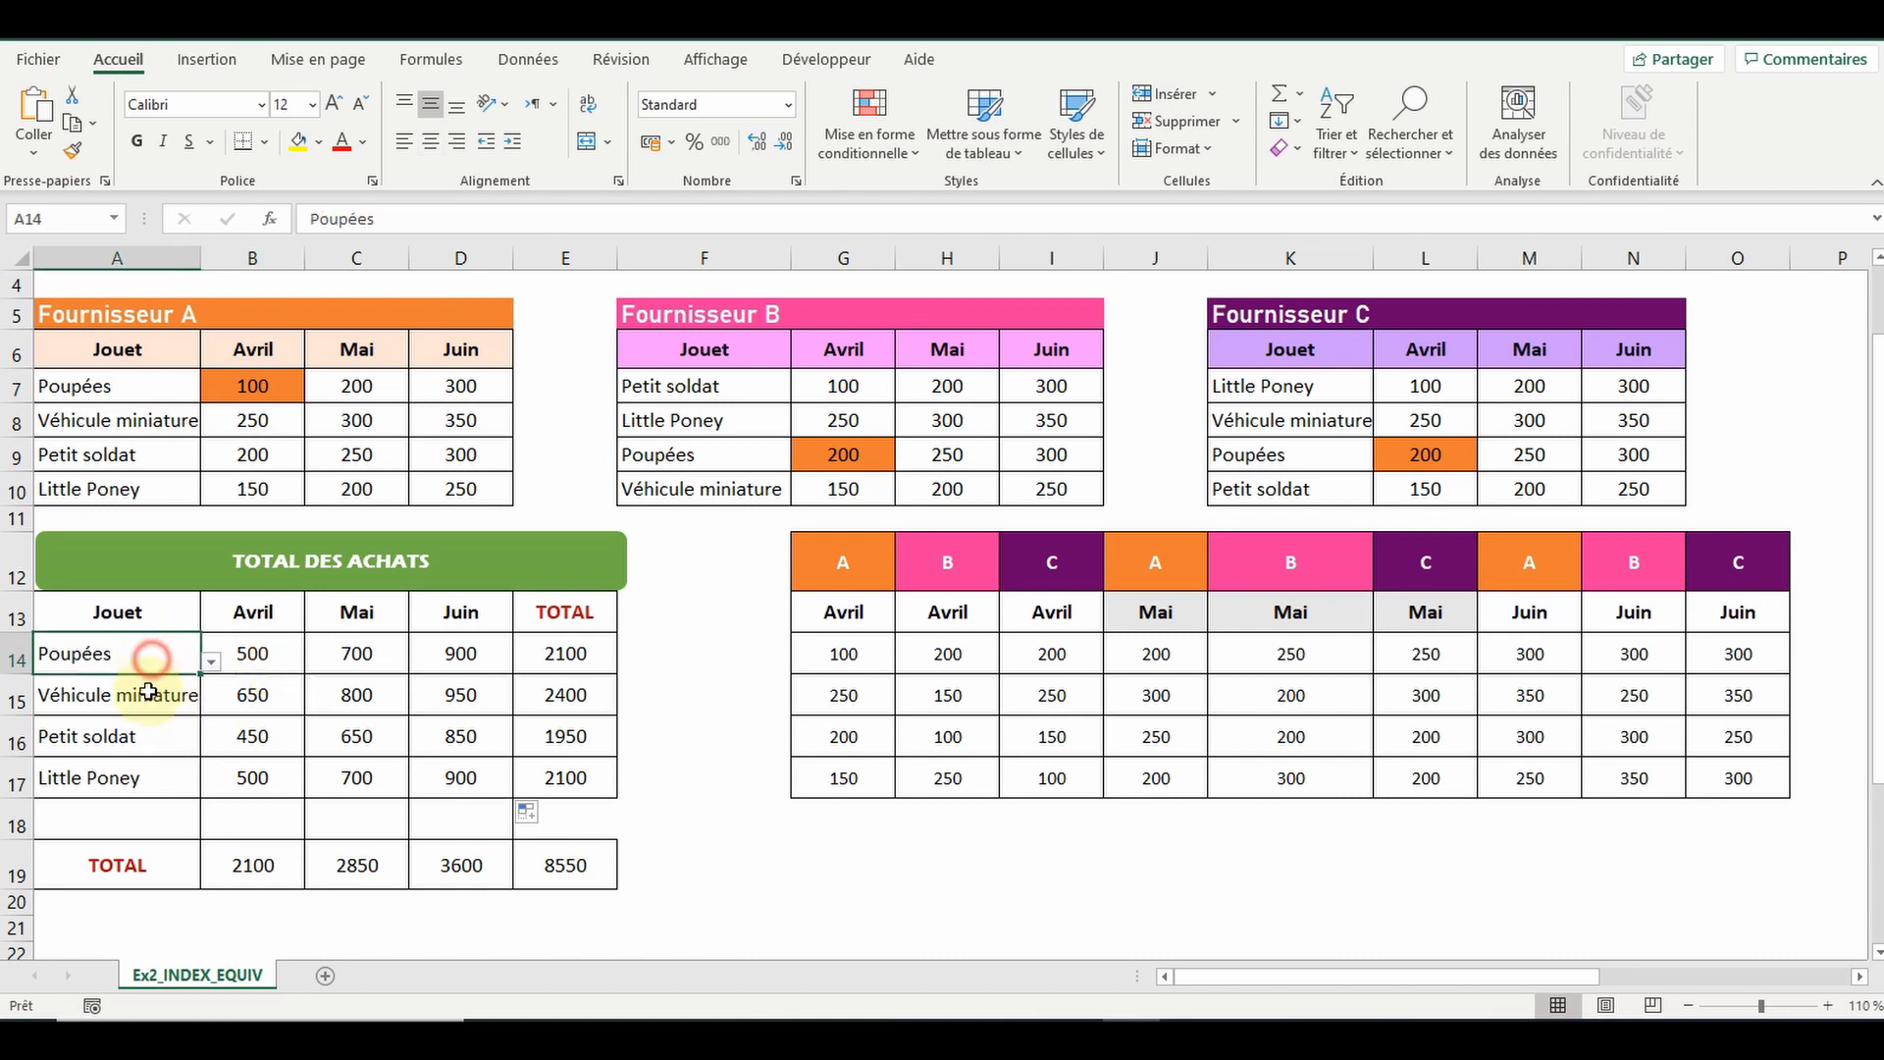
pyautogui.click(211, 665)
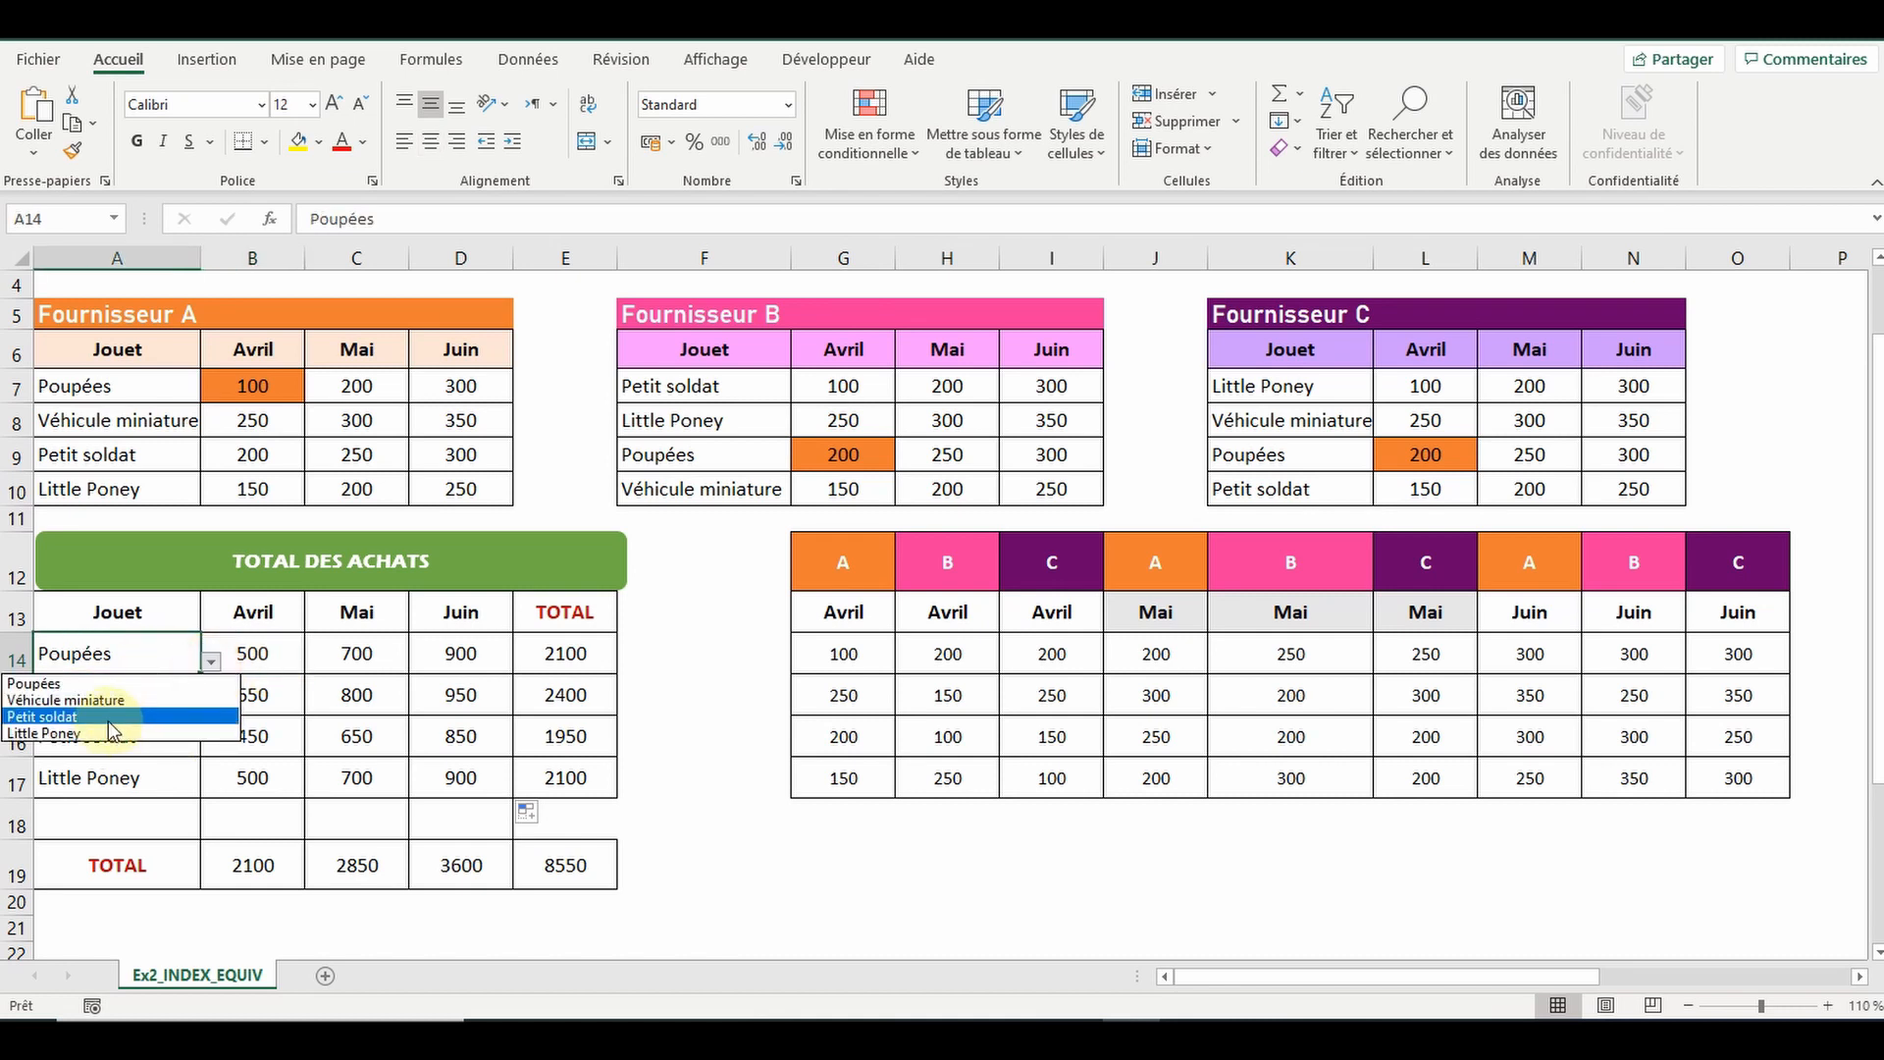
pyautogui.click(108, 719)
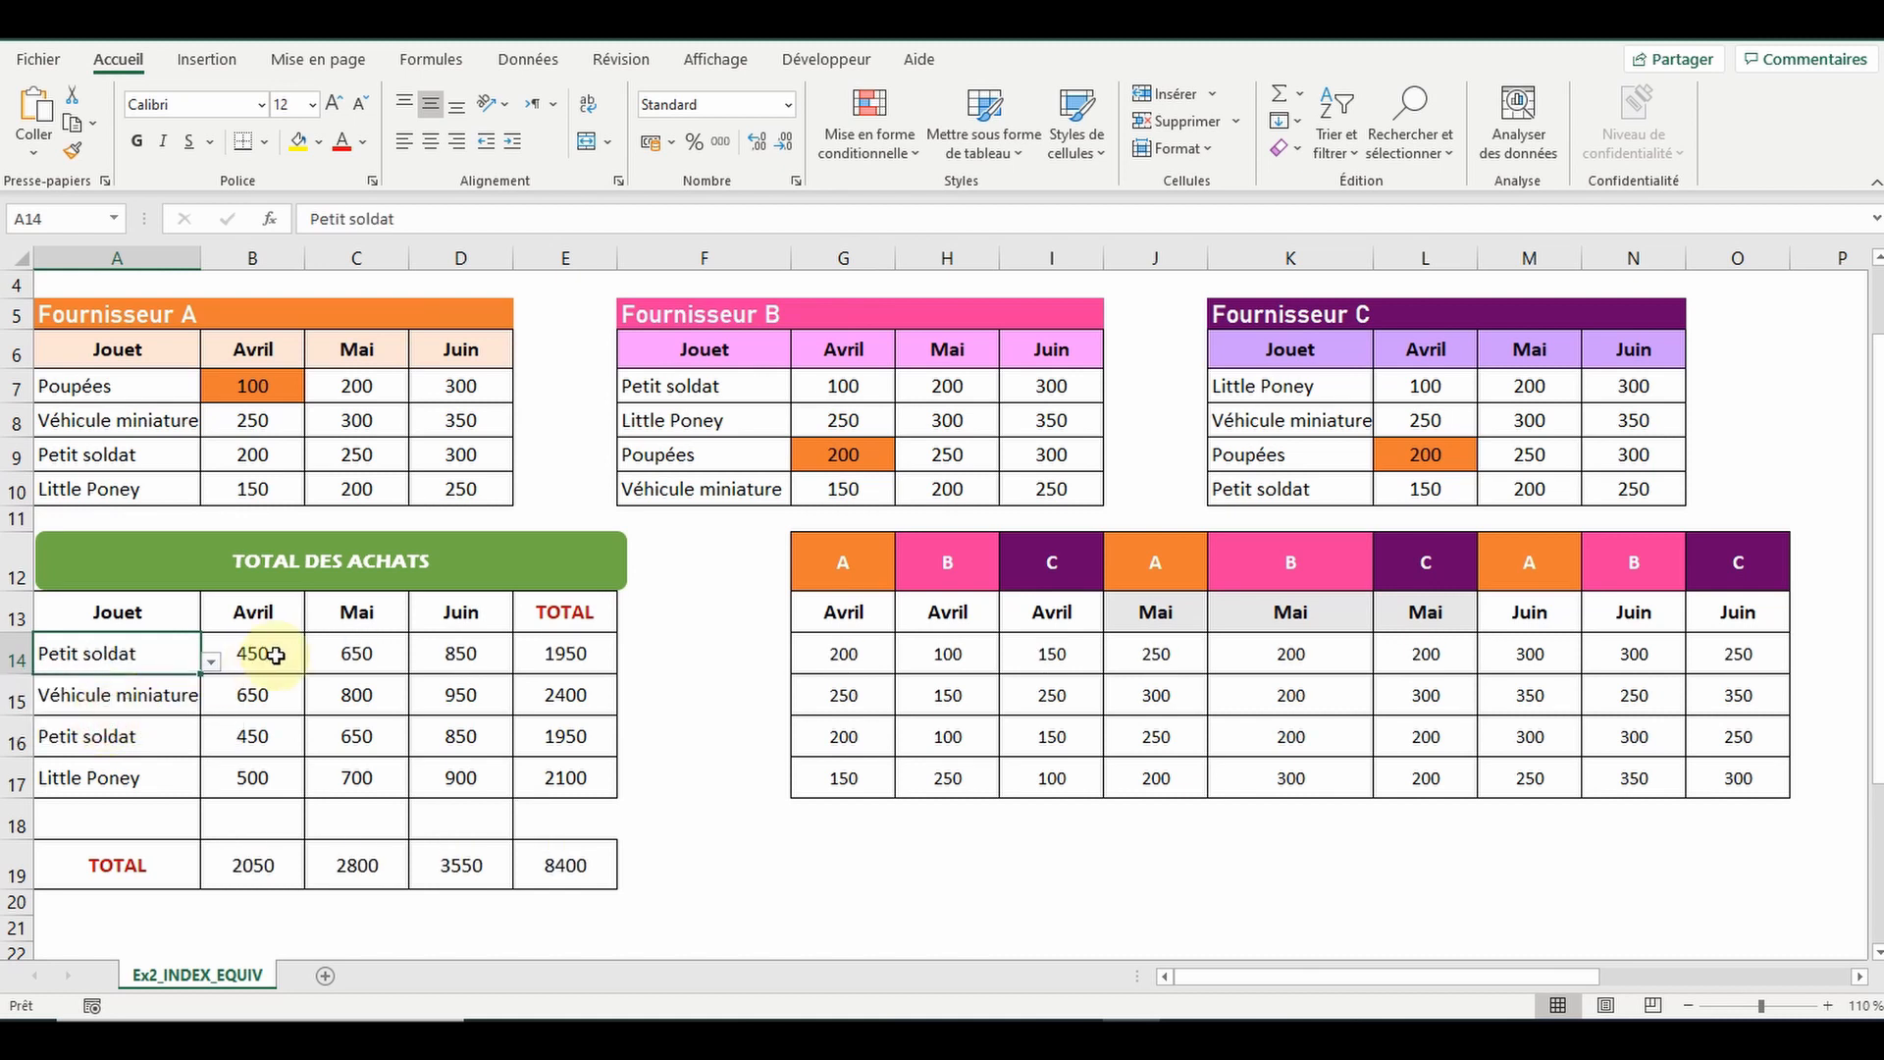
pyautogui.click(275, 656)
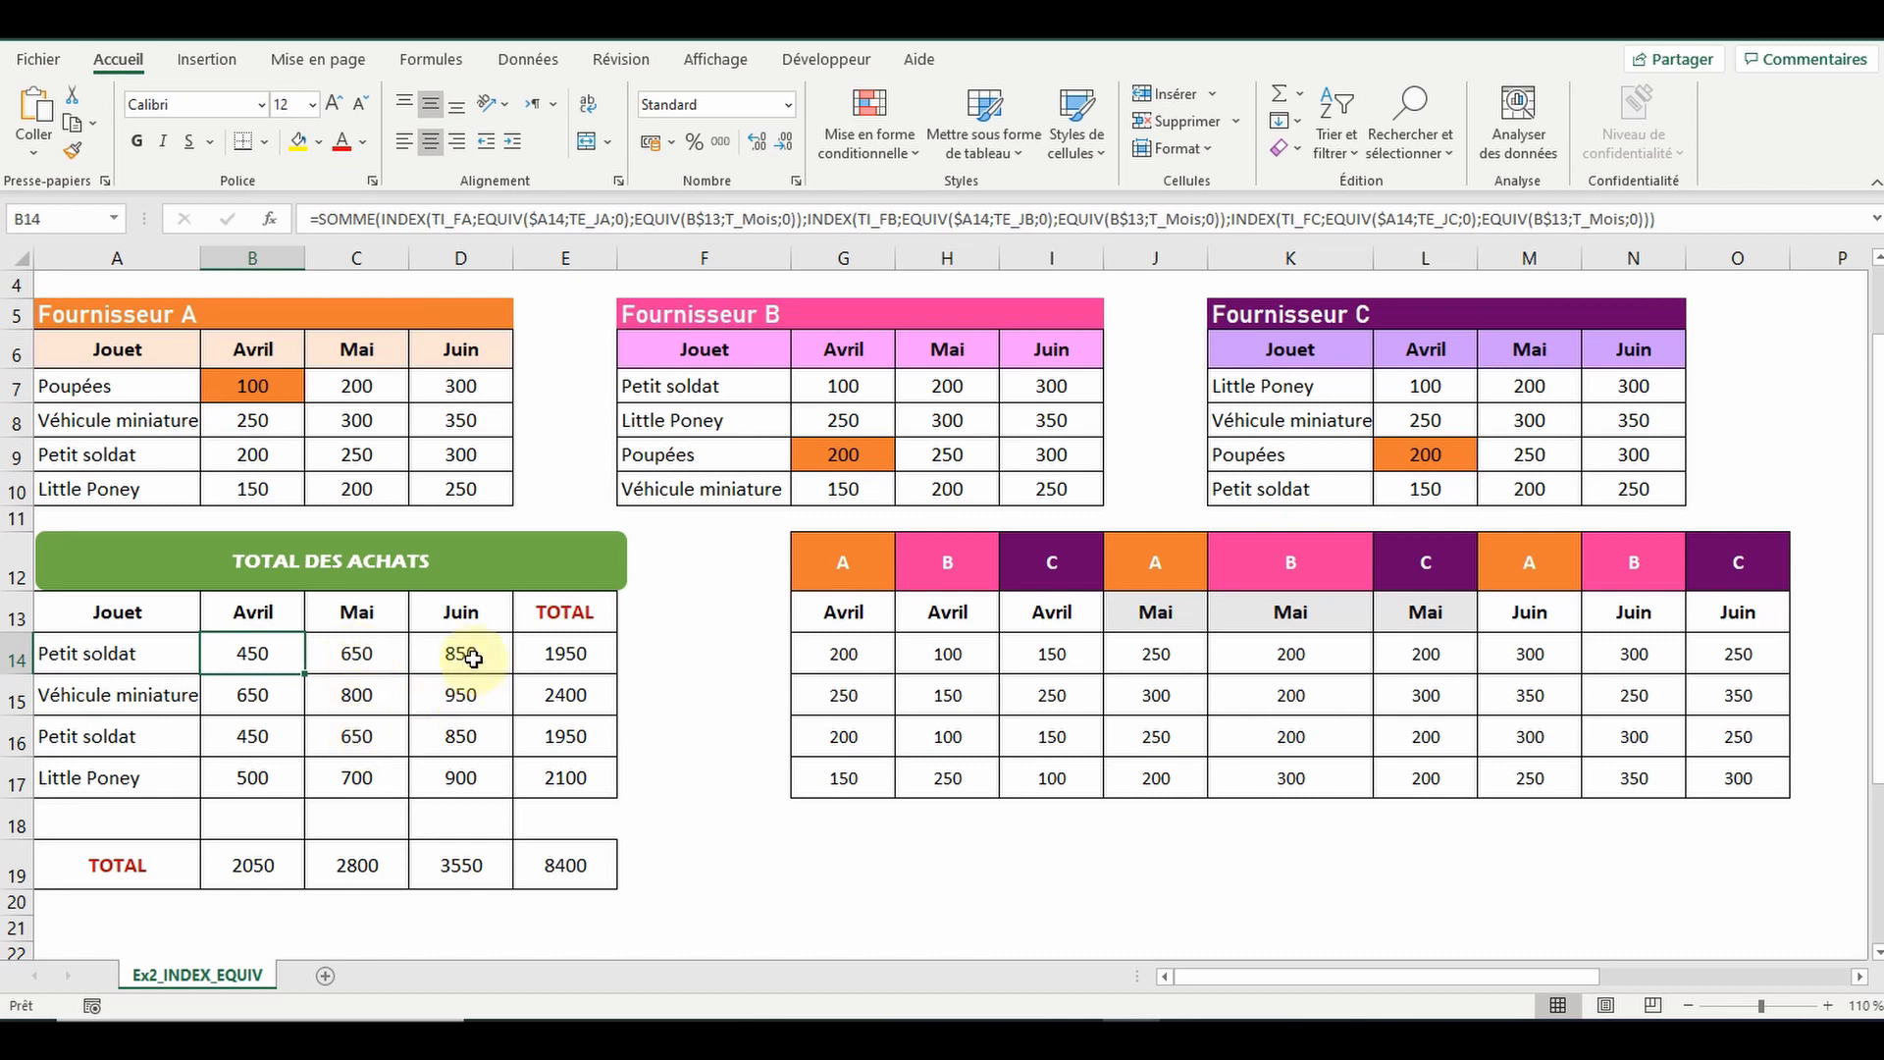
# Change the toy in A16 to Little Poney to test that its row recalculates
pyautogui.click(162, 743)
pyautogui.click(209, 748)
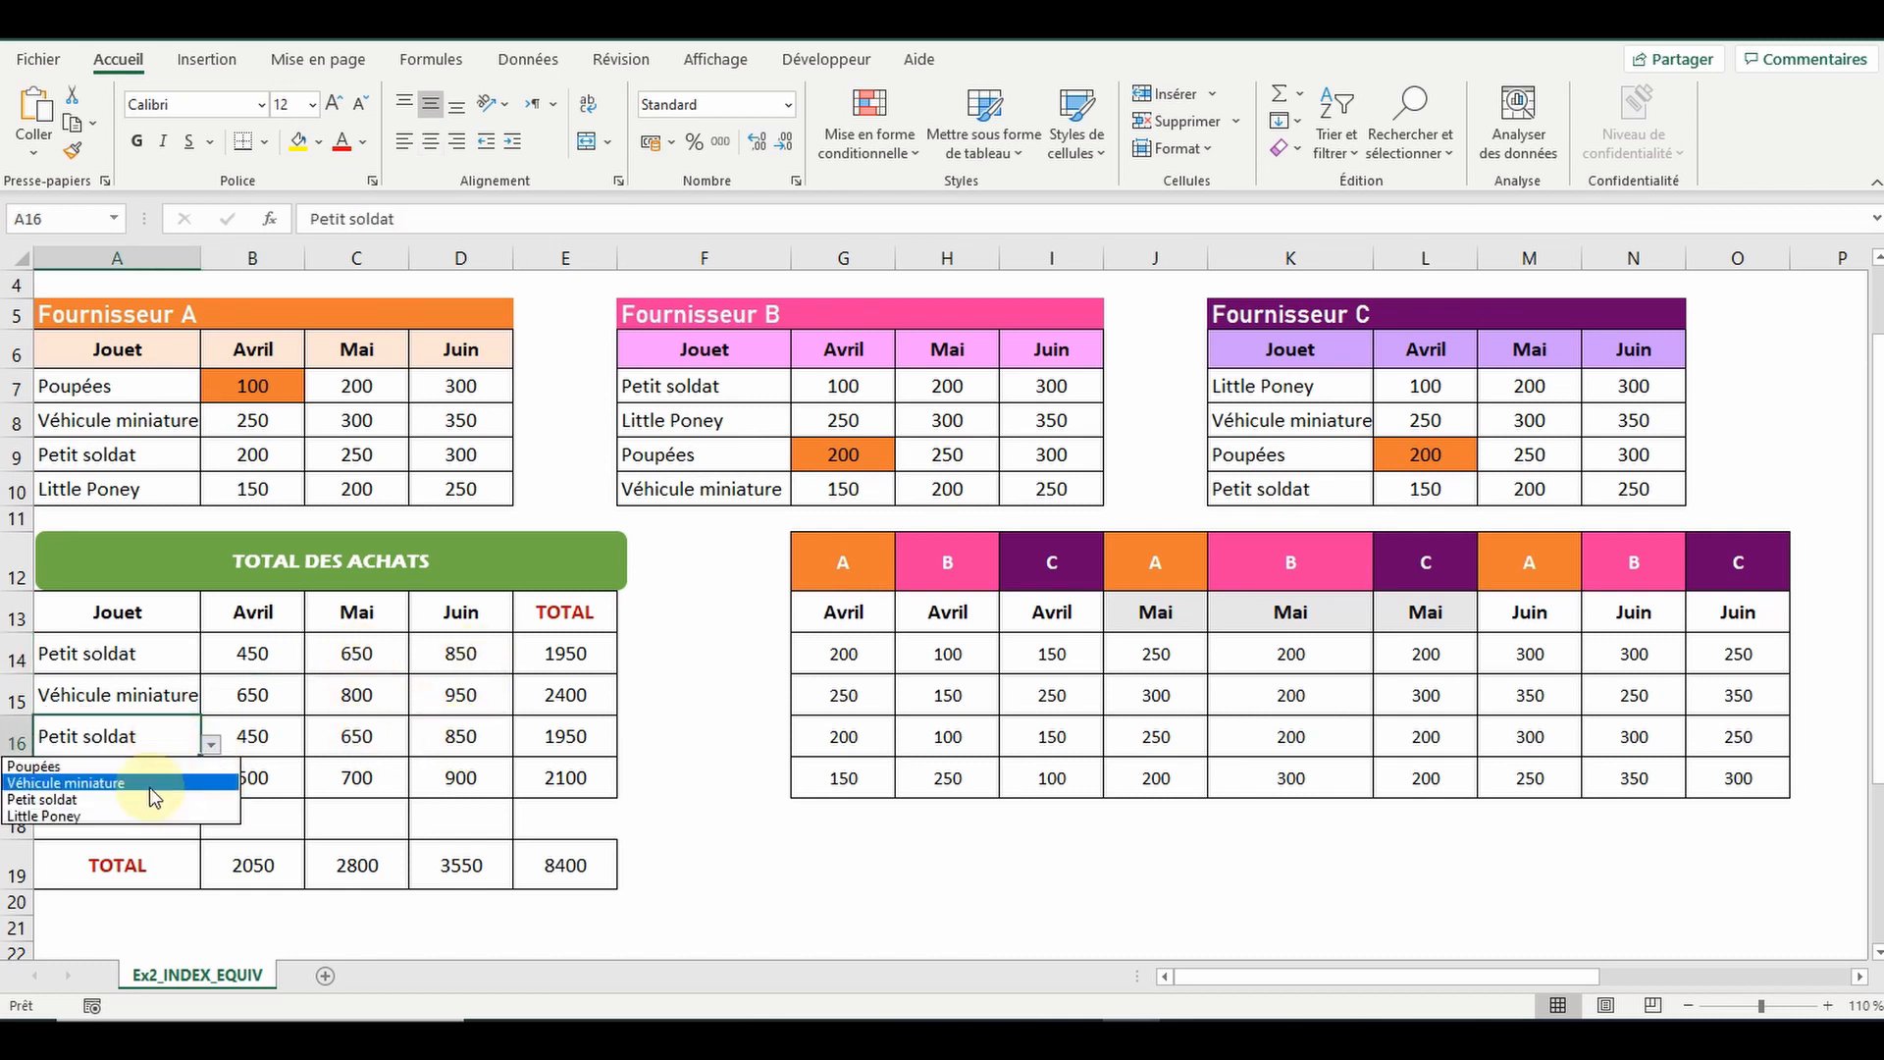
pyautogui.click(120, 817)
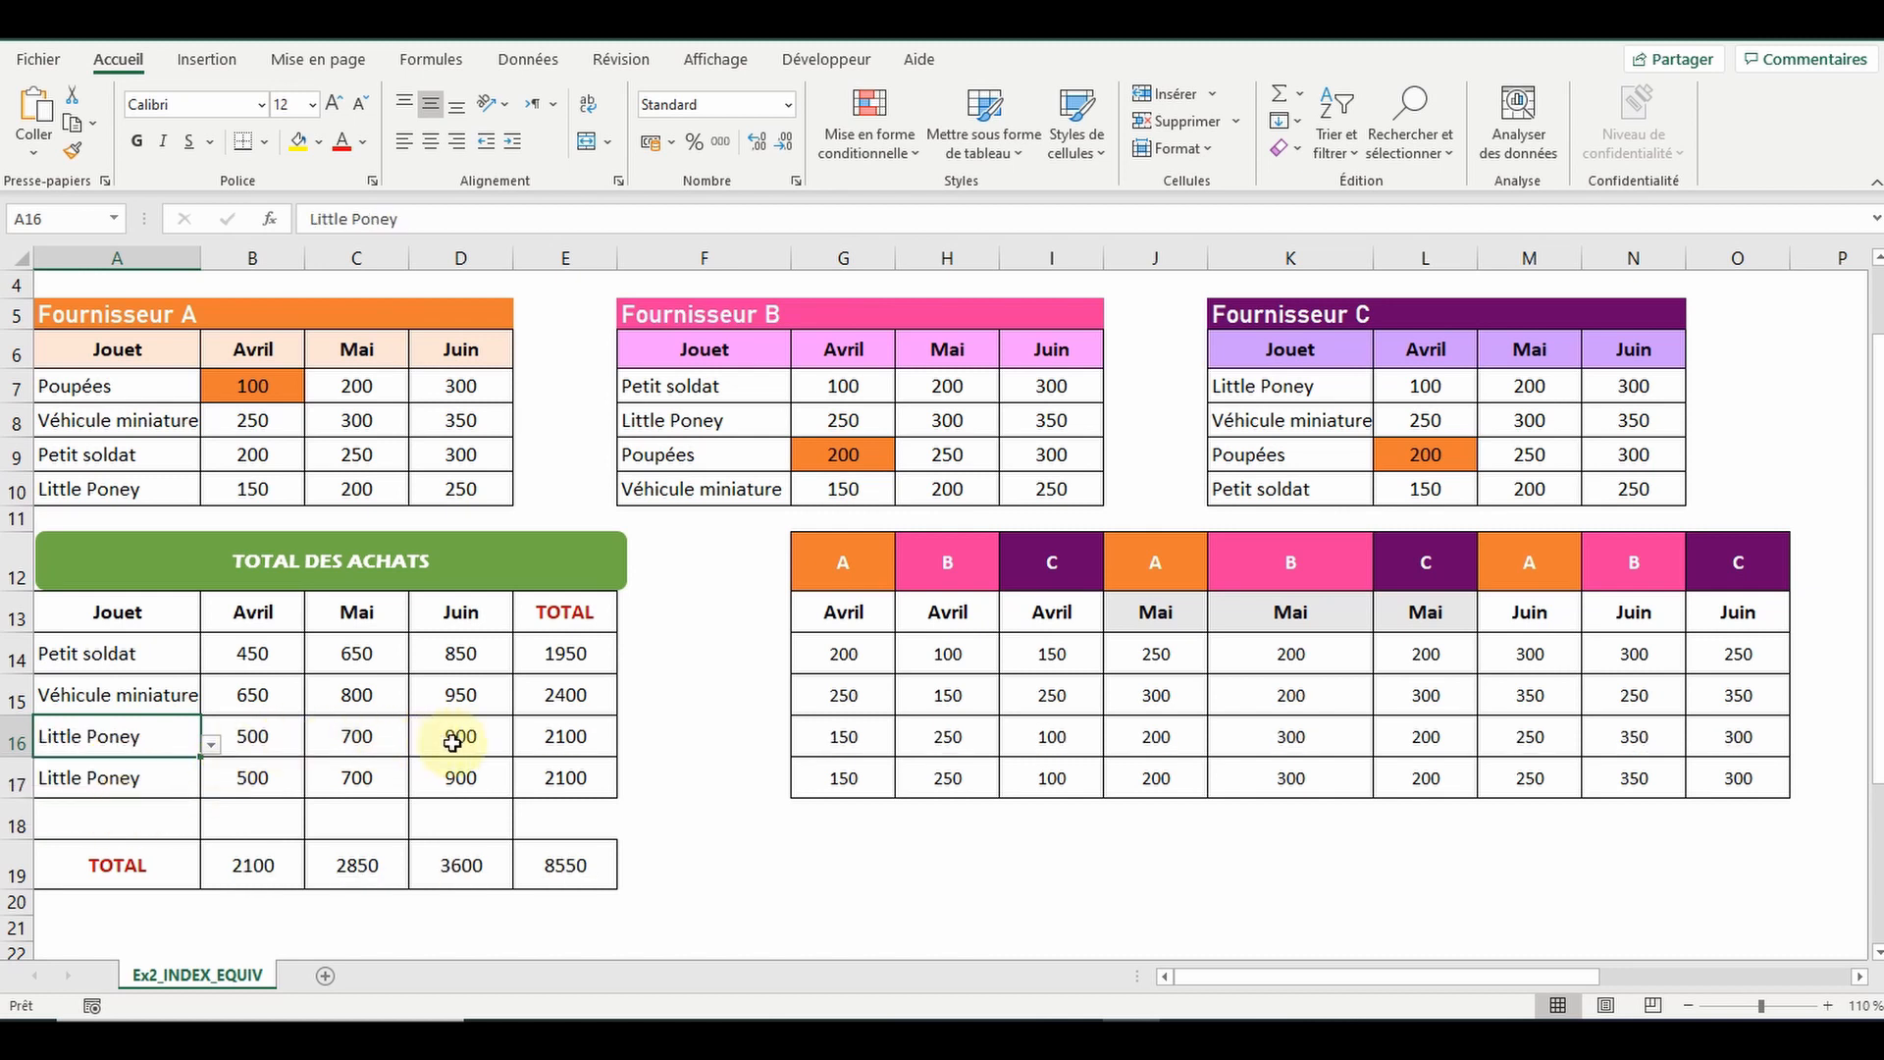
# Restore the original toys in the total purchases table: Poupées in A14 and Petit soldat in A16
pyautogui.click(162, 655)
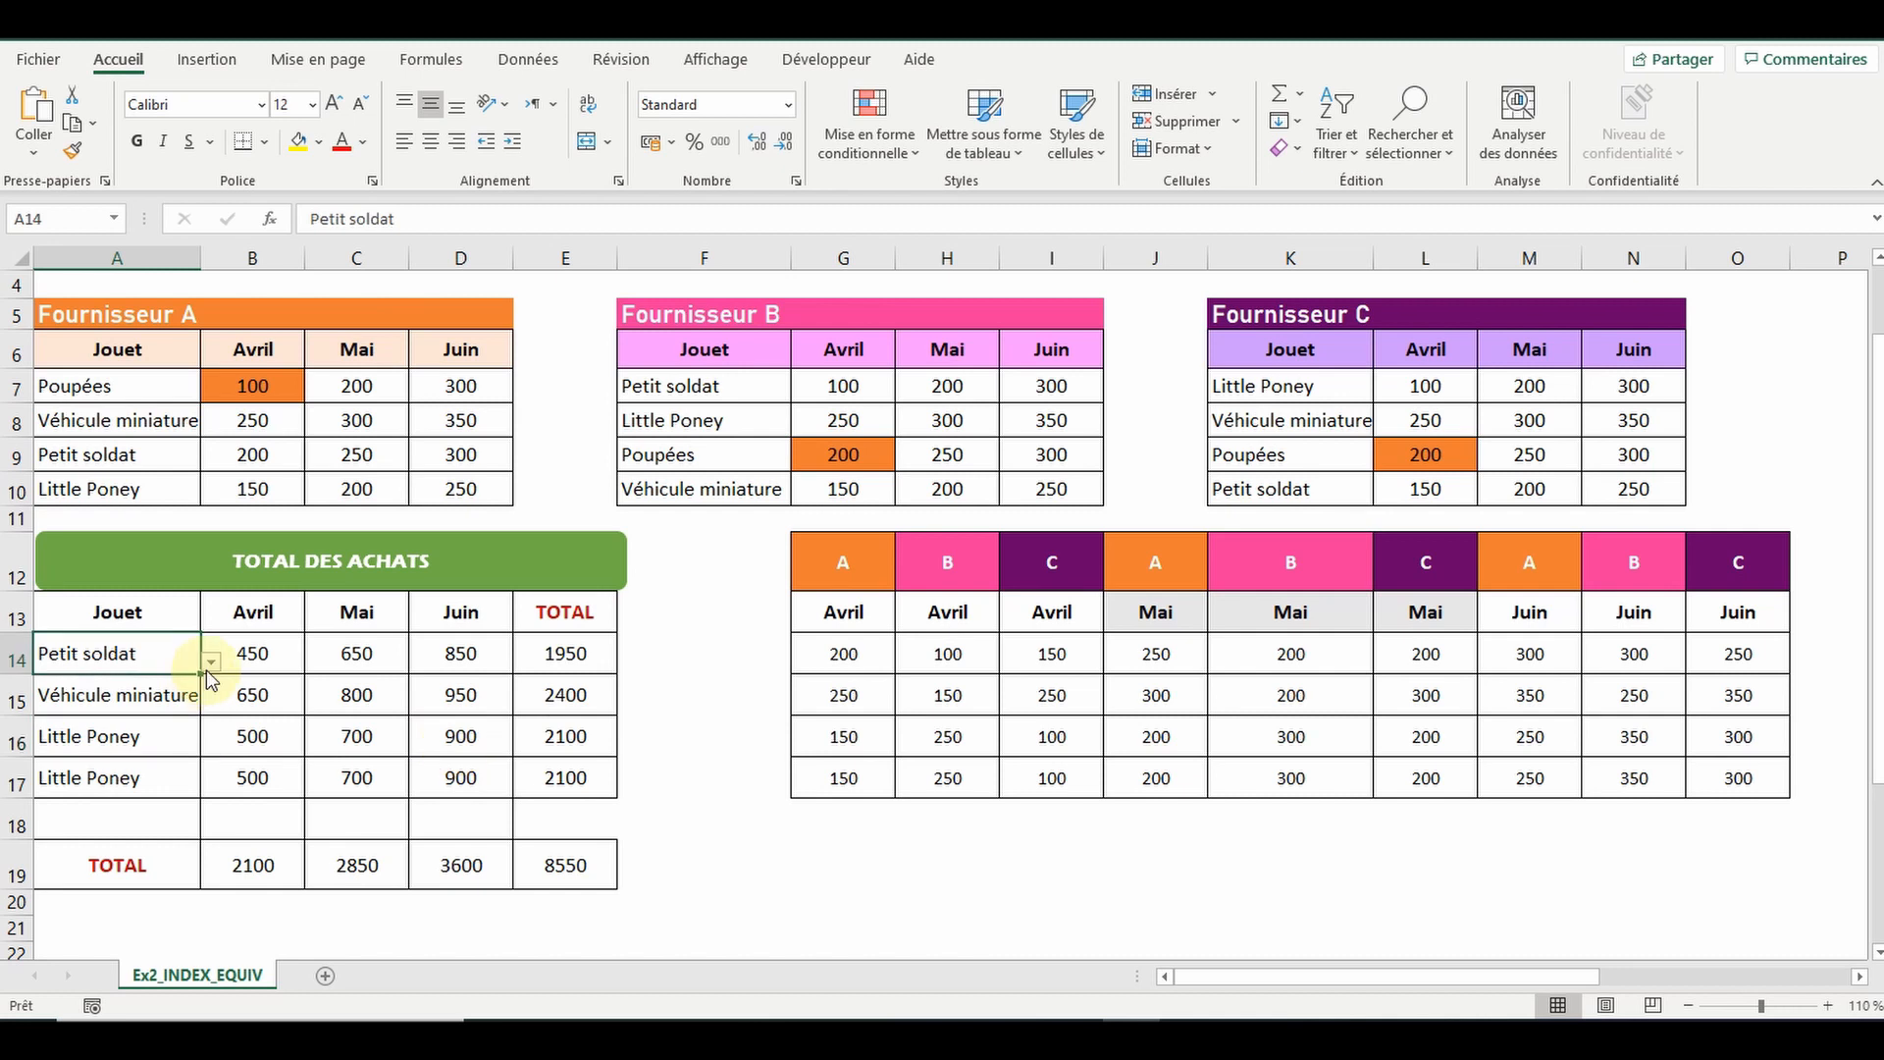
pyautogui.click(211, 661)
pyautogui.click(139, 681)
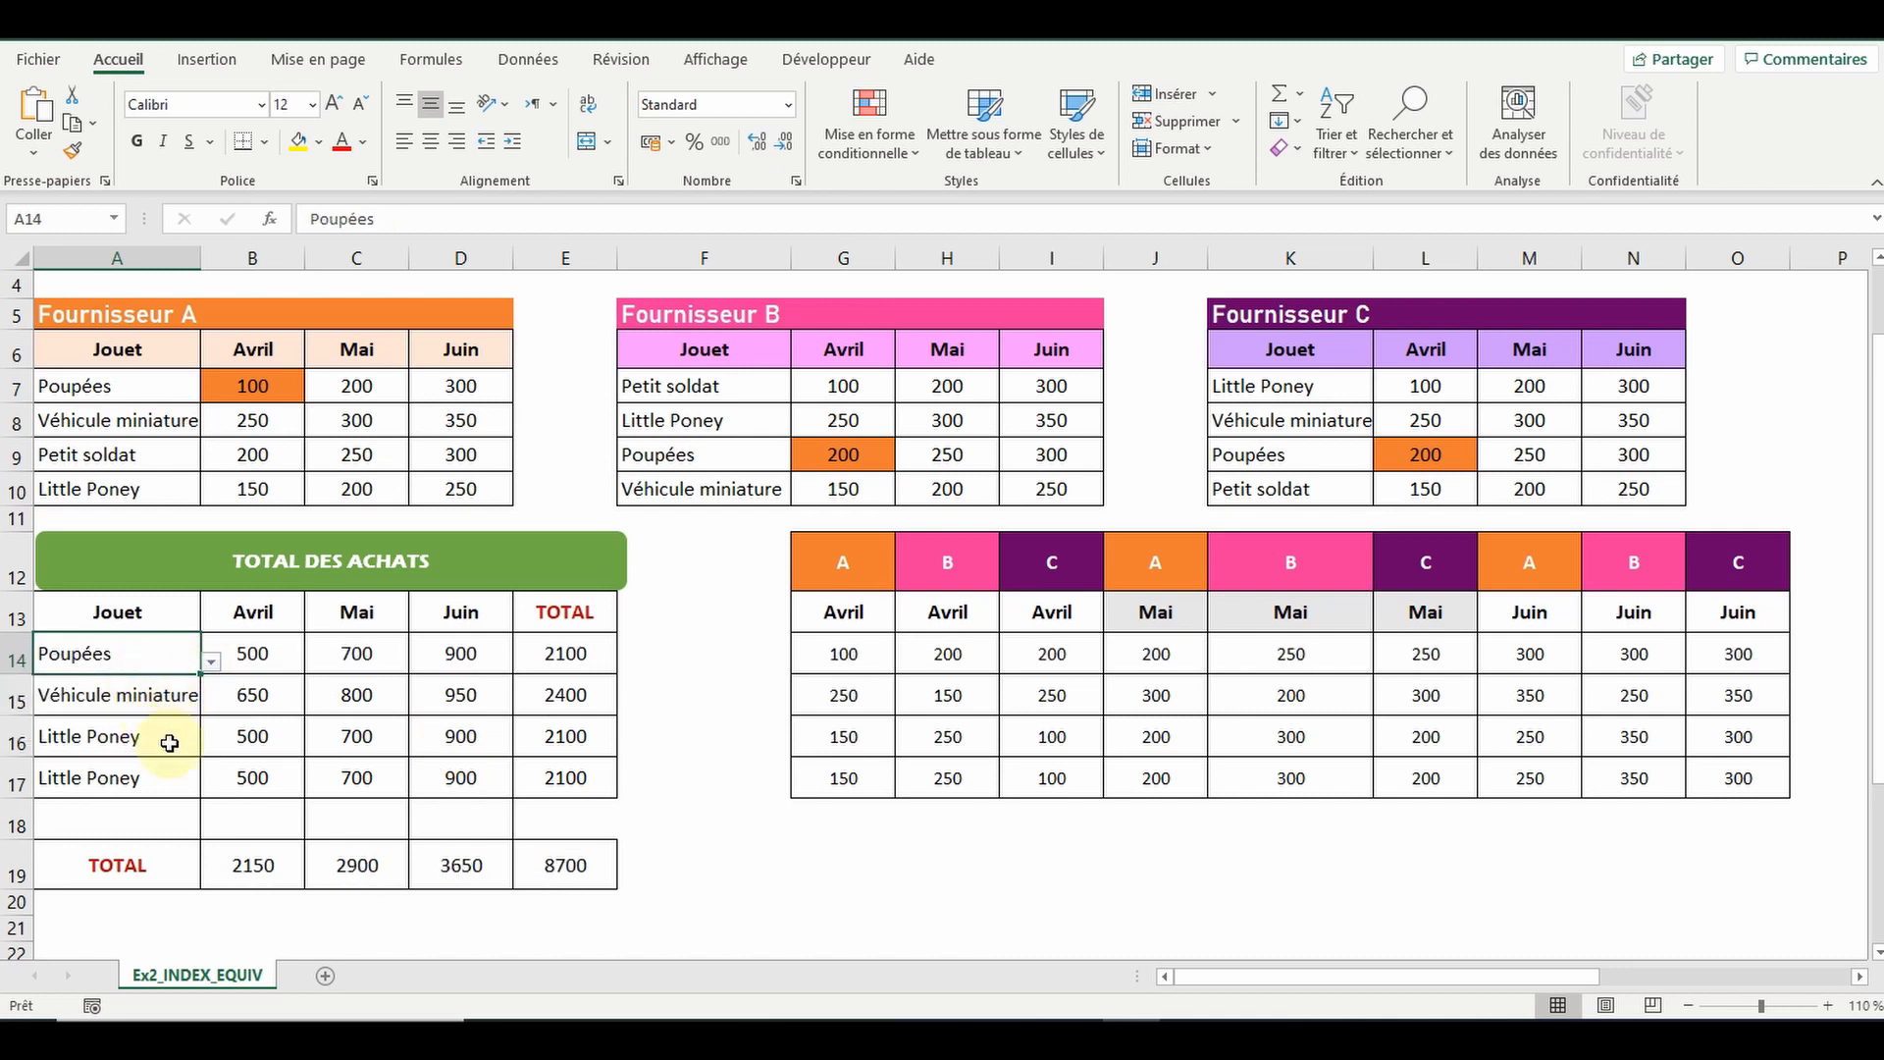
pyautogui.click(167, 738)
pyautogui.click(211, 744)
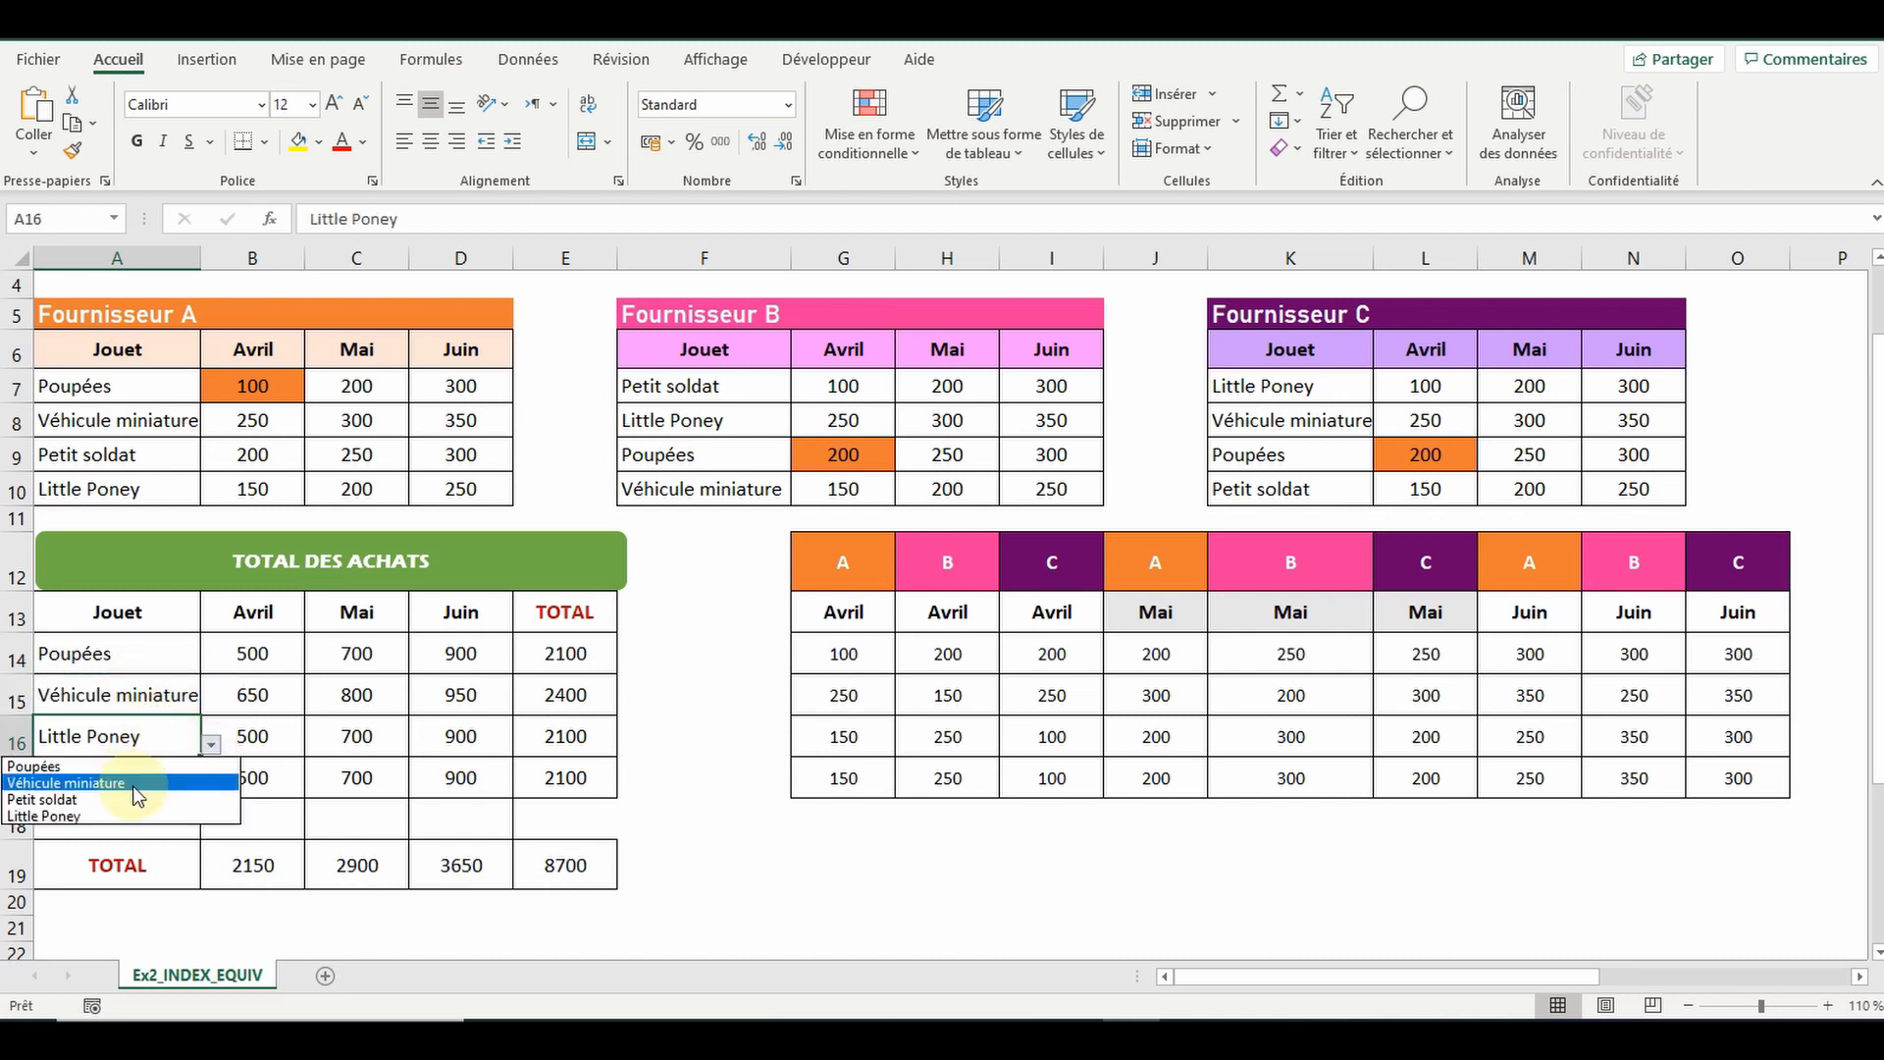
pyautogui.click(133, 798)
# Clear all contents and formatting of the intermediate supplier-by-month table in G12:O17
pyautogui.click(856, 569)
pyautogui.moveTo(855, 569); pyautogui.dragTo(1745, 768)
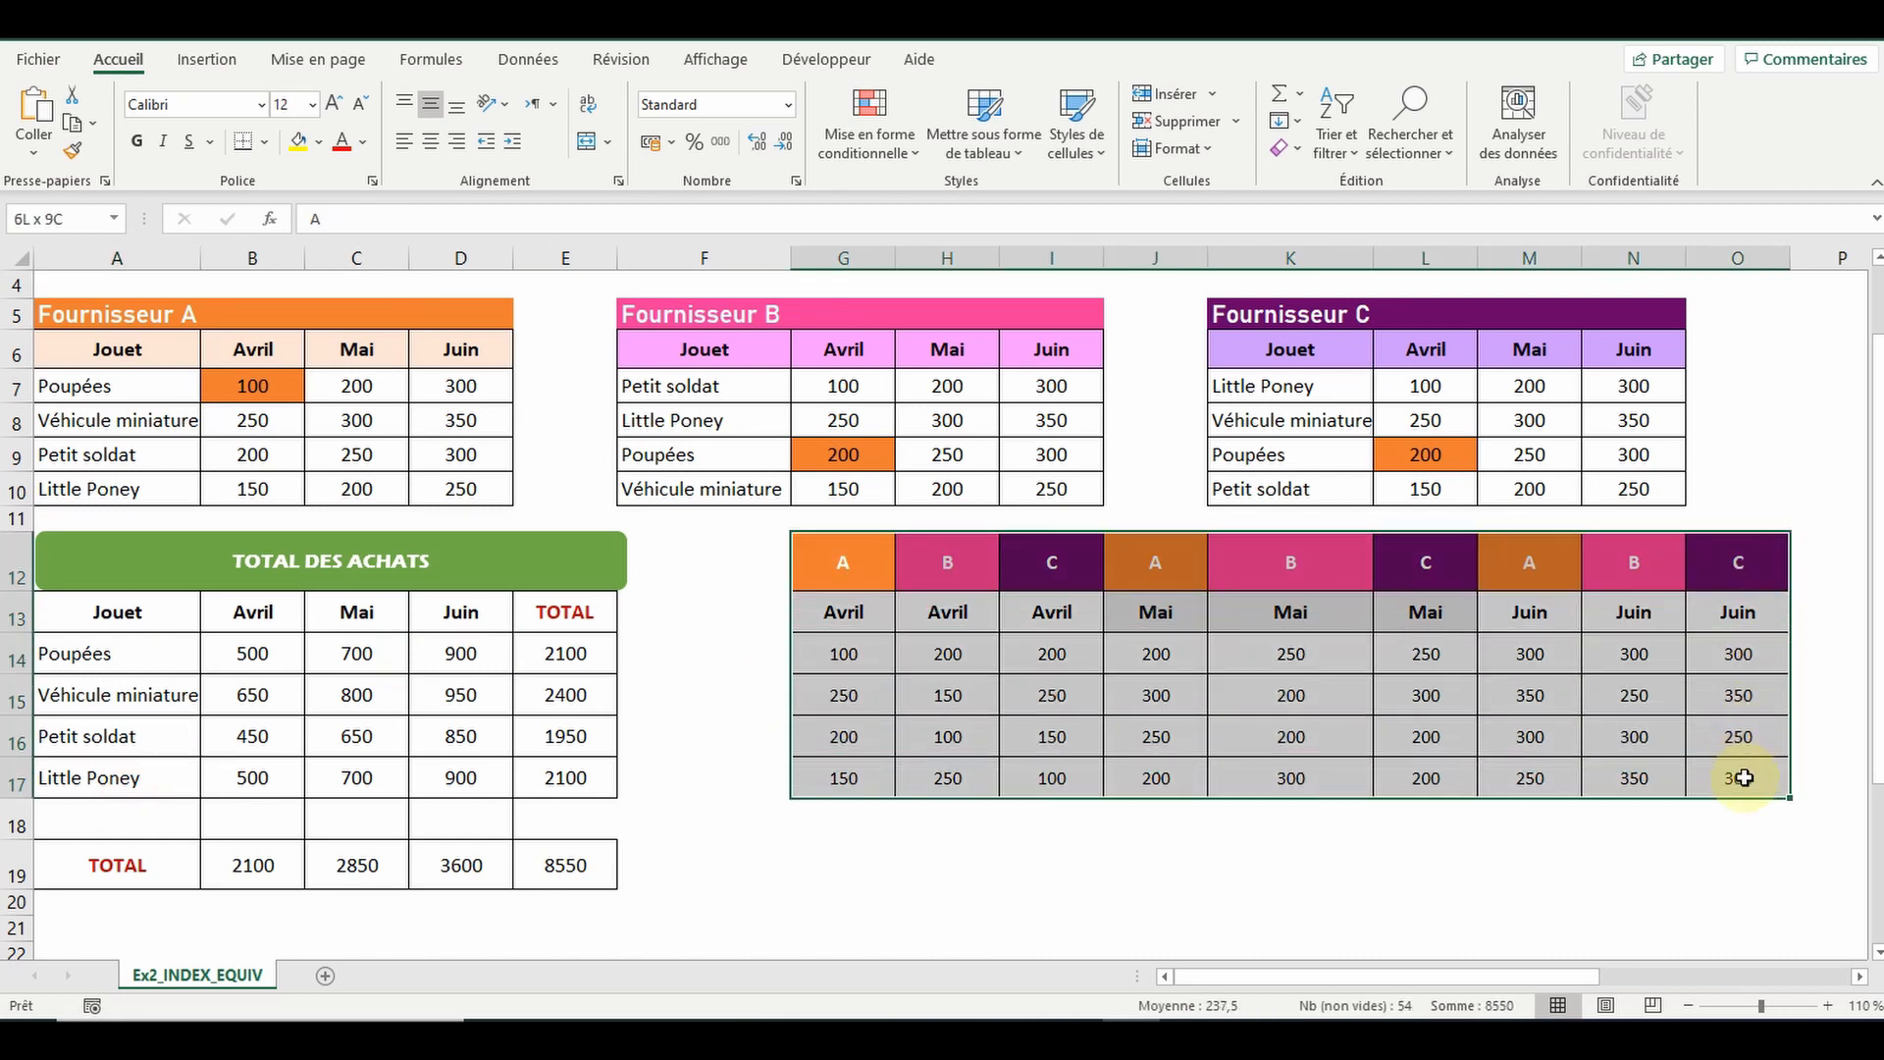
pyautogui.click(1301, 154)
pyautogui.click(1315, 180)
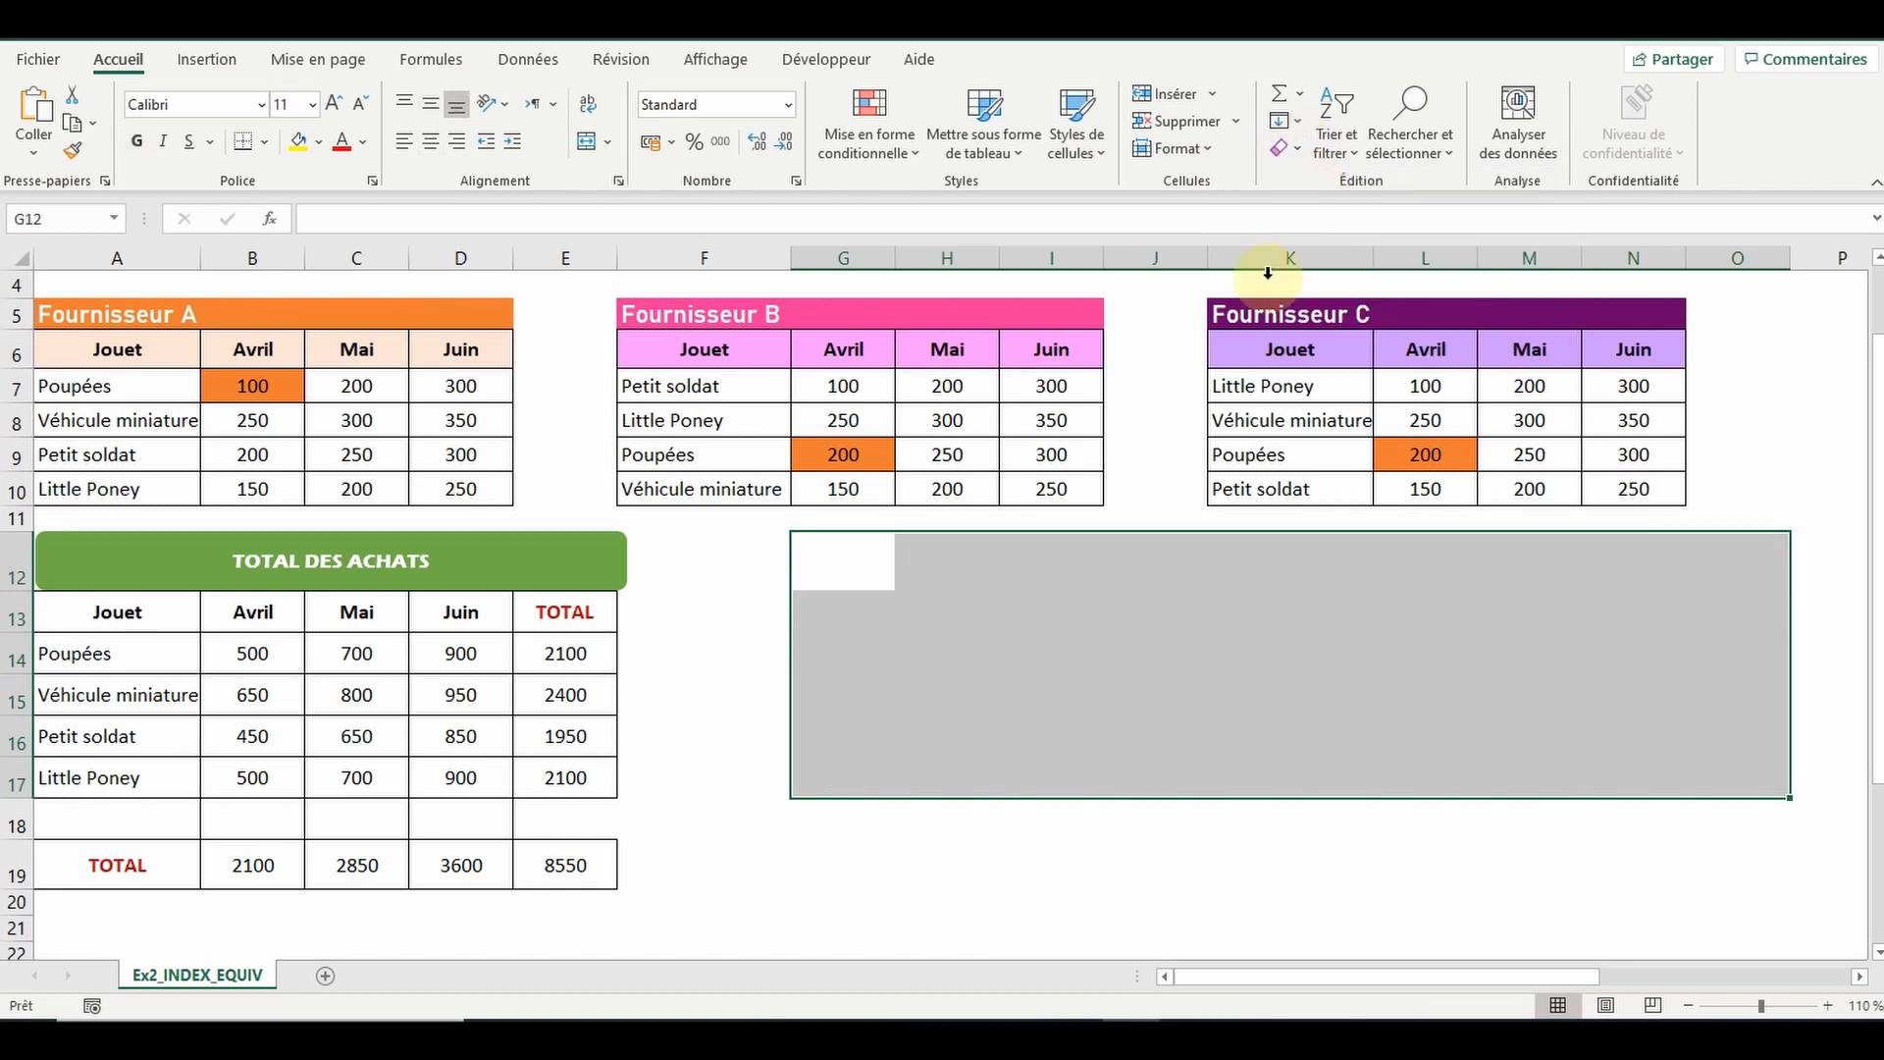
pyautogui.click(955, 873)
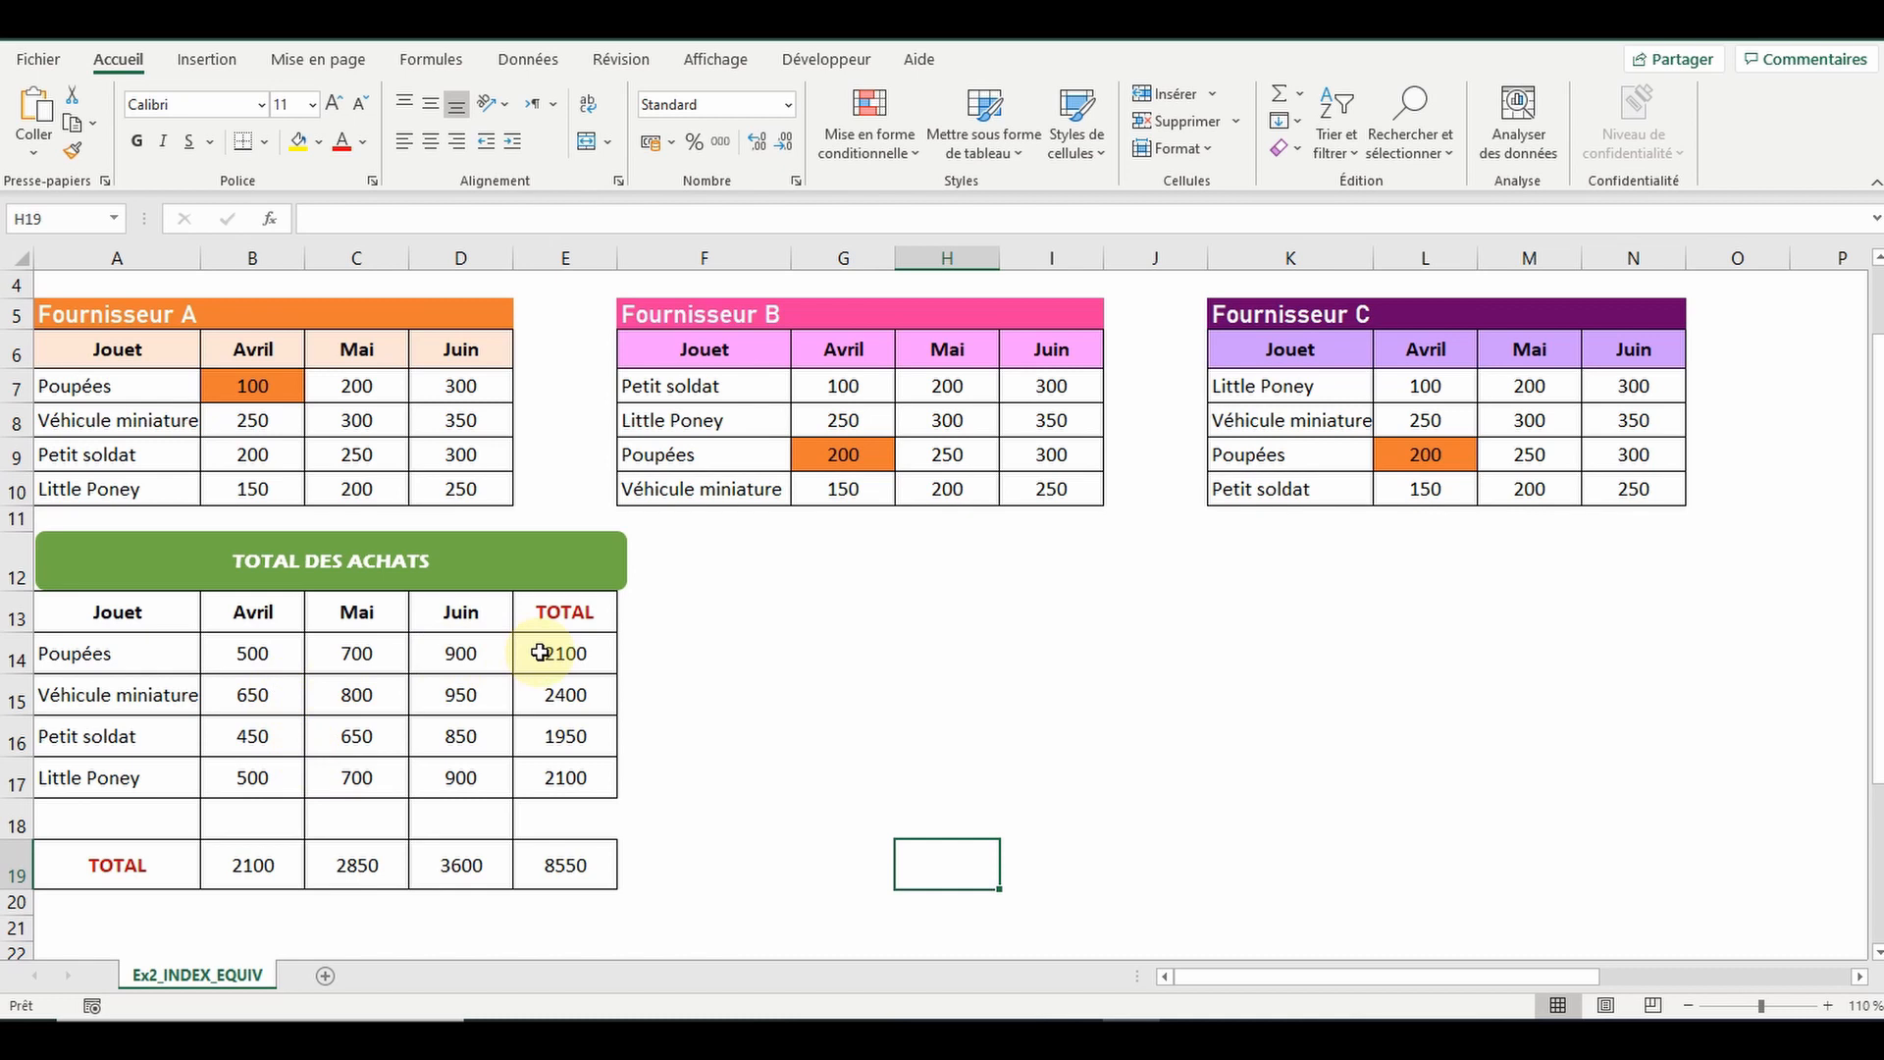
pyautogui.scroll(1, 643, 662)
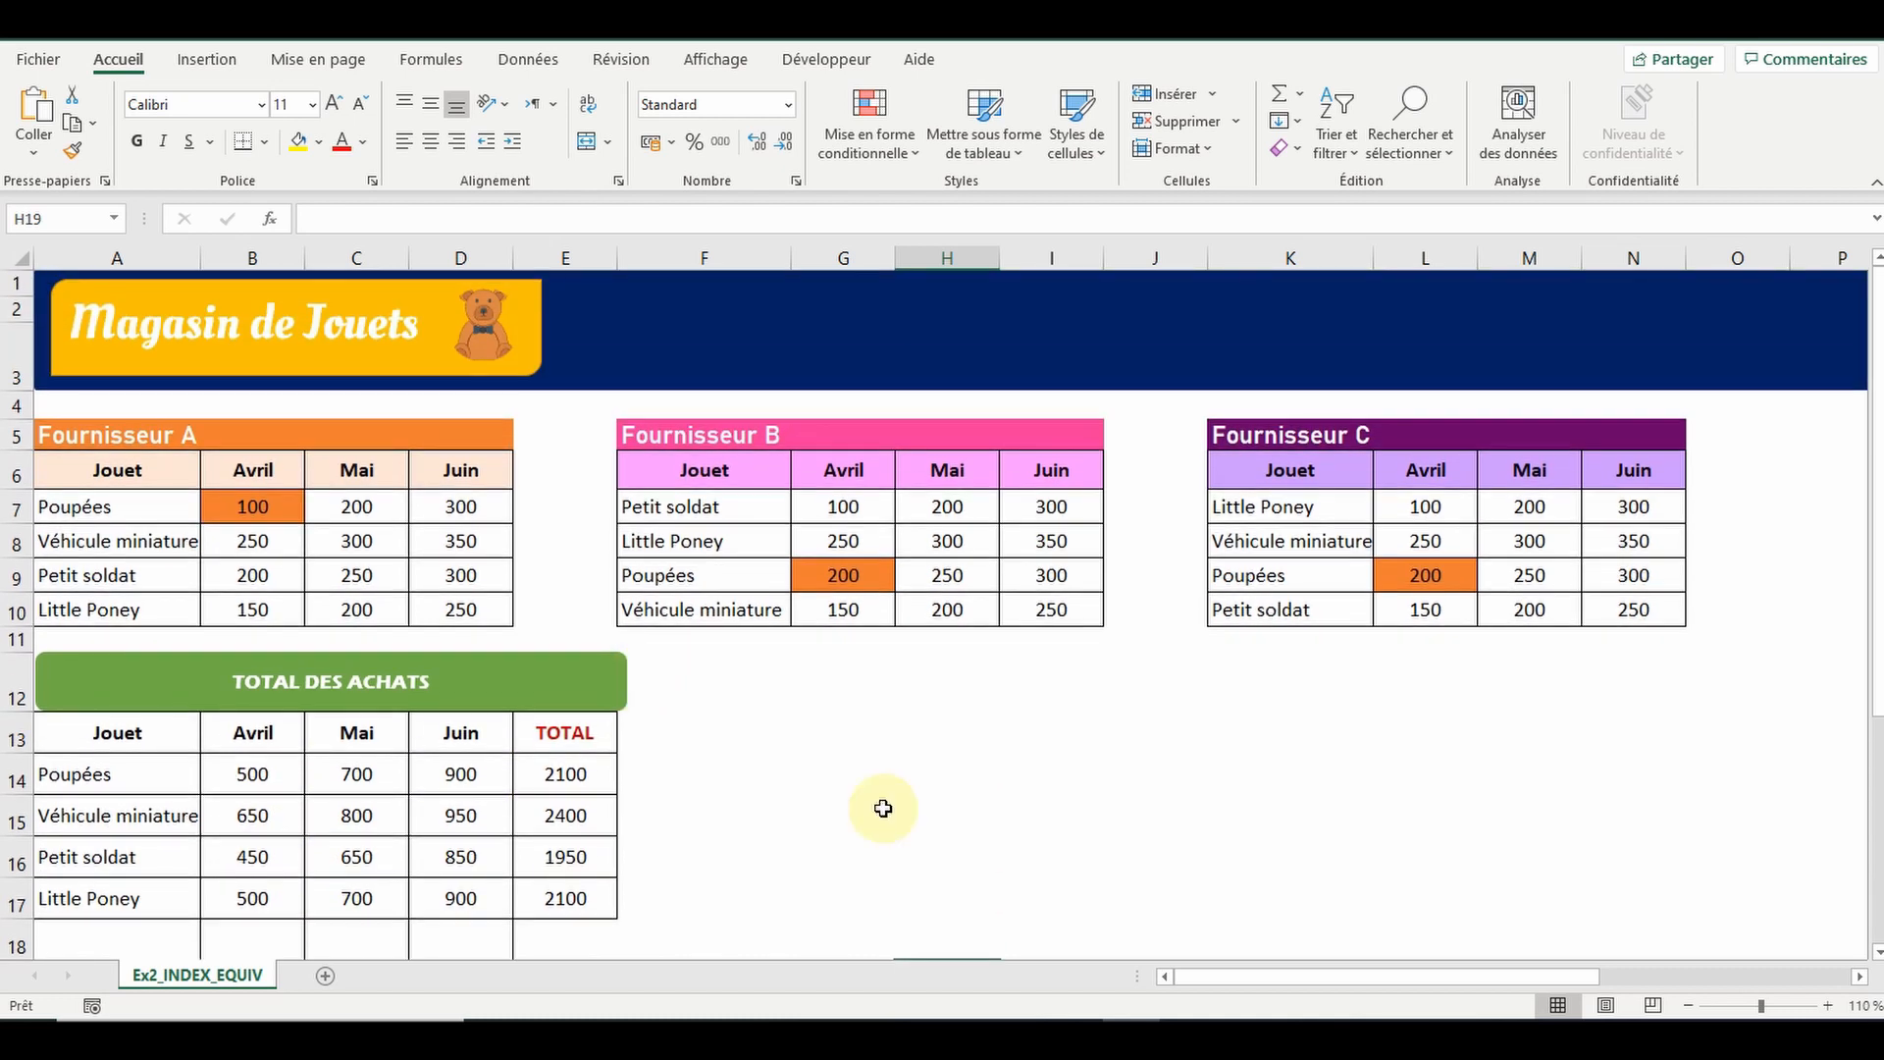